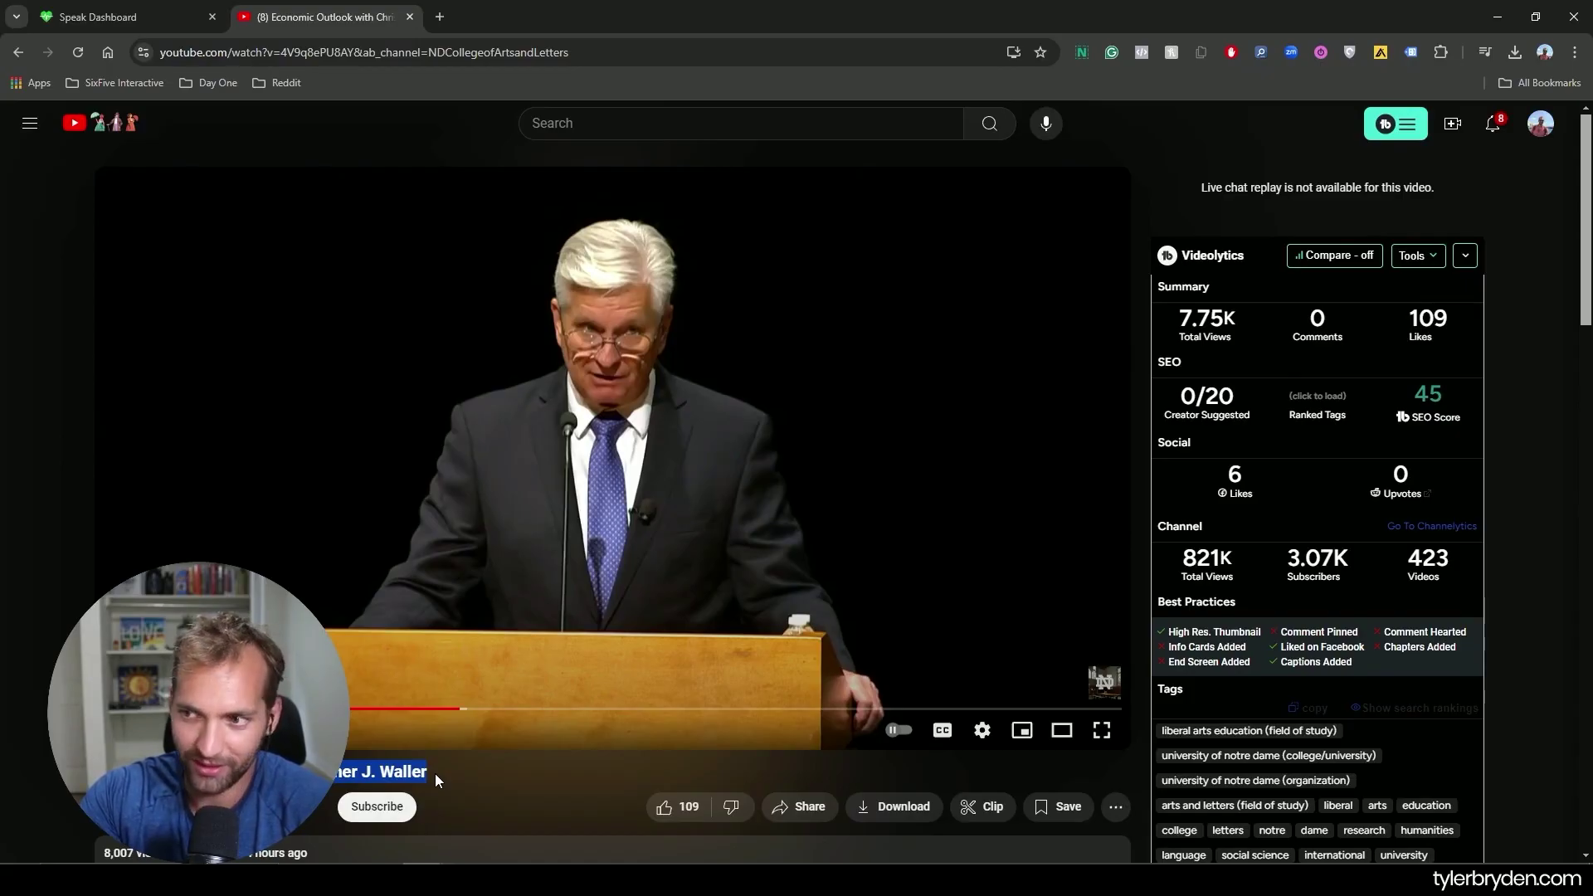
# - Search the web for google trends in a new tab and open the Google Trends site
pyautogui.click(437, 18)
pyautogui.write('google trends')
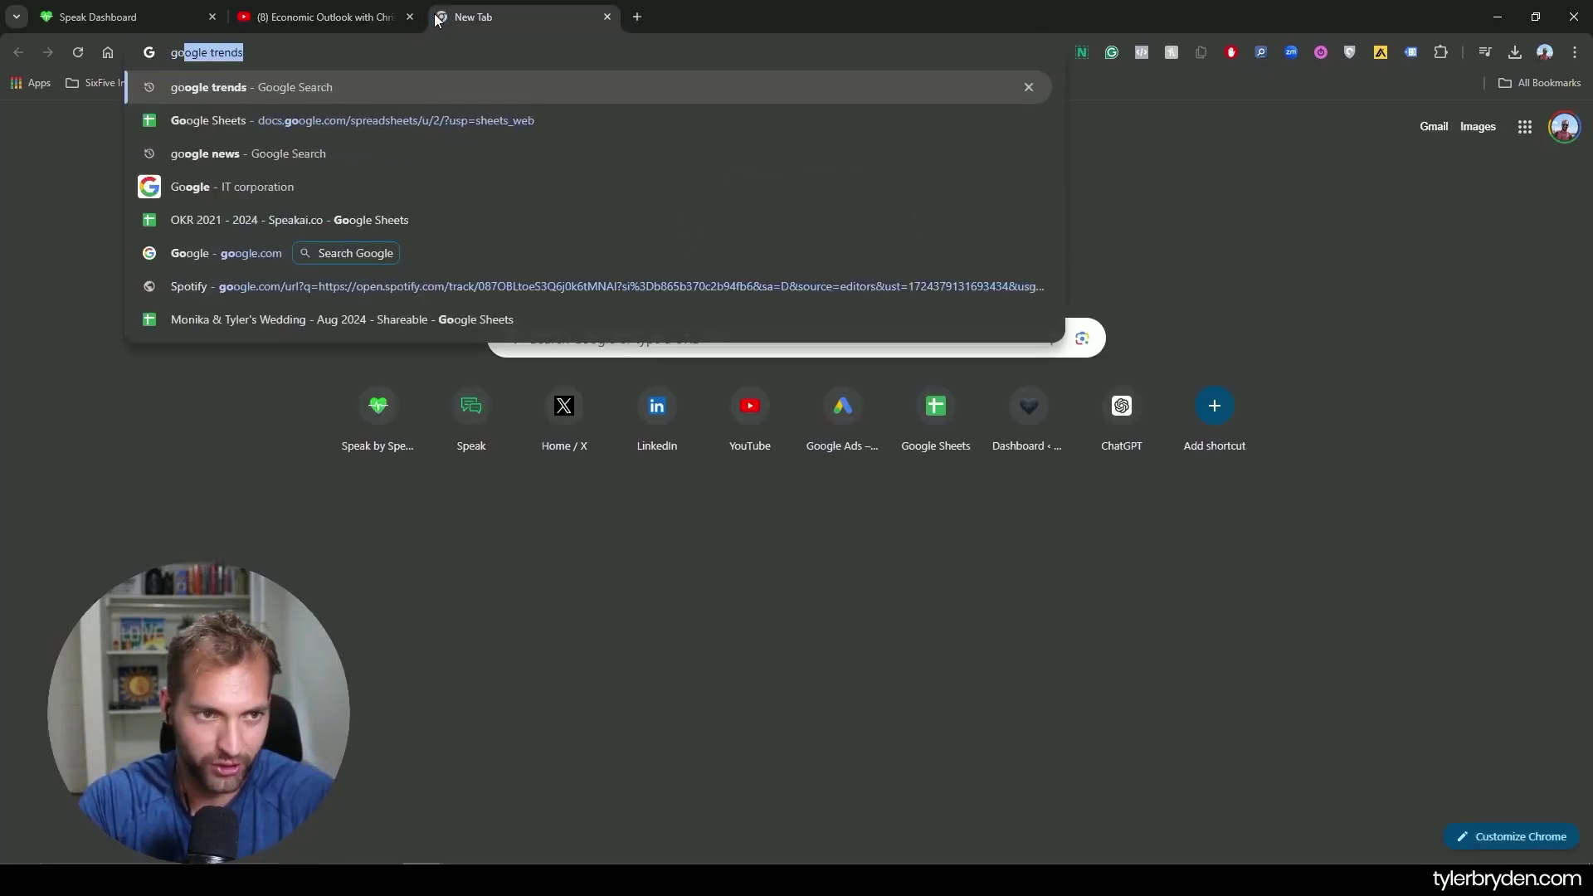
pyautogui.press('Return')
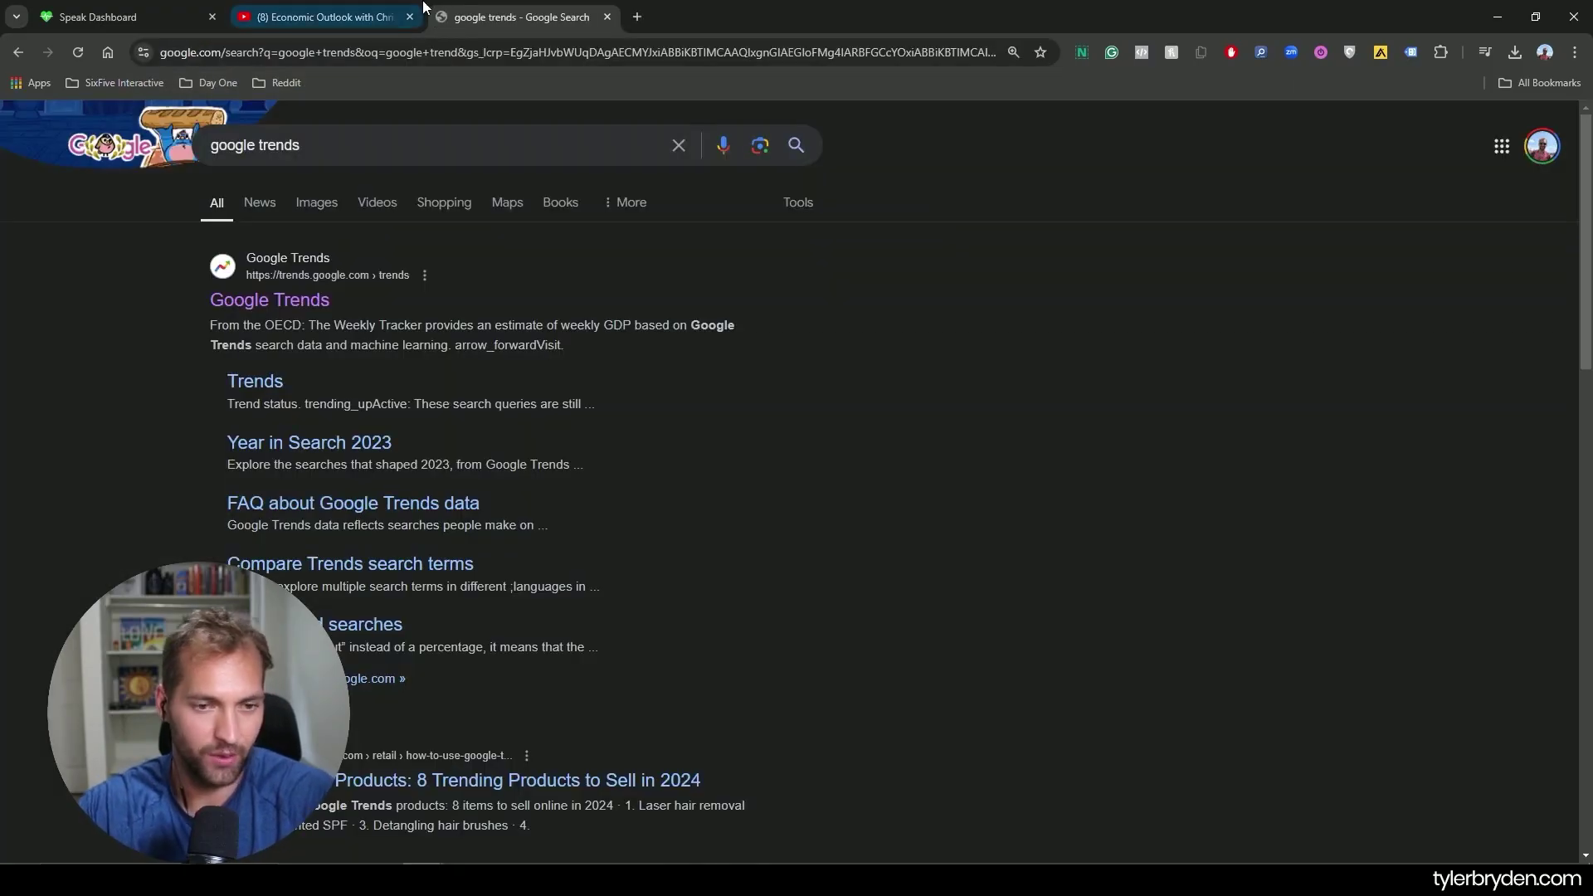
pyautogui.click(555, 318)
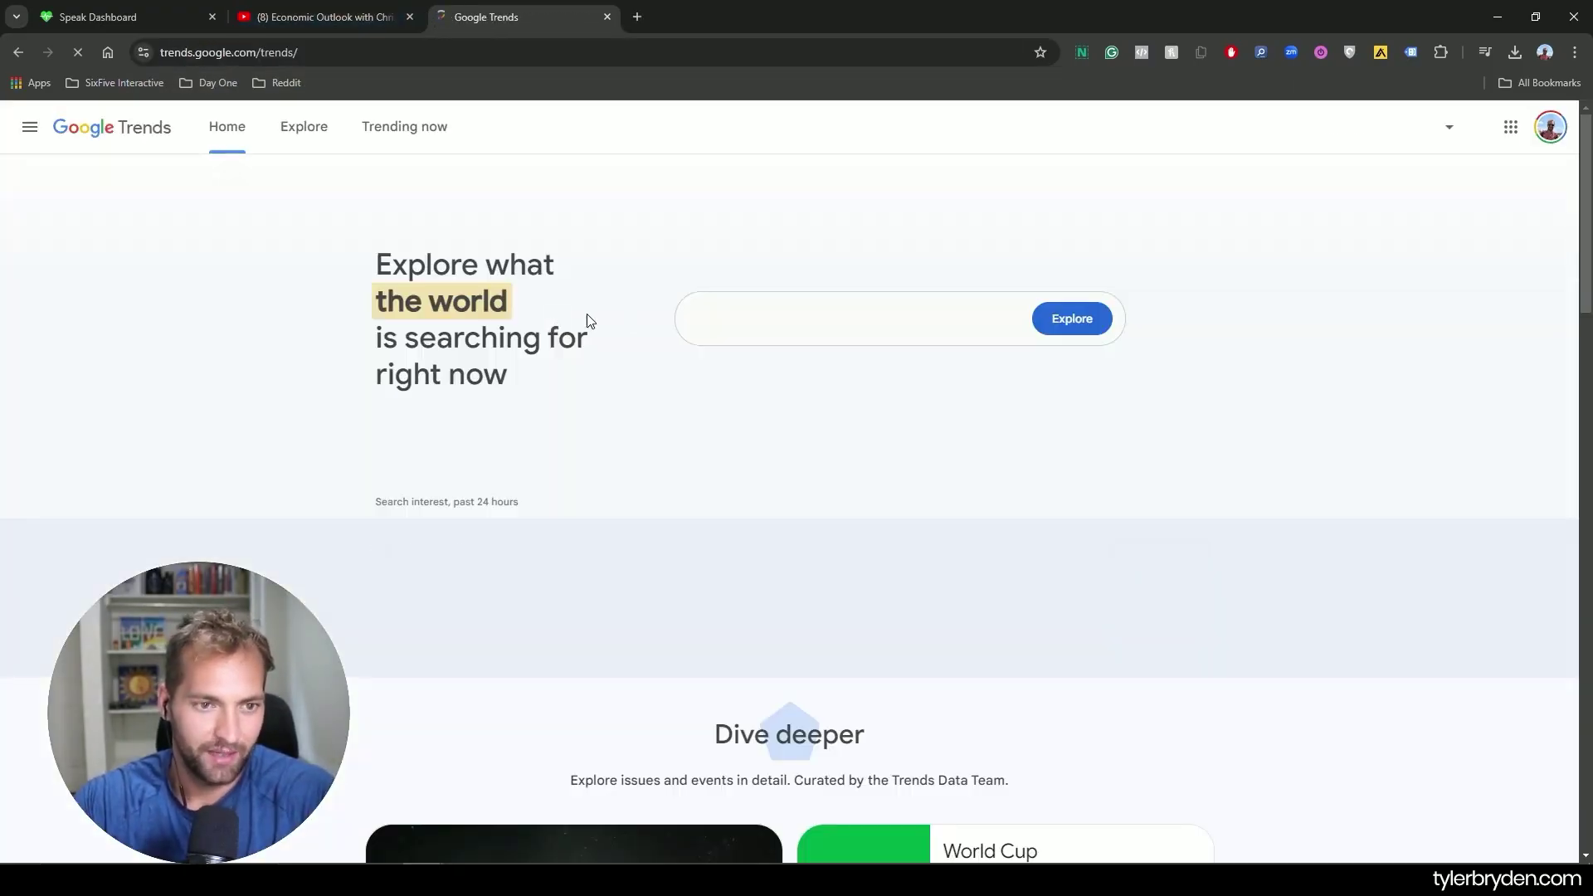
# - Explore search interest for "speech" in Google Trends and check its related queries
pyautogui.click(732, 316)
pyautogui.write('speech')
pyautogui.press('Return')
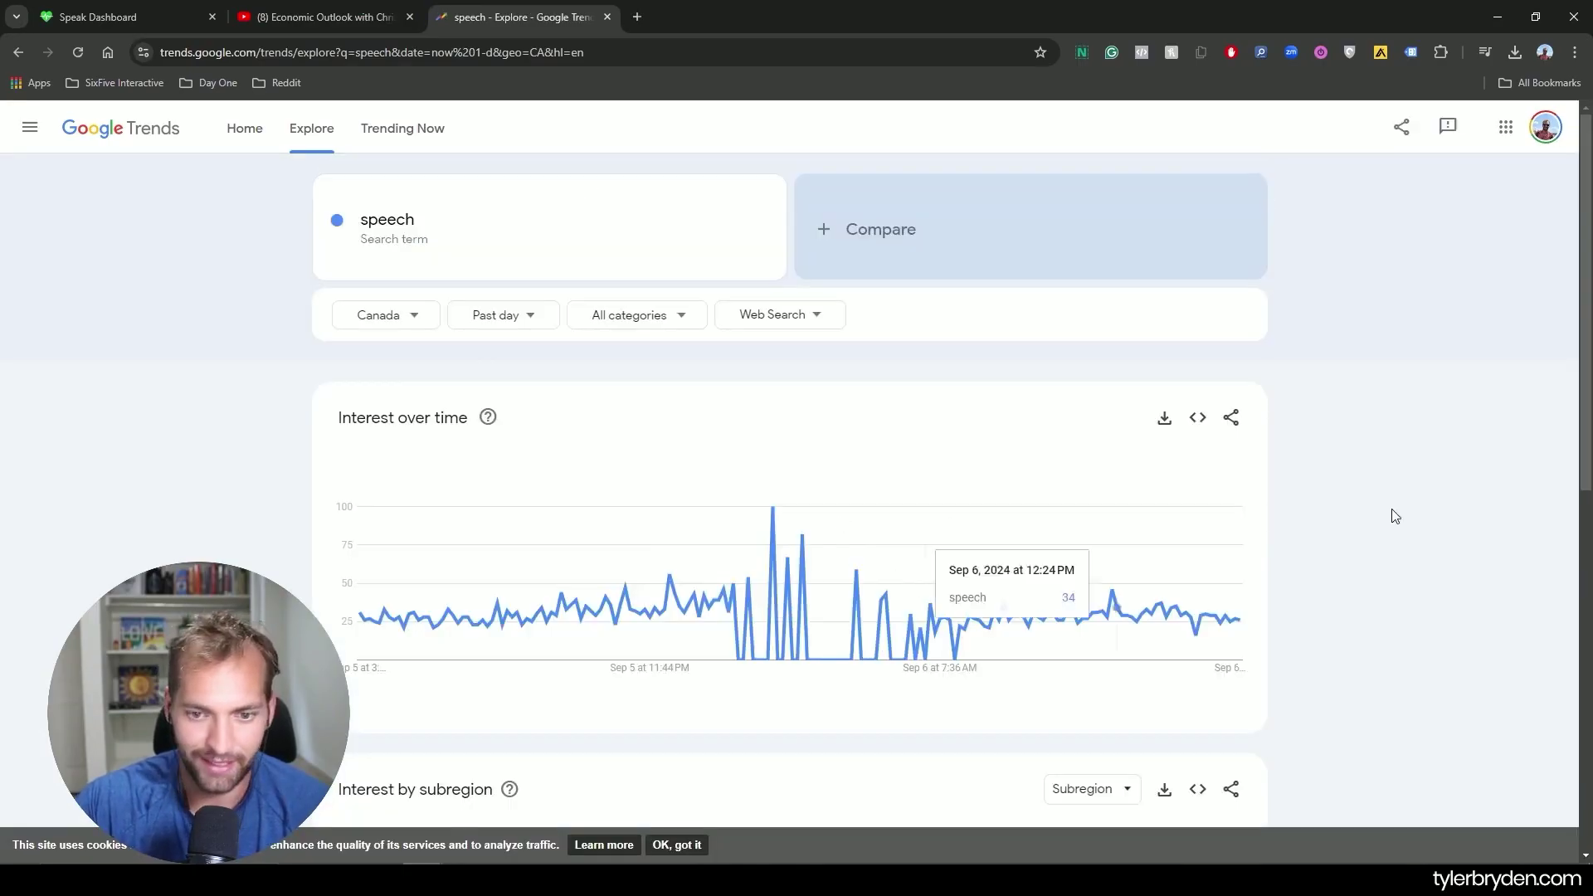
pyautogui.scroll(-9, 1028, 451)
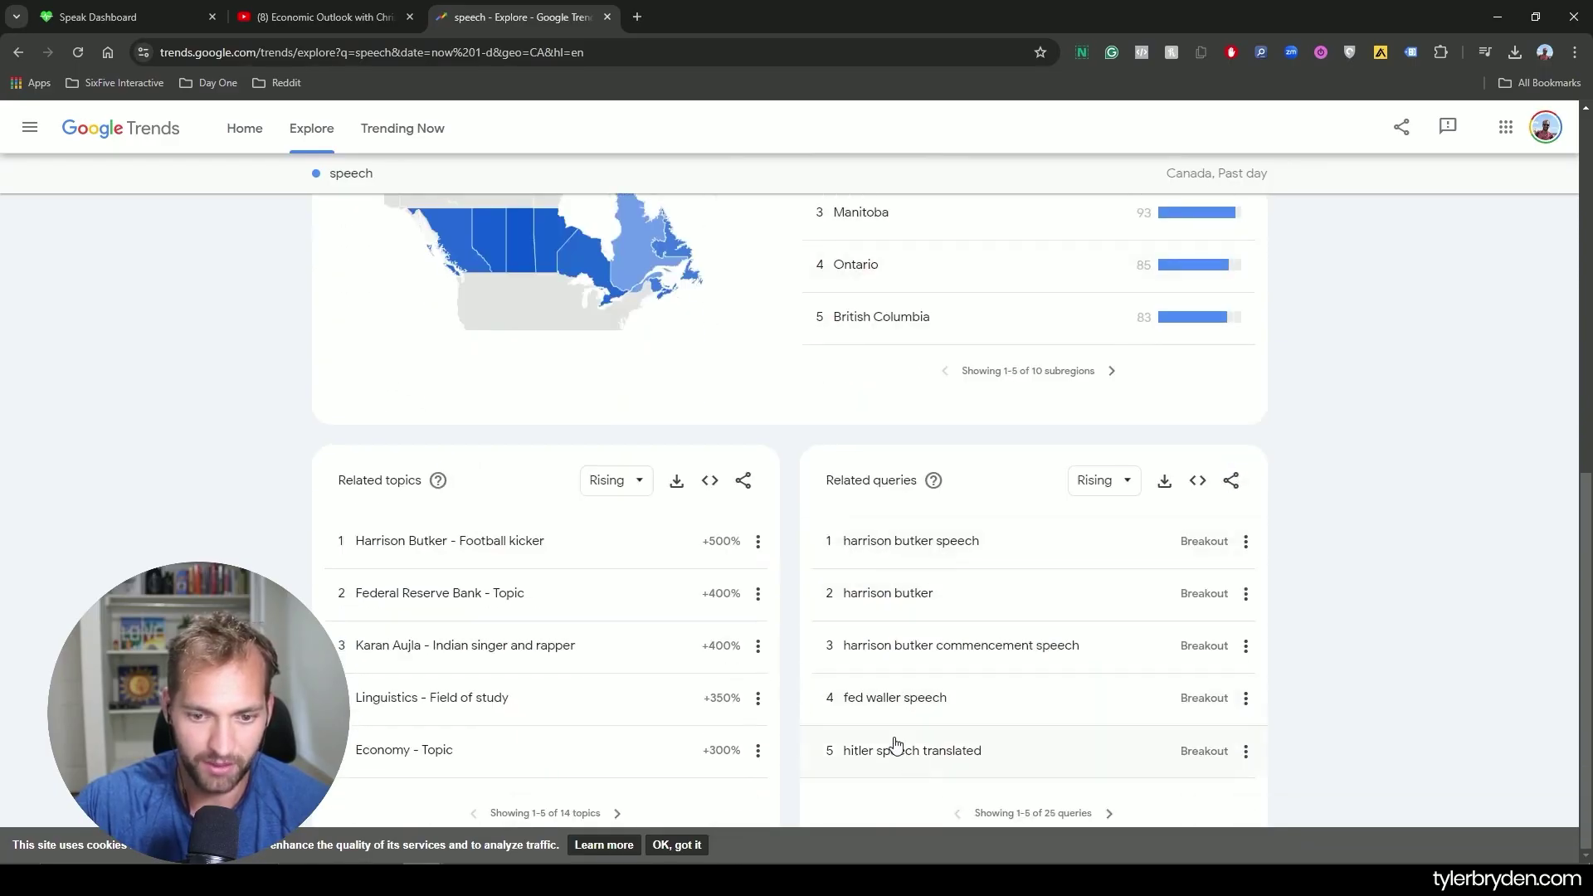
pyautogui.scroll(10, 1302, 612)
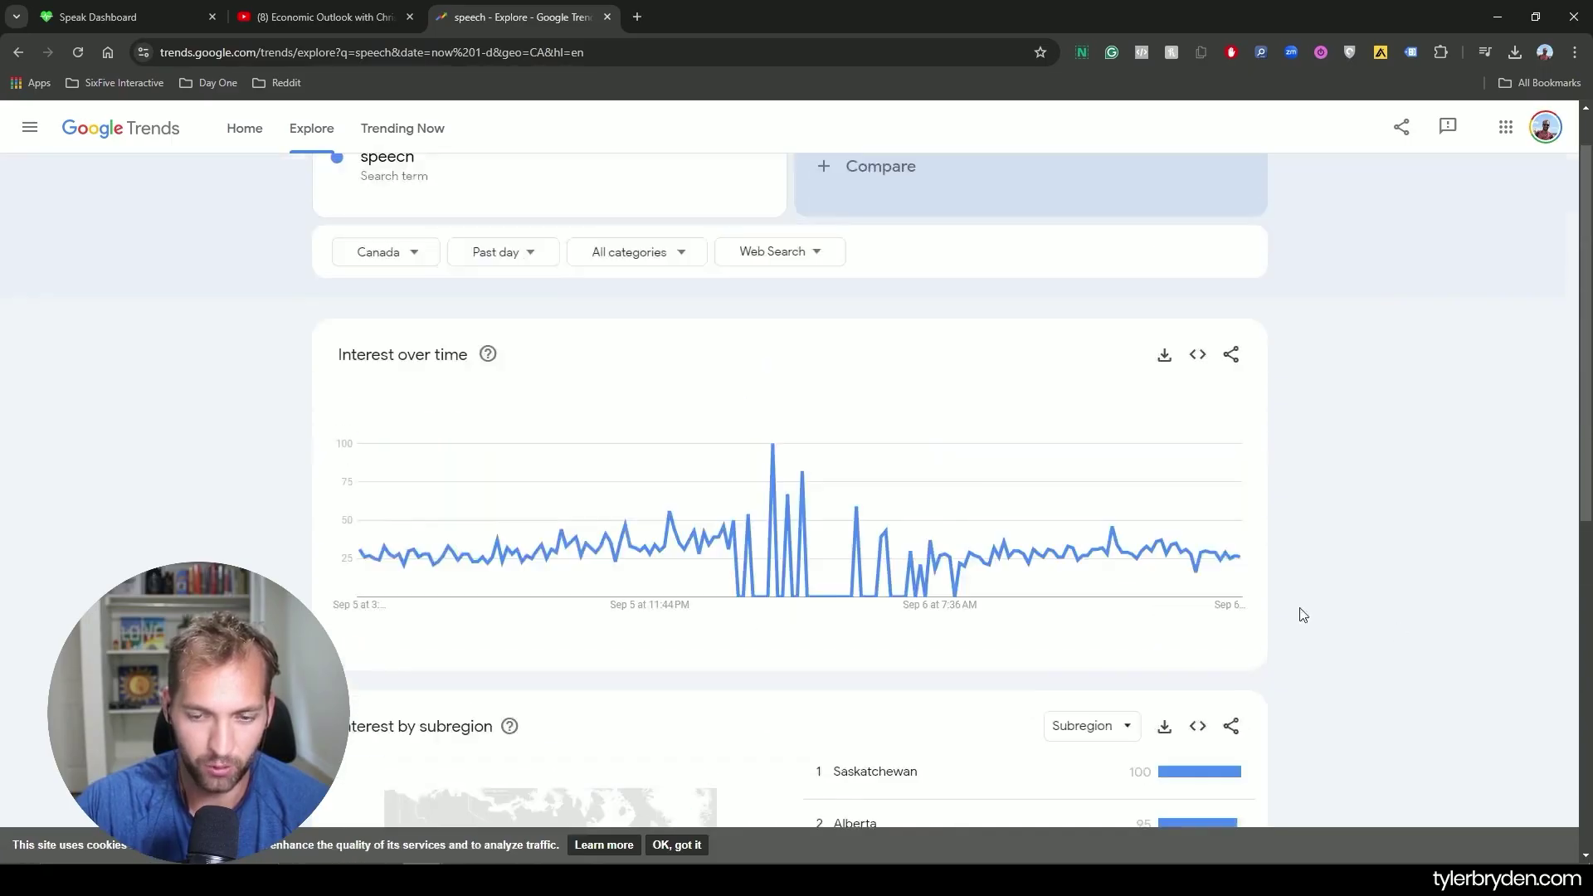
# - Set the region of the "speech" trend to United States and check the rising related topics and queries
pyautogui.click(415, 323)
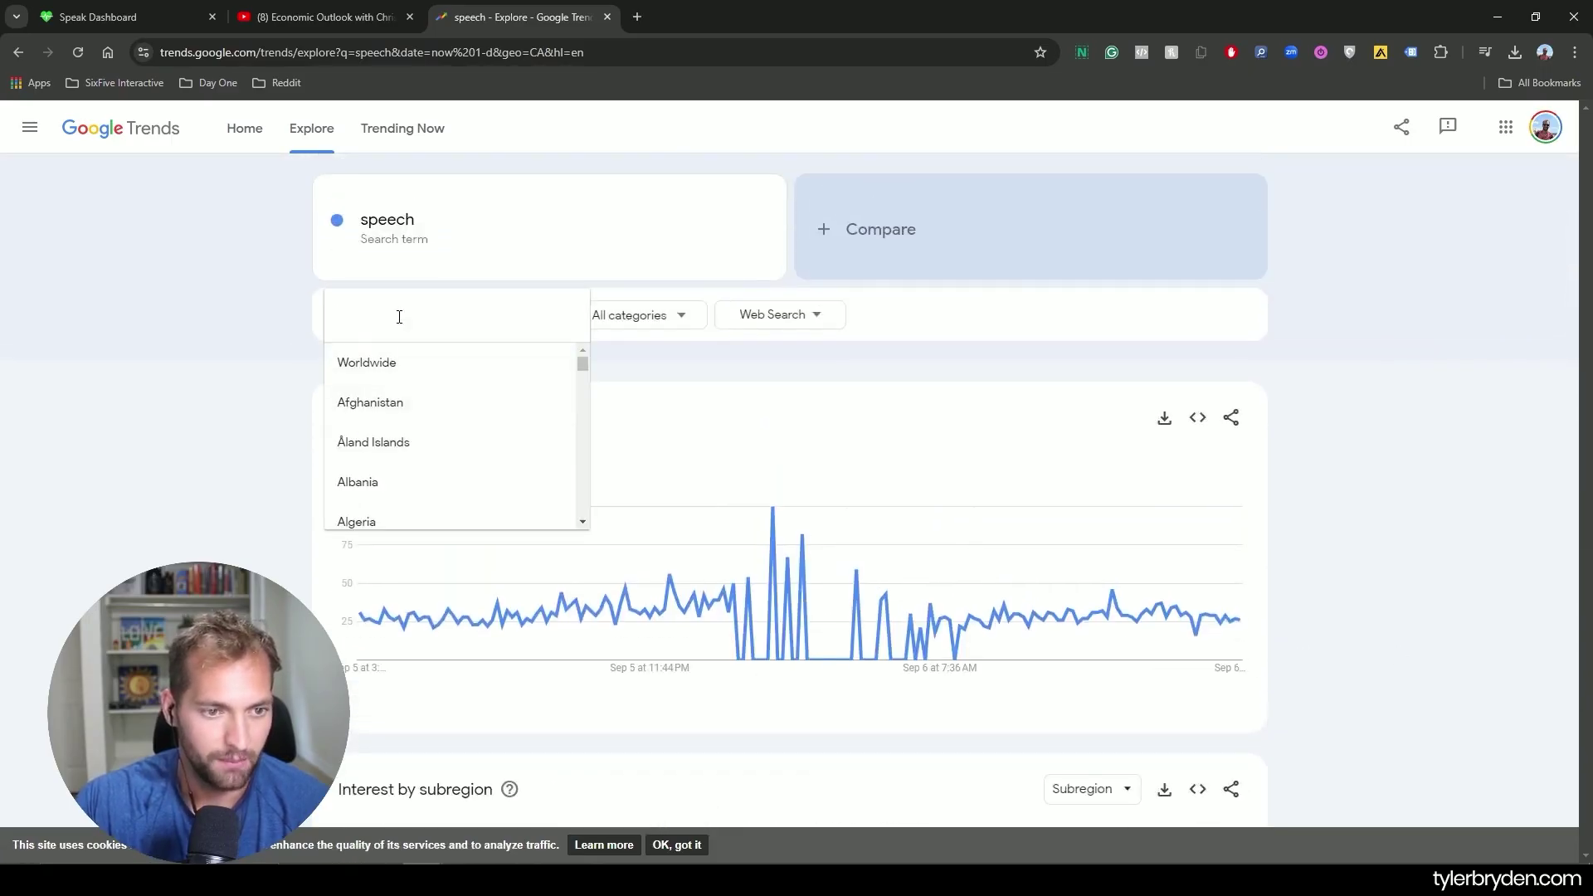
pyautogui.write('united')
pyautogui.press('Down')
pyautogui.press('Down')
pyautogui.press('Down')
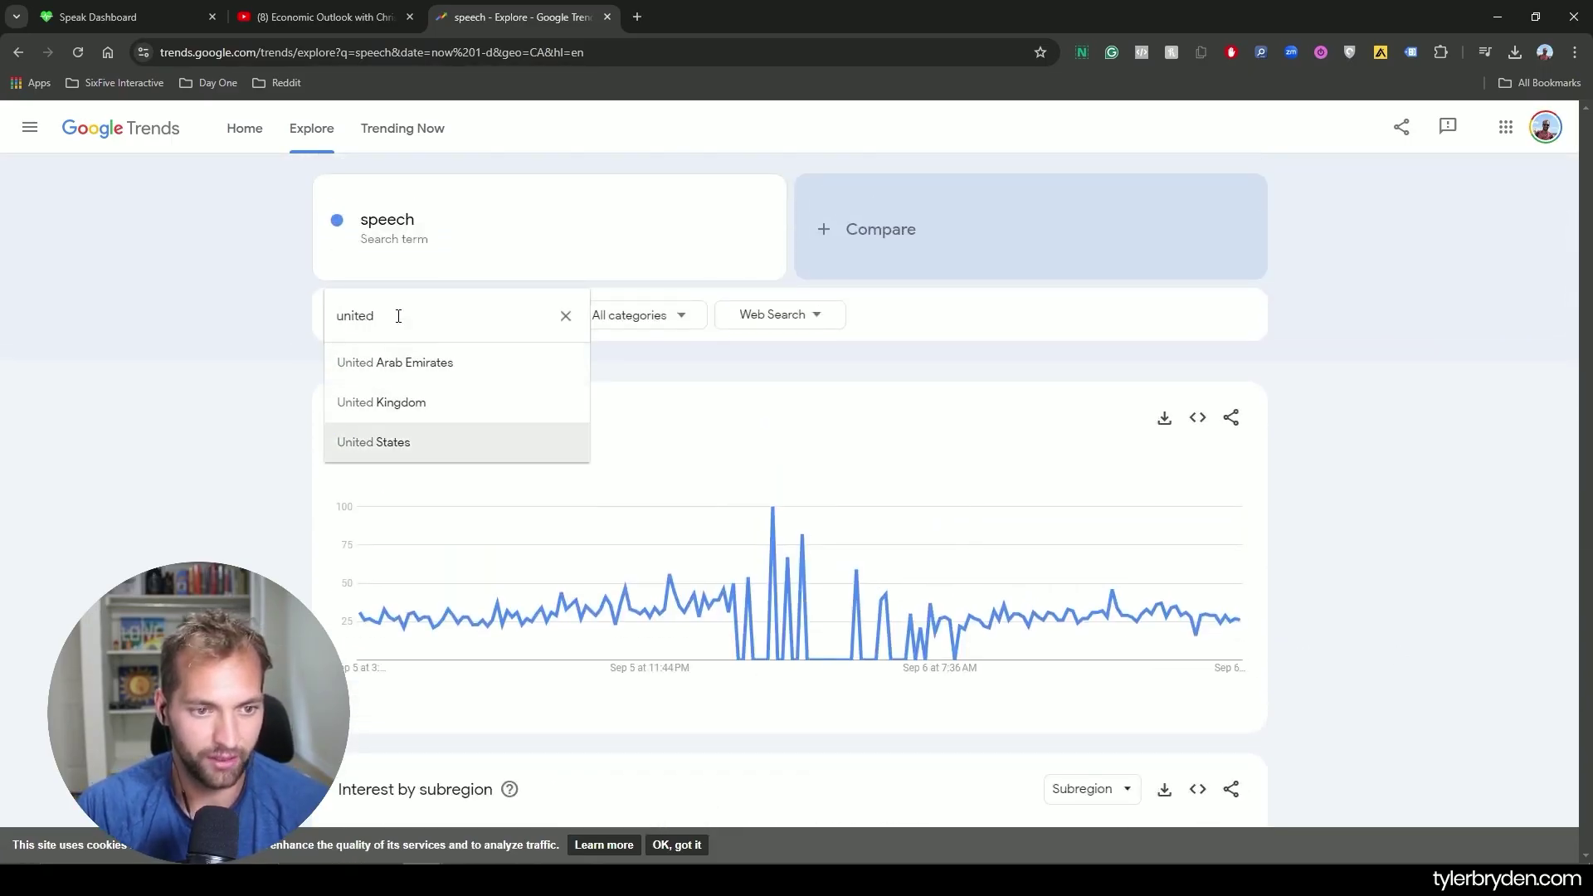
pyautogui.press('Return')
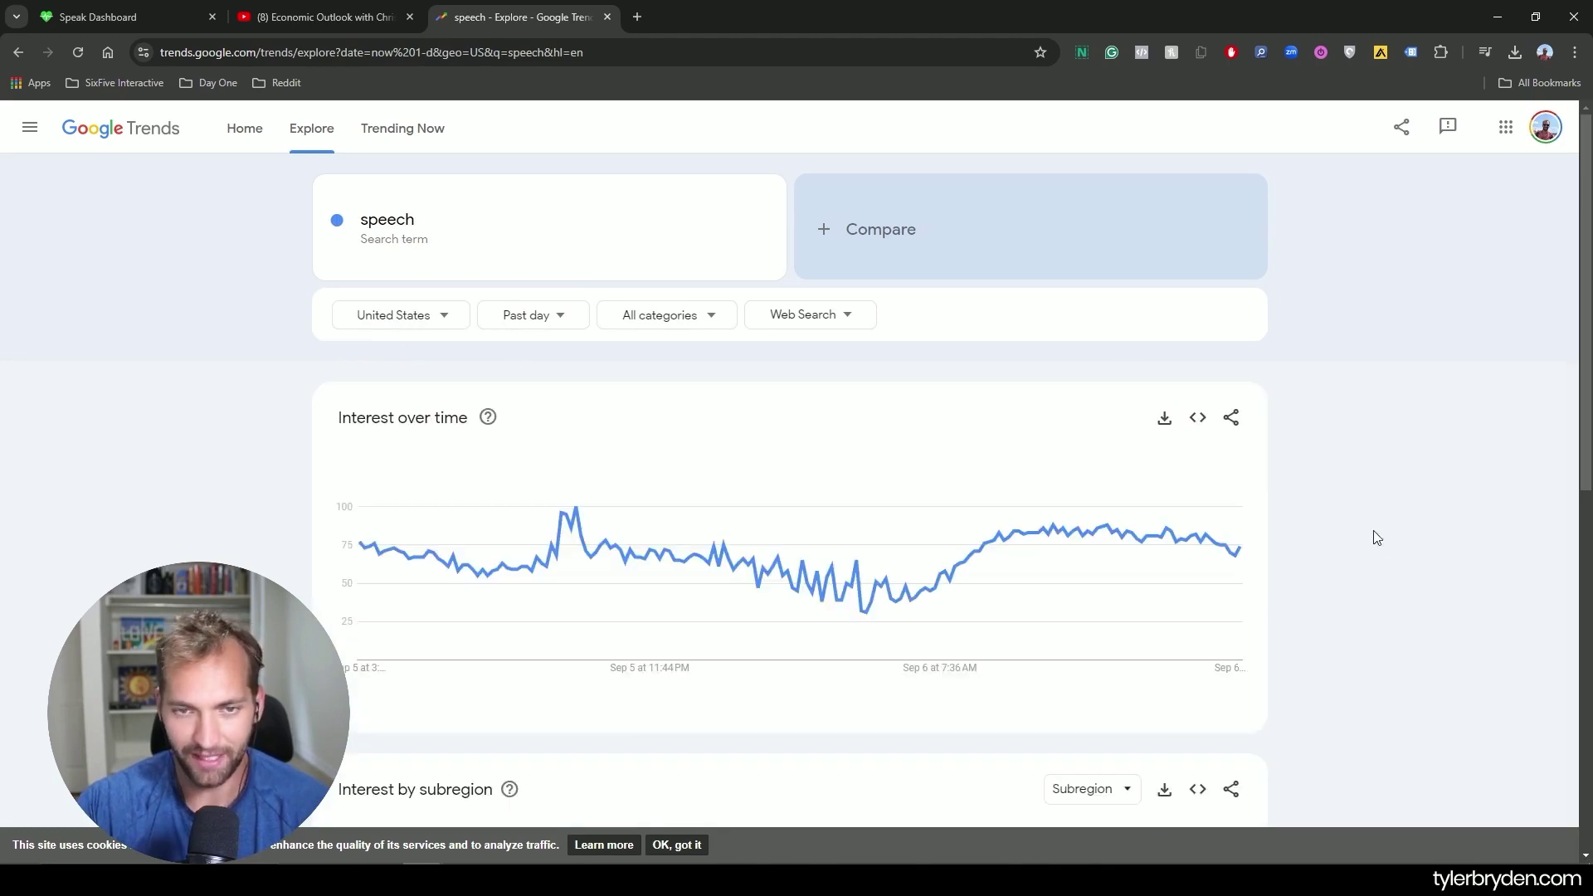
pyautogui.scroll(-4, 1410, 527)
pyautogui.scroll(-5, 1394, 606)
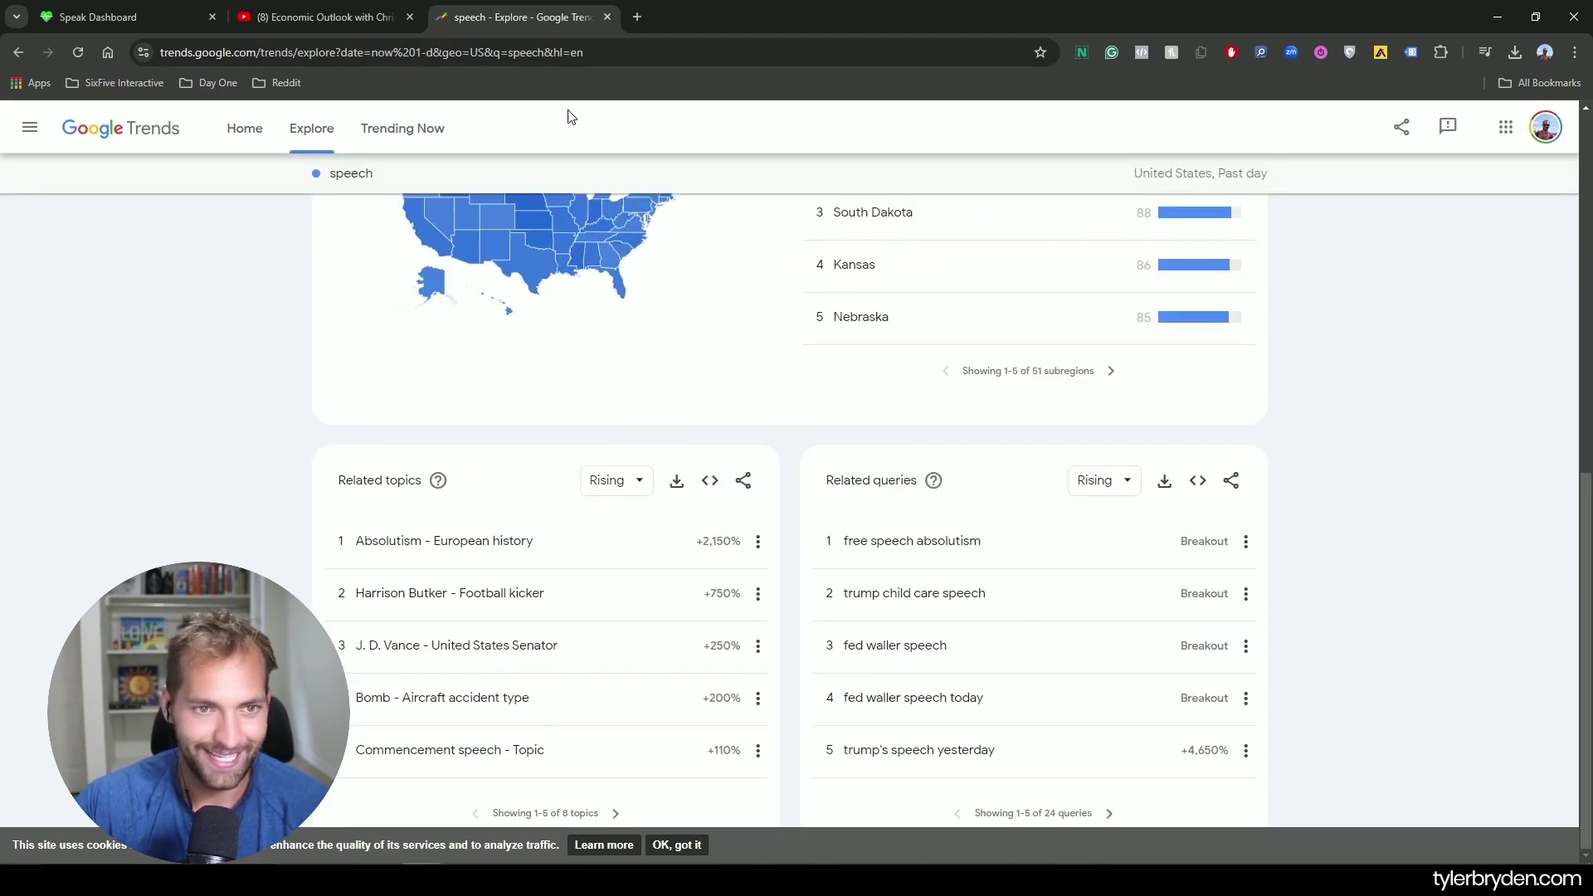
# - Open the Finviz stock market overview in a new tab and return to the YouTube speech video
pyautogui.click(638, 17)
pyautogui.write('fin')
pyautogui.press('Return')
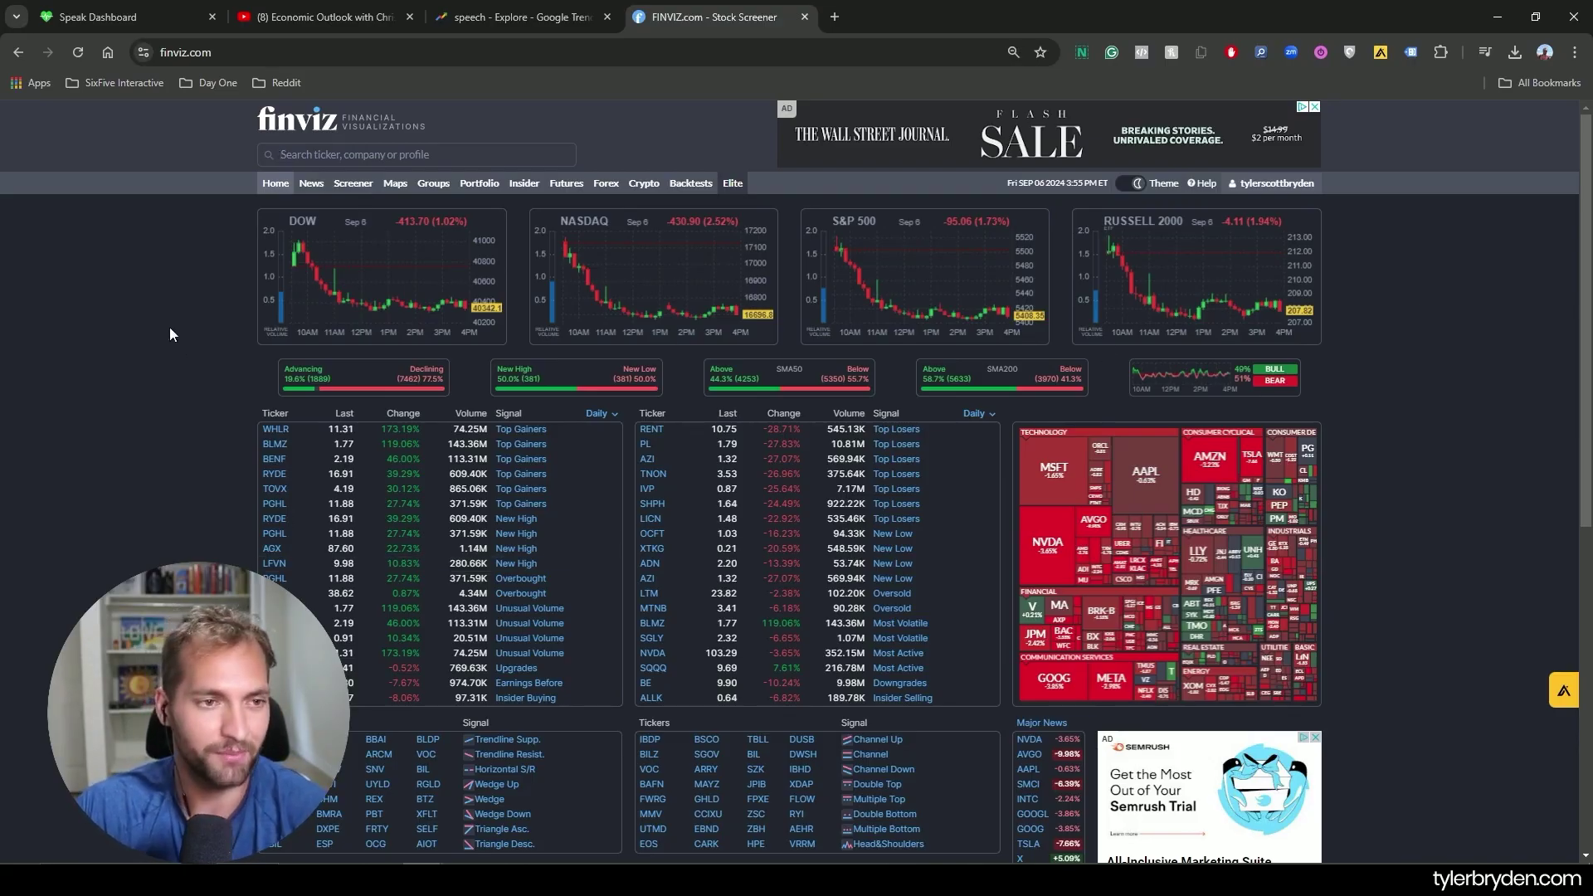
pyautogui.click(319, 17)
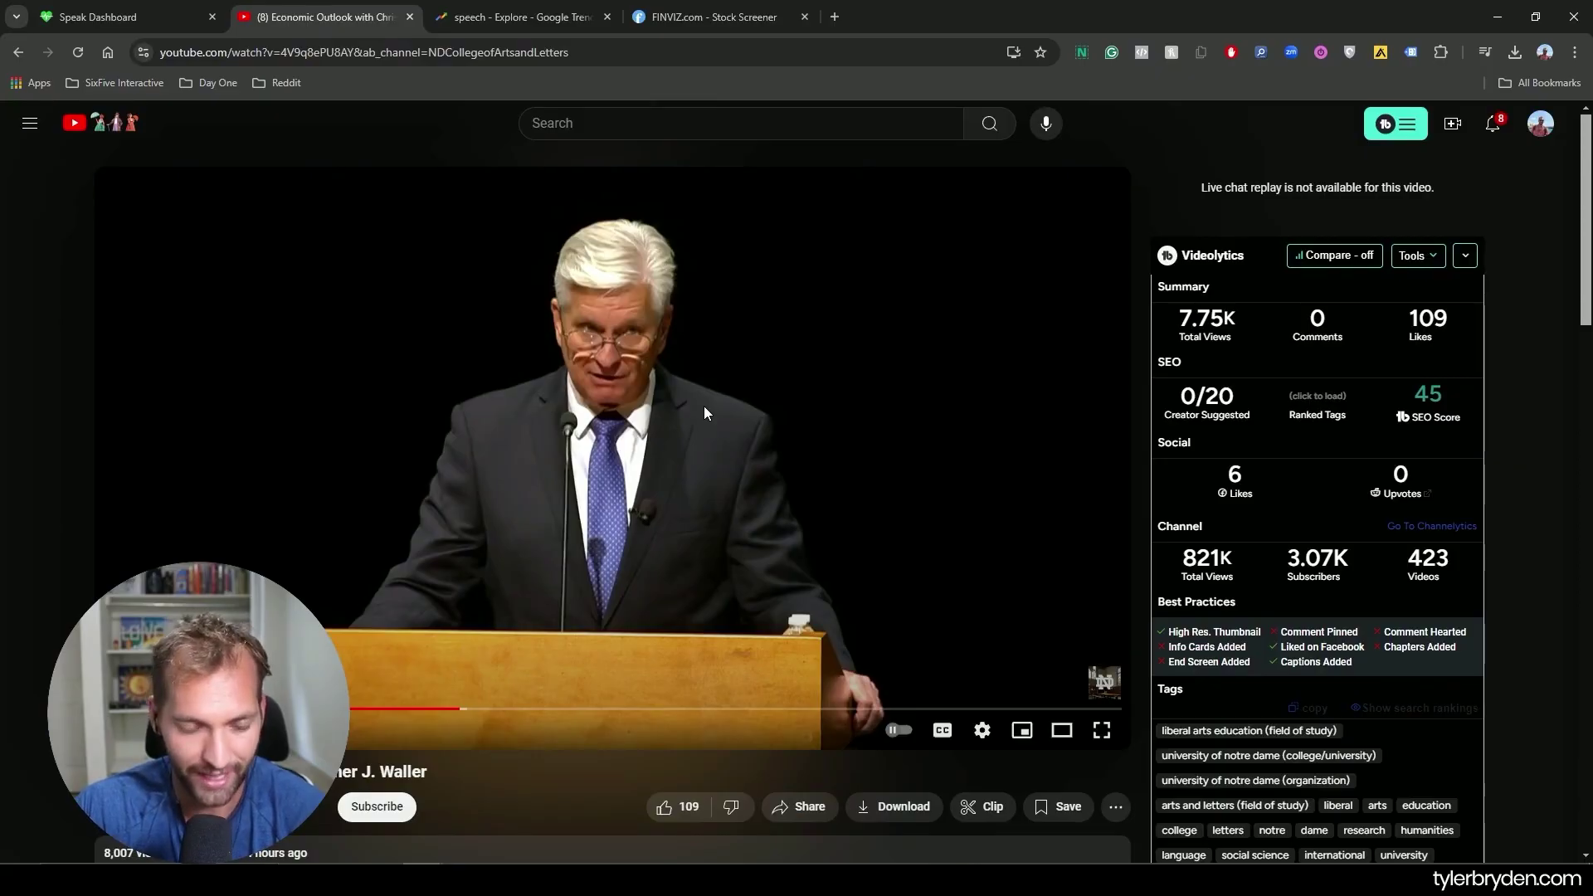
# - Switch to the Speak dashboard, add the Fed Waller Speech file to a new upload, and close the upload without paying
pyautogui.click(116, 16)
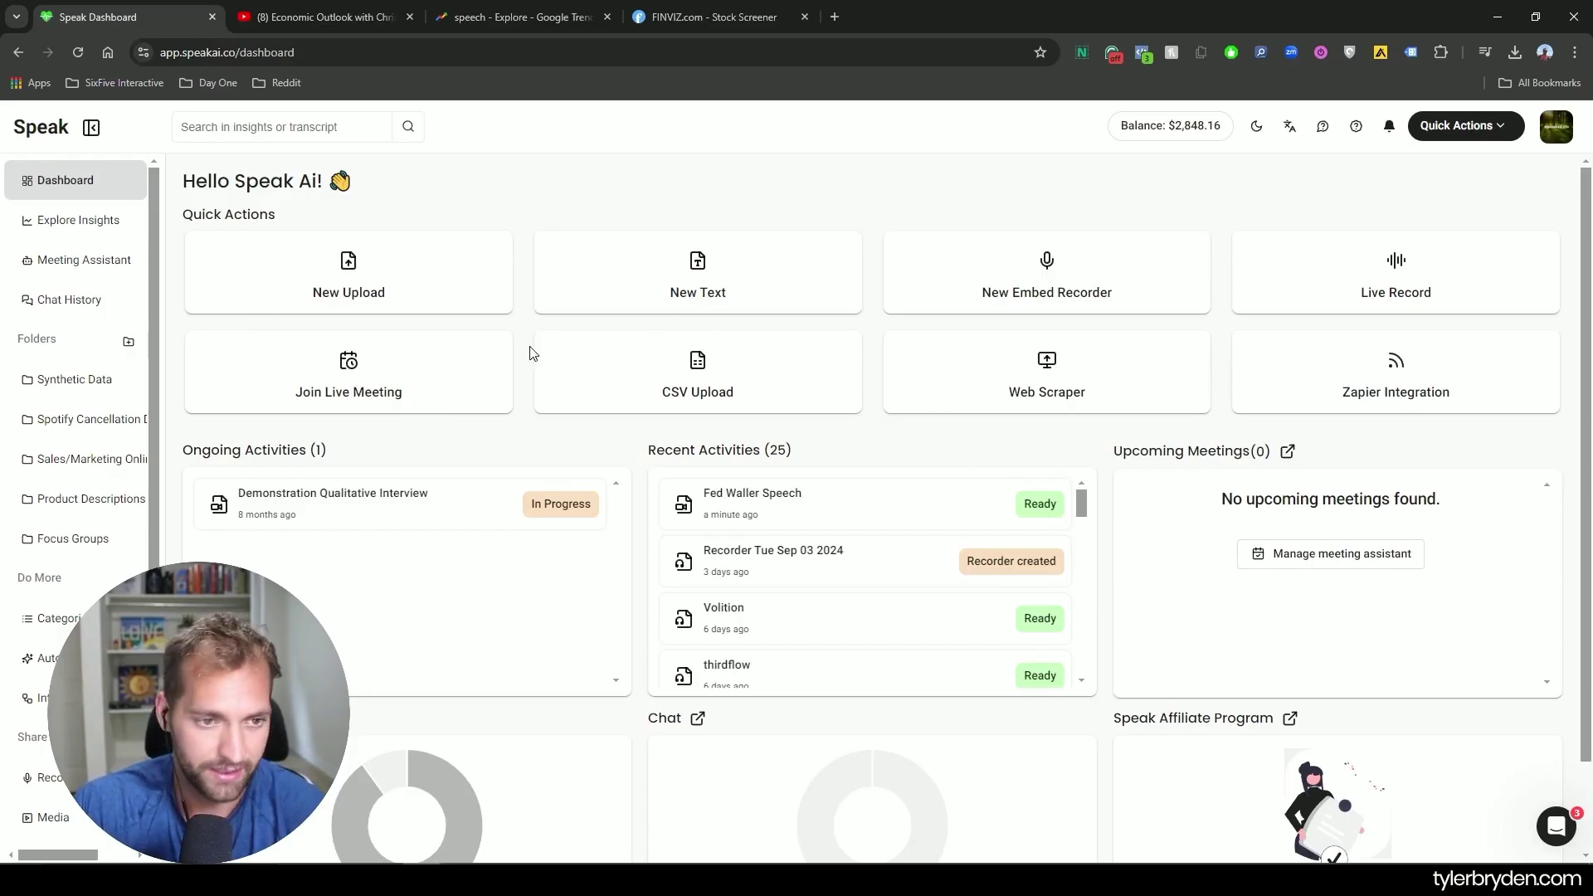
pyautogui.click(349, 240)
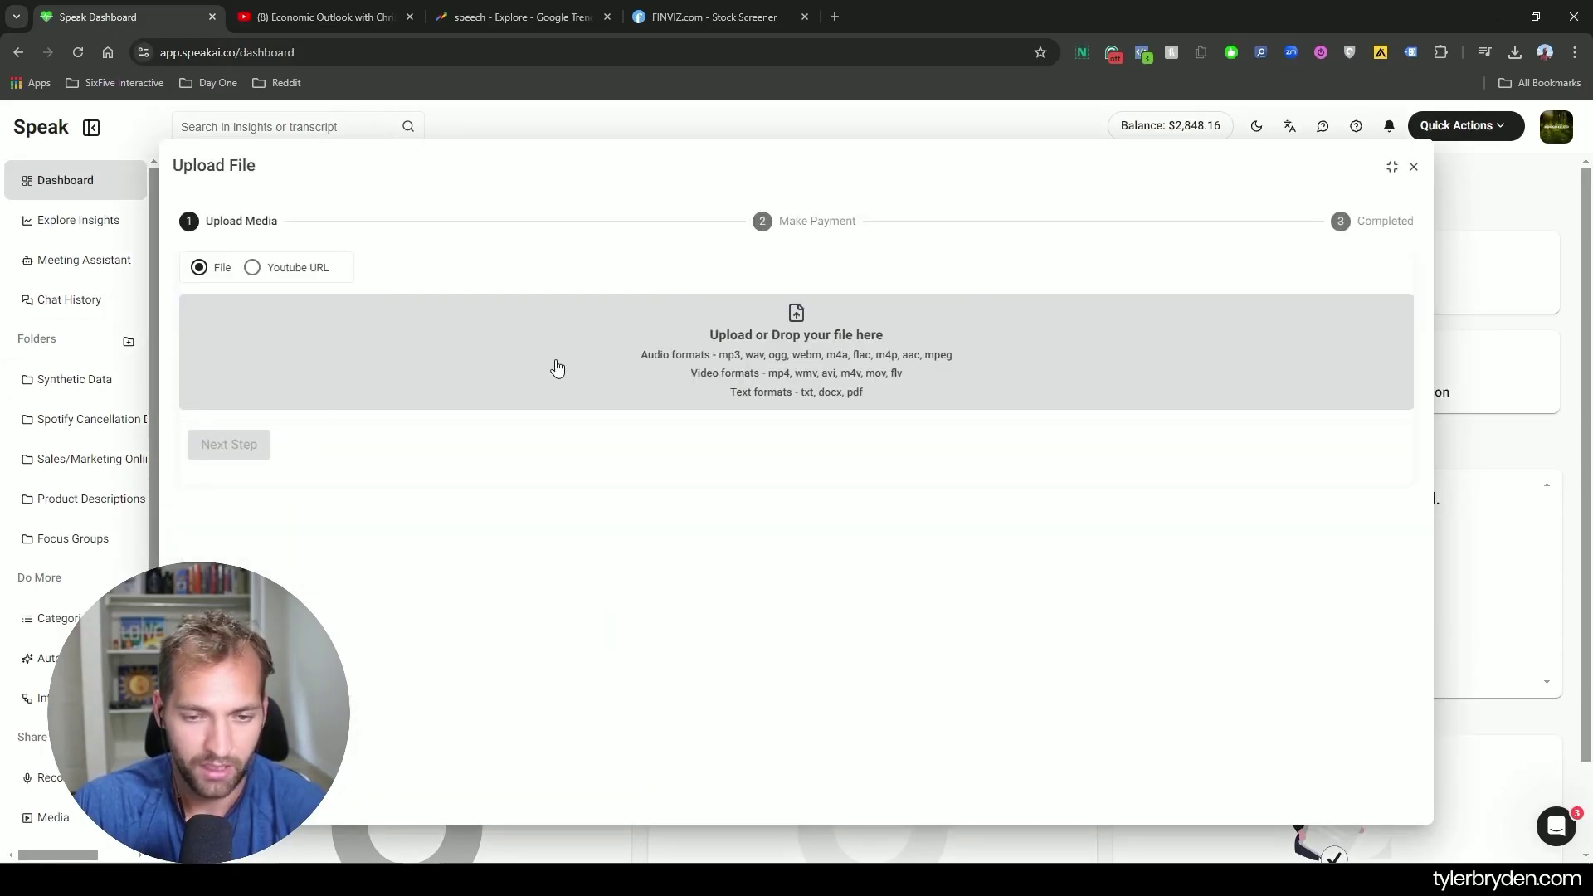
pyautogui.click(700, 330)
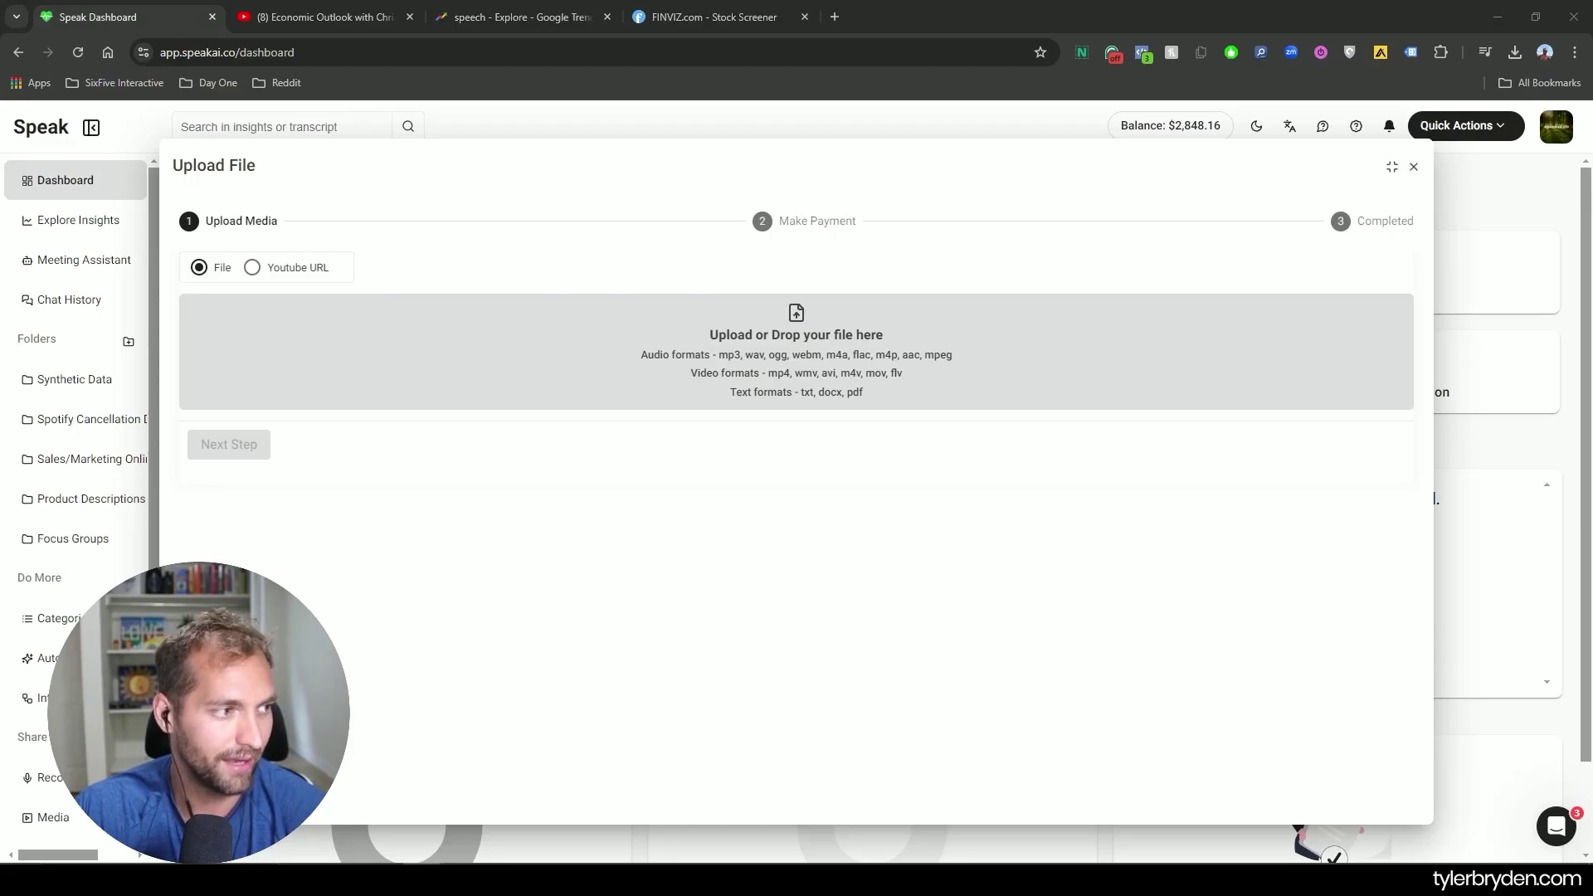
pyautogui.click(1157, 583)
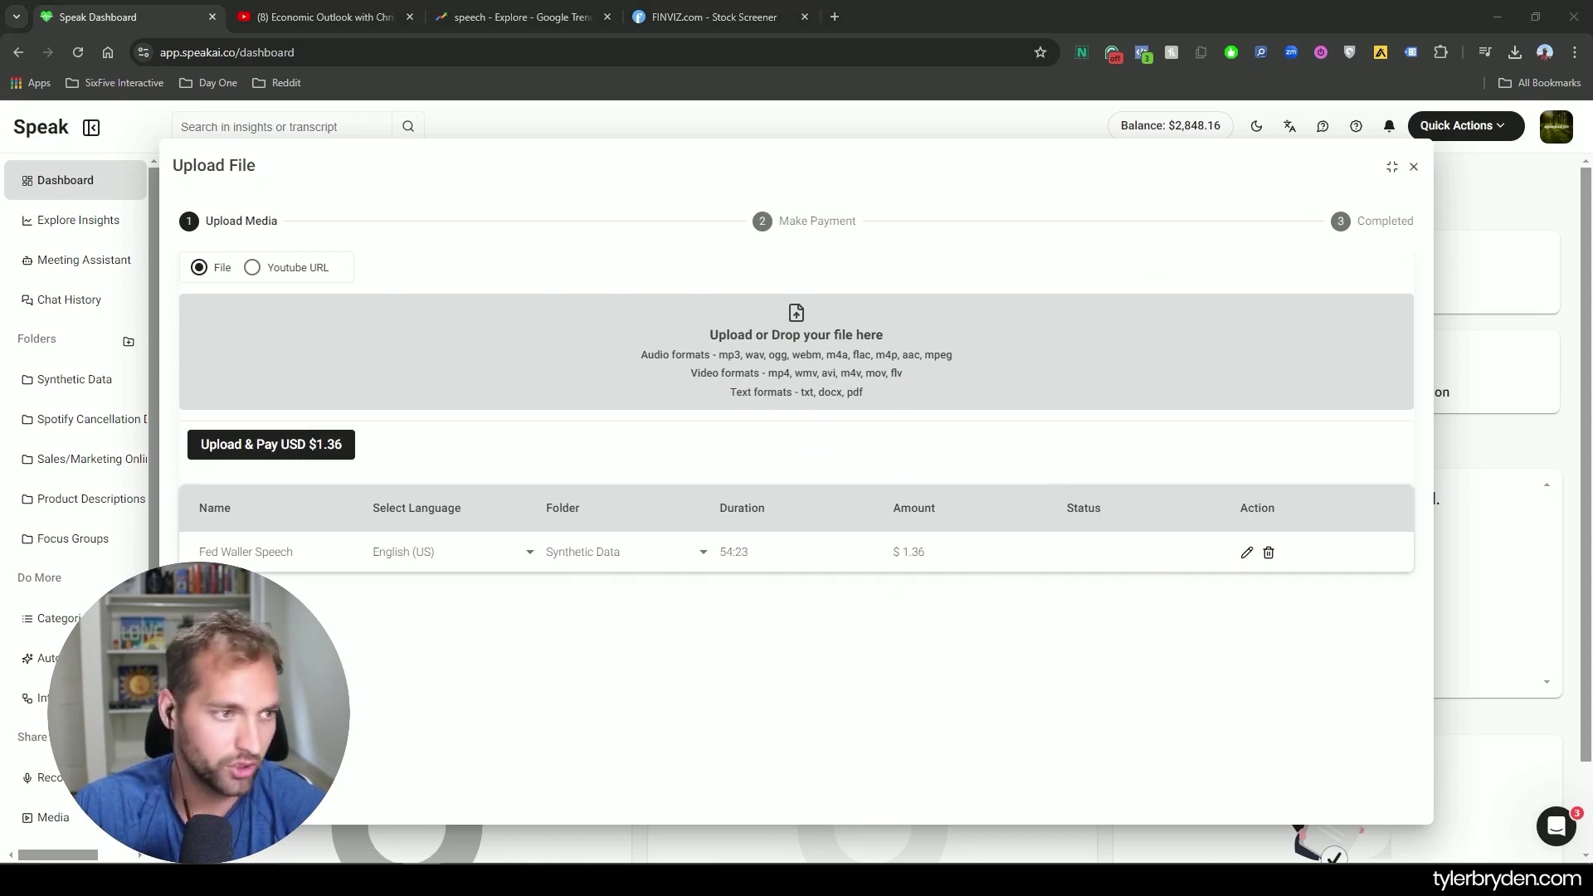
pyautogui.click(919, 382)
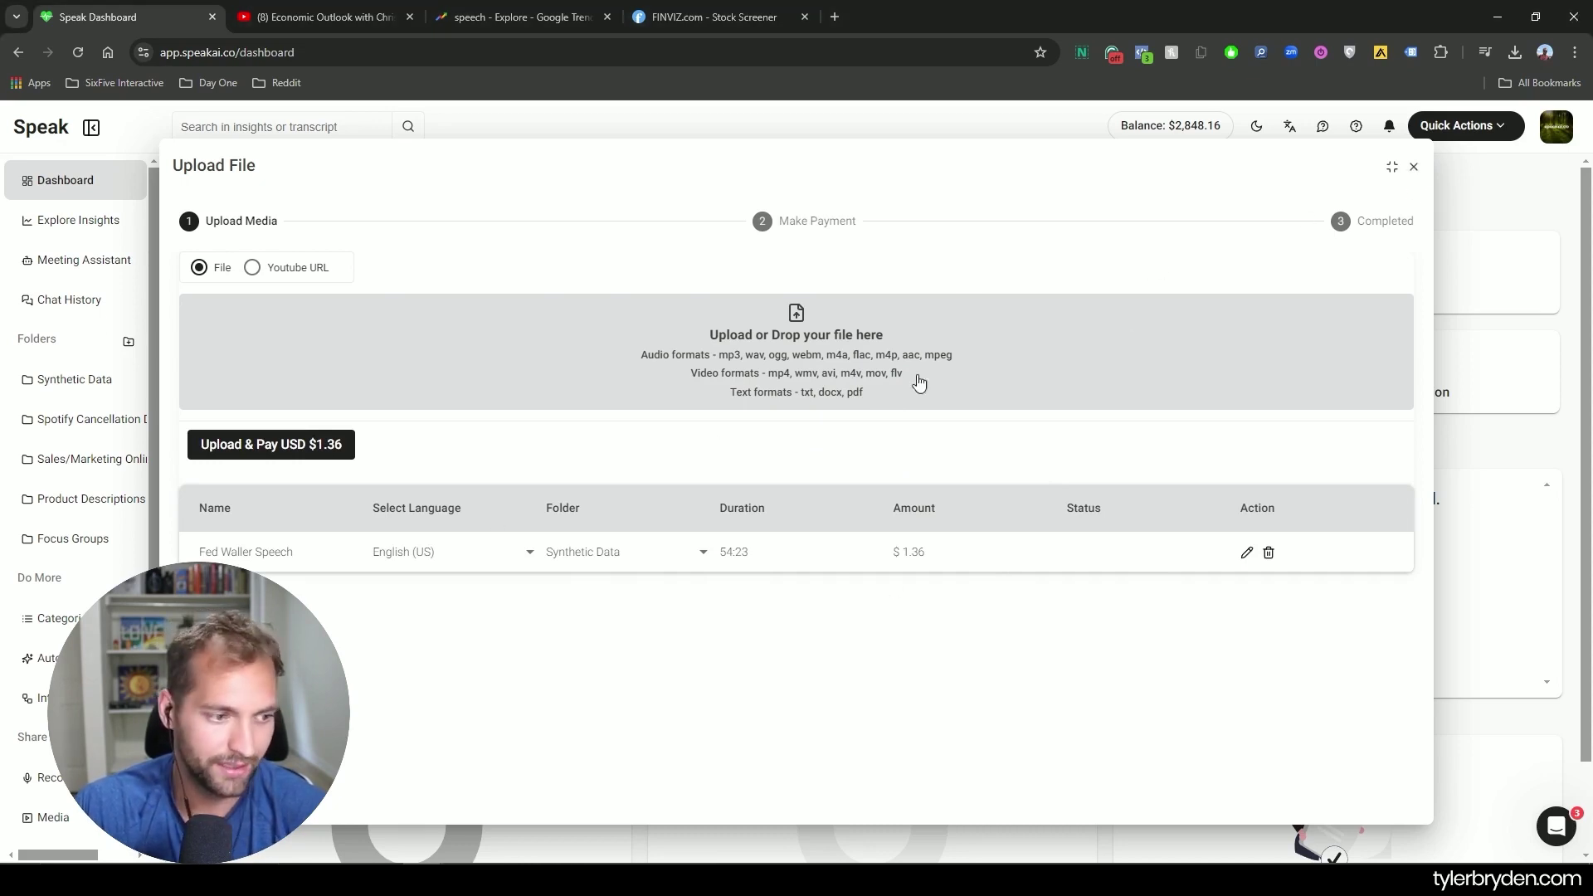
pyautogui.click(1414, 170)
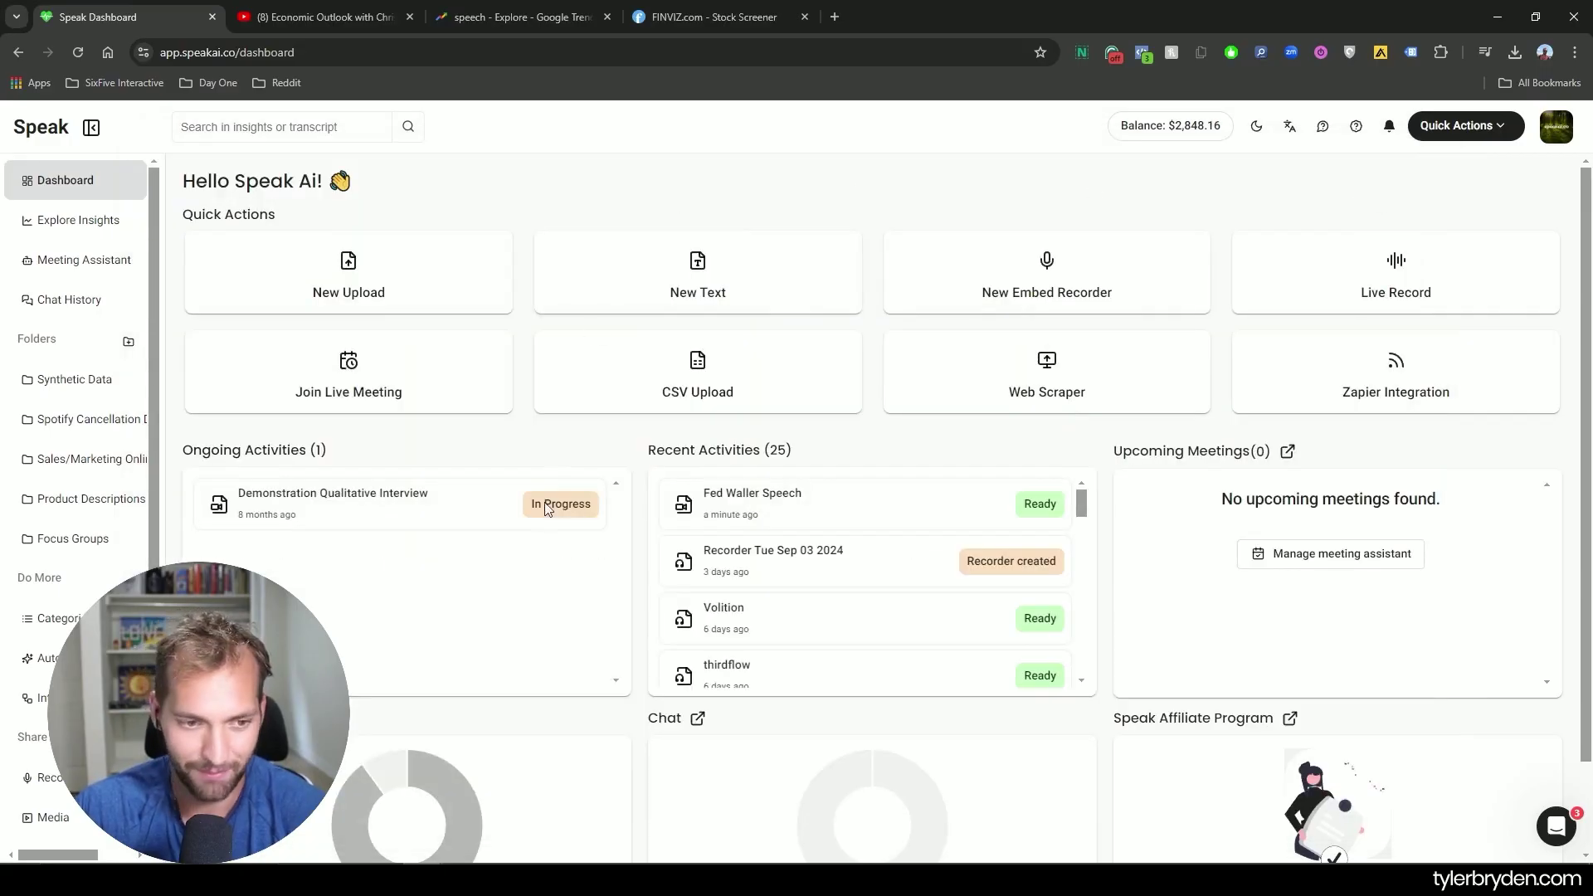
# - Open the Fed Waller Speech recording, play it from the 00:02 segment and reposition its floating video player
pyautogui.click(837, 508)
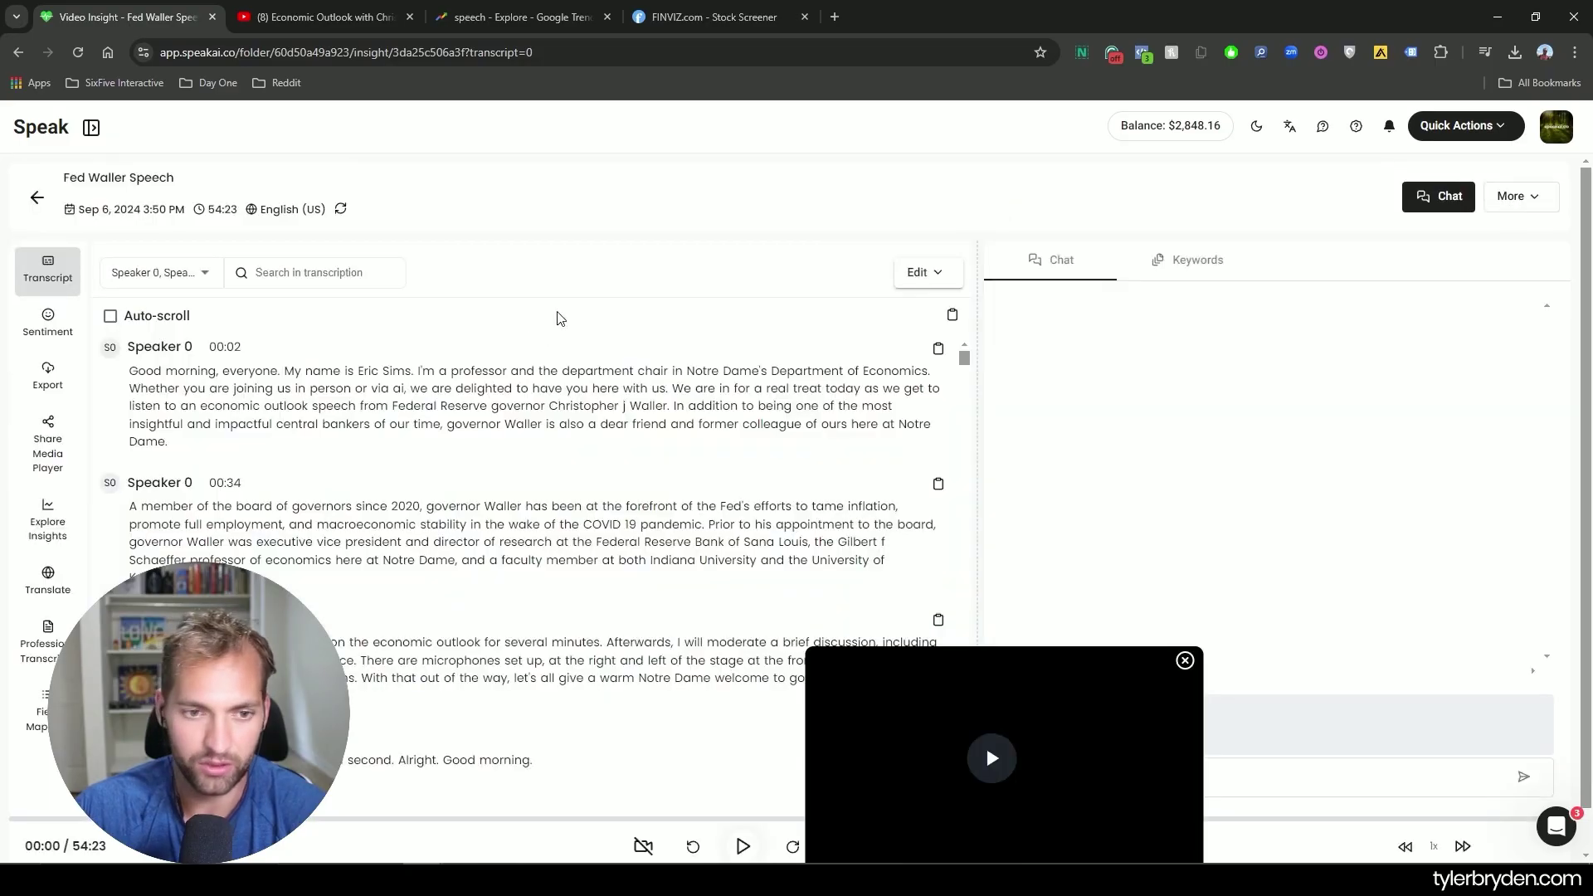
pyautogui.click(218, 353)
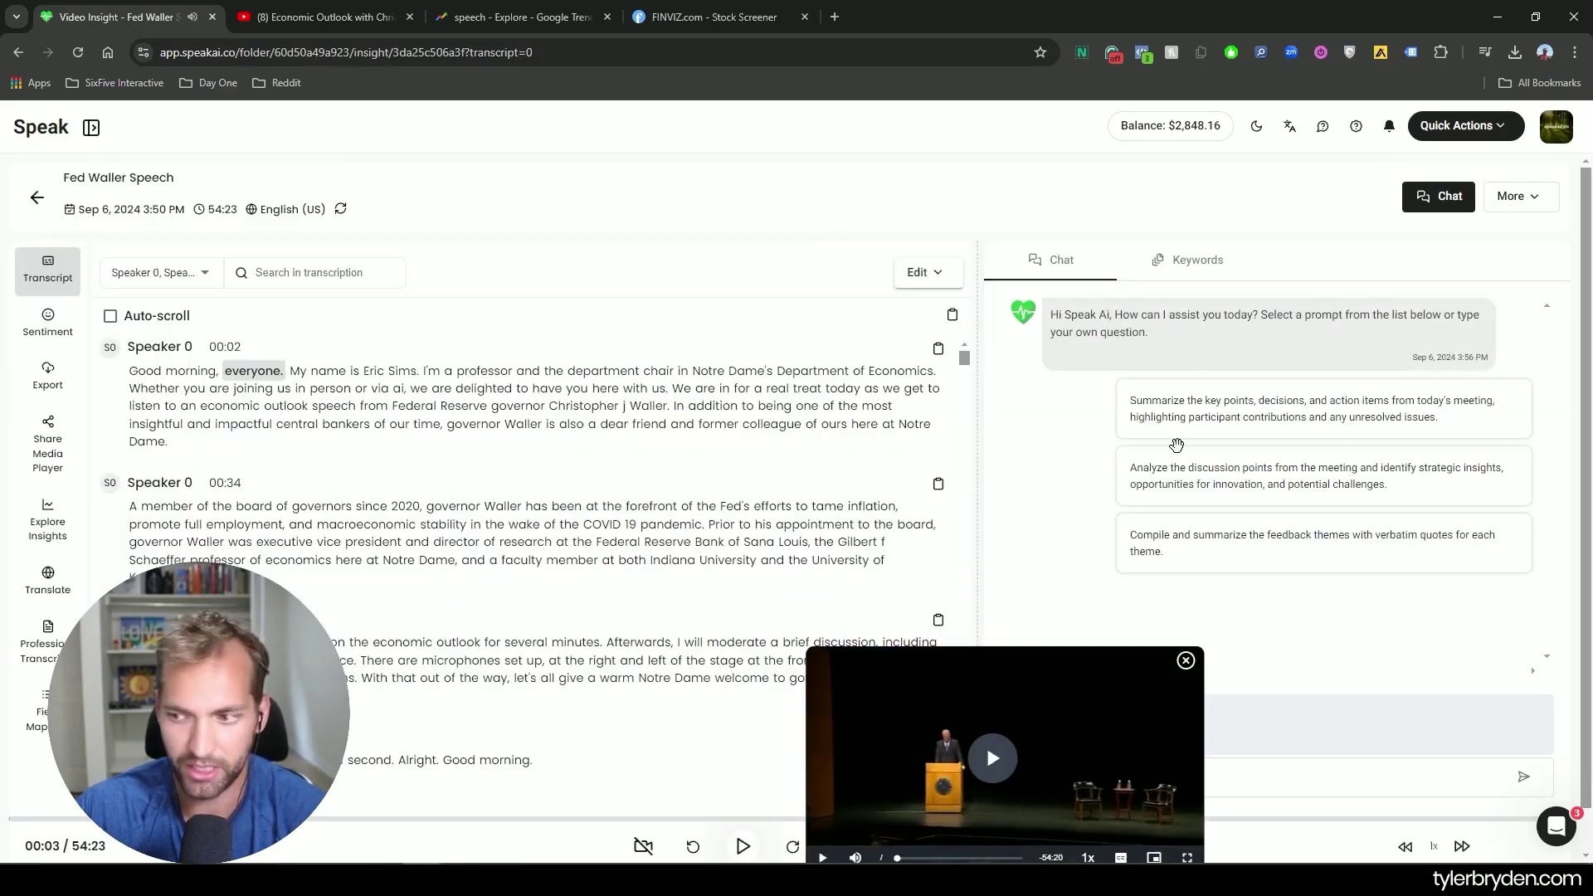
pyautogui.moveTo(967, 805); pyautogui.dragTo(1137, 461)
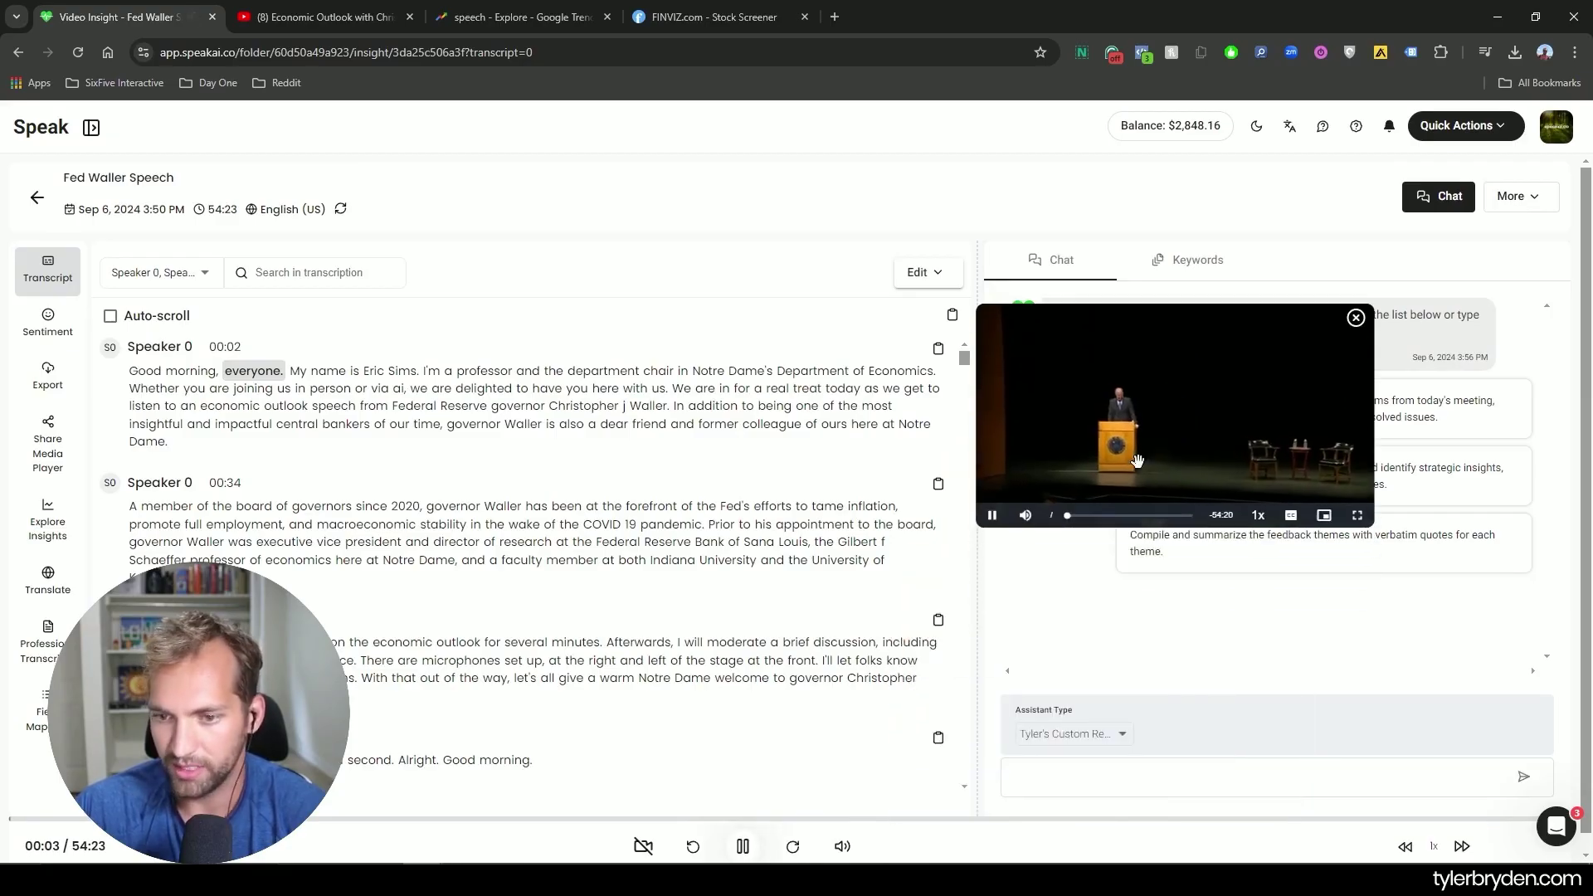
pyautogui.click(1153, 448)
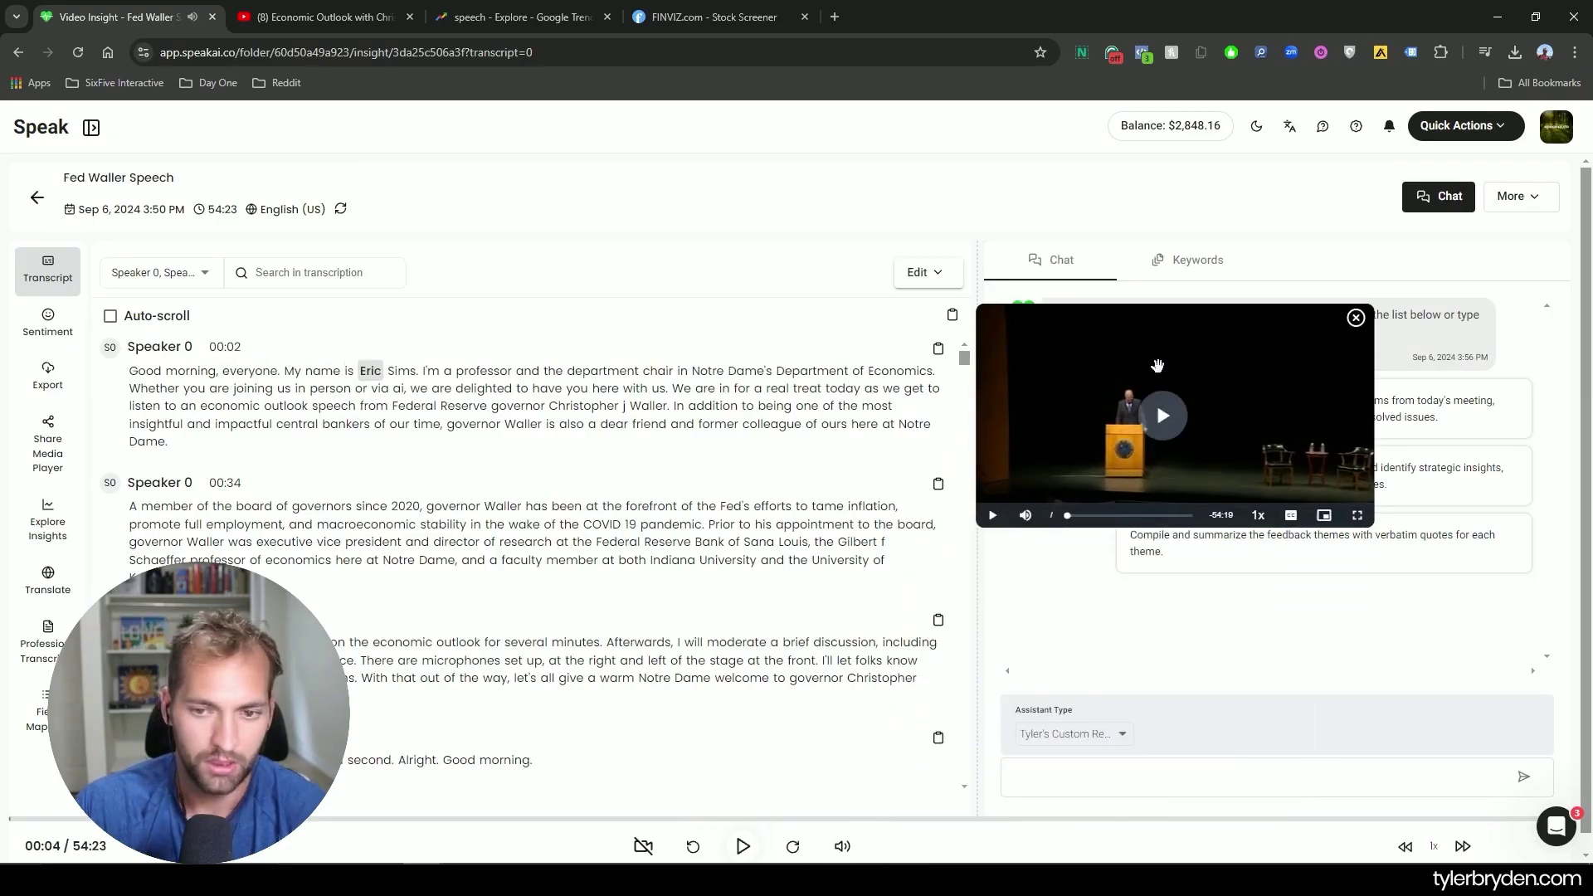
pyautogui.moveTo(1157, 366); pyautogui.dragTo(1009, 620)
pyautogui.click(1013, 589)
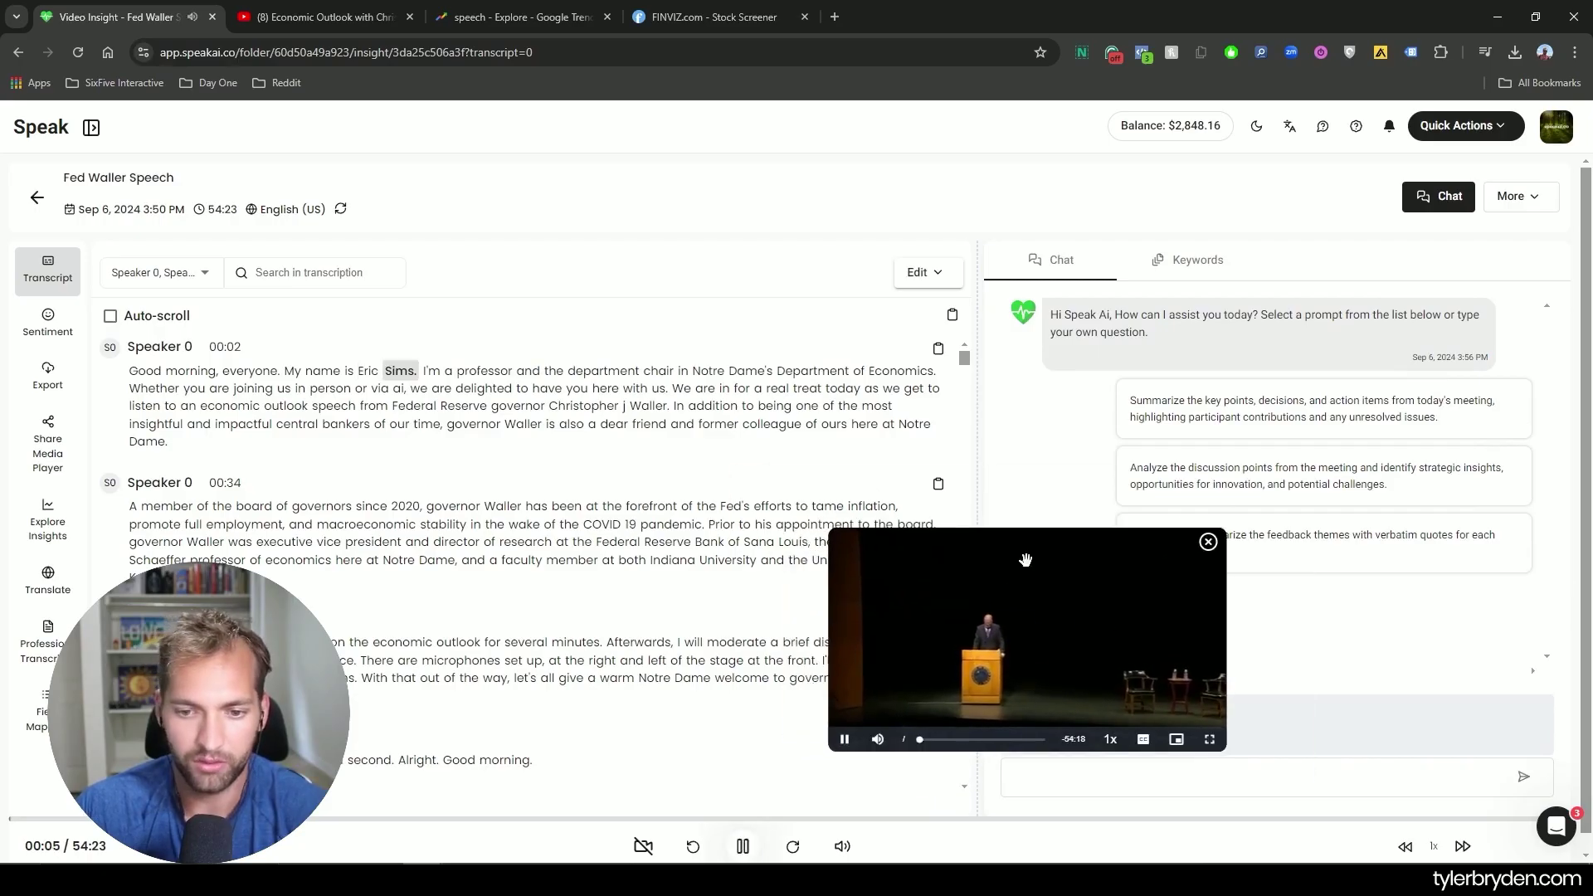
# - Rename Speaker 0 to the introducing professor's full name across all transcript segments
pyautogui.click(202, 347)
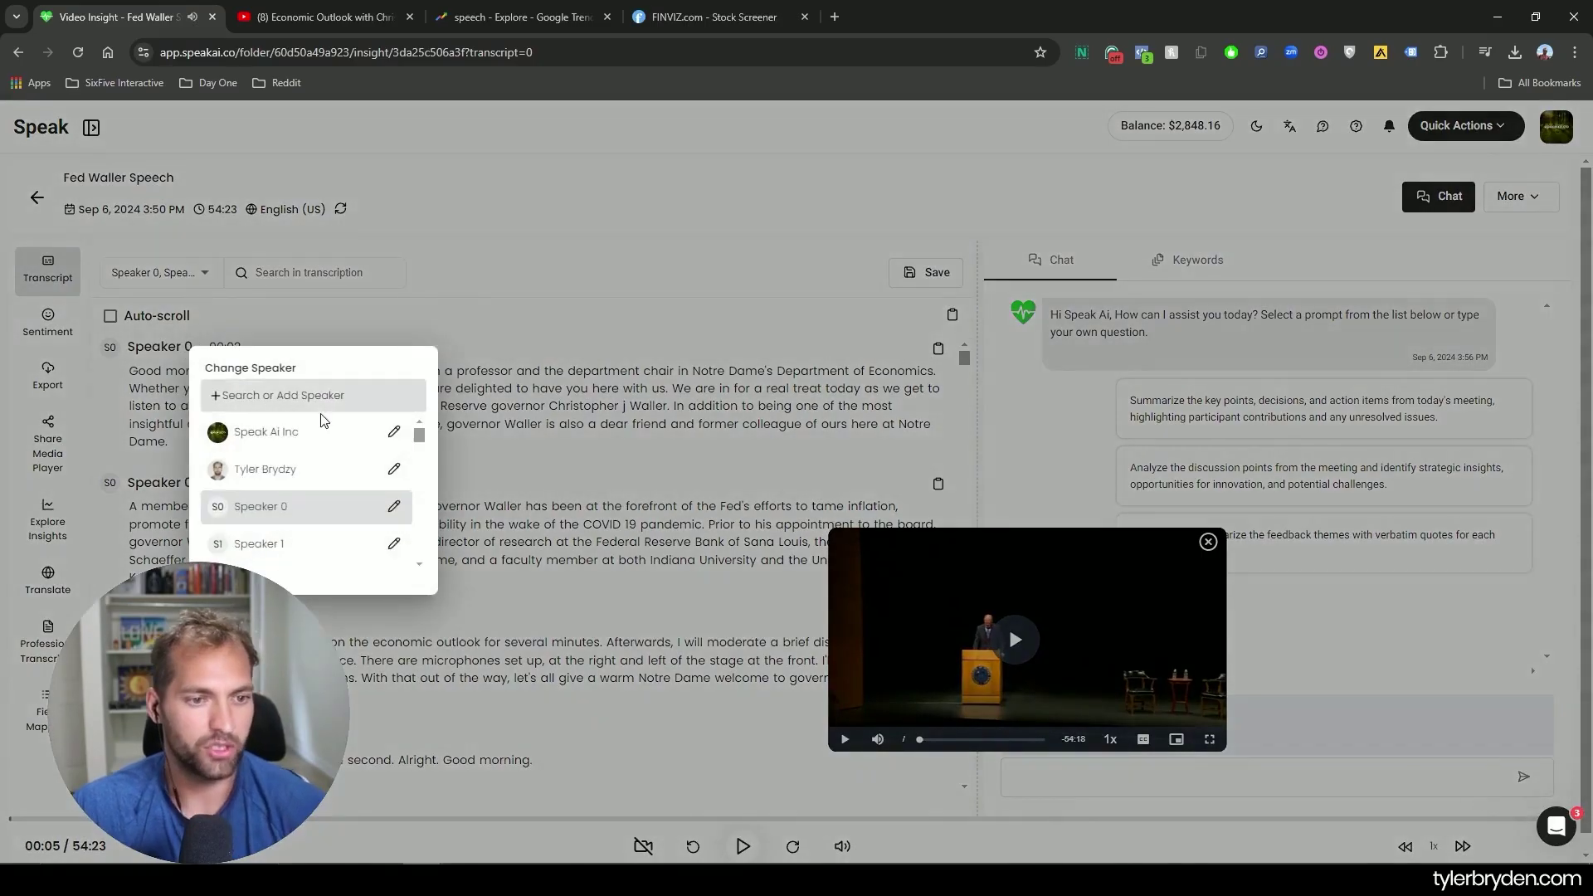
pyautogui.write('Eric ')
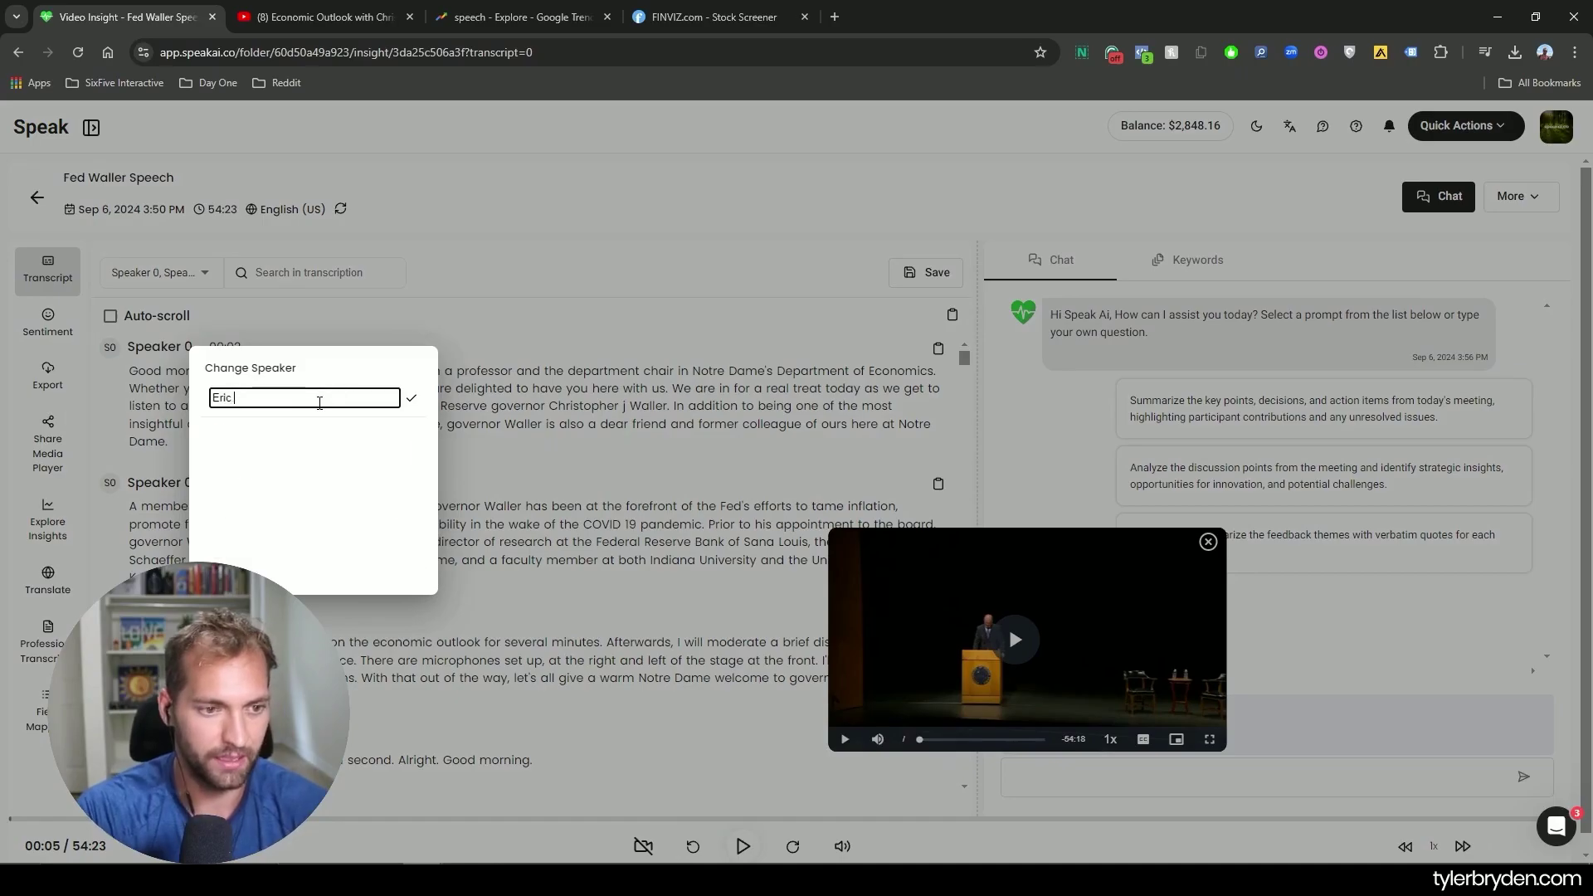
pyautogui.write('Sims')
pyautogui.press('Return')
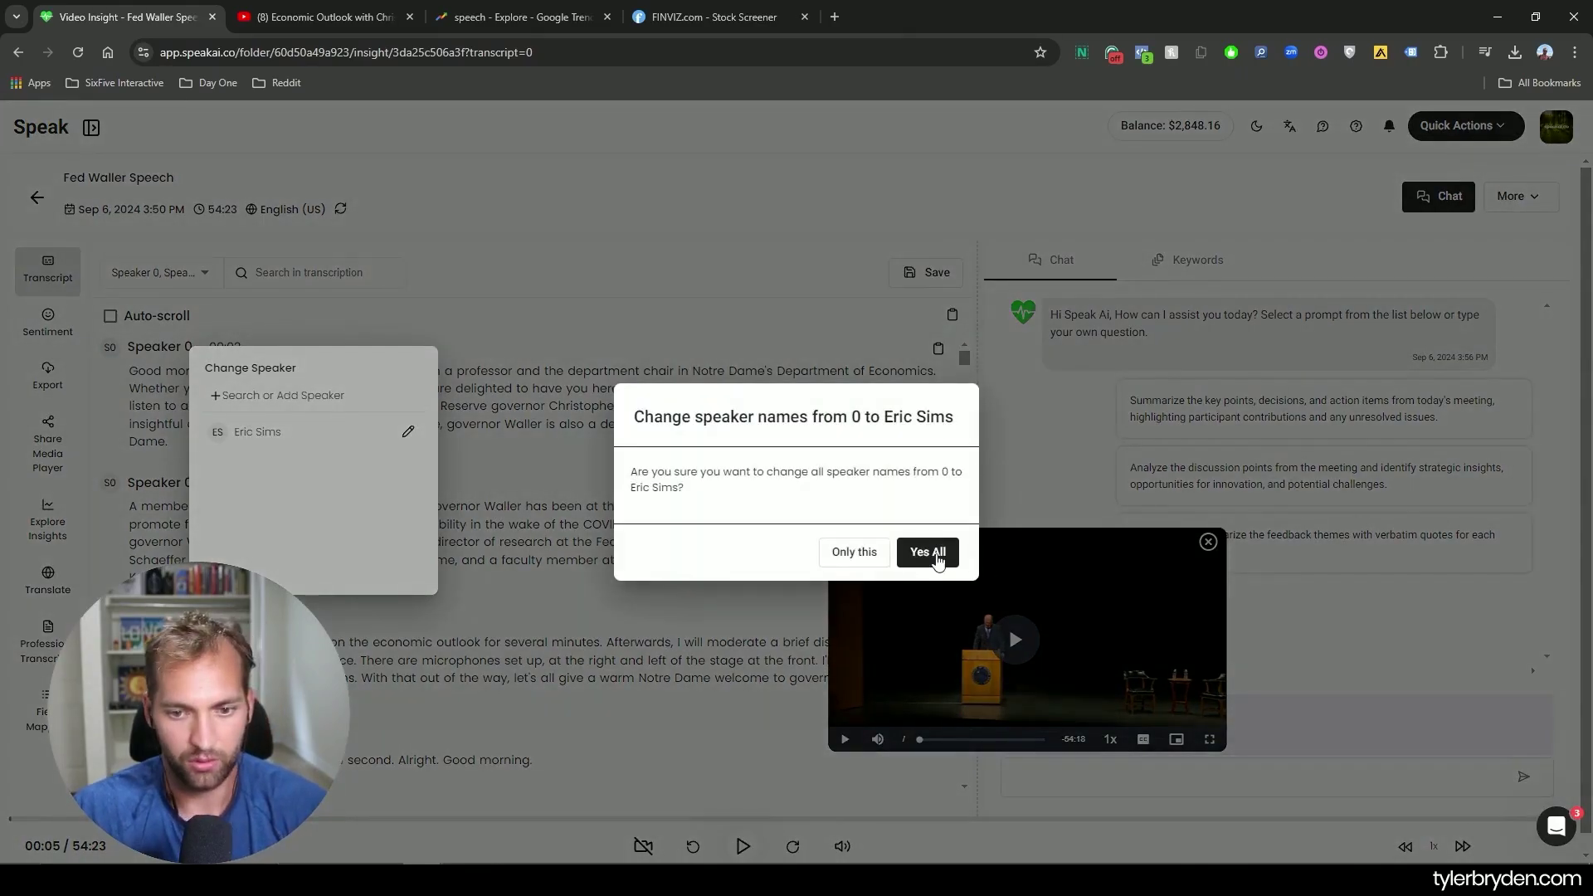
pyautogui.click(936, 557)
# - Rename Speaker 1 to the Federal Reserve governor's full name across all transcript segments
pyautogui.scroll(-2, 771, 624)
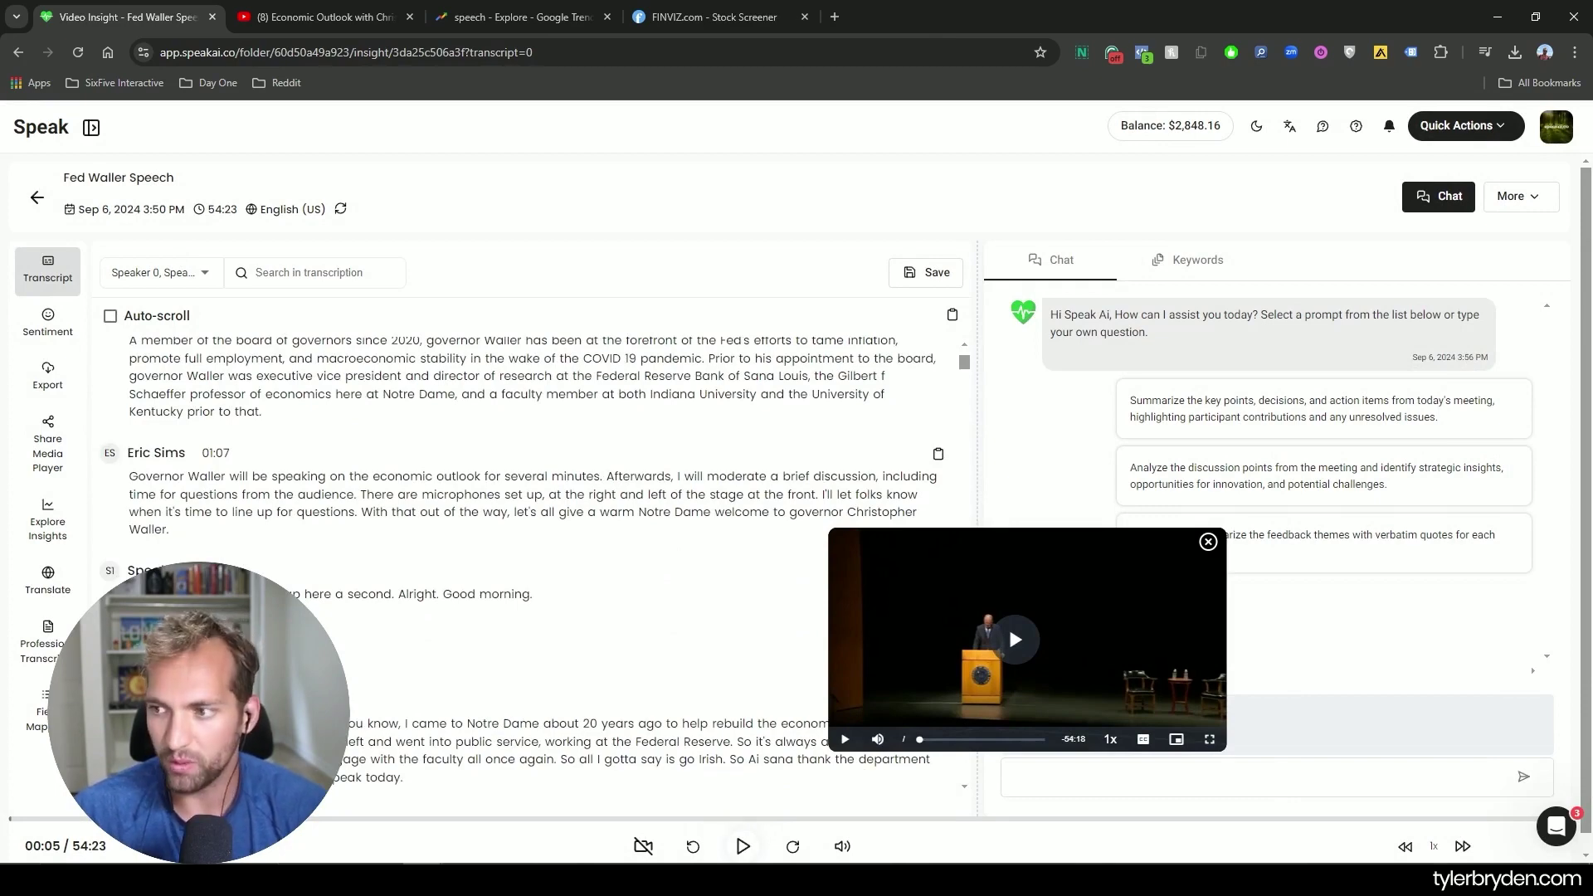
pyautogui.click(326, 19)
pyautogui.click(128, 20)
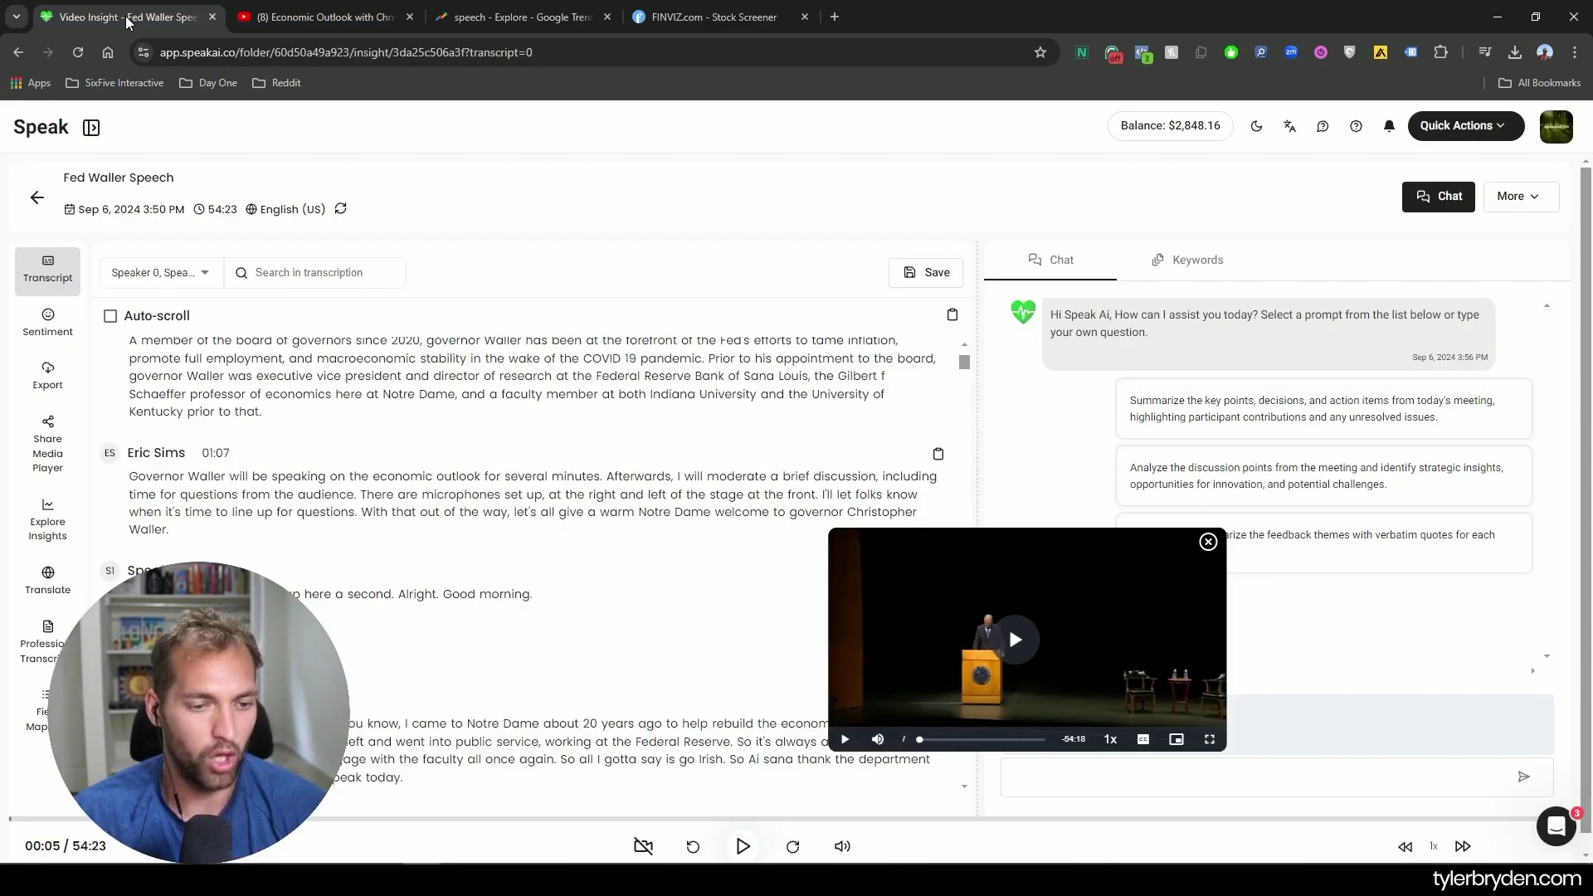
pyautogui.click(159, 572)
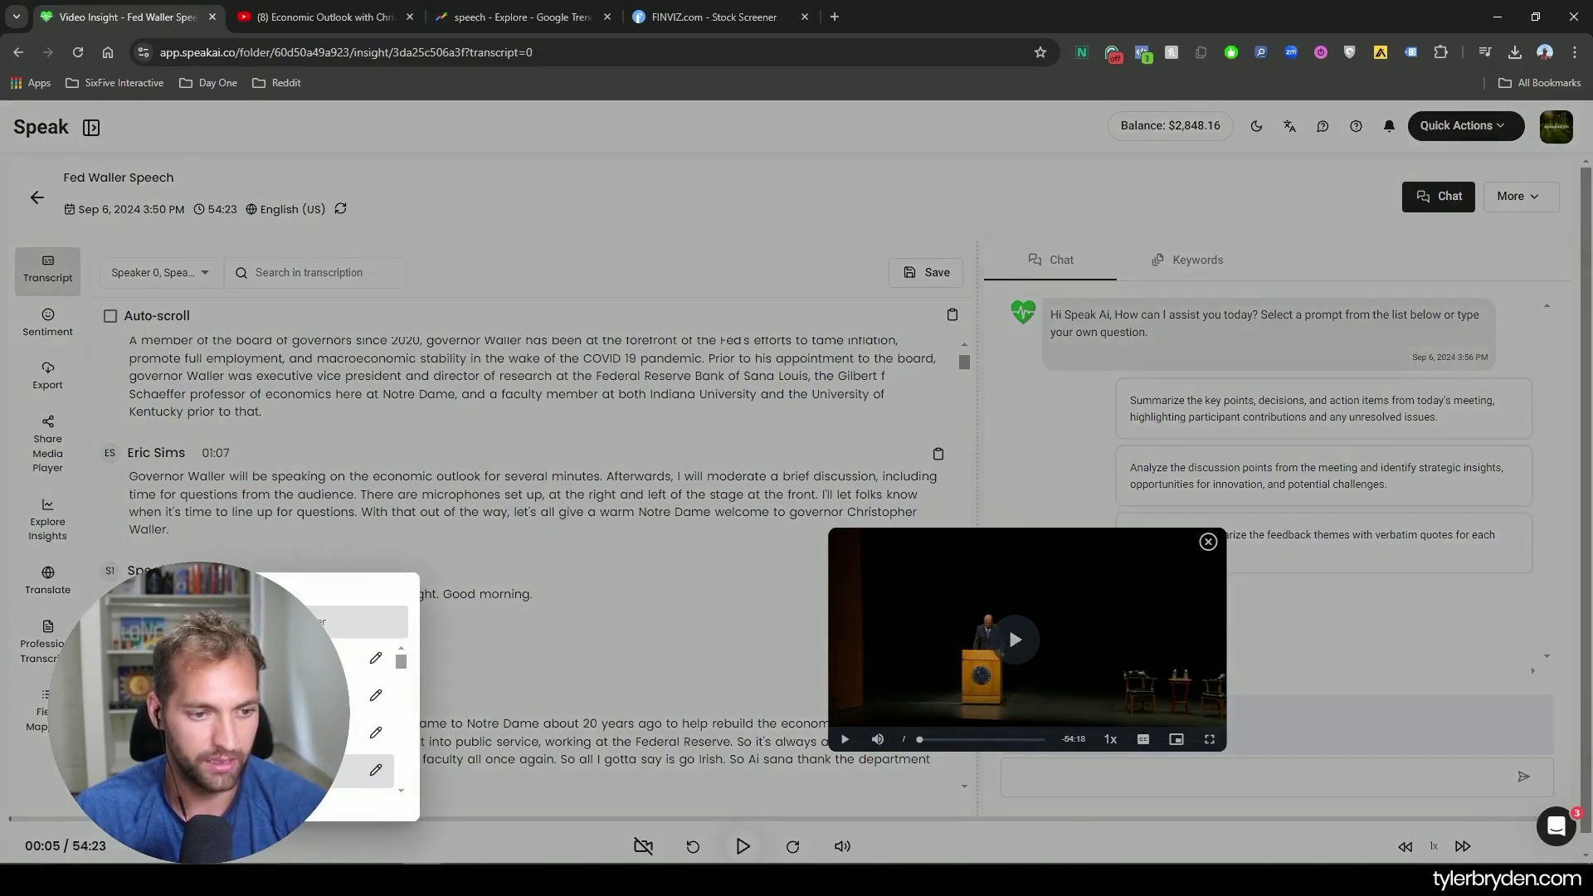
pyautogui.click(257, 624)
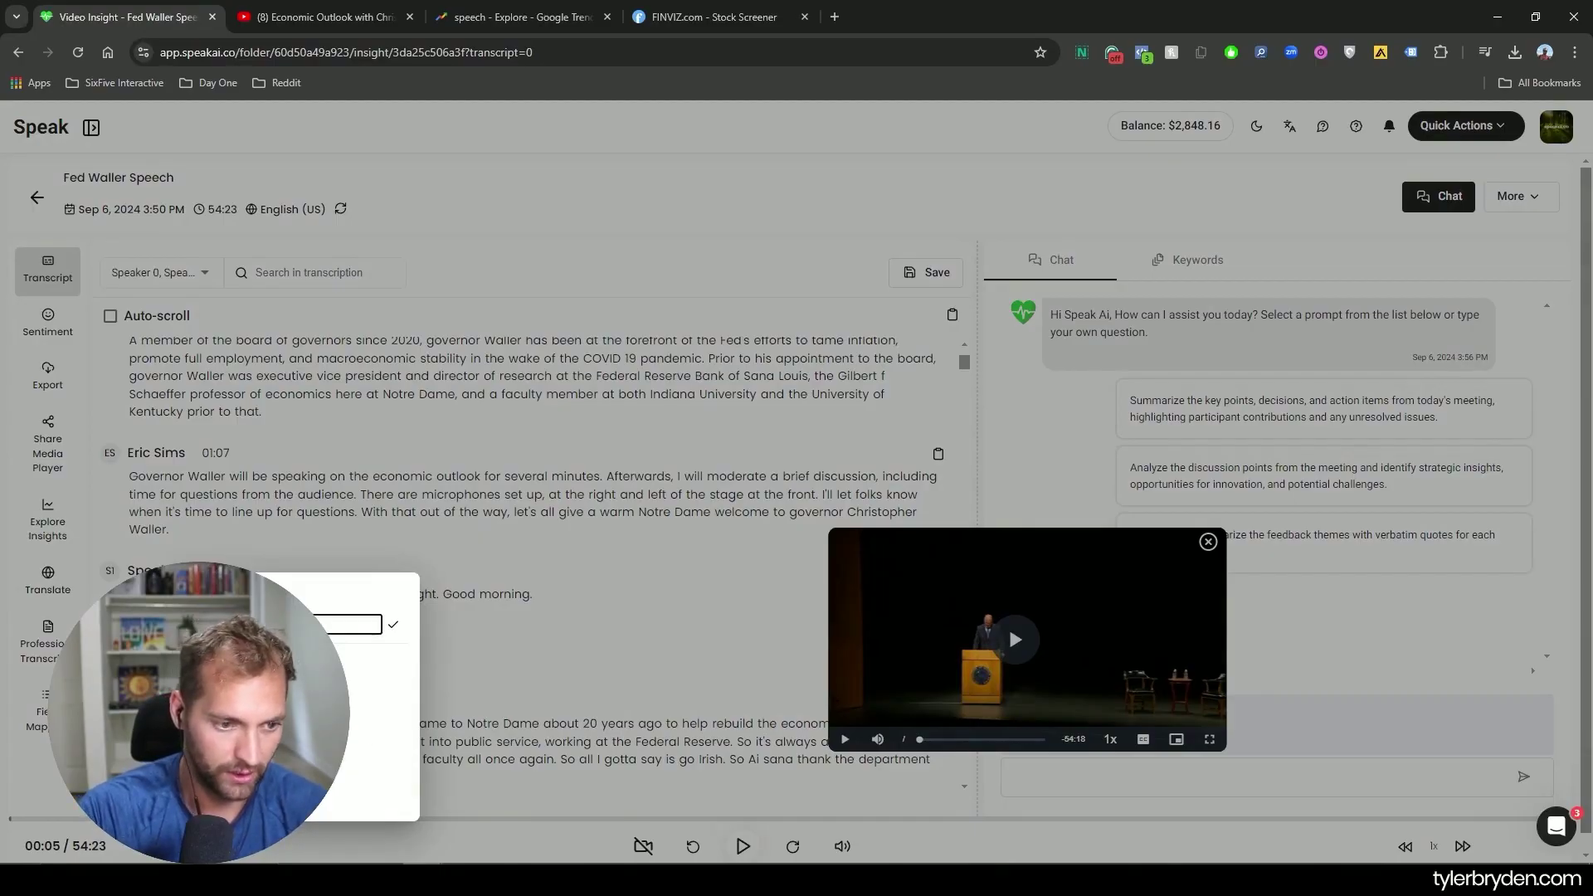
pyautogui.press('Return')
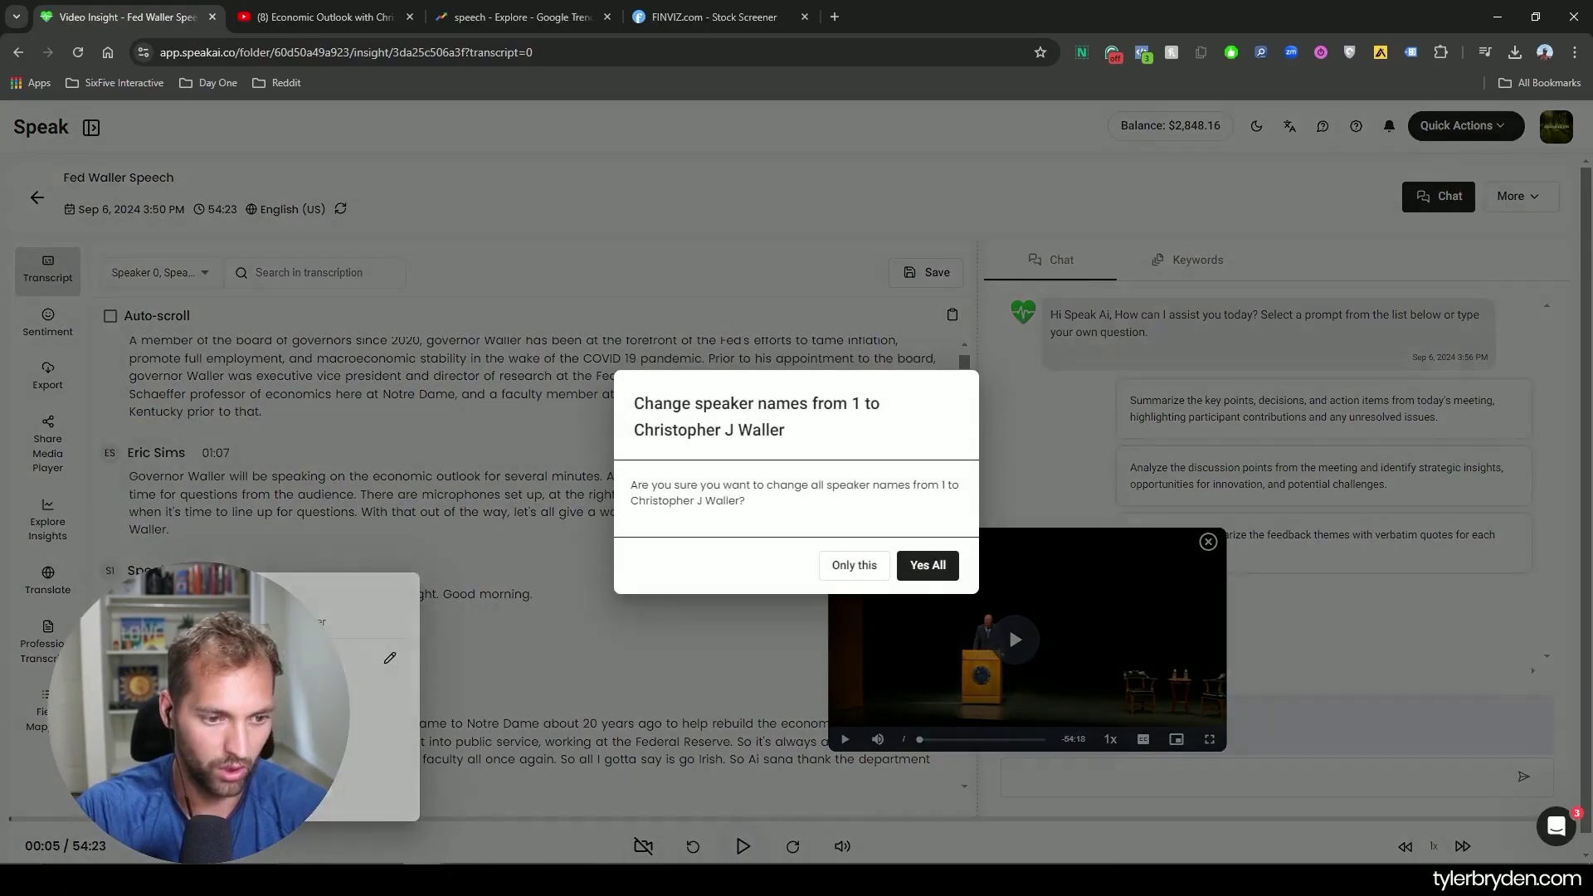
pyautogui.click(926, 569)
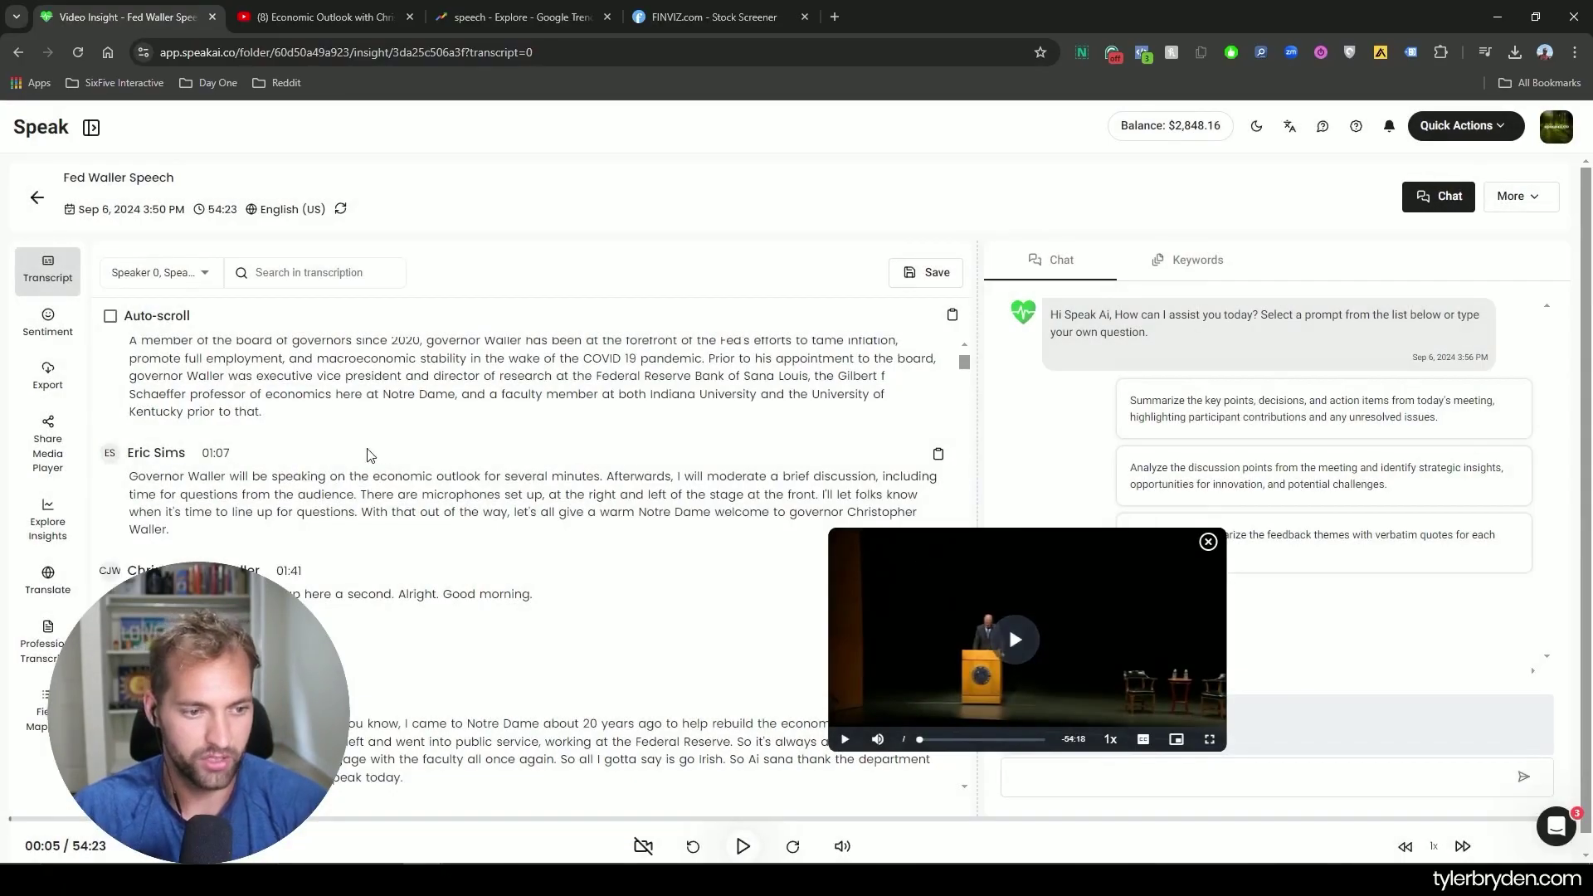
# - Check the speaker labels through the transcript with the floating video hidden, and save the edits
pyautogui.scroll(-5, 369, 455)
pyautogui.scroll(2, 405, 555)
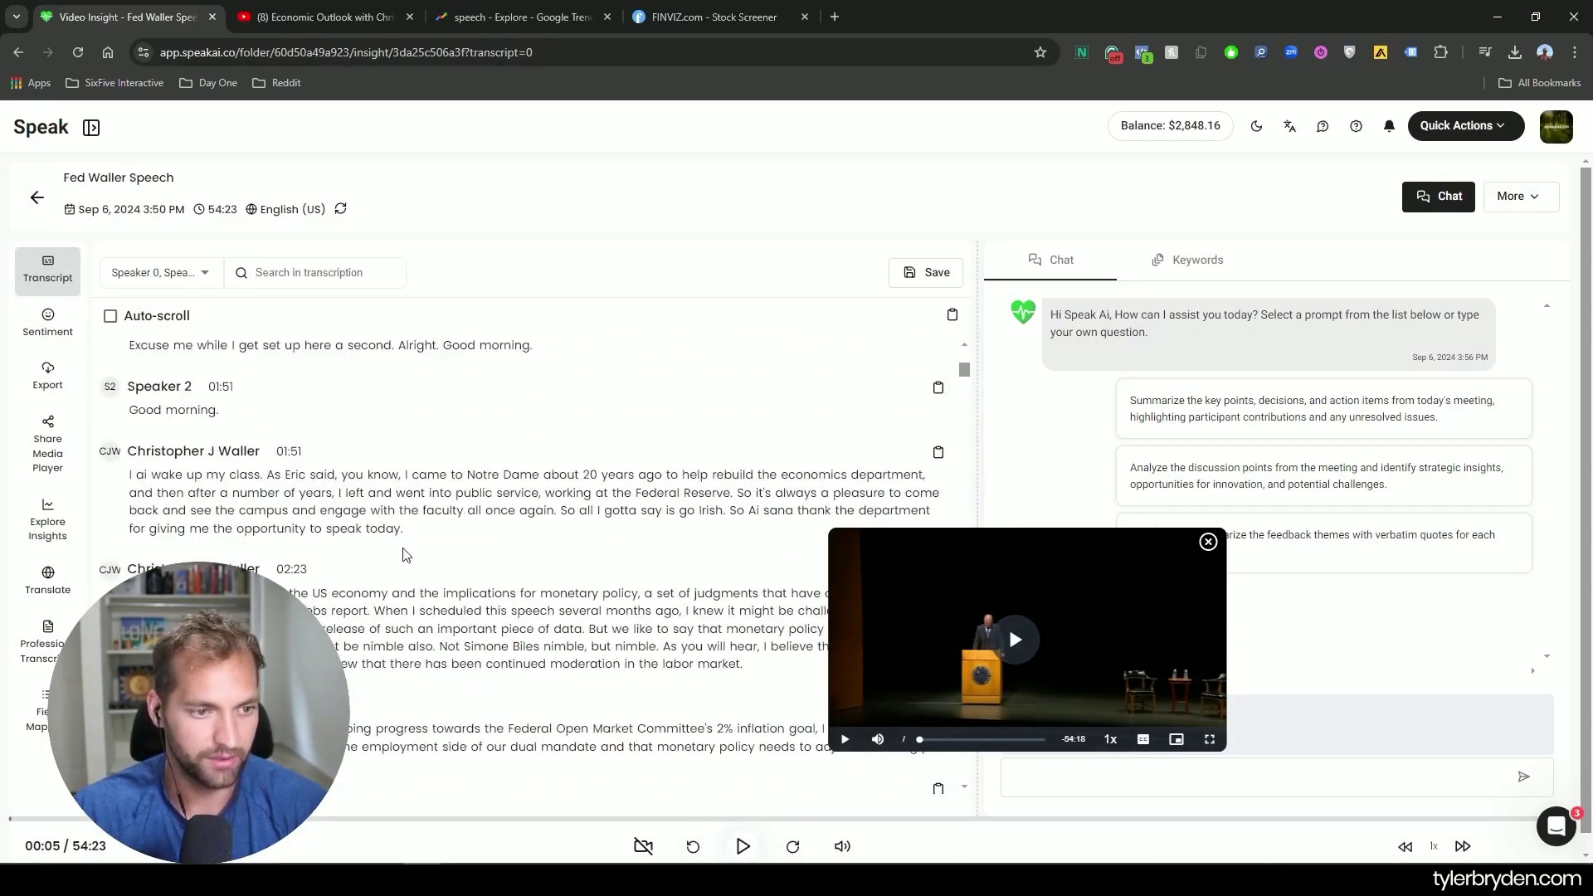
pyautogui.scroll(-10, 406, 554)
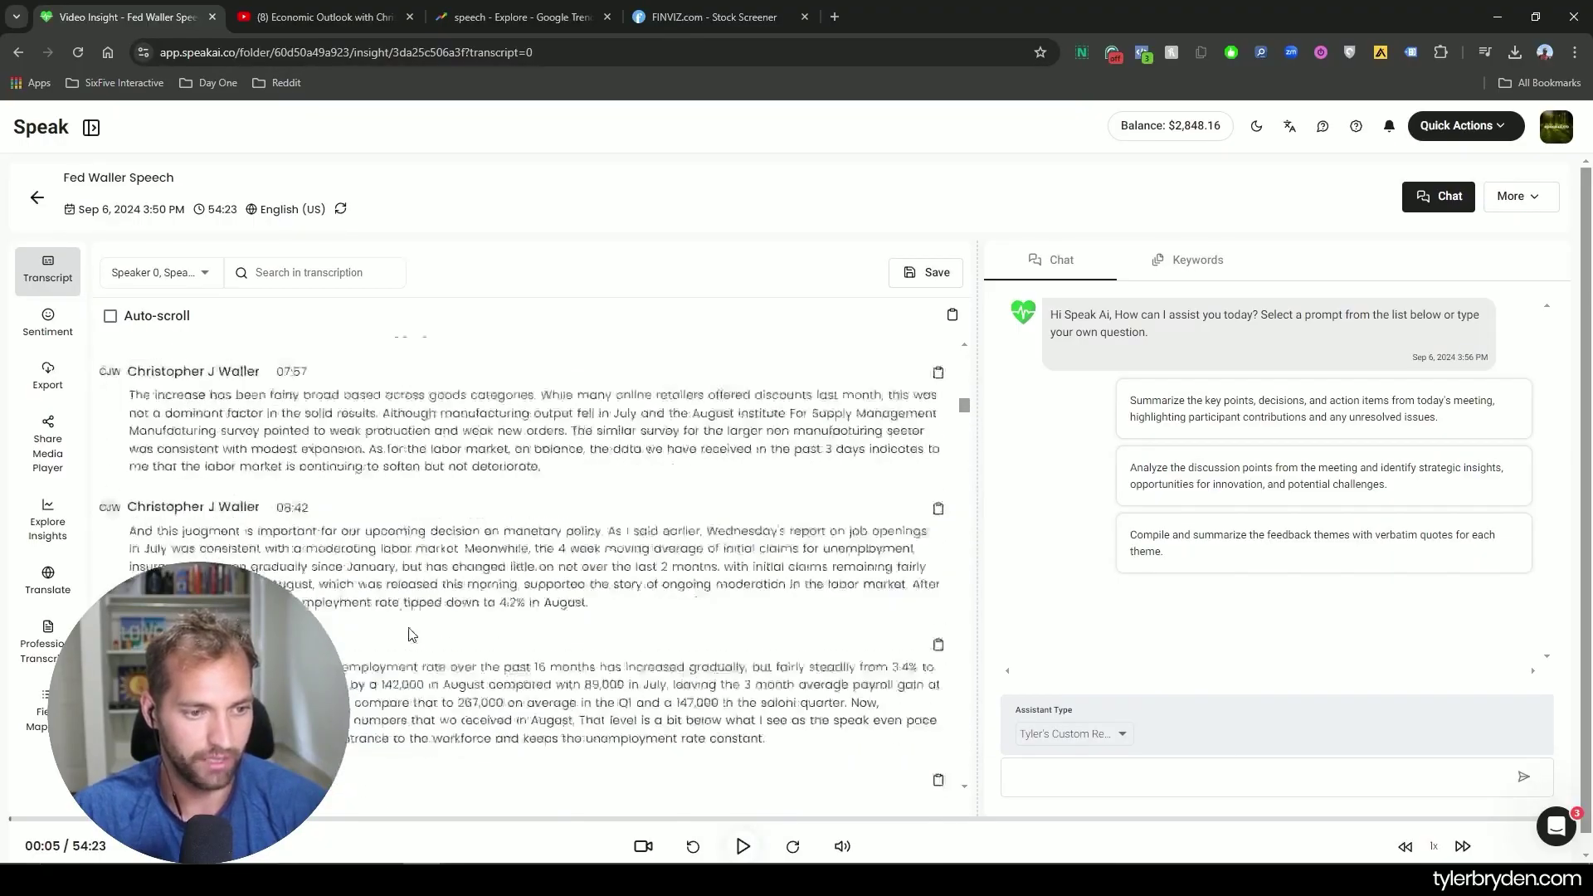
pyautogui.scroll(8, 412, 635)
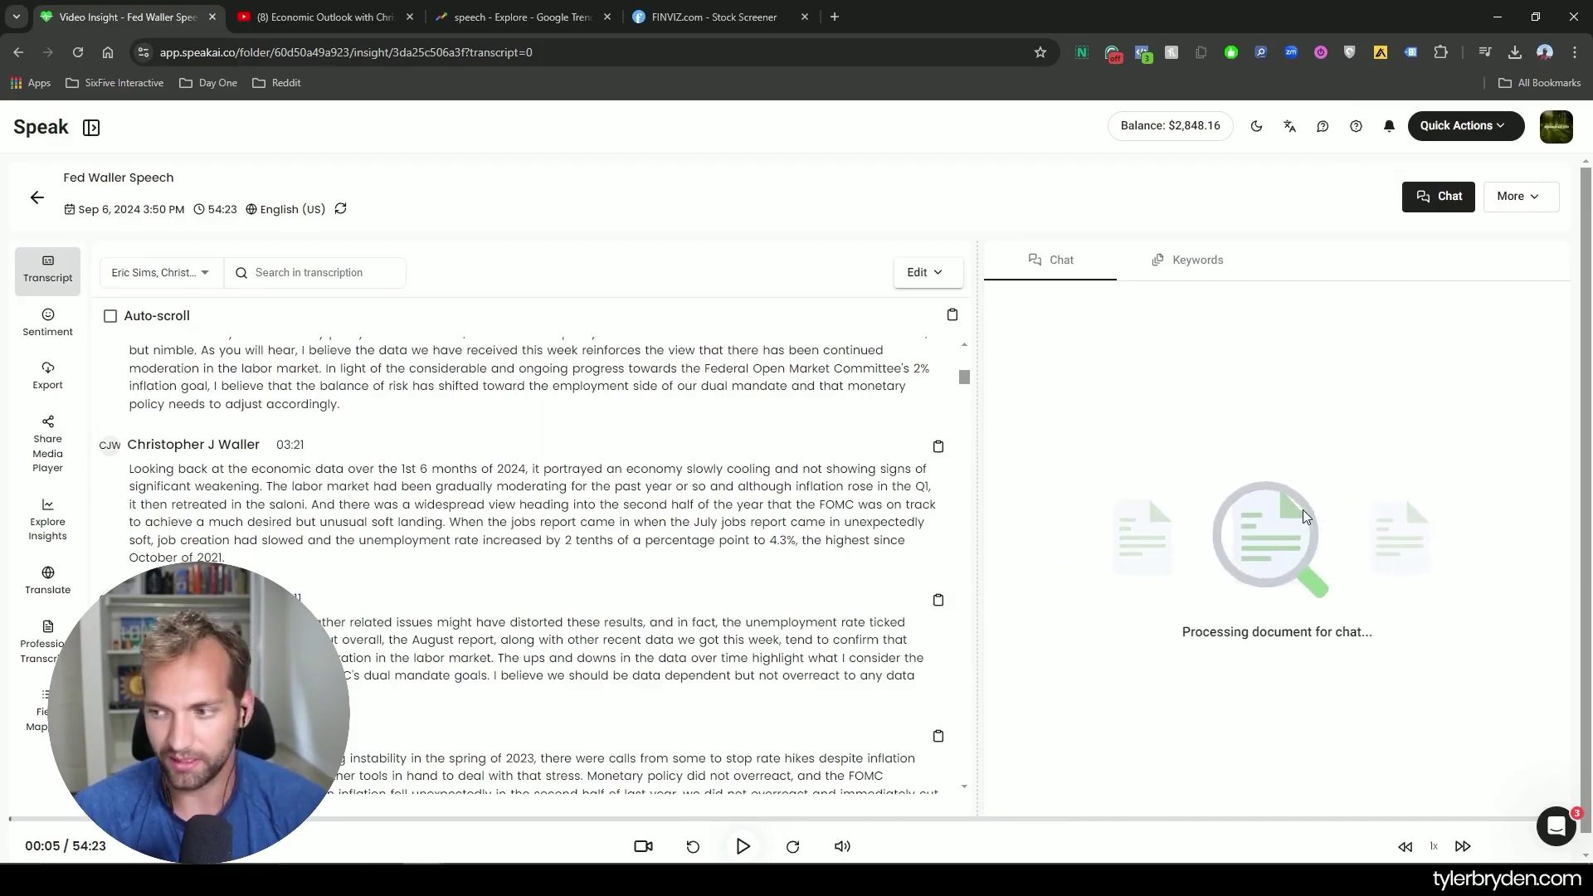
# - Search the transcript for "rate cut" and look over the matching segments
pyautogui.scroll(15, 569, 552)
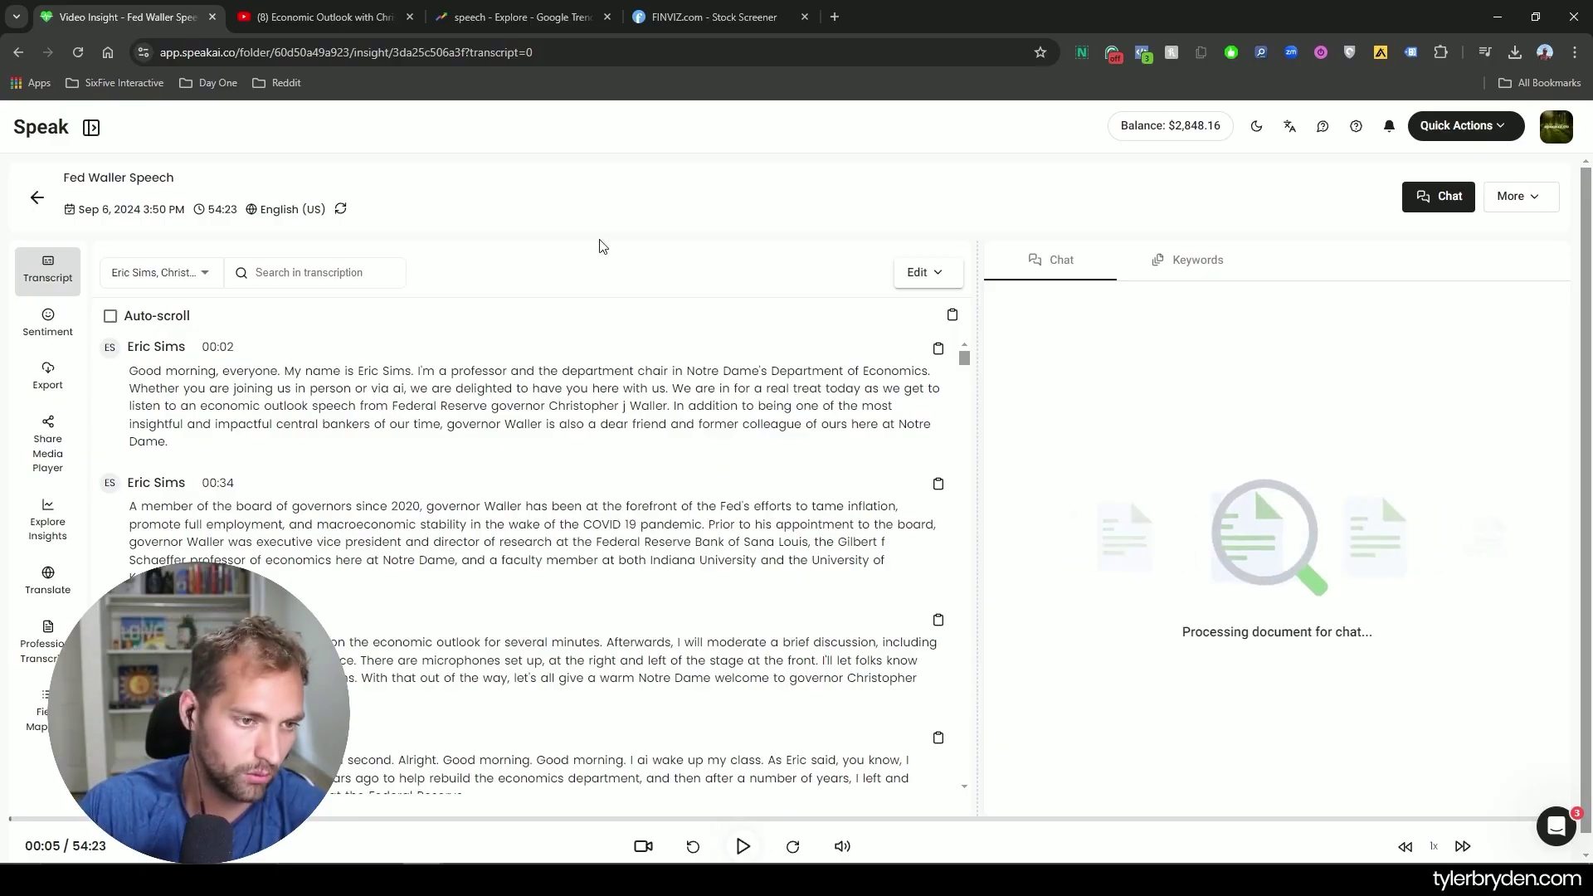
pyautogui.click(354, 280)
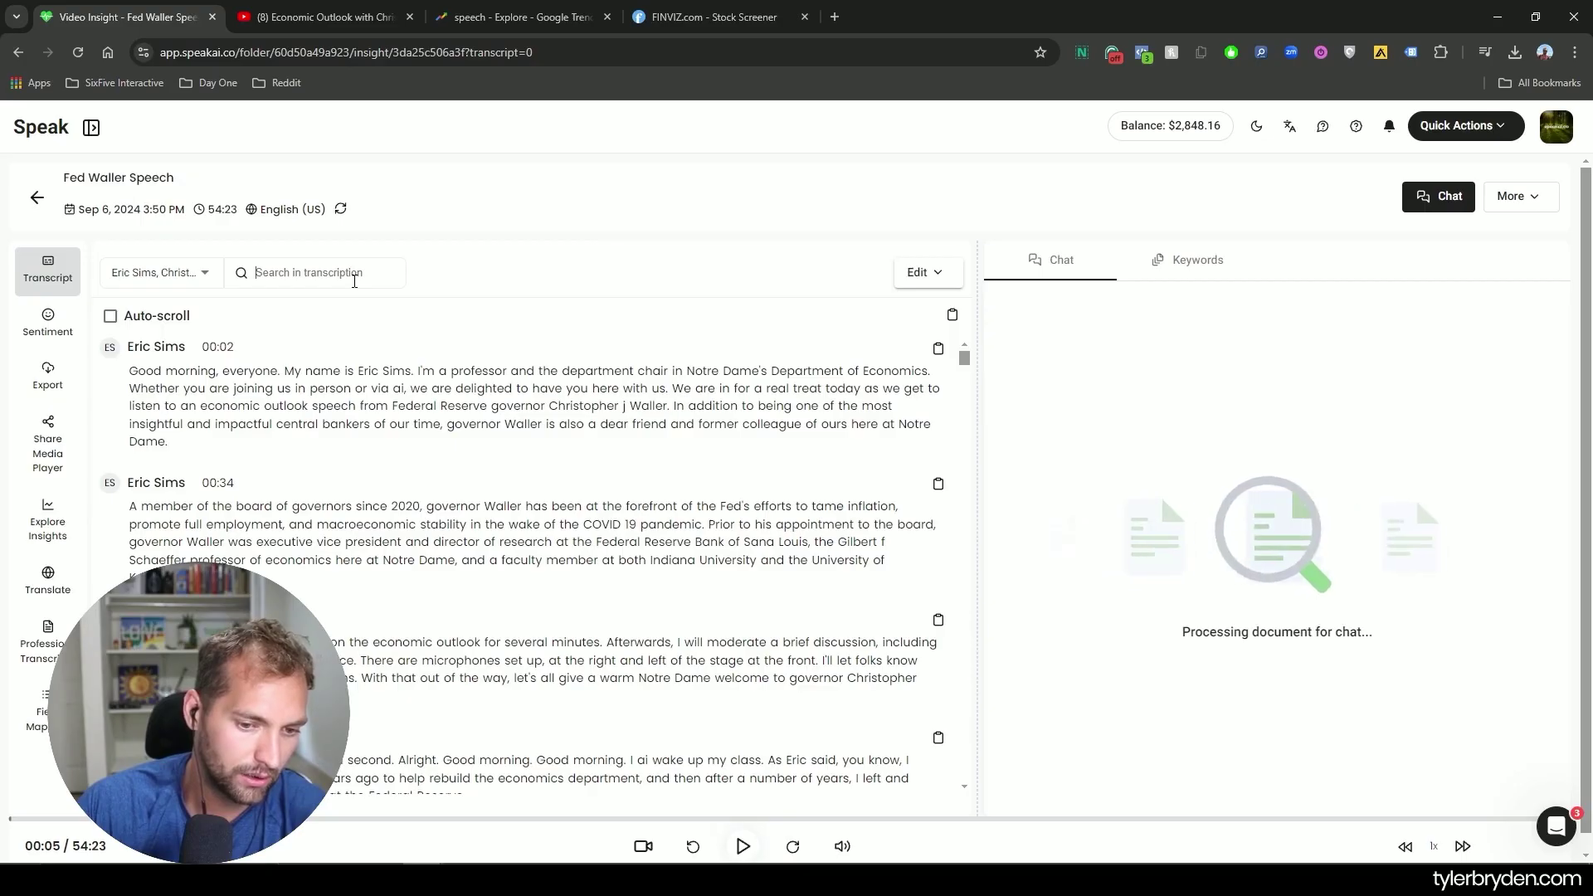
pyautogui.write('rate c')
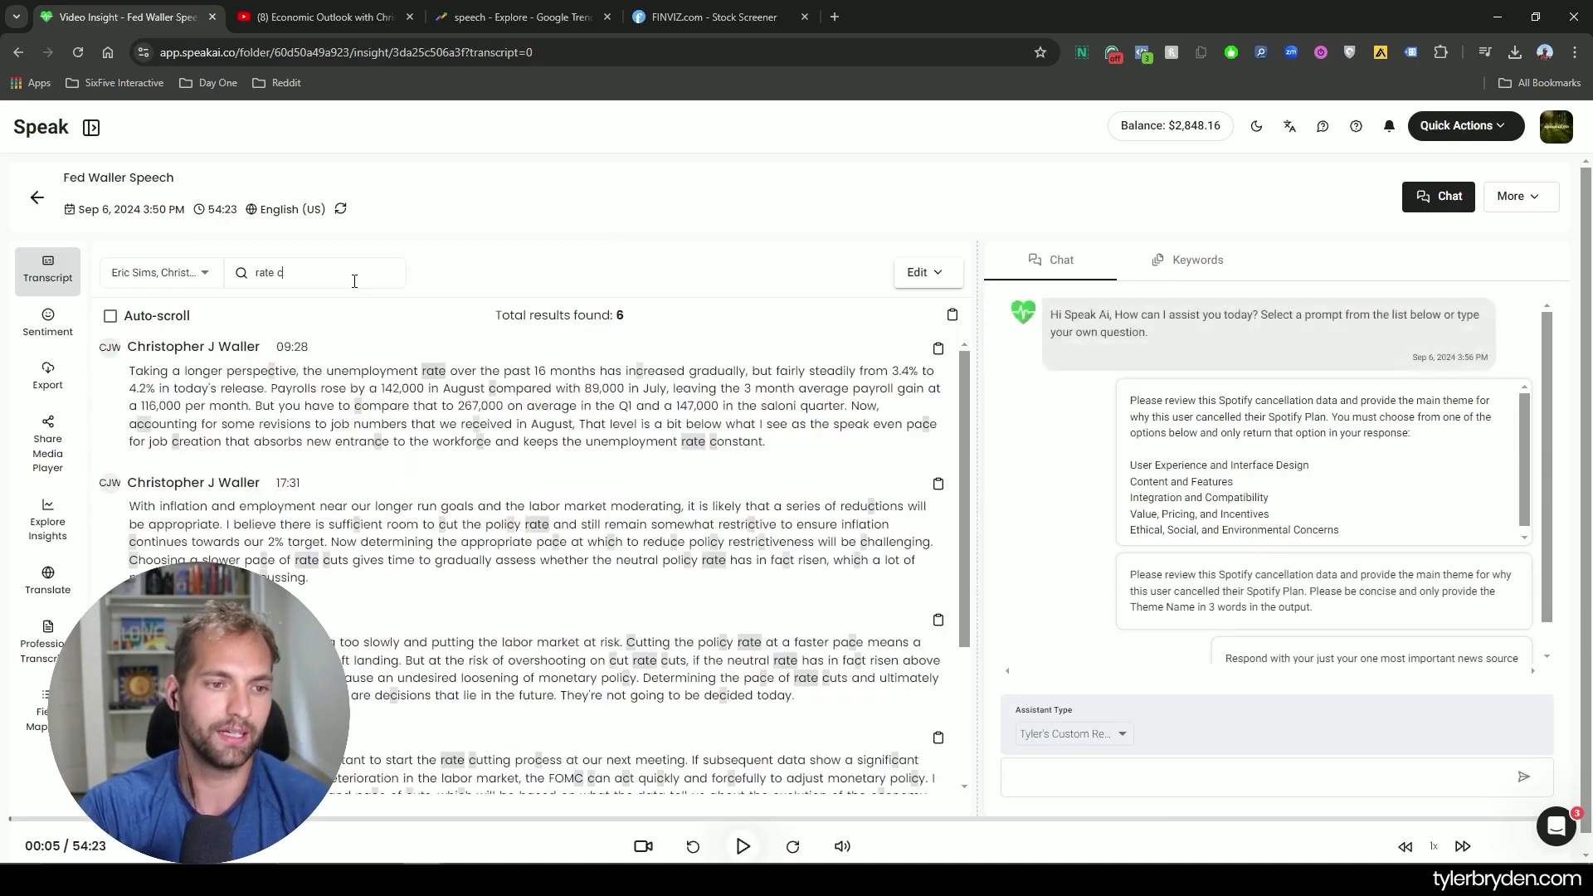
pyautogui.write('ut')
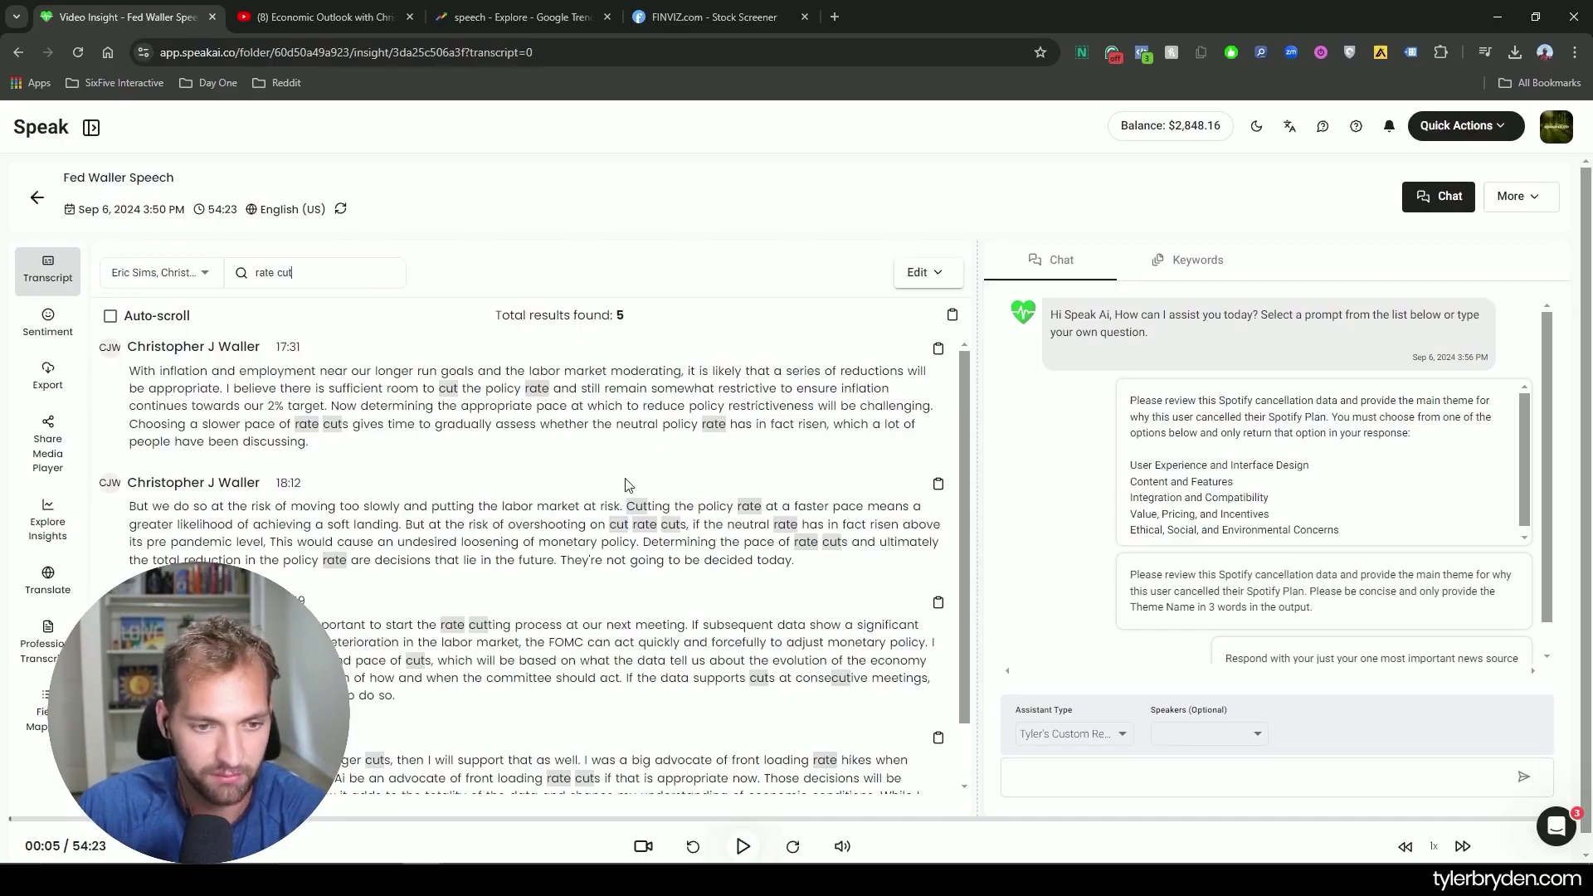
pyautogui.scroll(-1, 628, 485)
pyautogui.scroll(1, 621, 568)
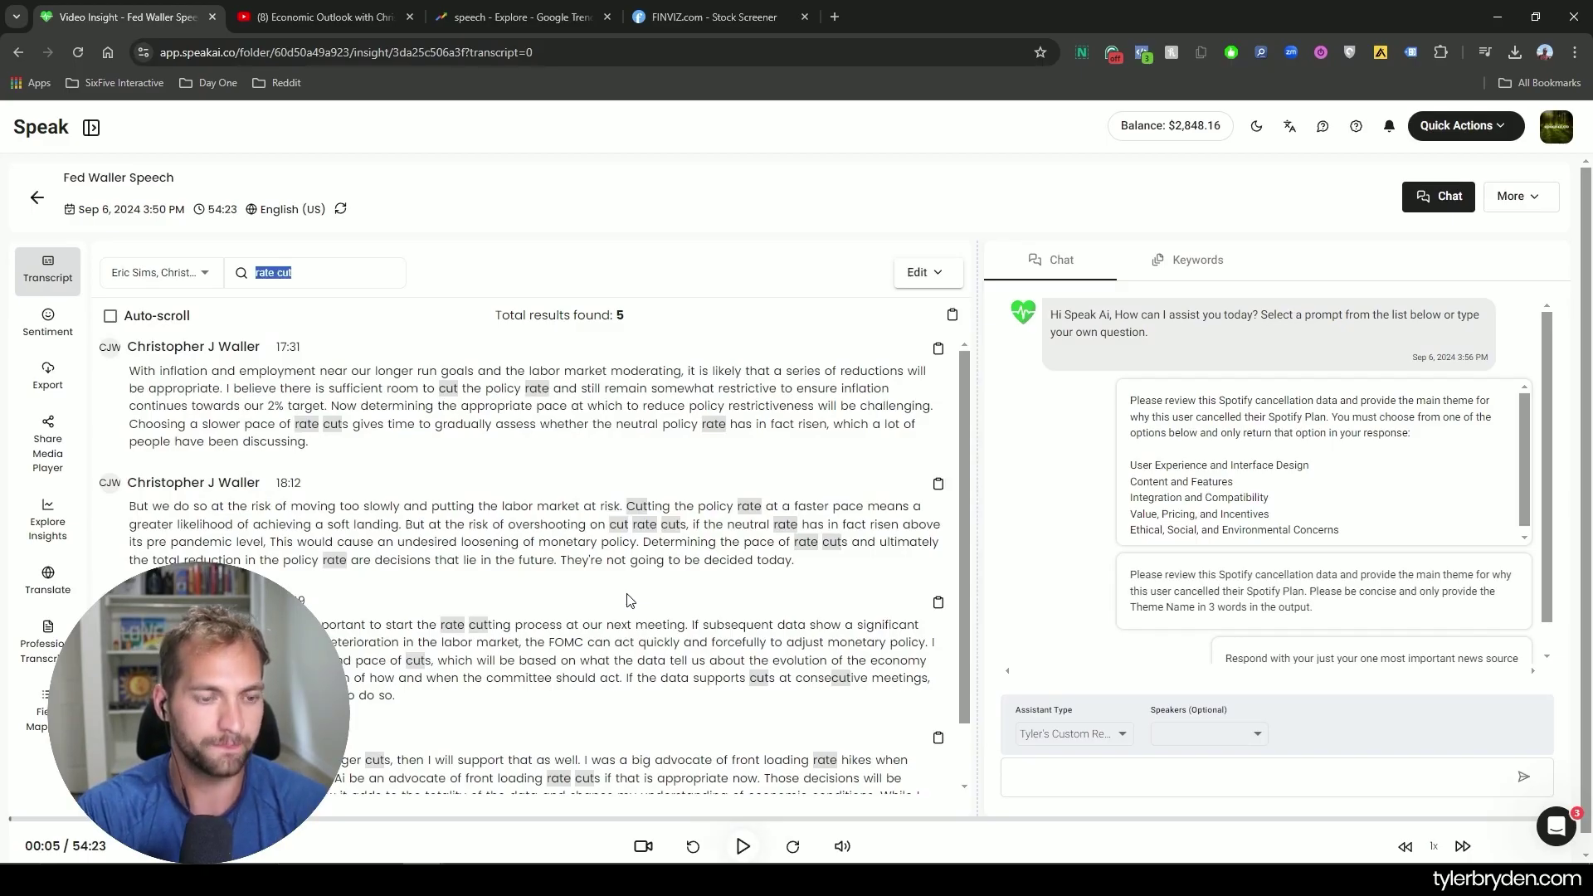
# - Search the transcript for "employment" instead and look through the matching segments
pyautogui.write('empm')
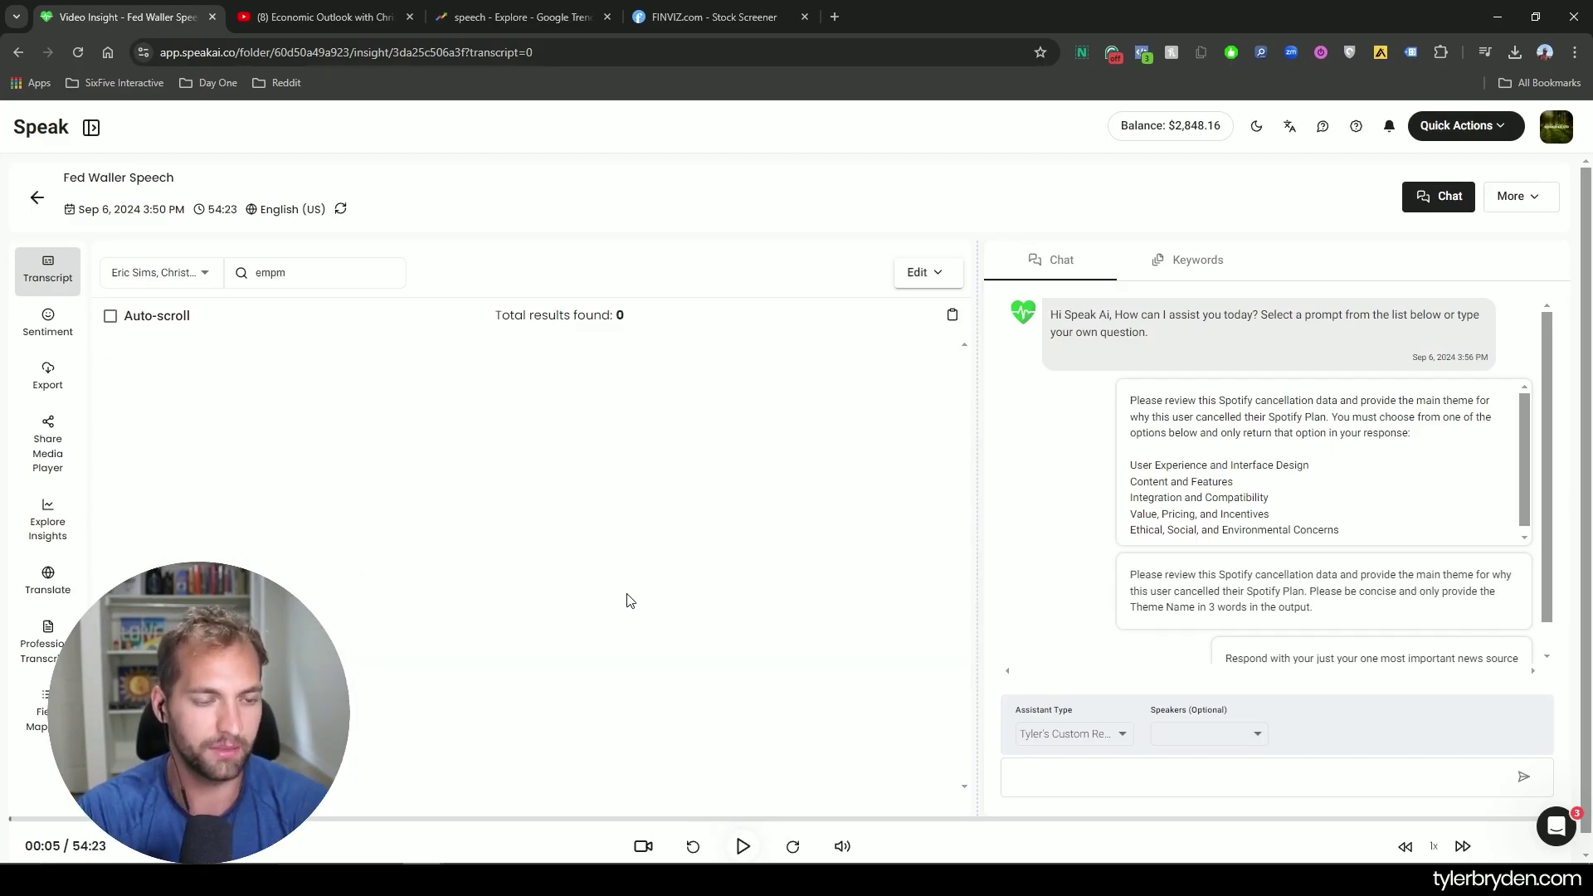
pyautogui.press('BackSpace')
pyautogui.press('BackSpace')
pyautogui.write('ployment')
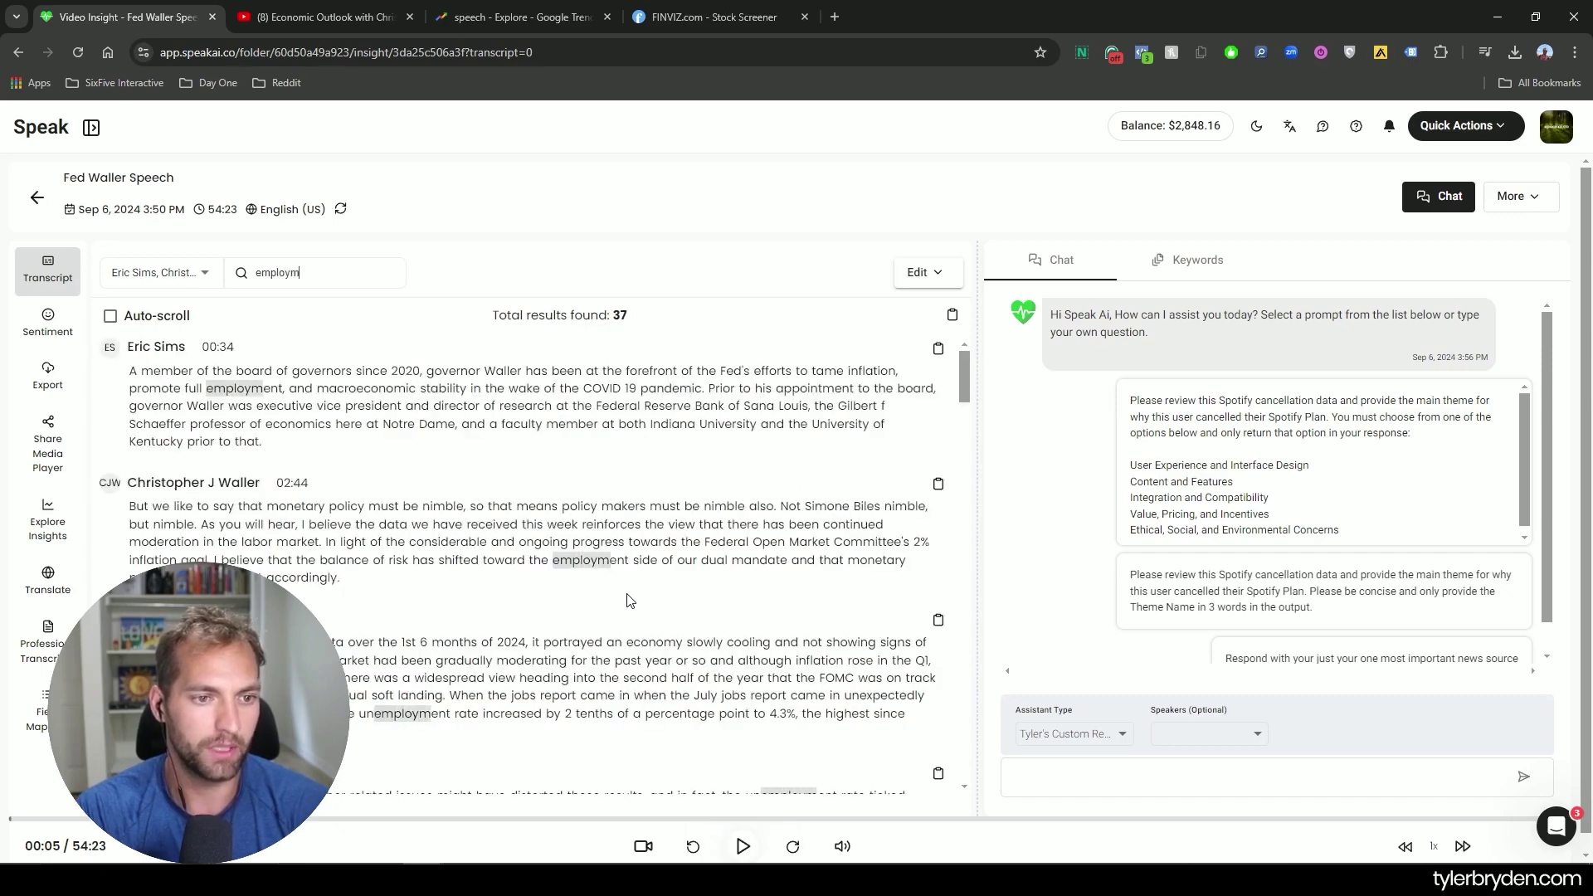
pyautogui.scroll(-3, 594, 531)
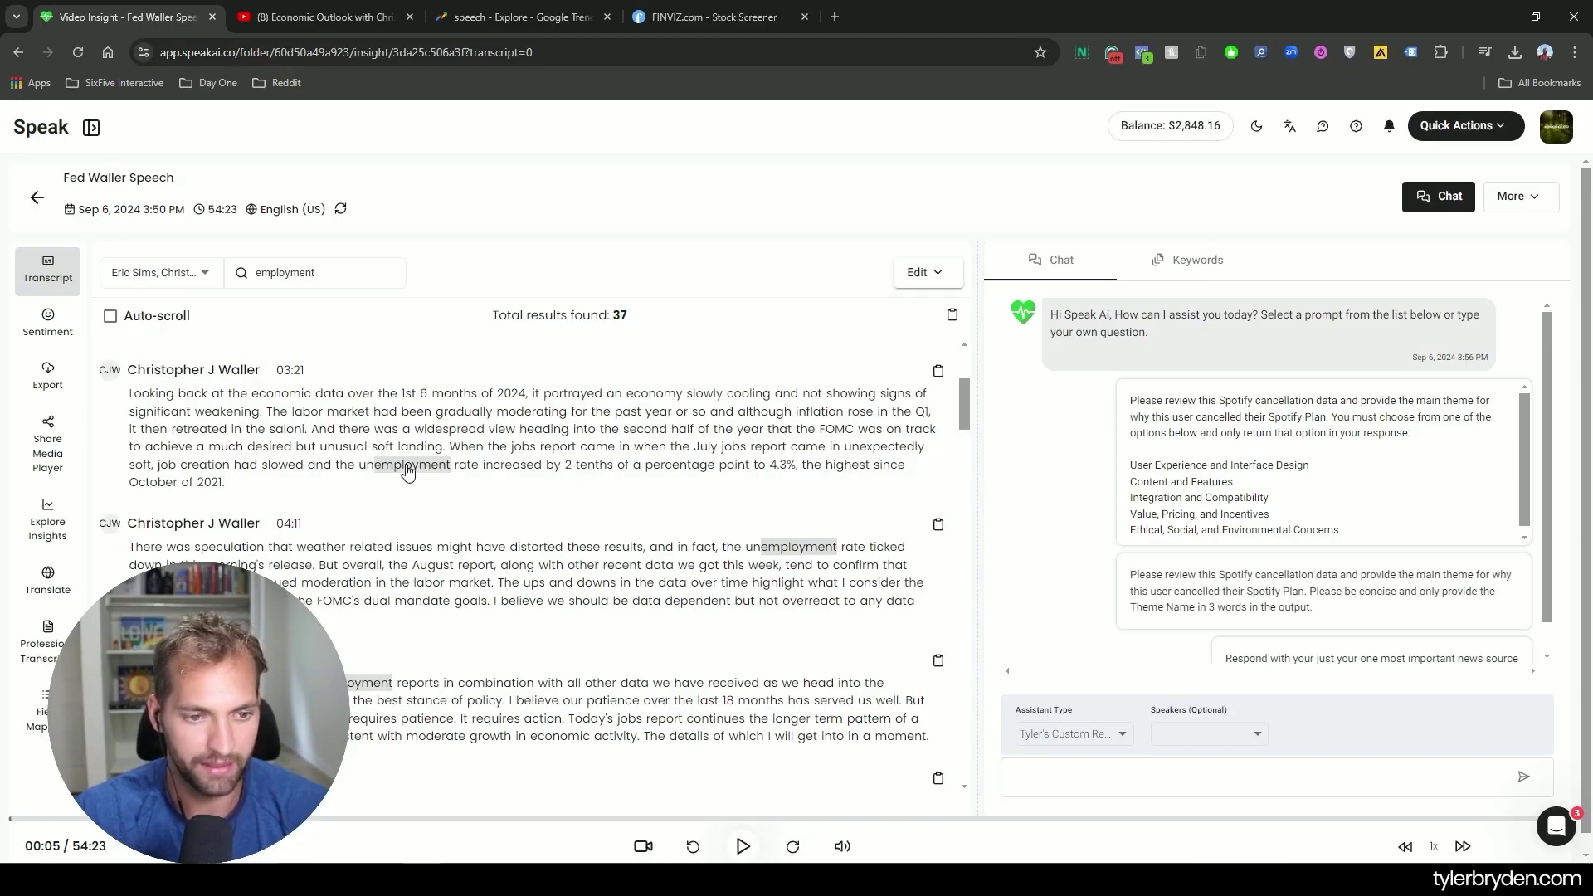
# - Play the recording briefly from the employment mentions in the 03:21 and 05:32 segments, showing the floating video for the second and hiding it after pausing
pyautogui.click(407, 472)
pyautogui.click(742, 846)
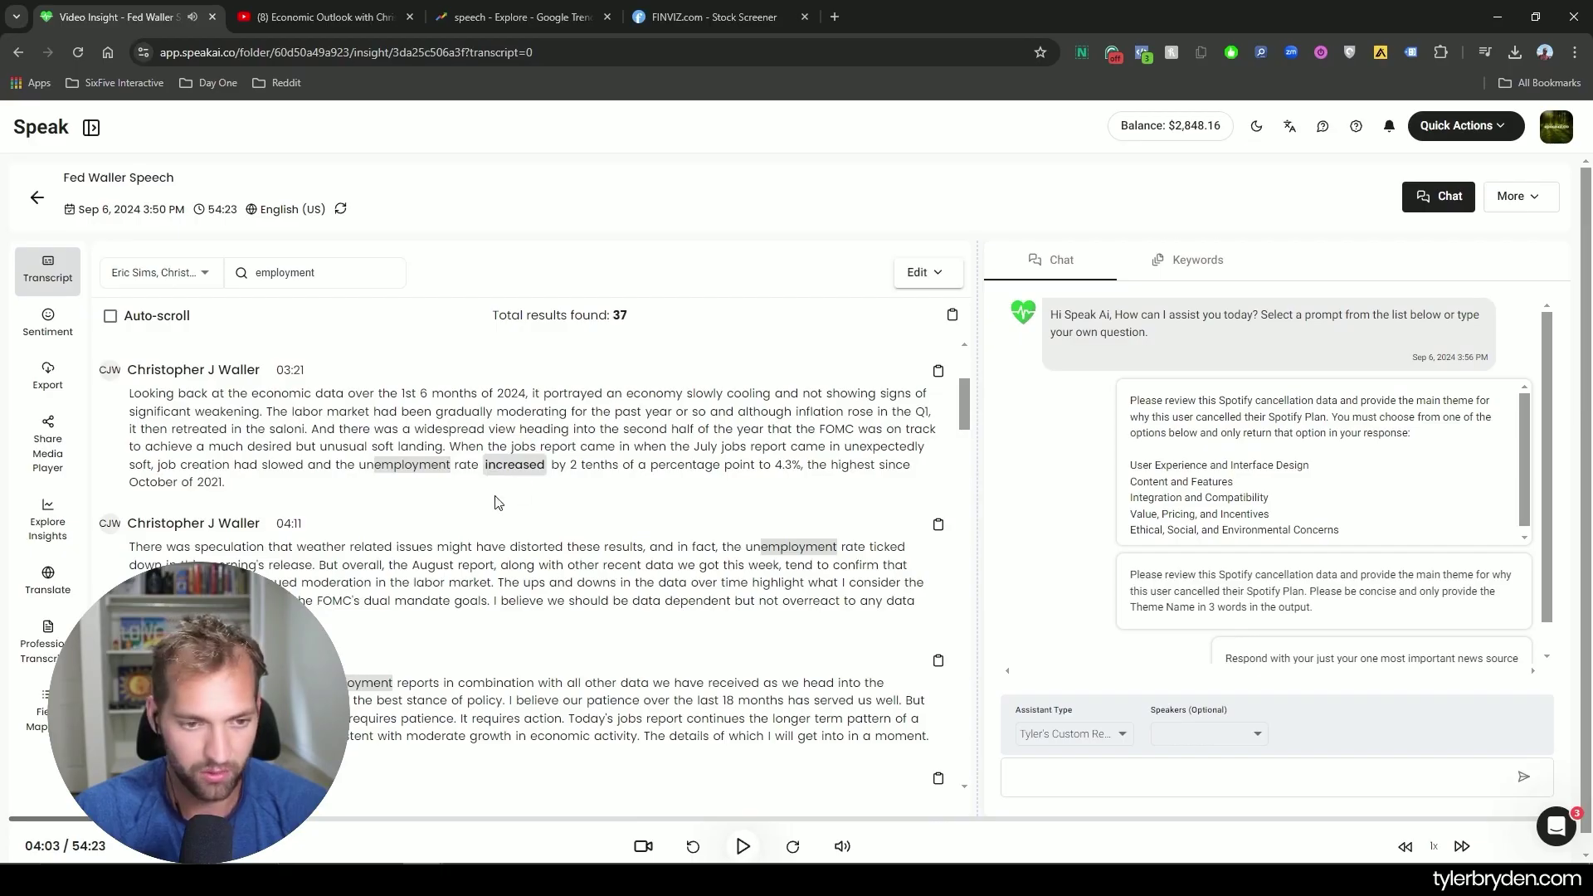
pyautogui.scroll(-2, 524, 670)
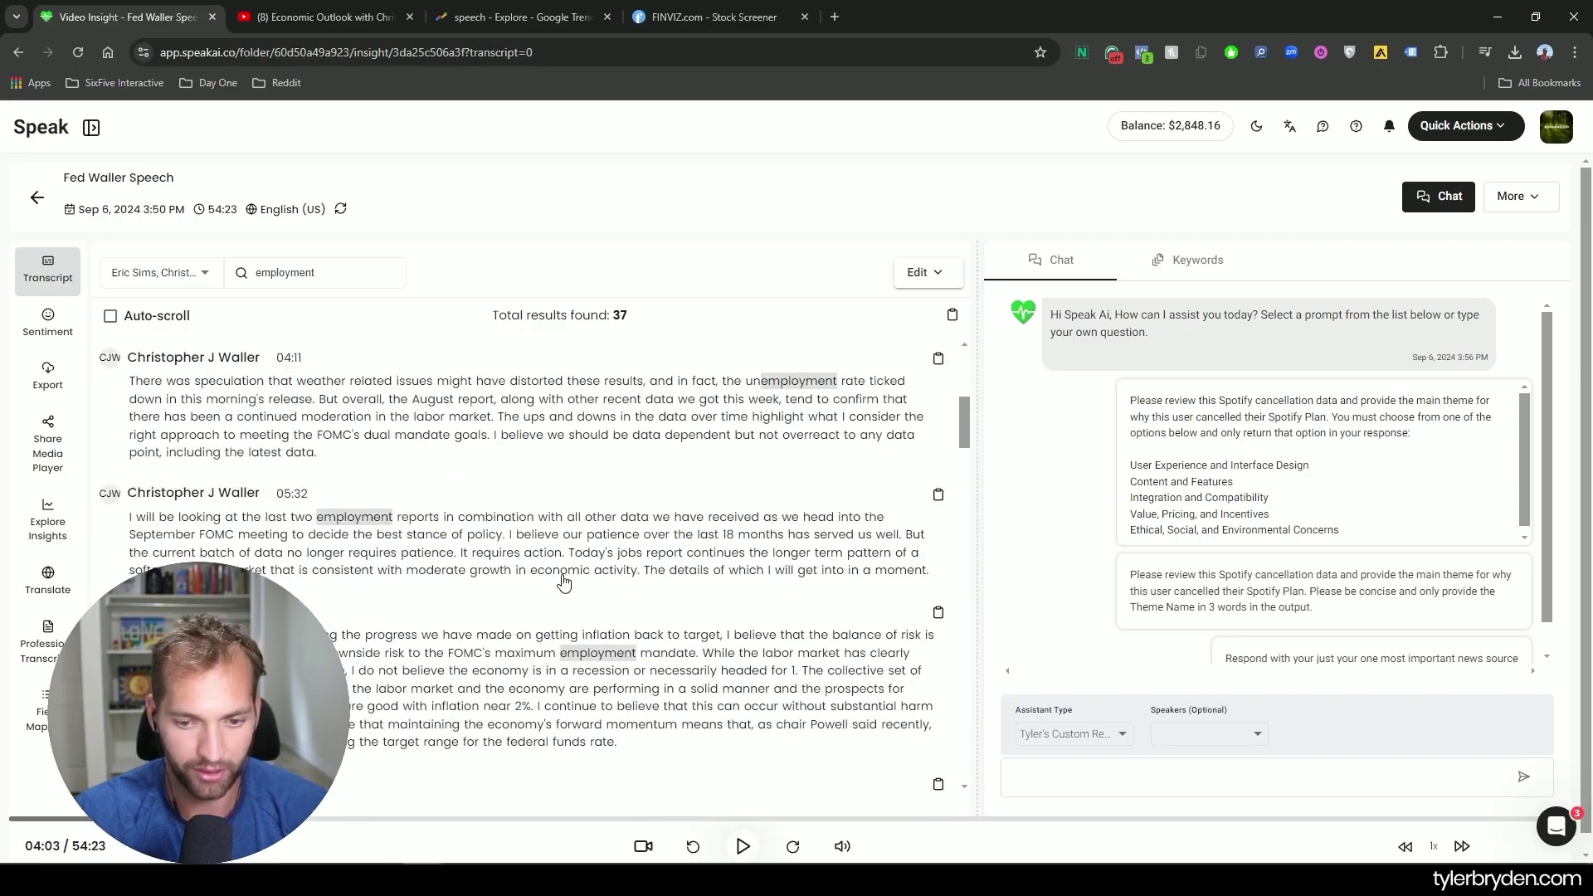
pyautogui.click(643, 847)
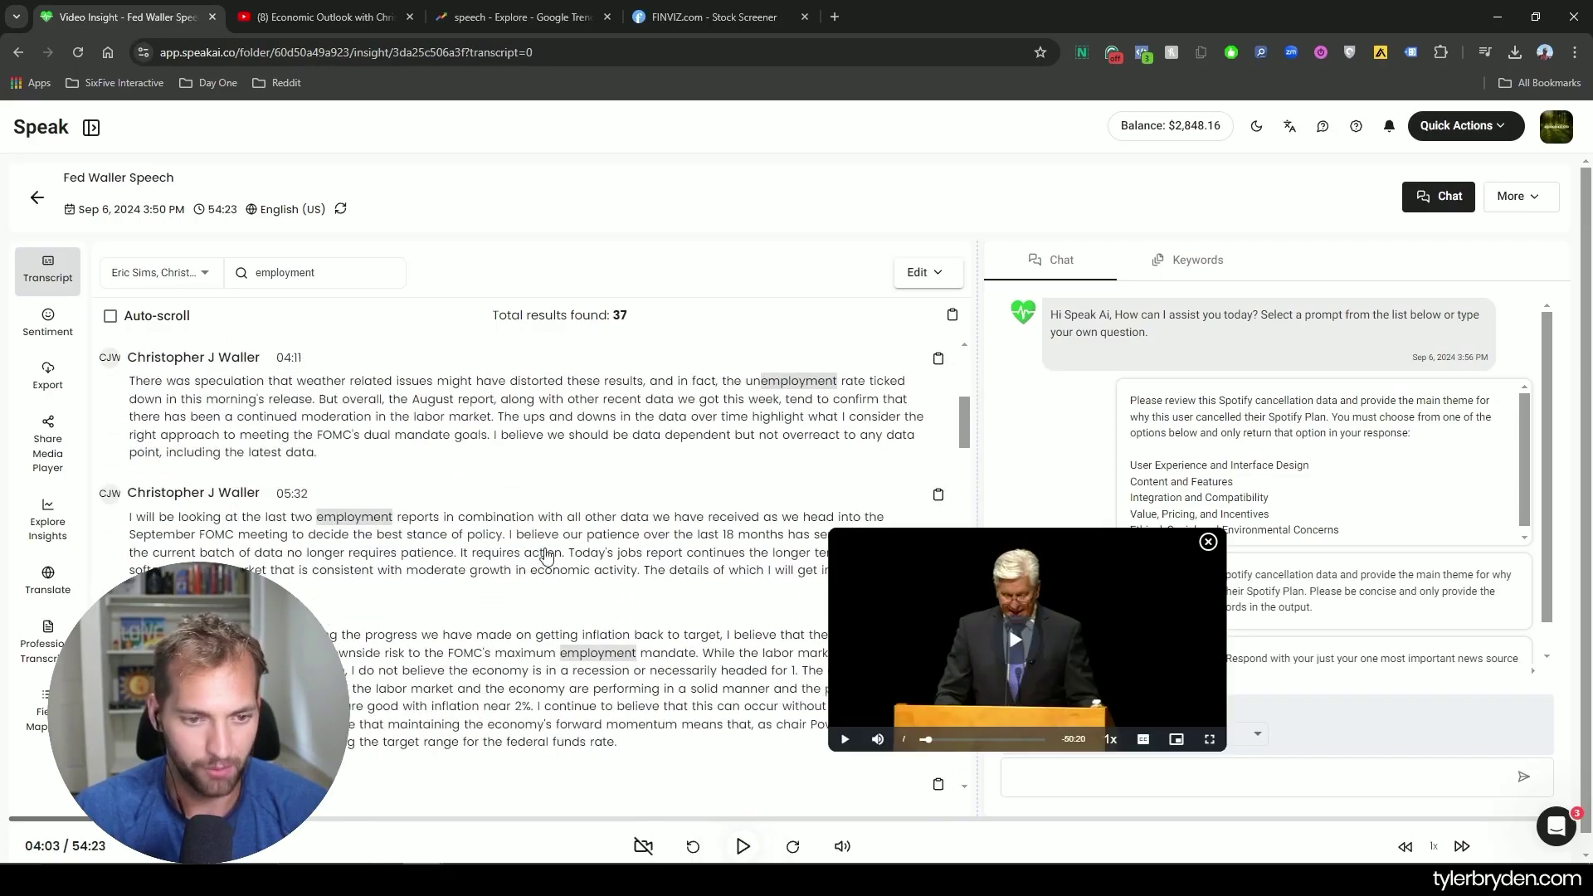
pyautogui.click(336, 524)
pyautogui.click(745, 846)
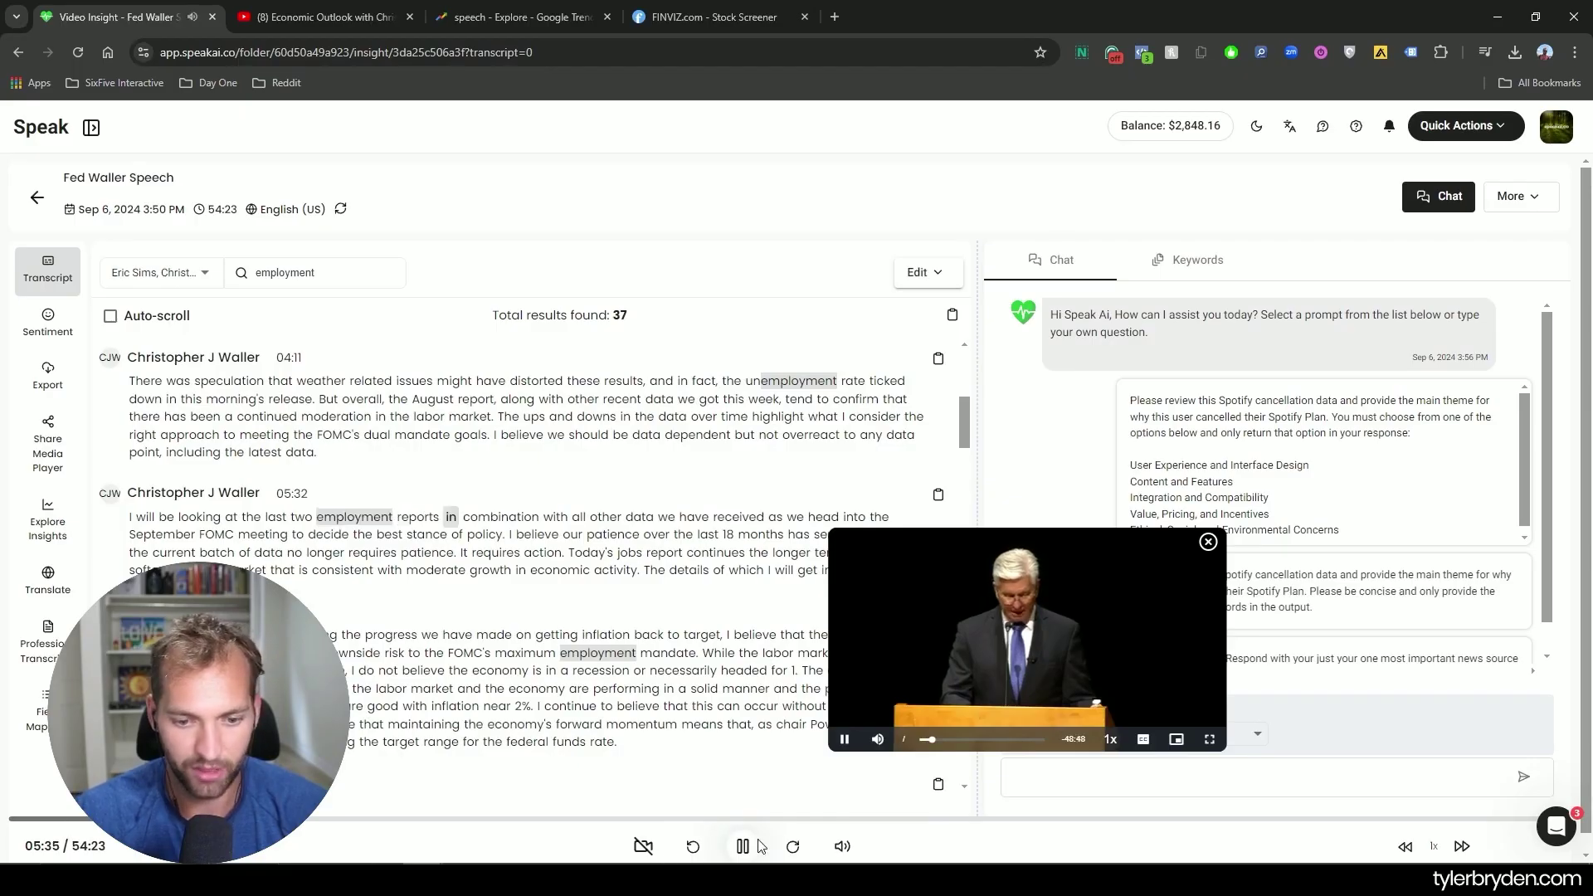
pyautogui.click(745, 846)
pyautogui.click(647, 846)
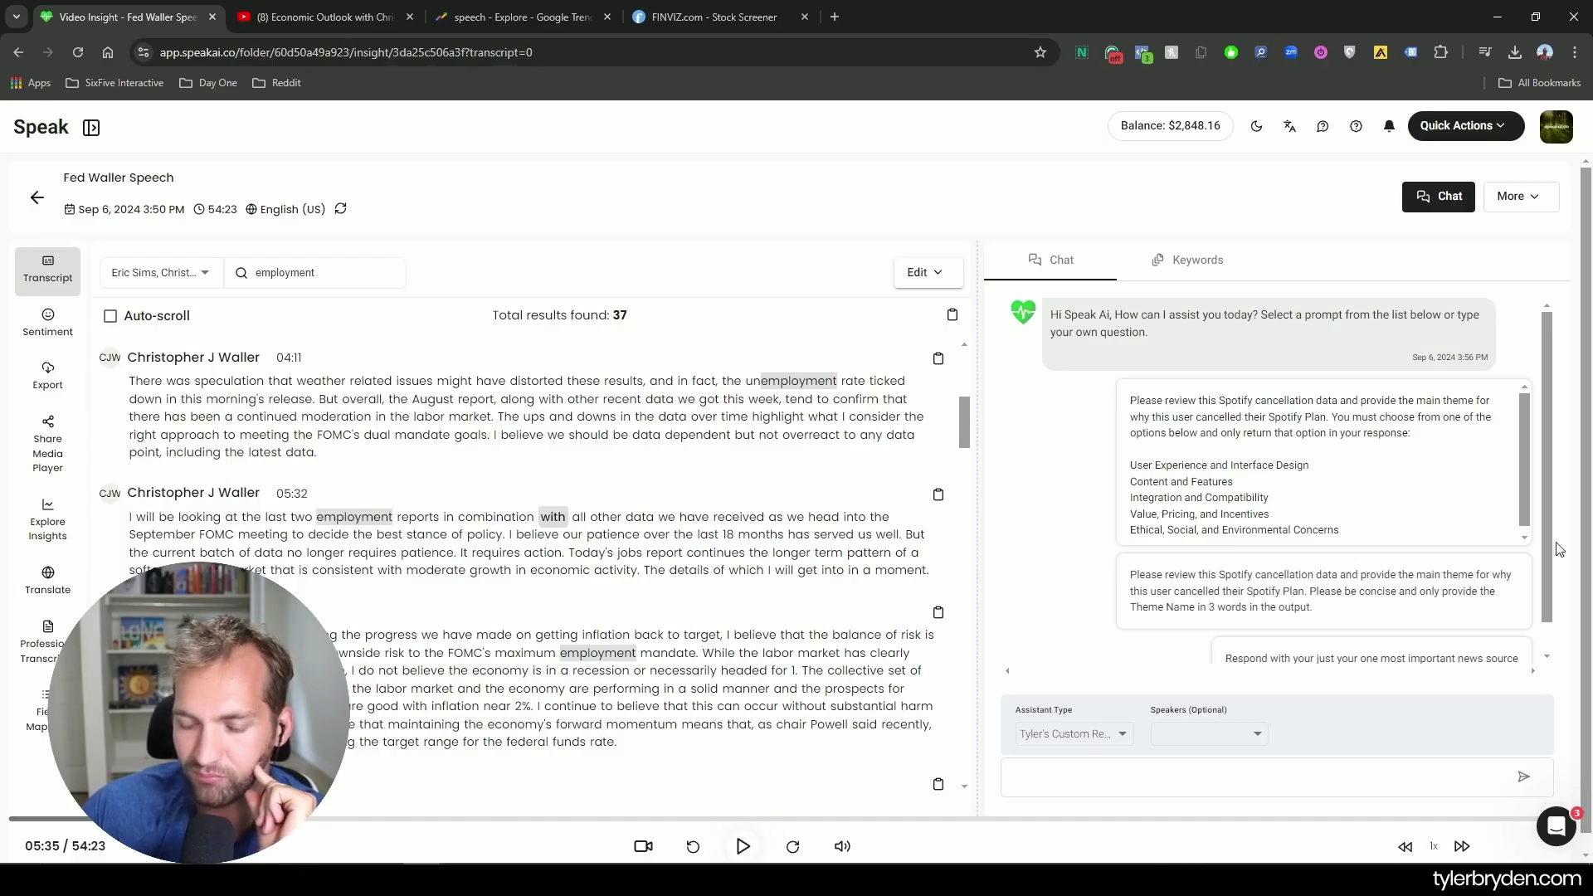
# - Look through the assistant types available for the transcript chat, keeping the current selection
pyautogui.click(1103, 726)
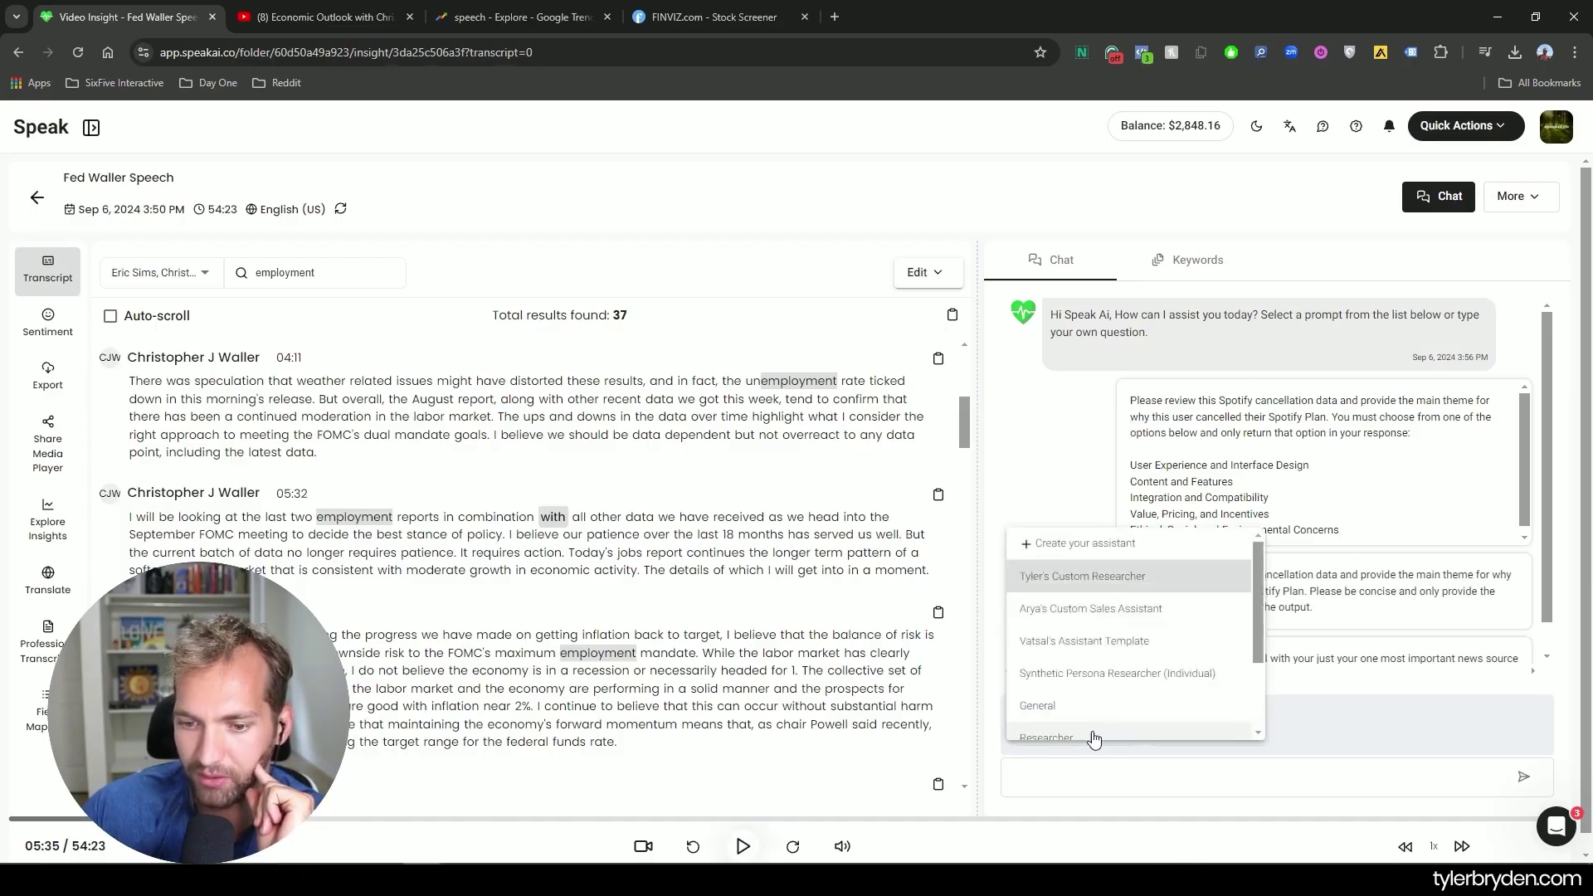
pyautogui.click(1092, 485)
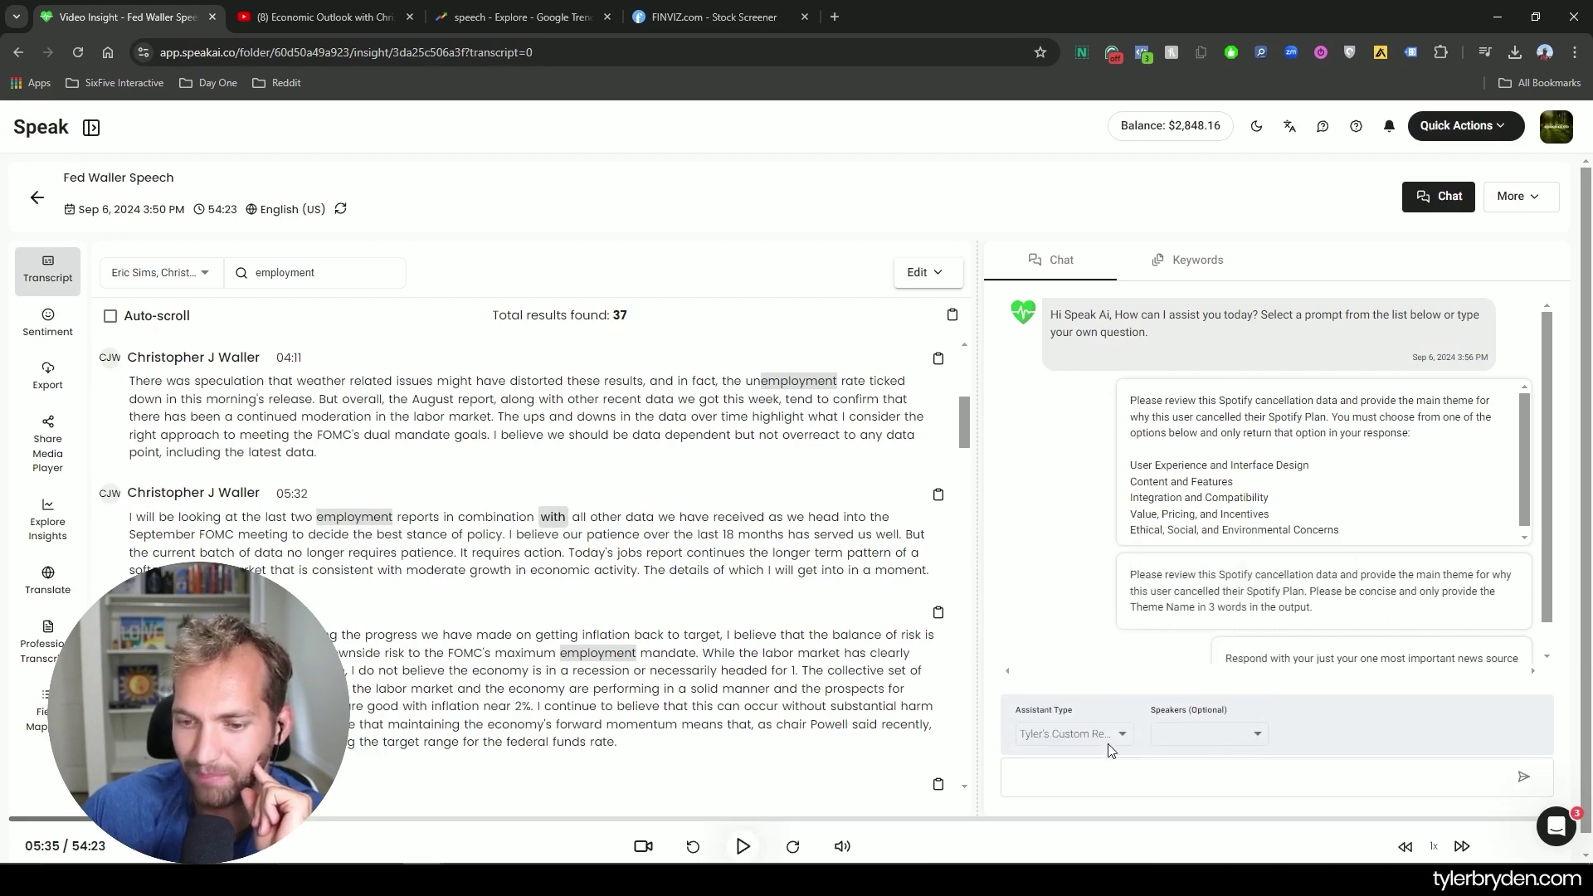
pyautogui.click(1085, 735)
pyautogui.scroll(-2, 1110, 676)
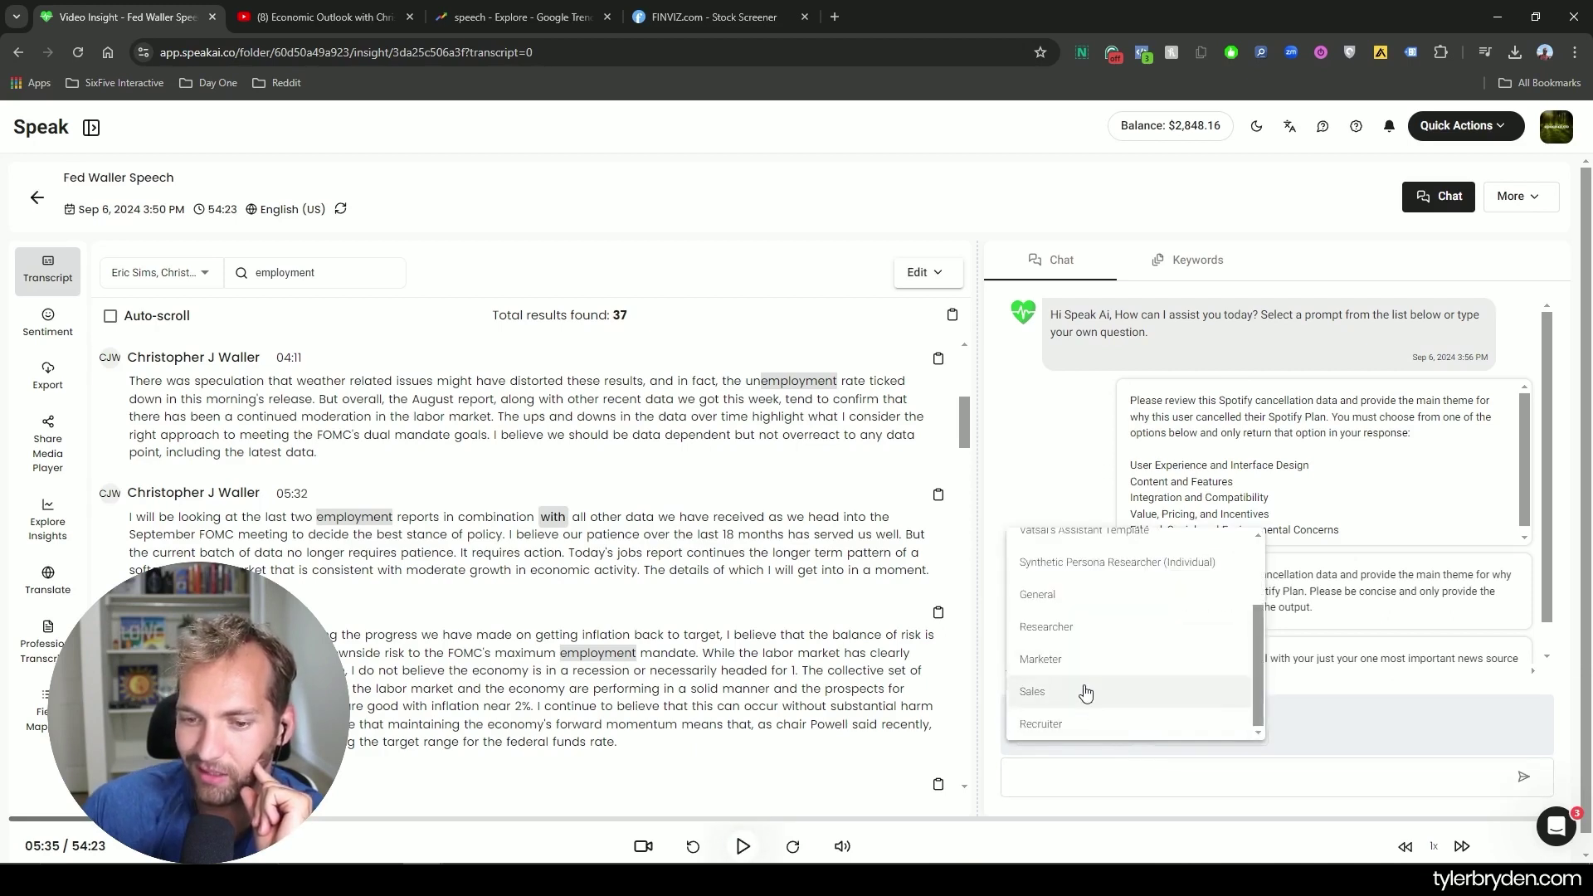
pyautogui.scroll(2, 1087, 649)
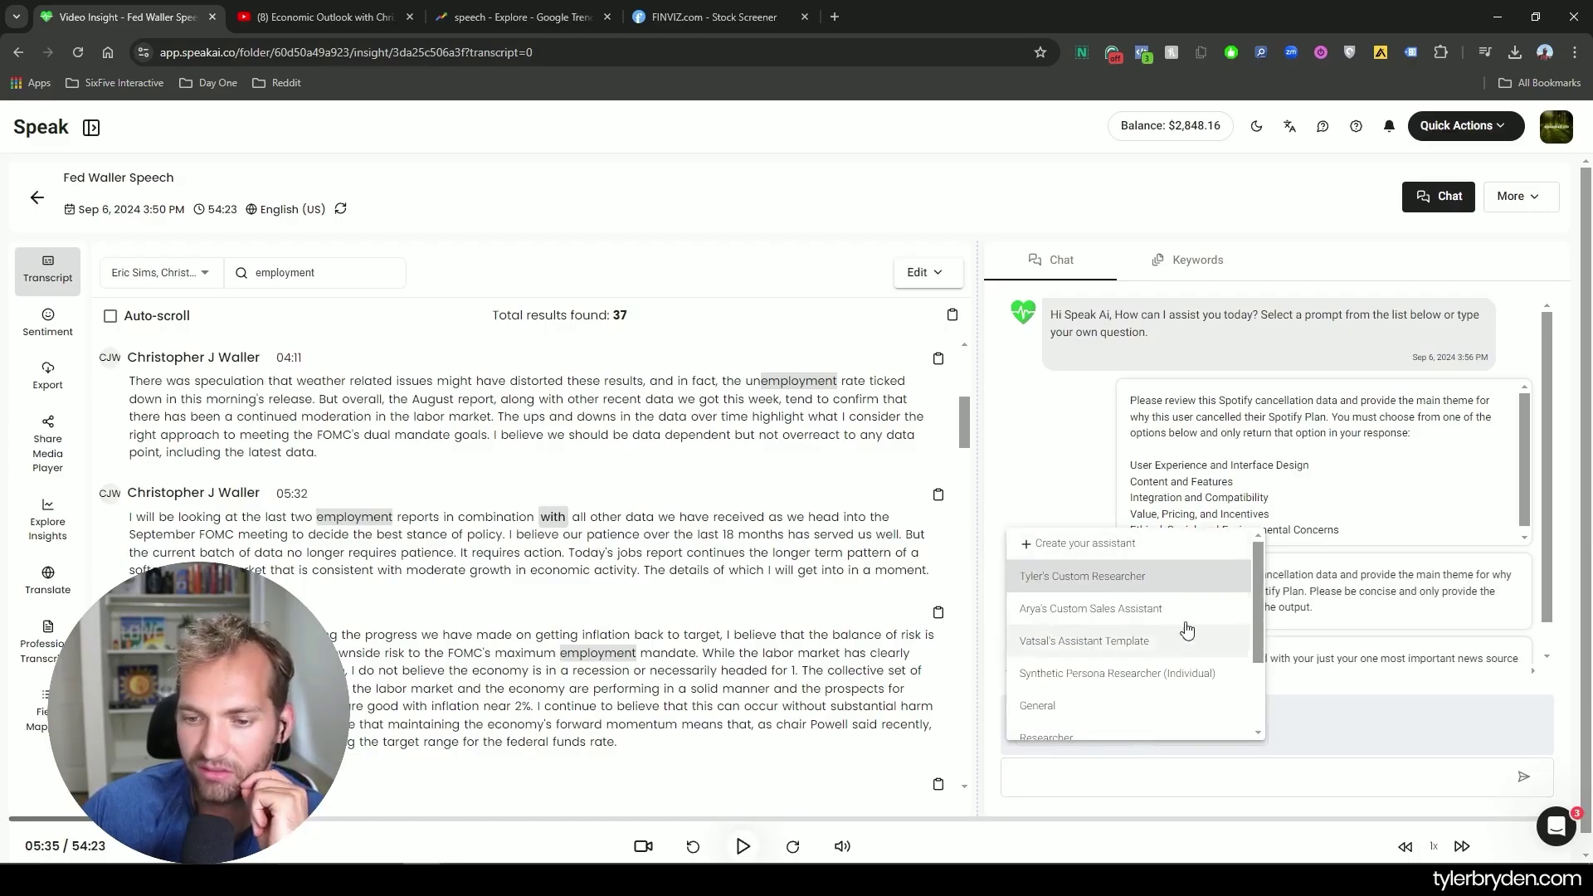
pyautogui.click(1074, 473)
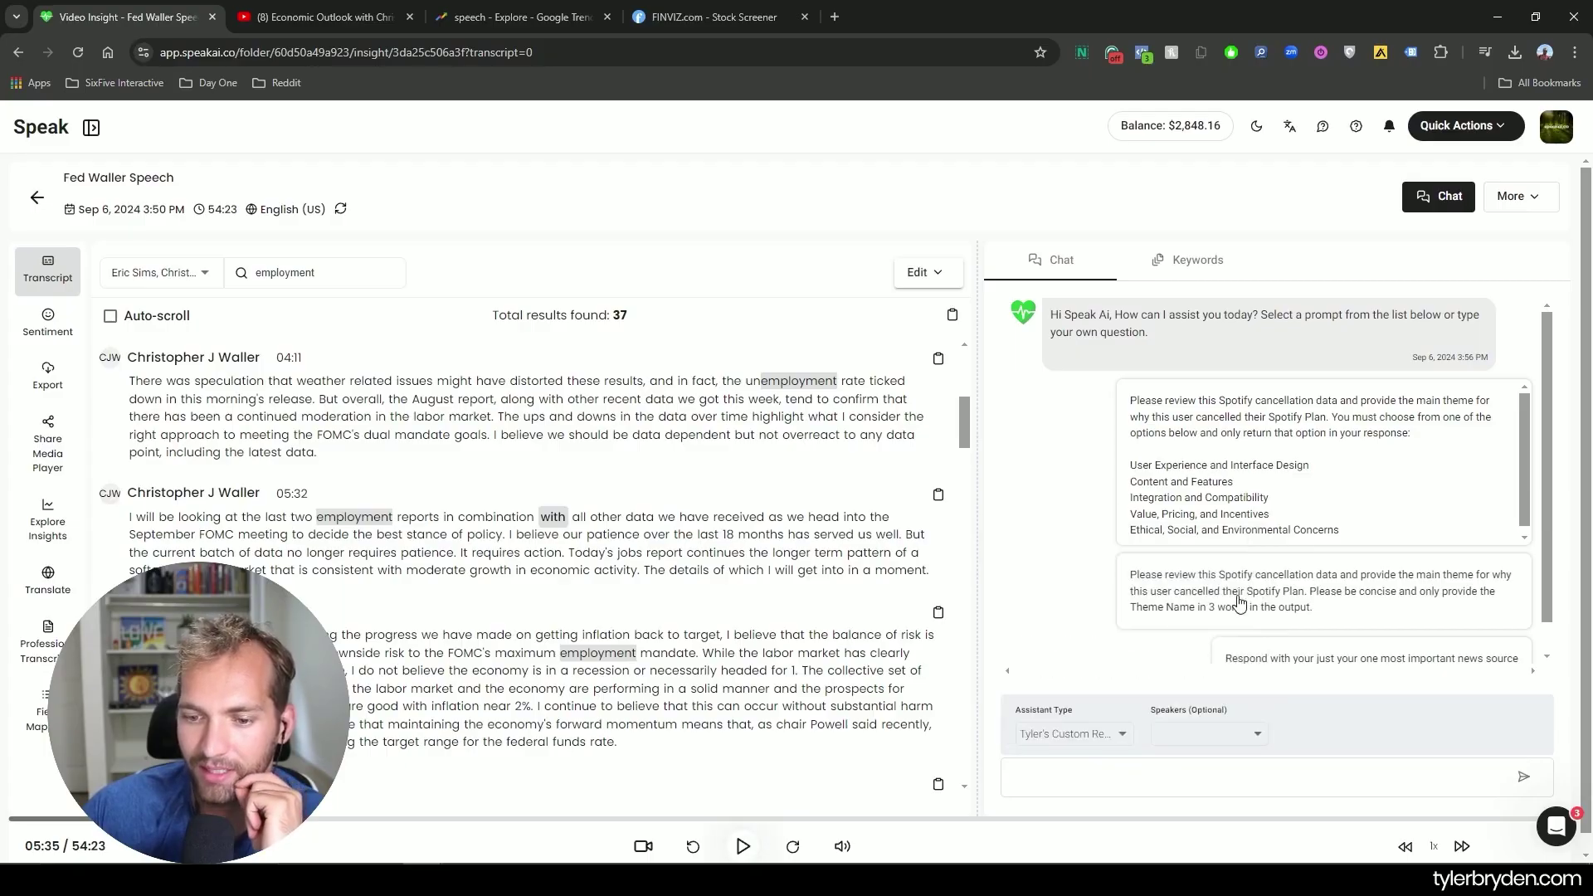
# - Create a new assistant template in the account preferences and name it "Political Speech Analyzer"
pyautogui.click(1550, 131)
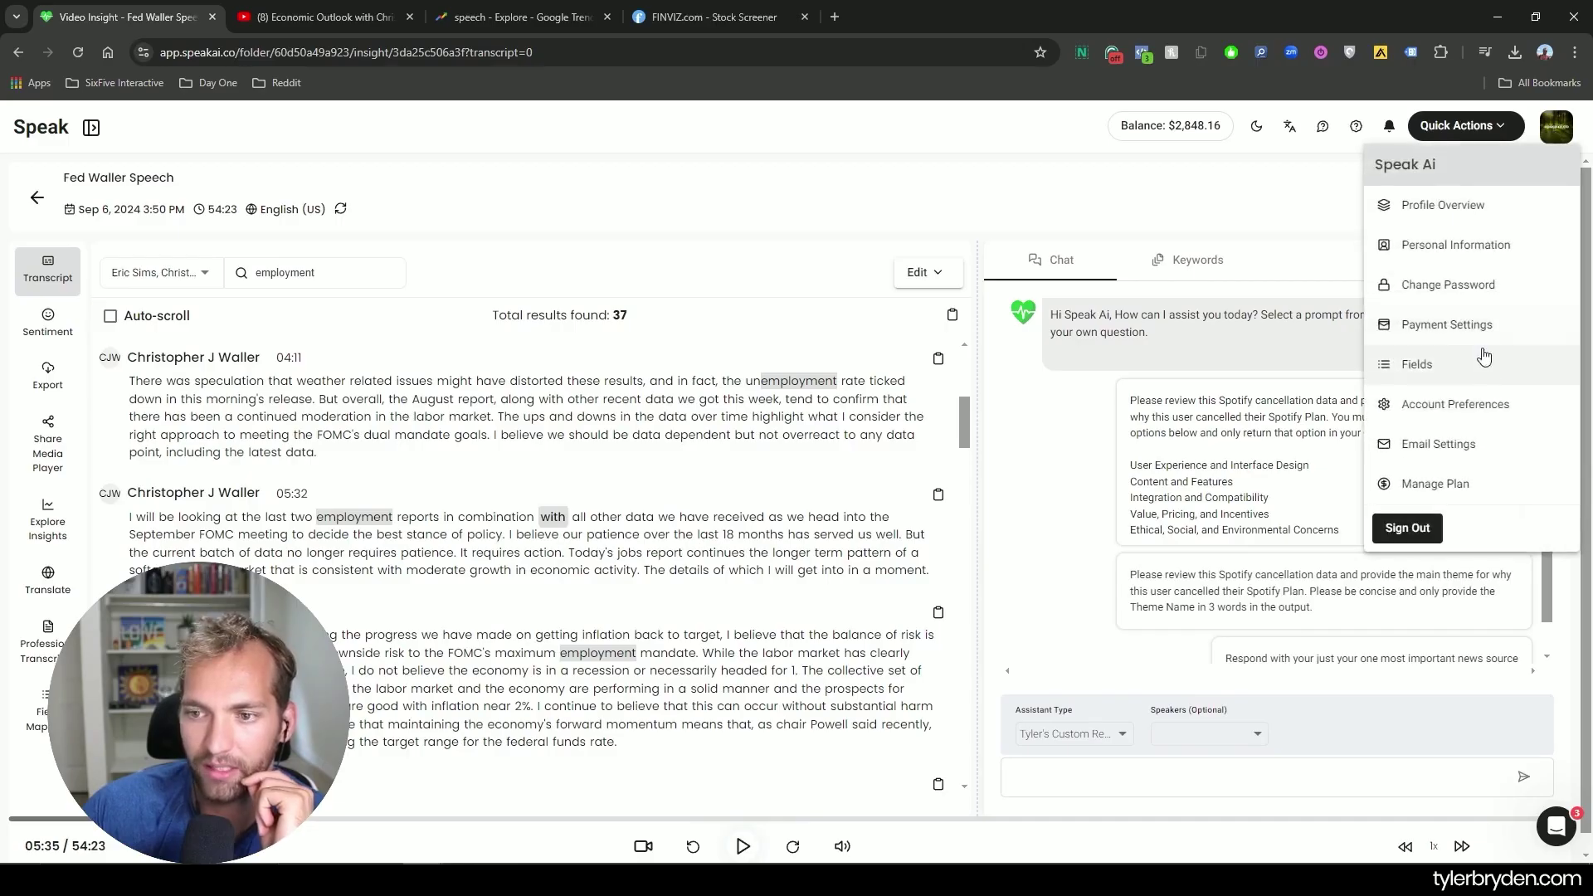
pyautogui.click(1467, 227)
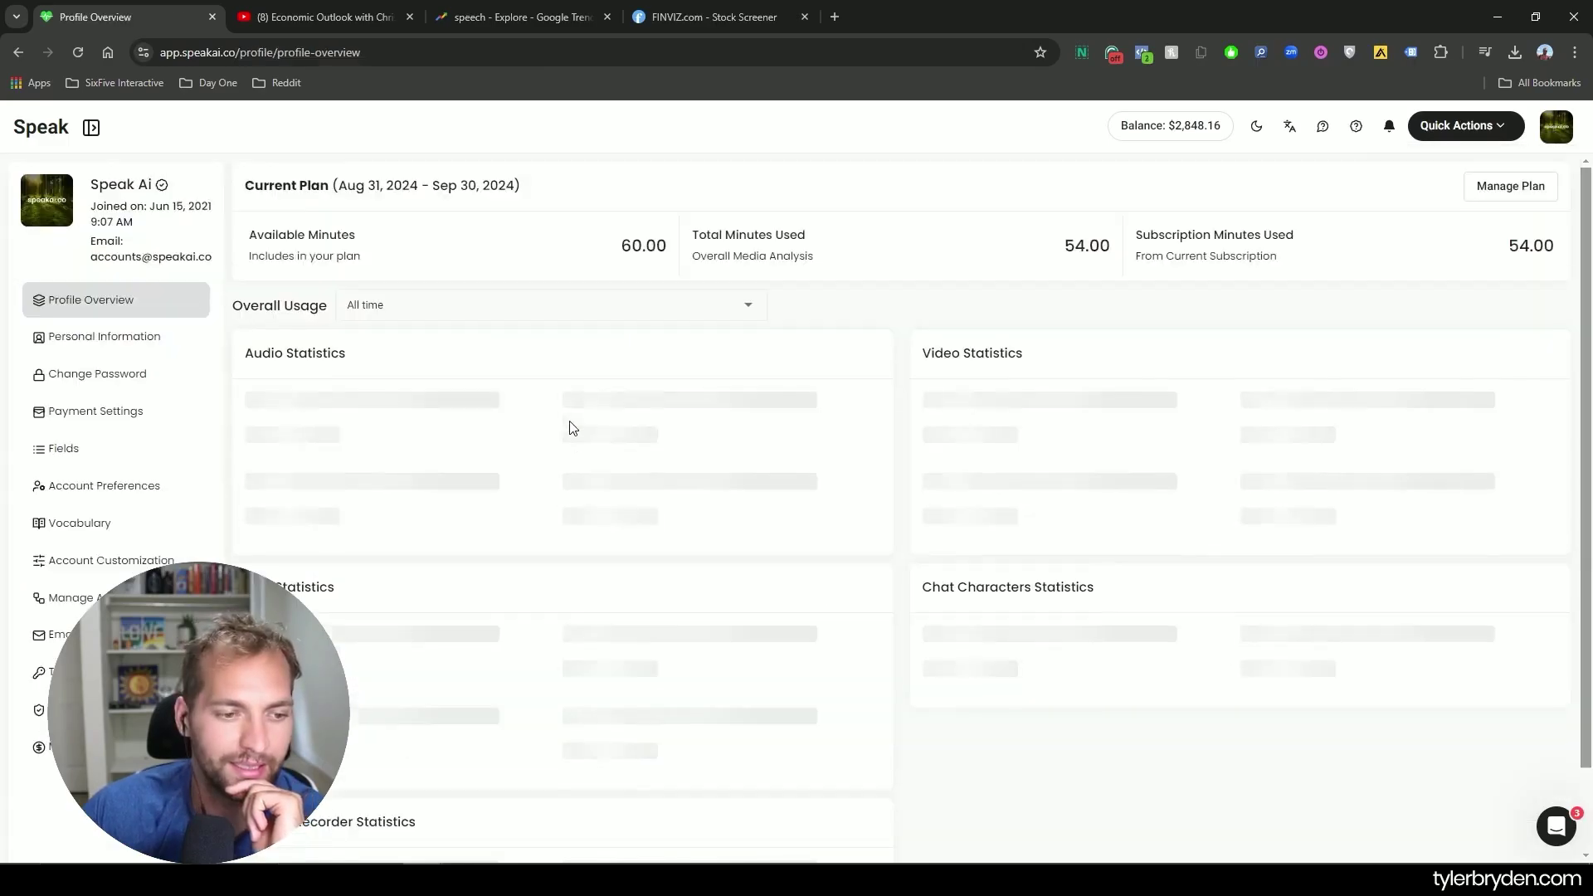
pyautogui.click(91, 487)
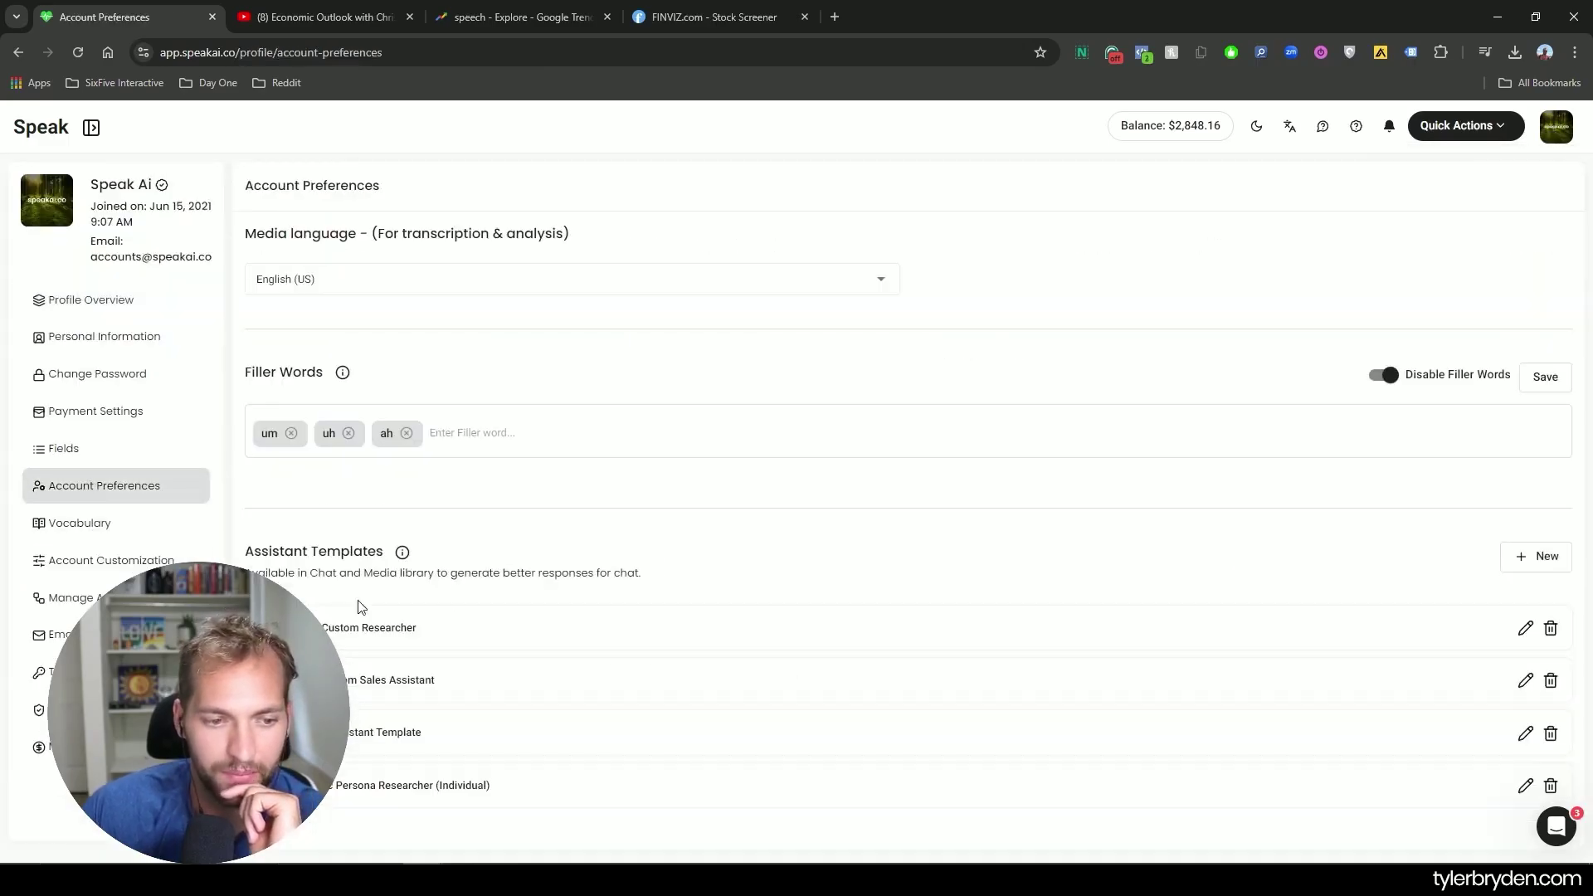
pyautogui.click(1527, 554)
pyautogui.click(700, 351)
pyautogui.write('Politic')
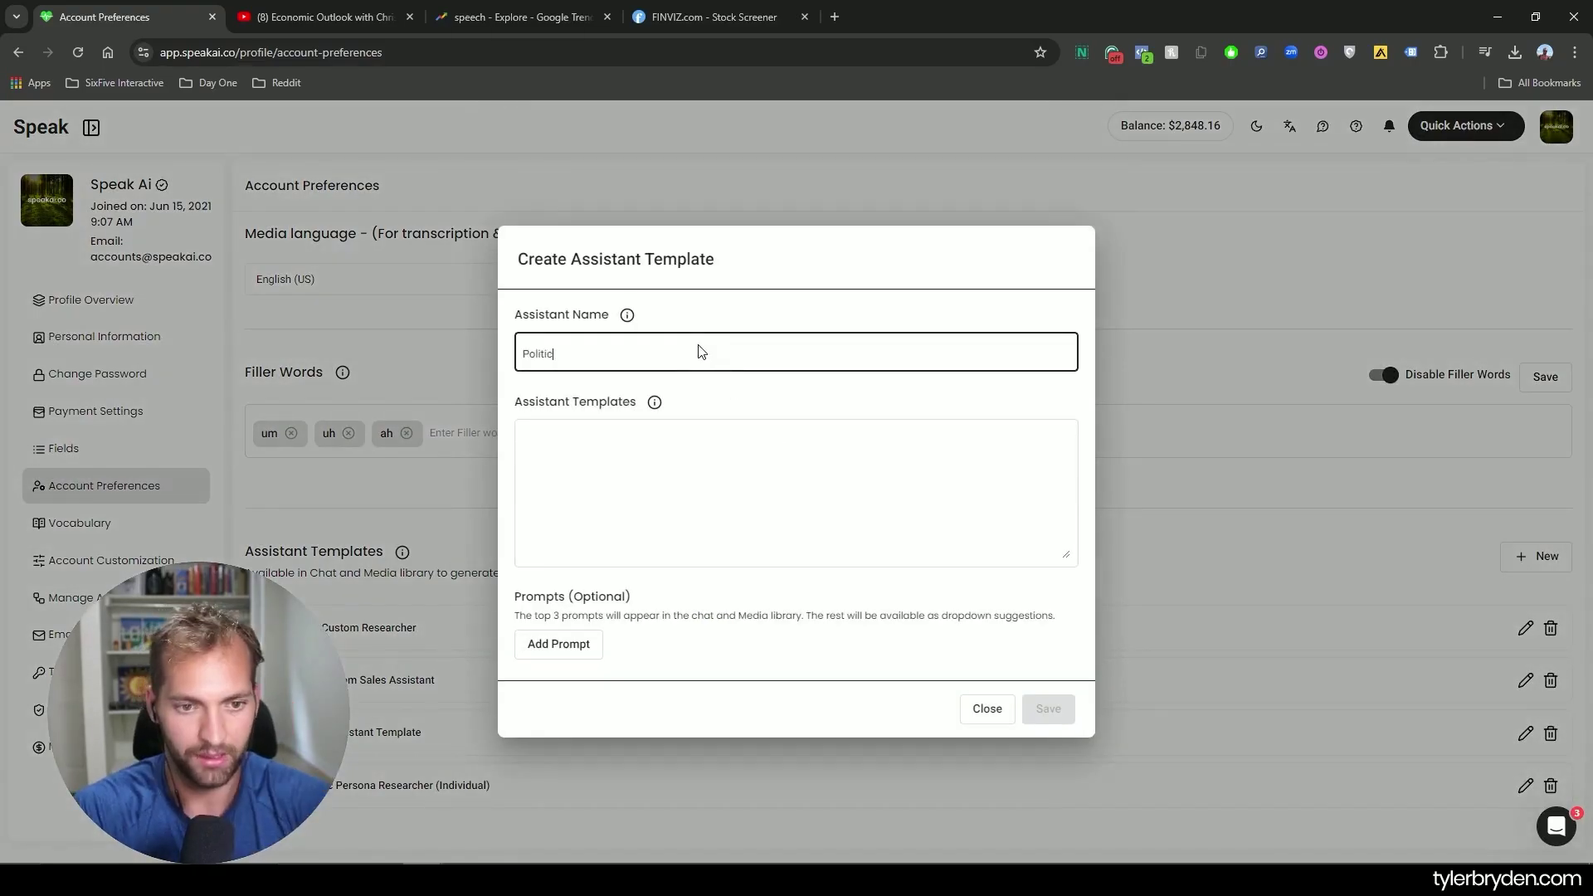
pyautogui.write('al Speech Analyzer')
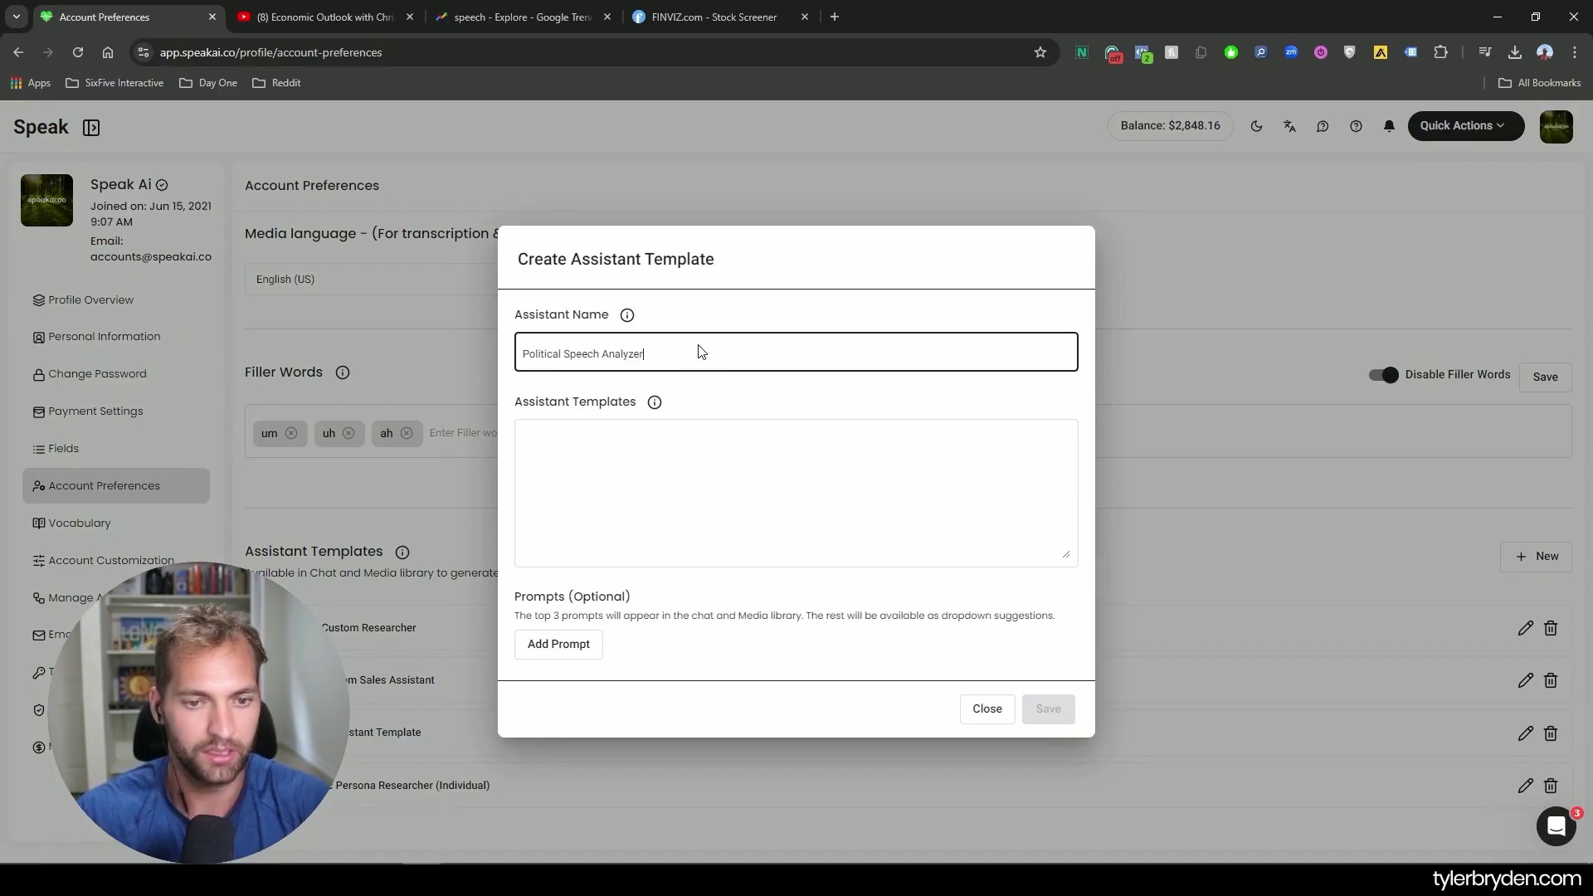
# - Enter the template instructions "This speech has to do with politics. Please answer in an unbiased manner."
pyautogui.click(590, 513)
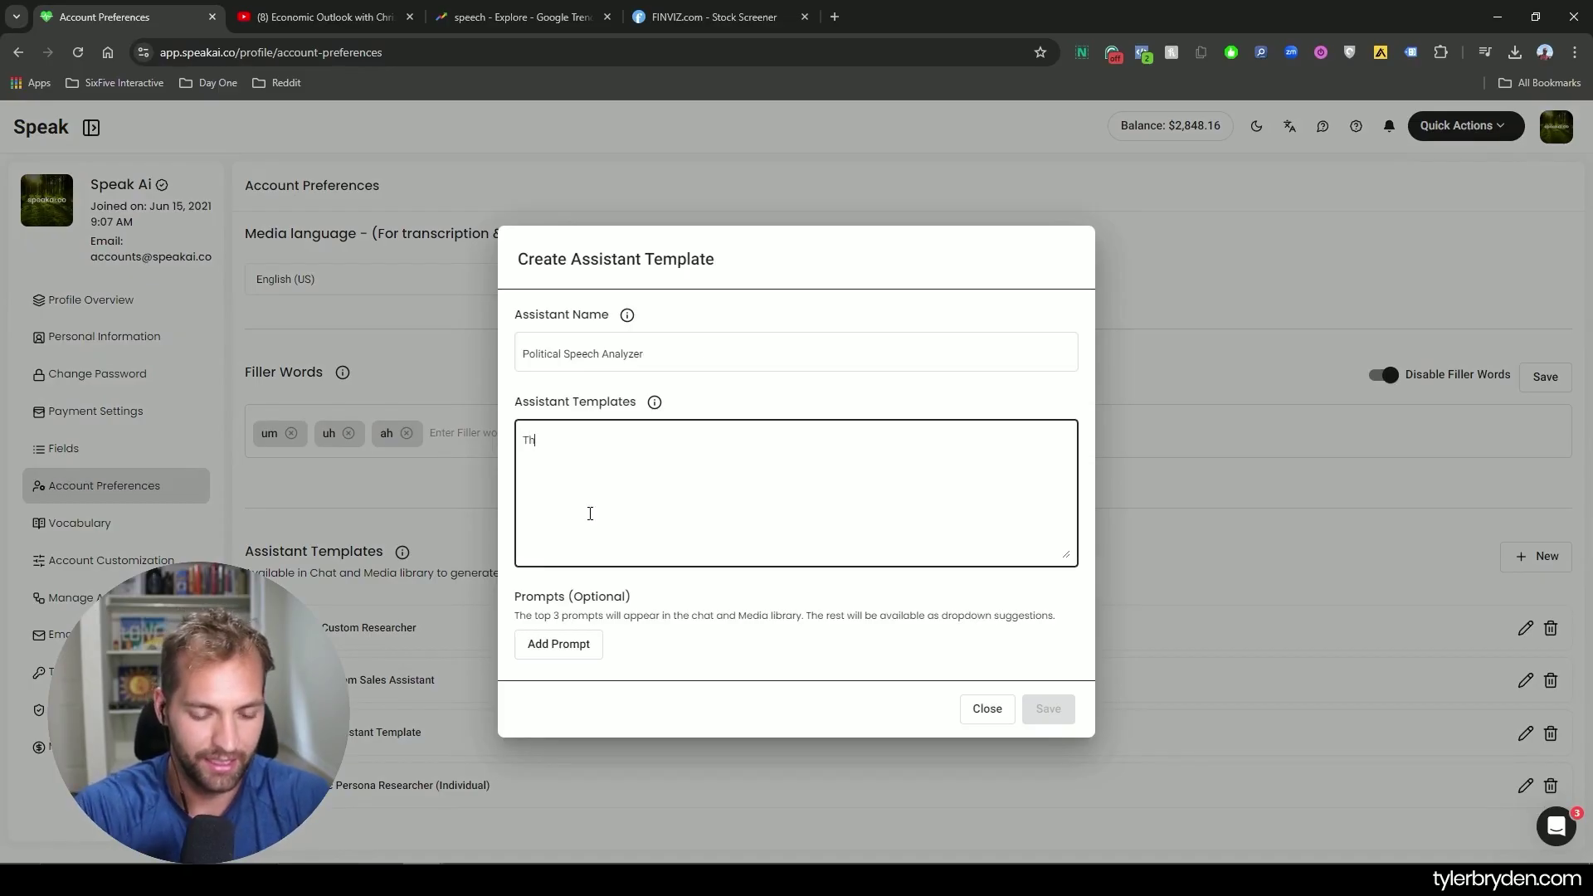
pyautogui.write('This speech has to')
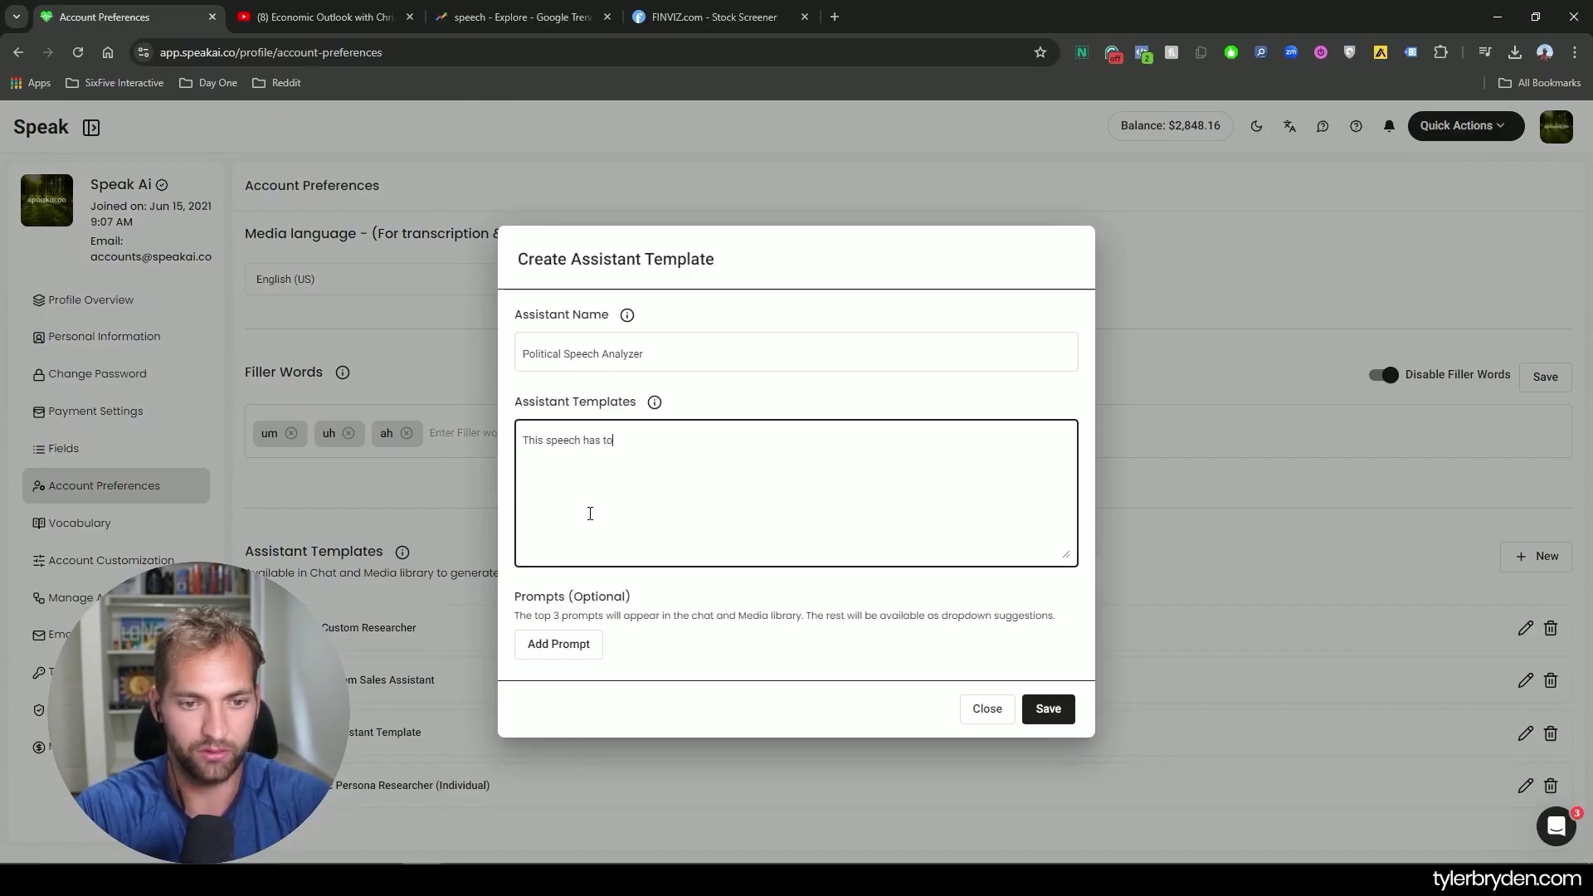
pyautogui.write(' do with politics')
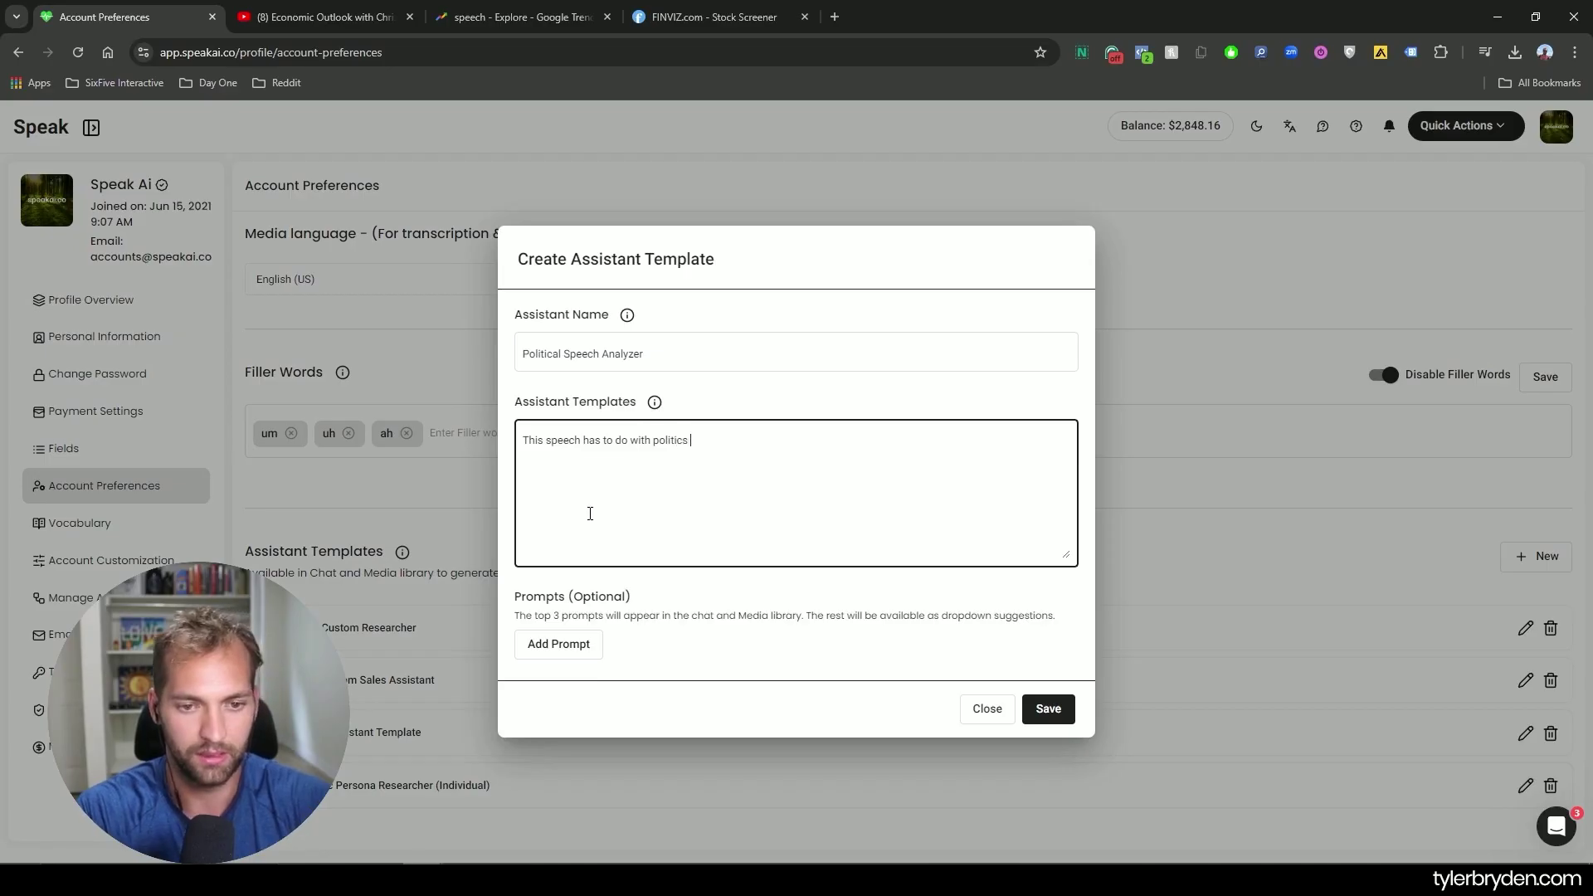
pyautogui.write('. Please answer ')
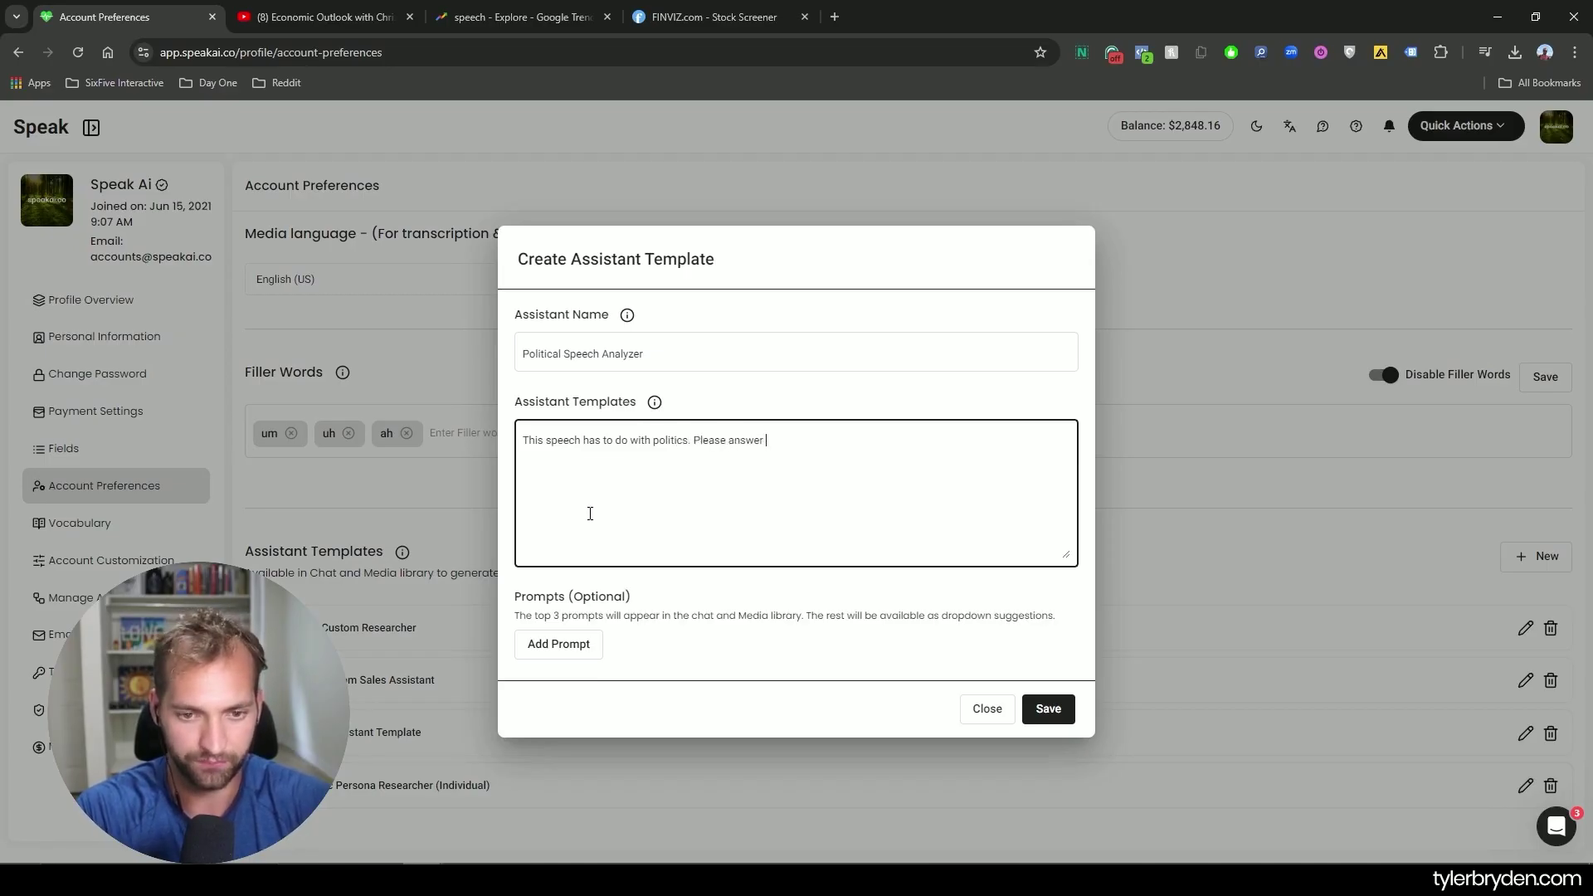
pyautogui.write('in an unbiased manner.')
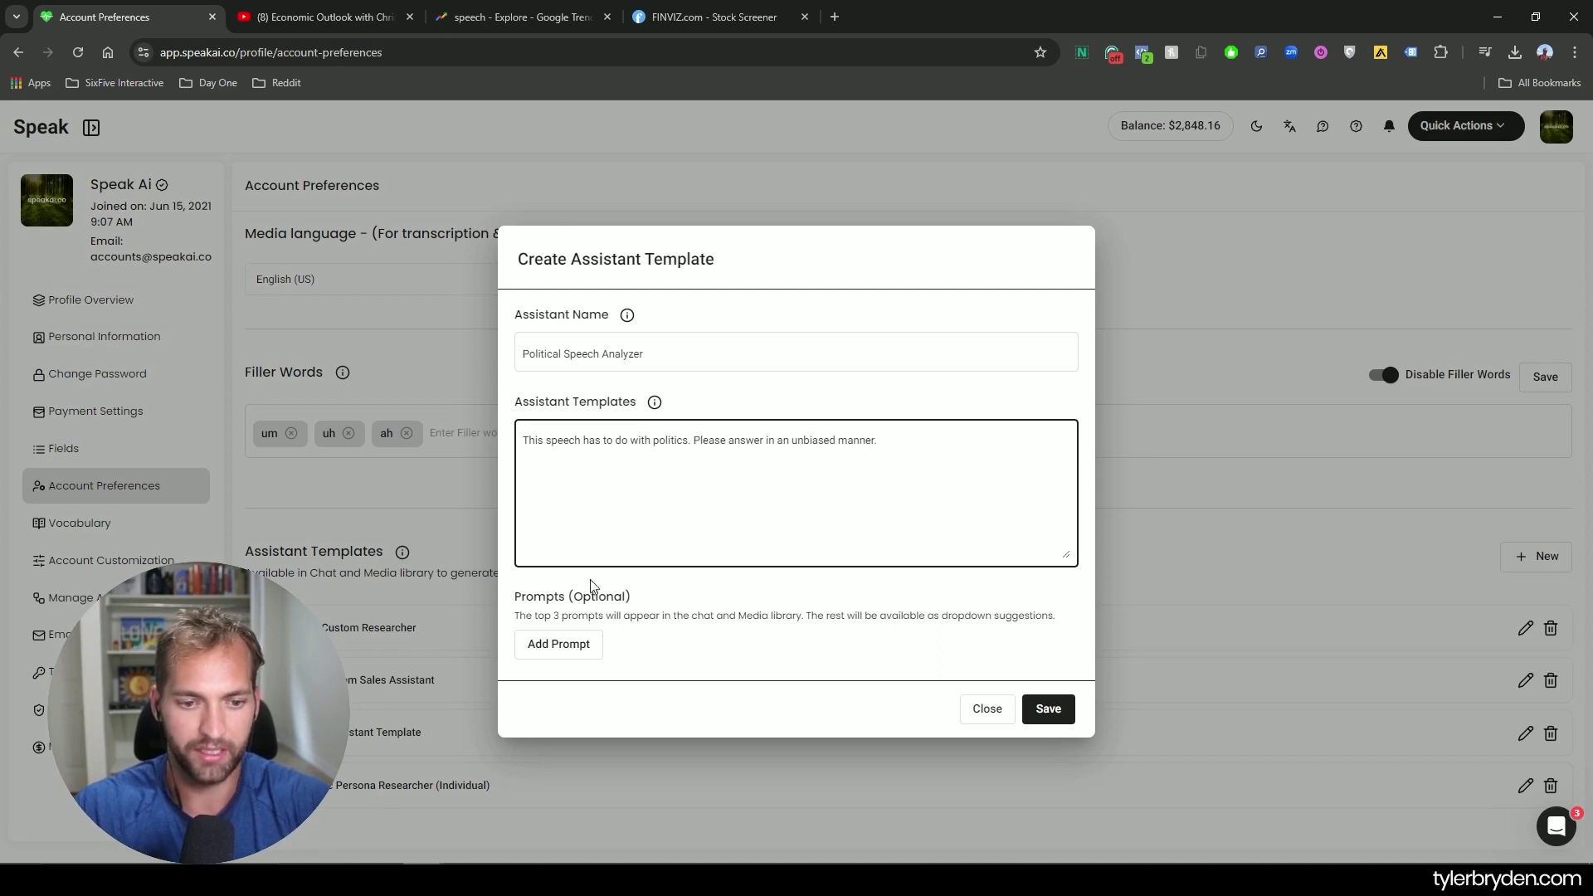
# - Add the prompt "How would you classify the policies of this person? Republican or Democratic?" to the assistant template and save the prompt
pyautogui.click(552, 644)
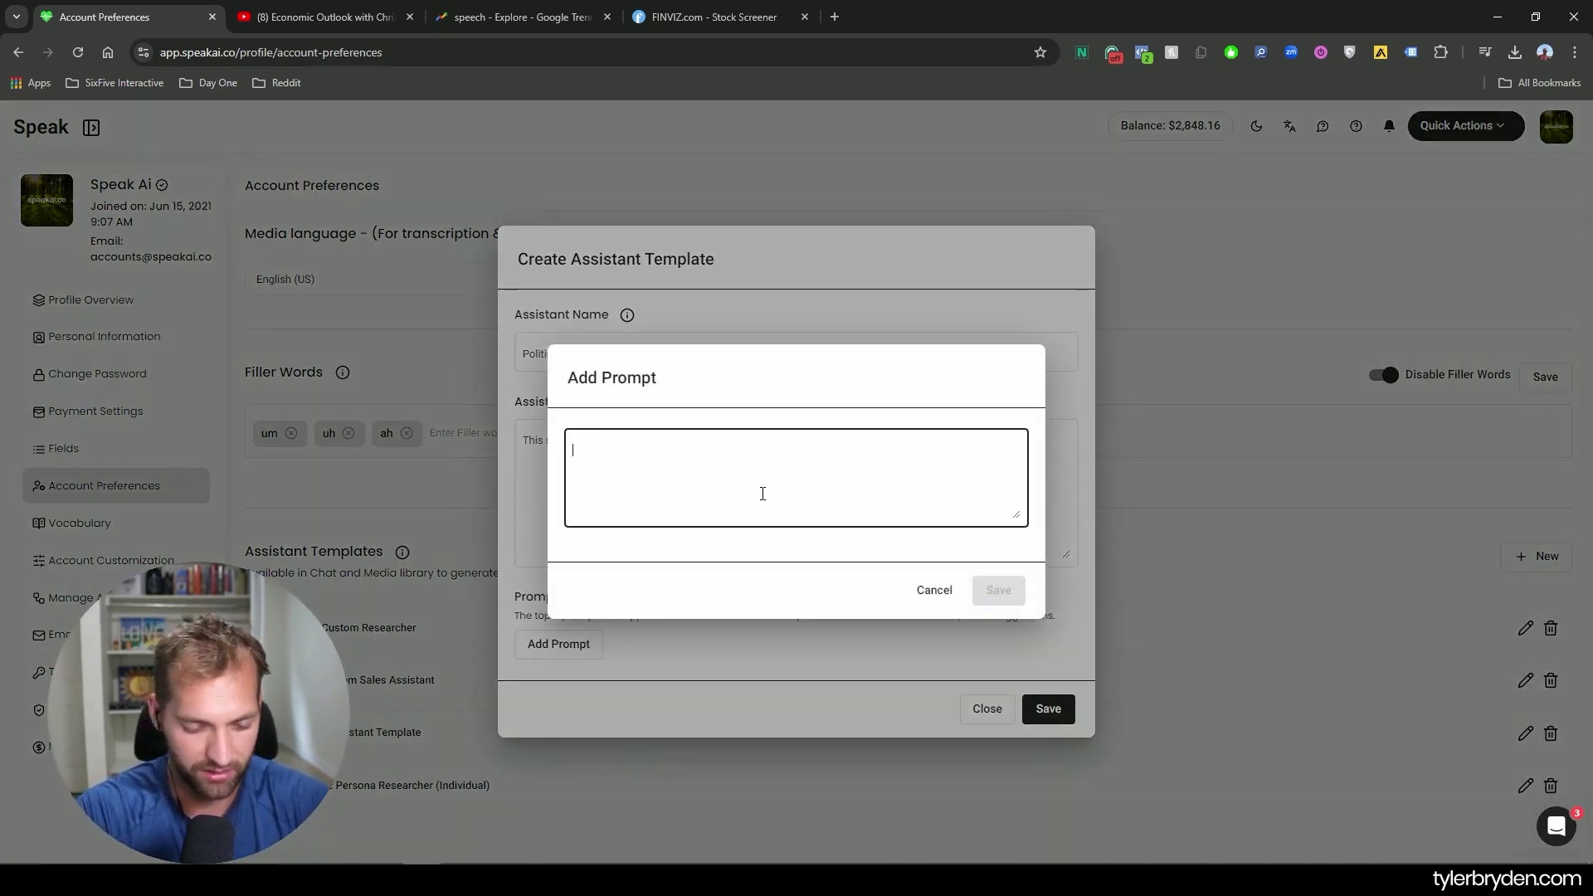
pyautogui.write('Ho')
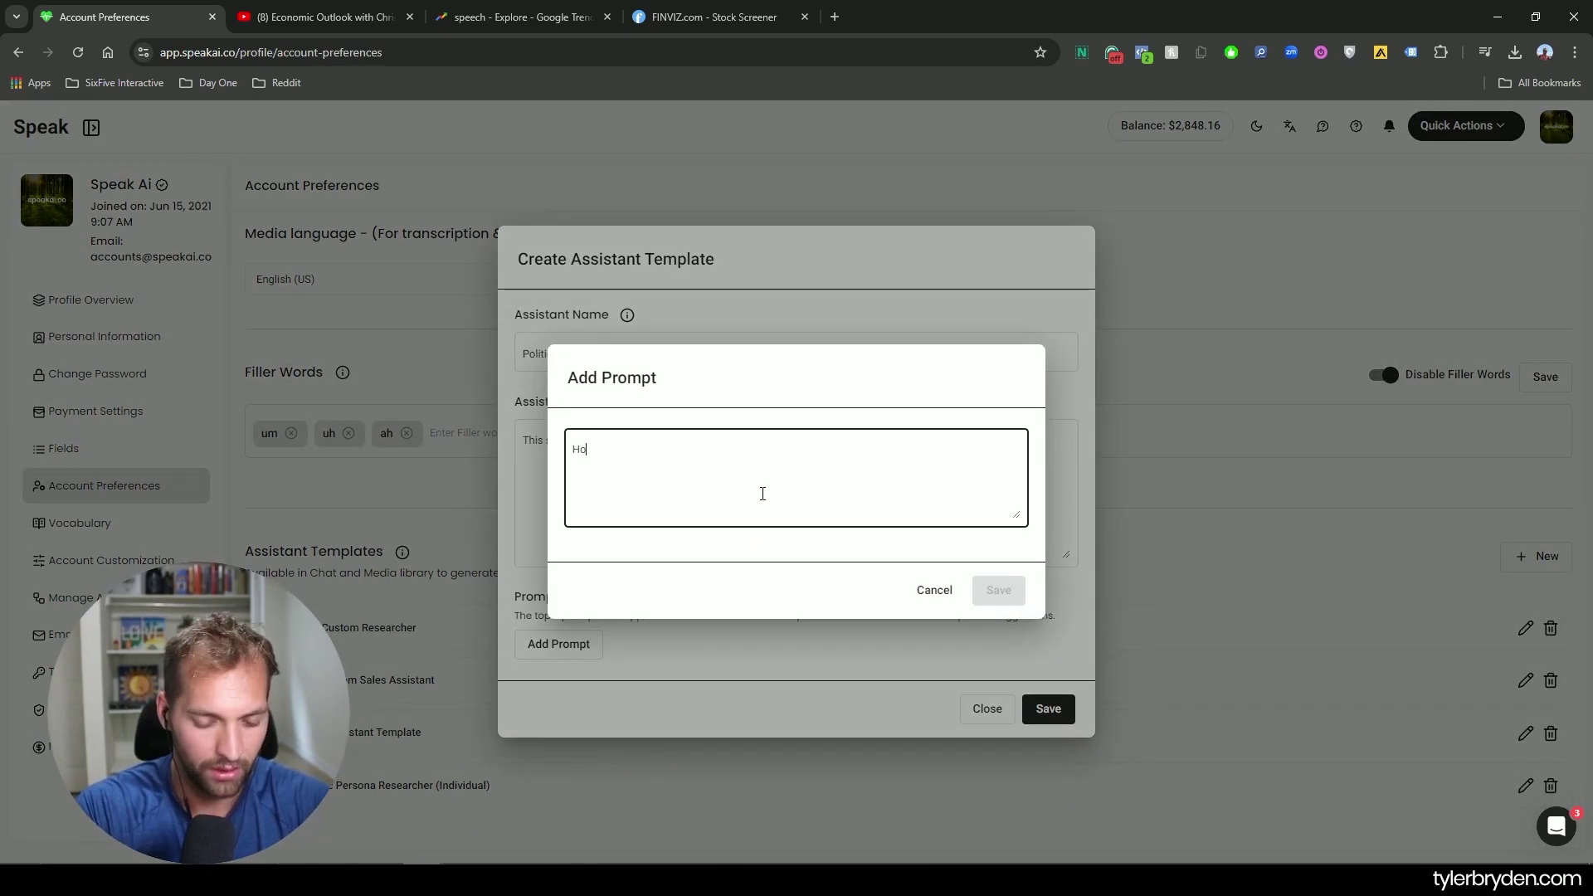
pyautogui.write('w would you cals')
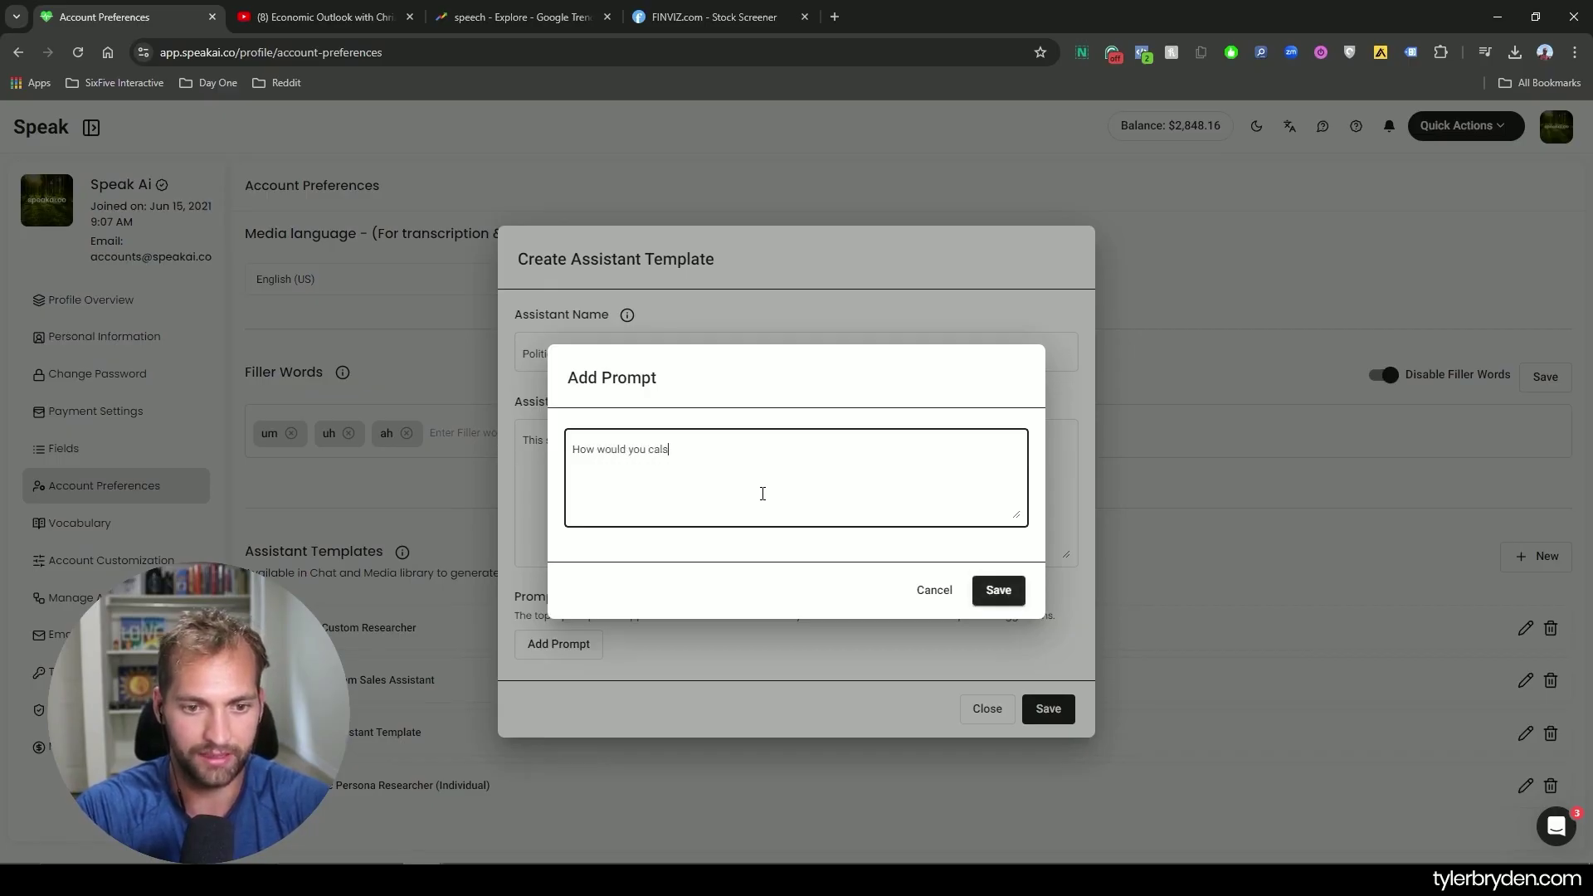
pyautogui.press('BackSpace')
pyautogui.press('BackSpace')
pyautogui.press('BackSpace')
pyautogui.write('lassify the polici')
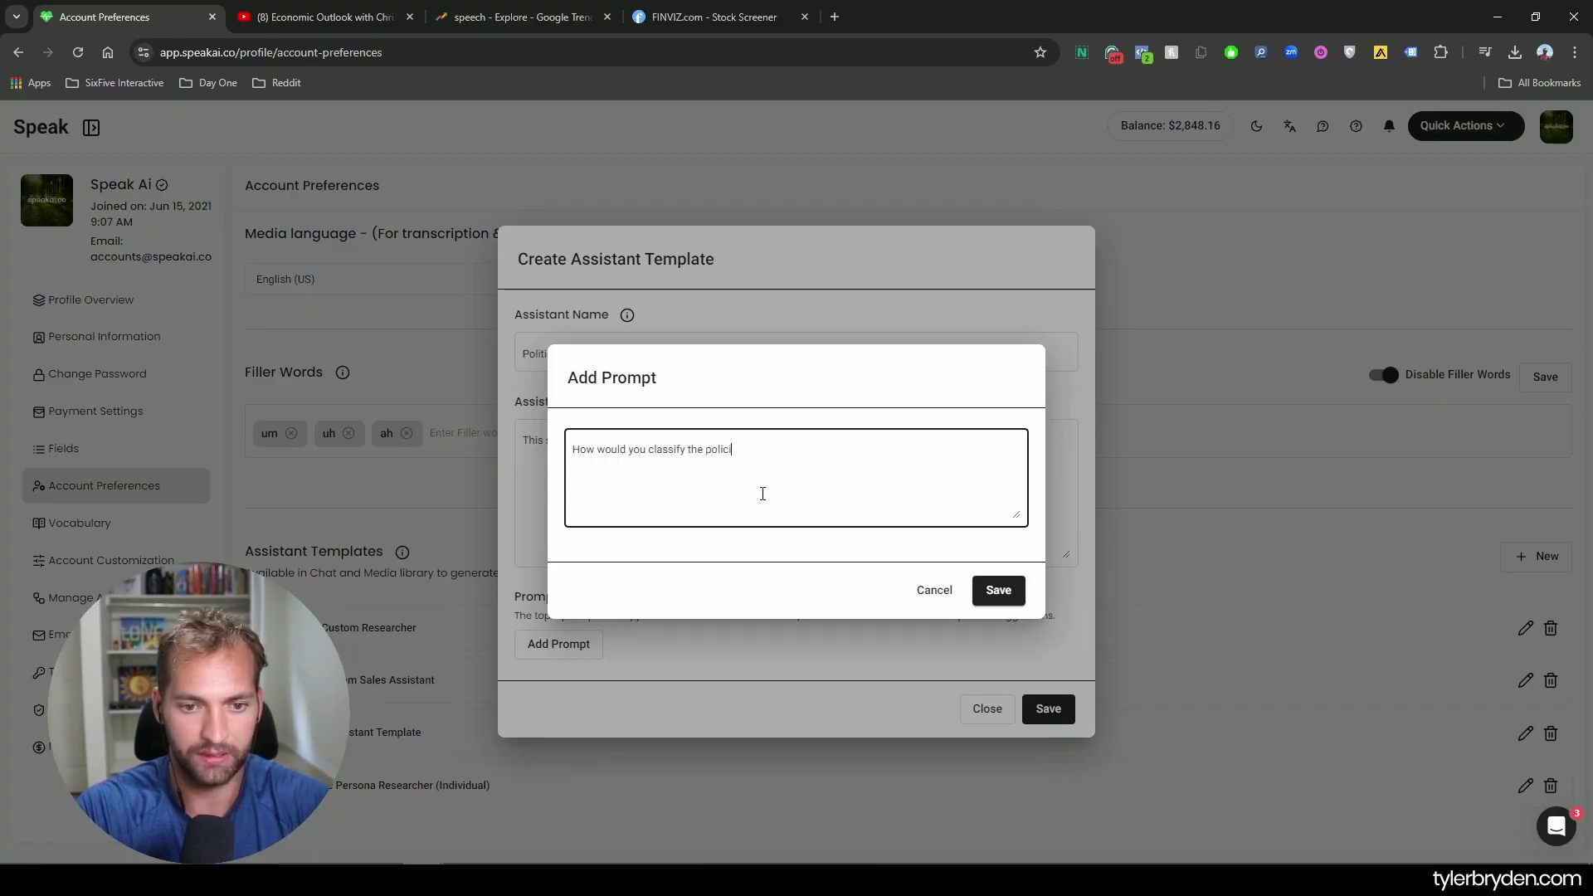
pyautogui.write('es of this person? R')
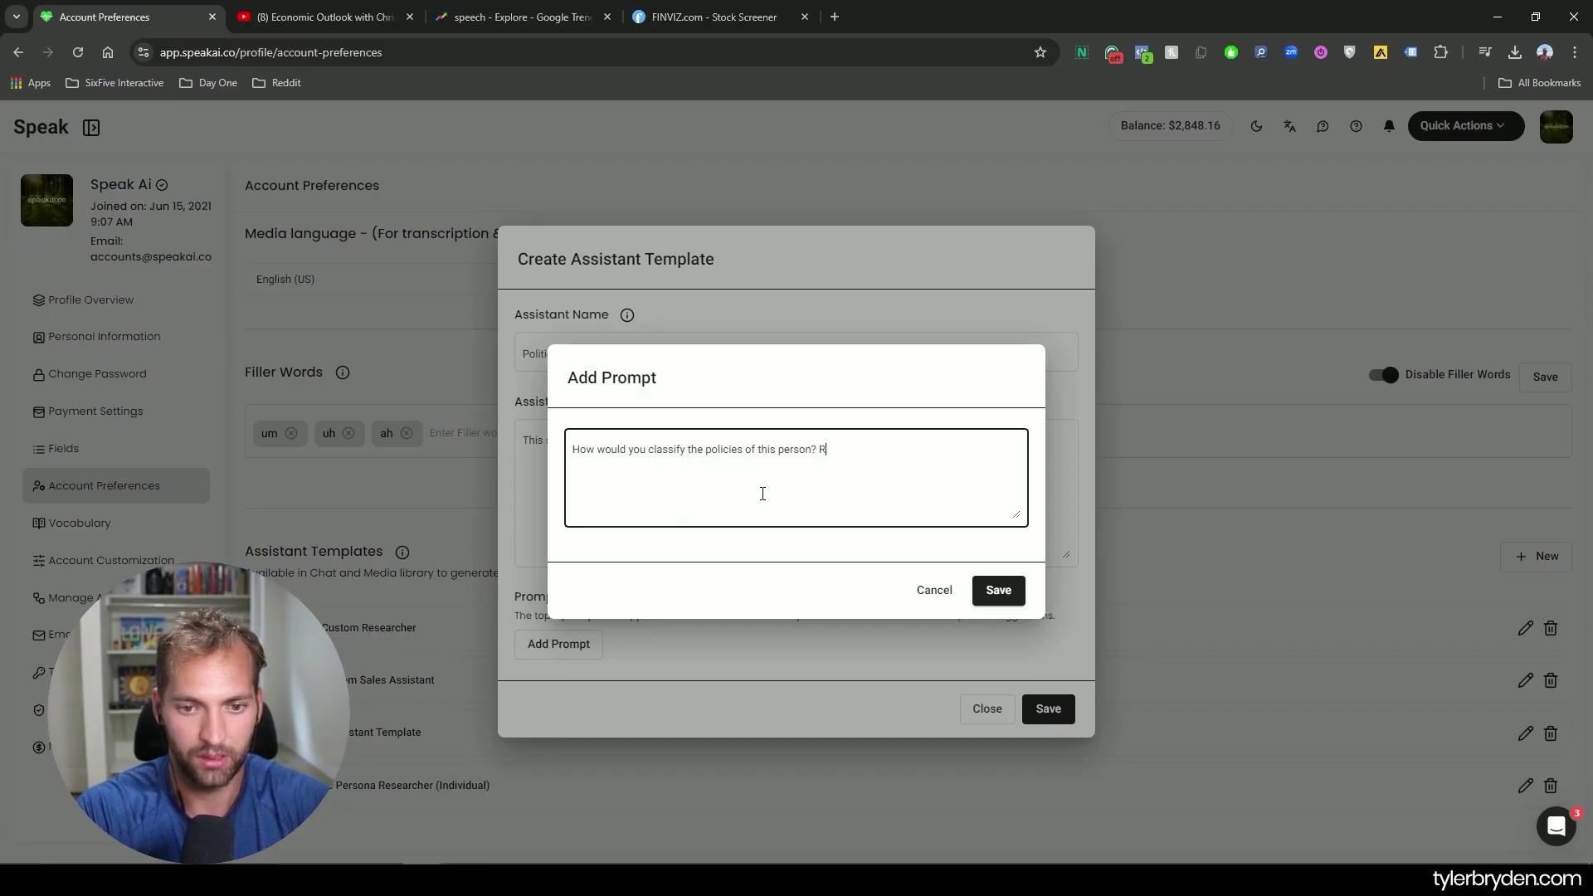
pyautogui.write('epublican or Democratic?')
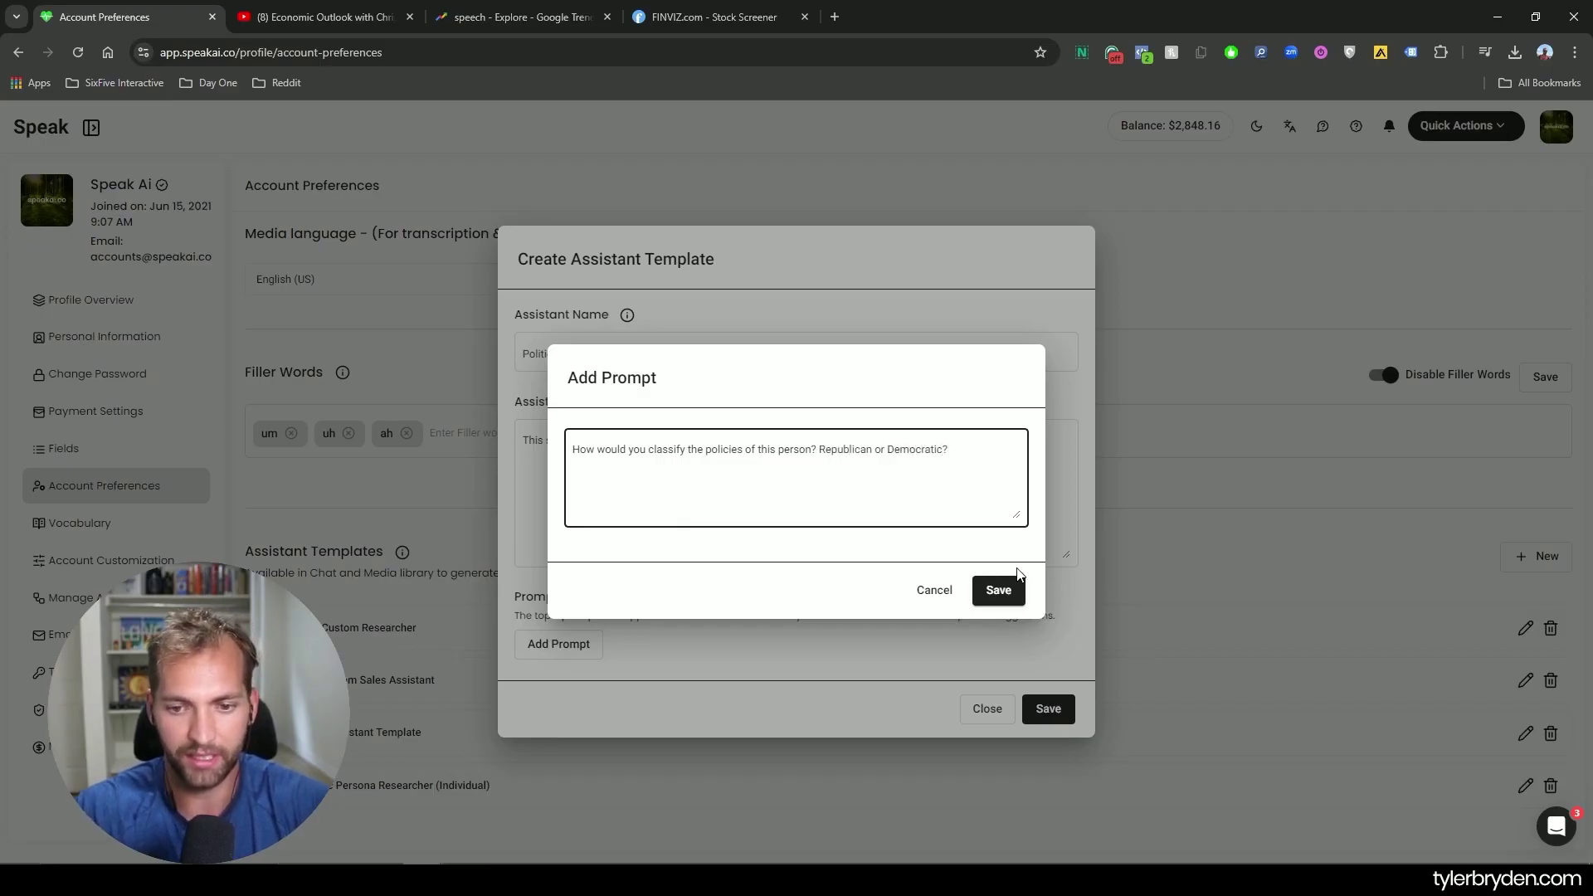
pyautogui.click(1004, 591)
# - Add the prompt "Summarize this transcript with the upcoming 2024 election in mind." to the assistant and save the template
pyautogui.click(573, 675)
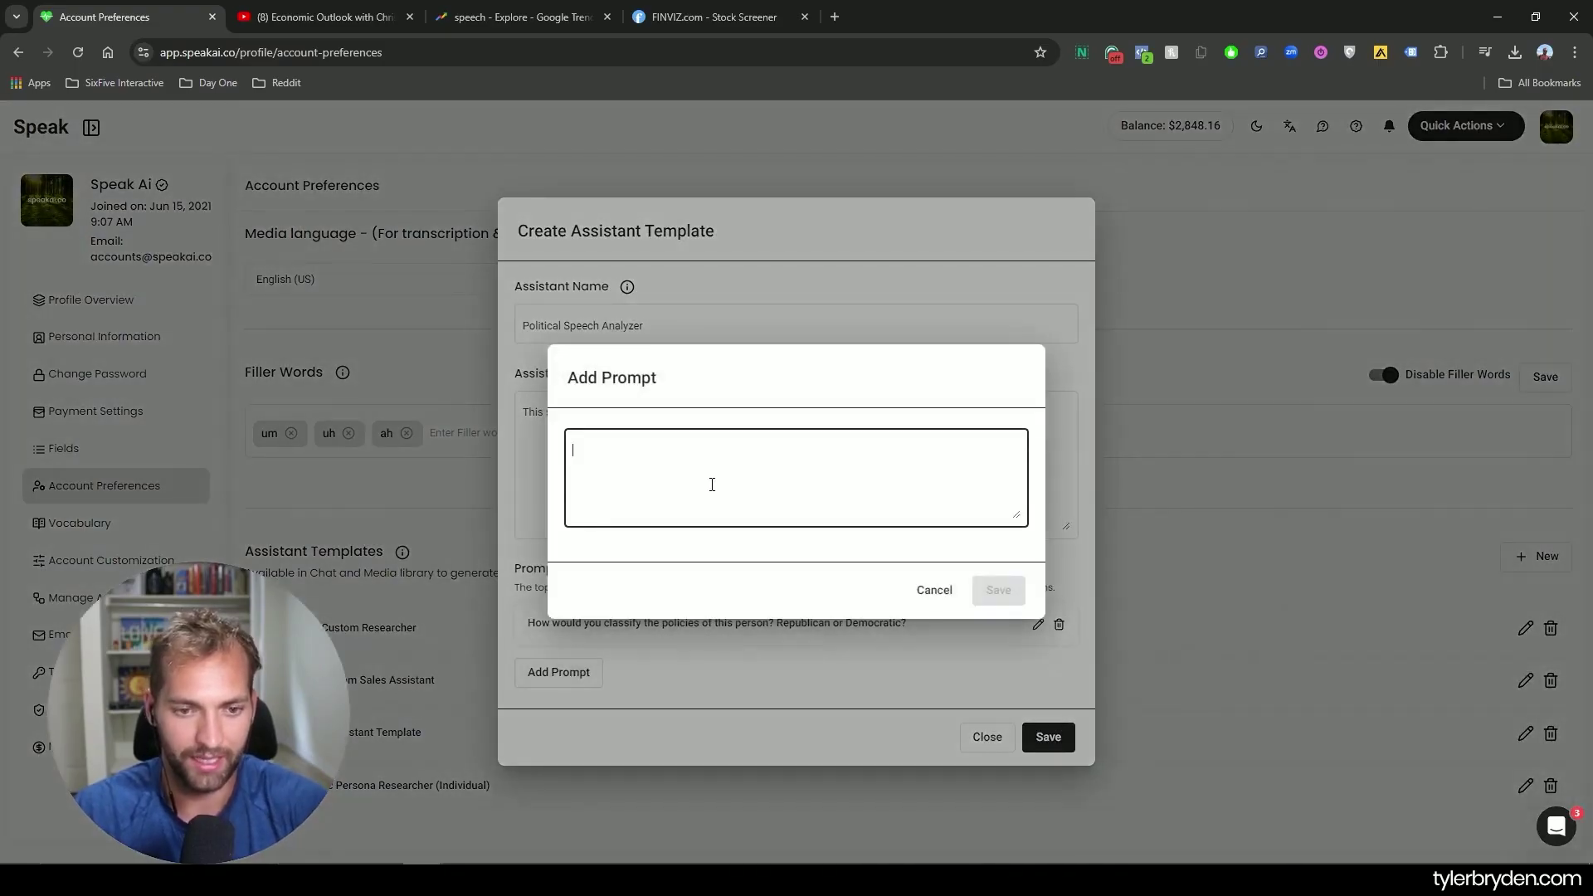
pyautogui.write('Summarize this p')
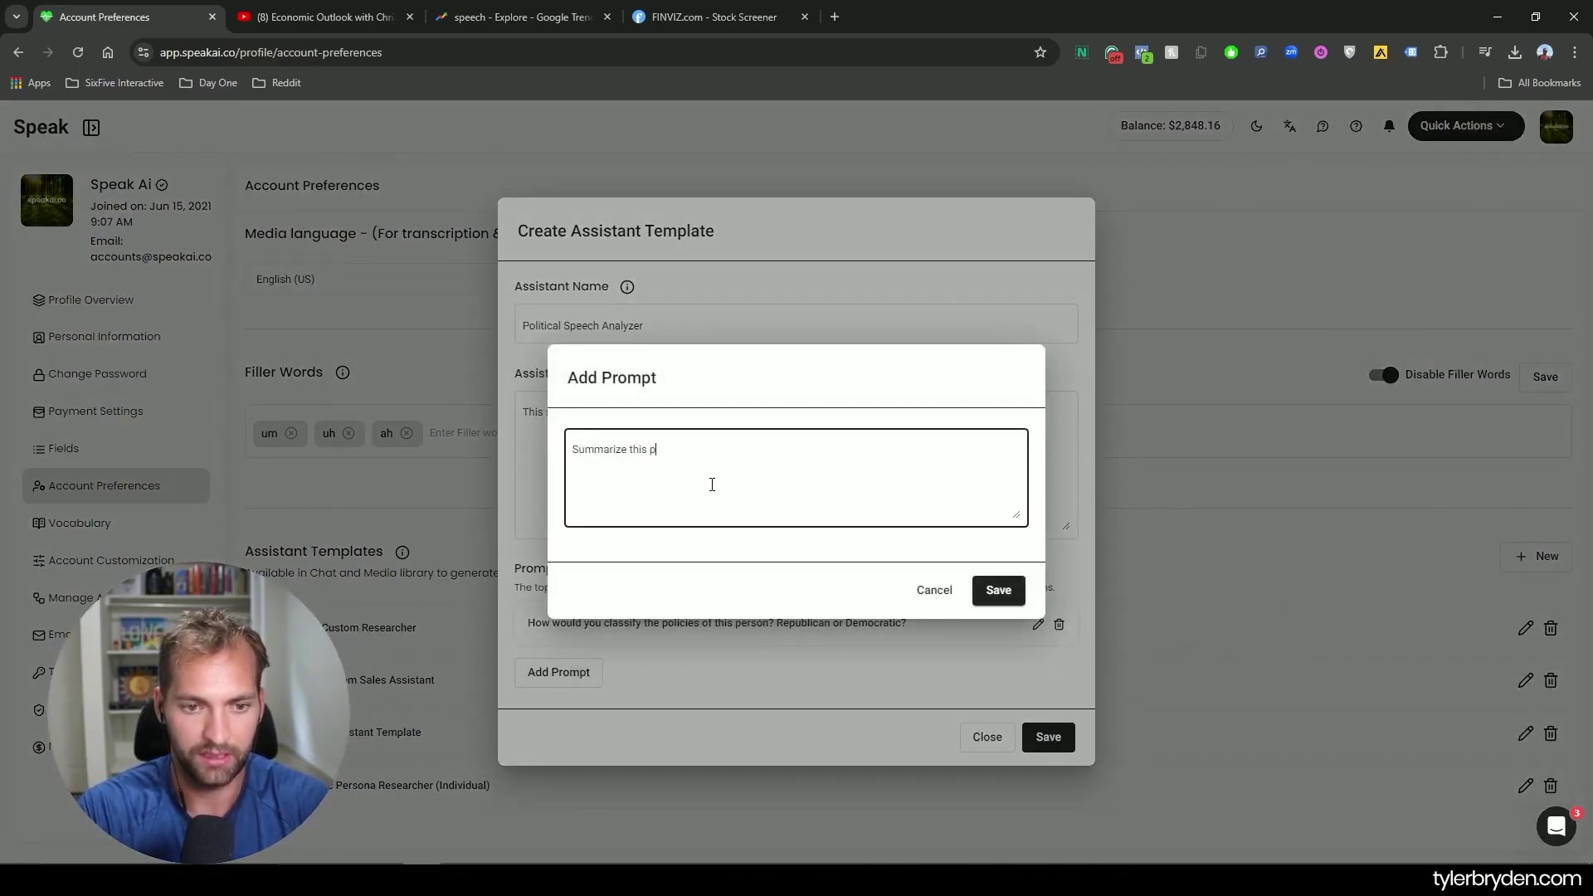
pyautogui.write('olitic')
pyautogui.press('BackSpace')
pyautogui.press('BackSpace')
pyautogui.press('BackSpace')
pyautogui.press('BackSpace')
pyautogui.press('BackSpace')
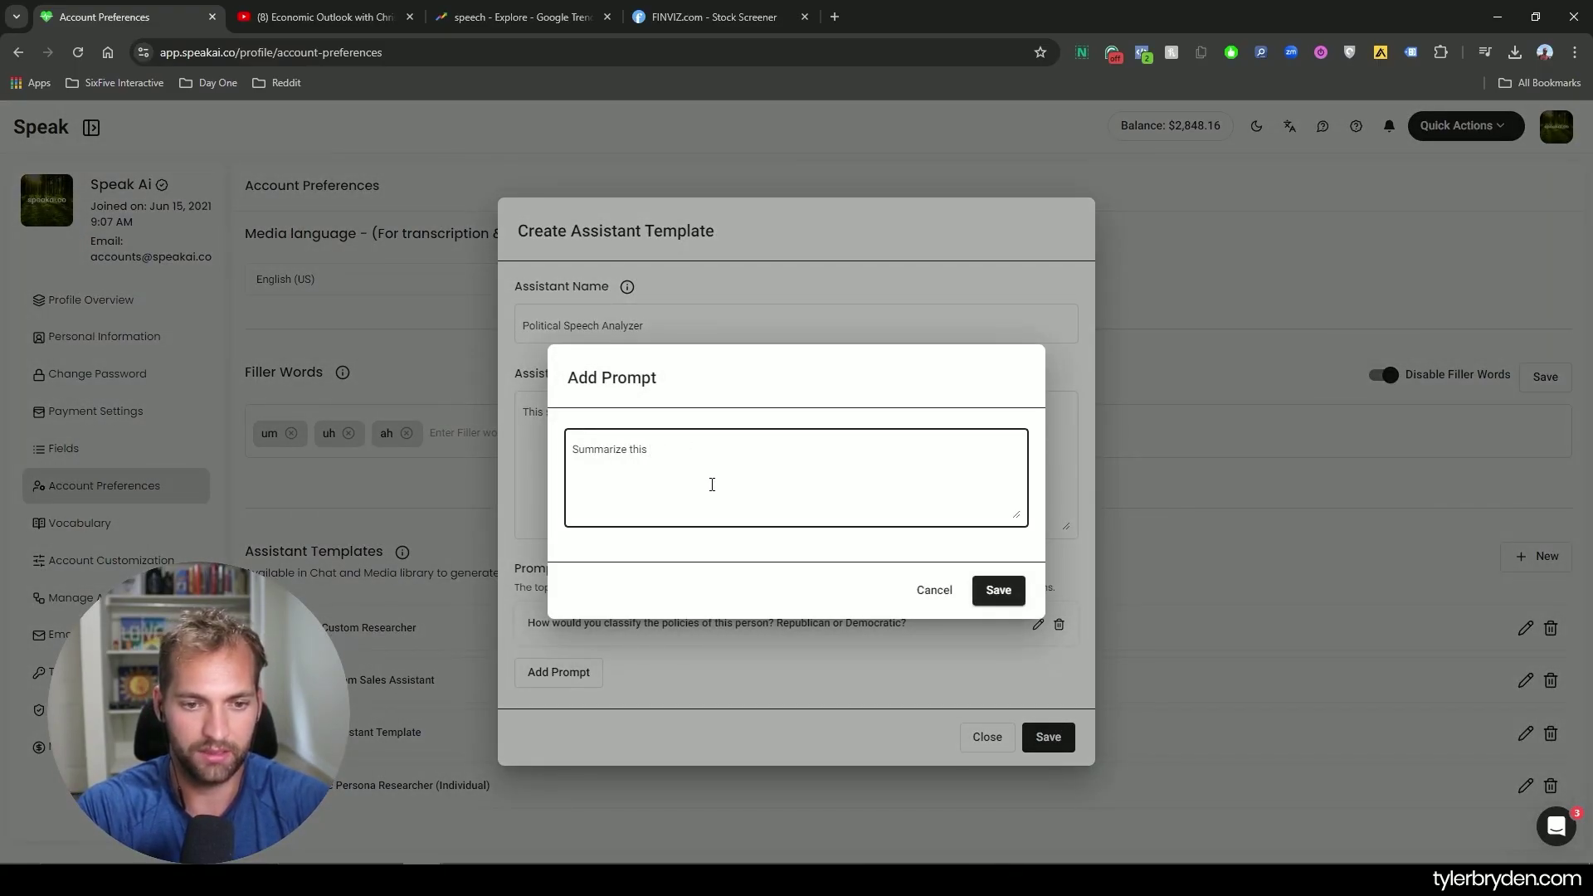
pyautogui.write('transcript with the ')
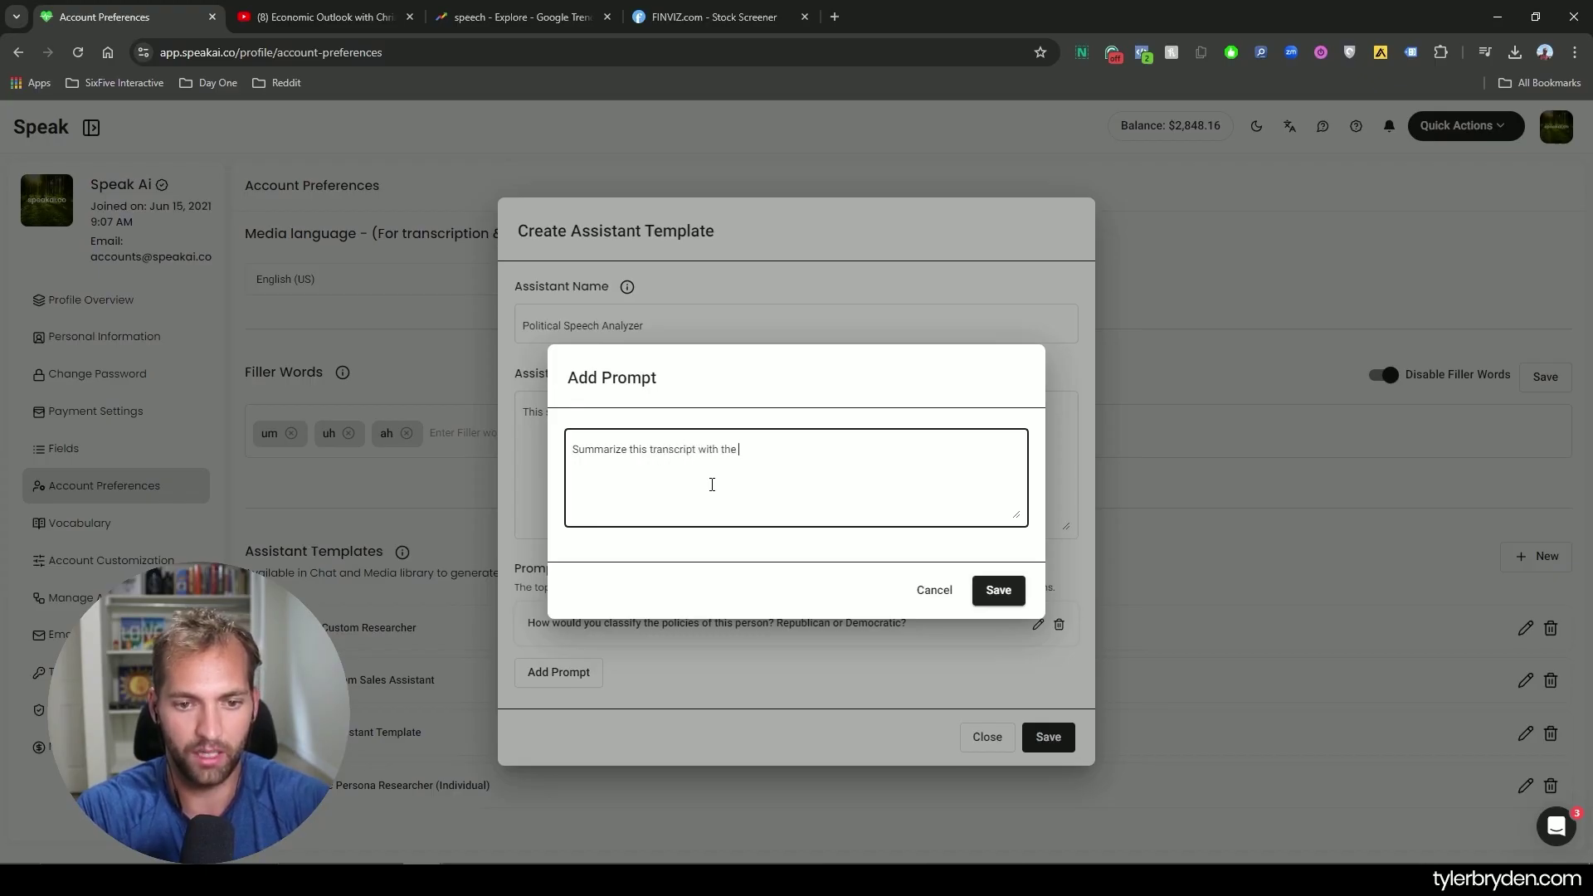
pyautogui.write('upcm')
pyautogui.write('oming 2024 e')
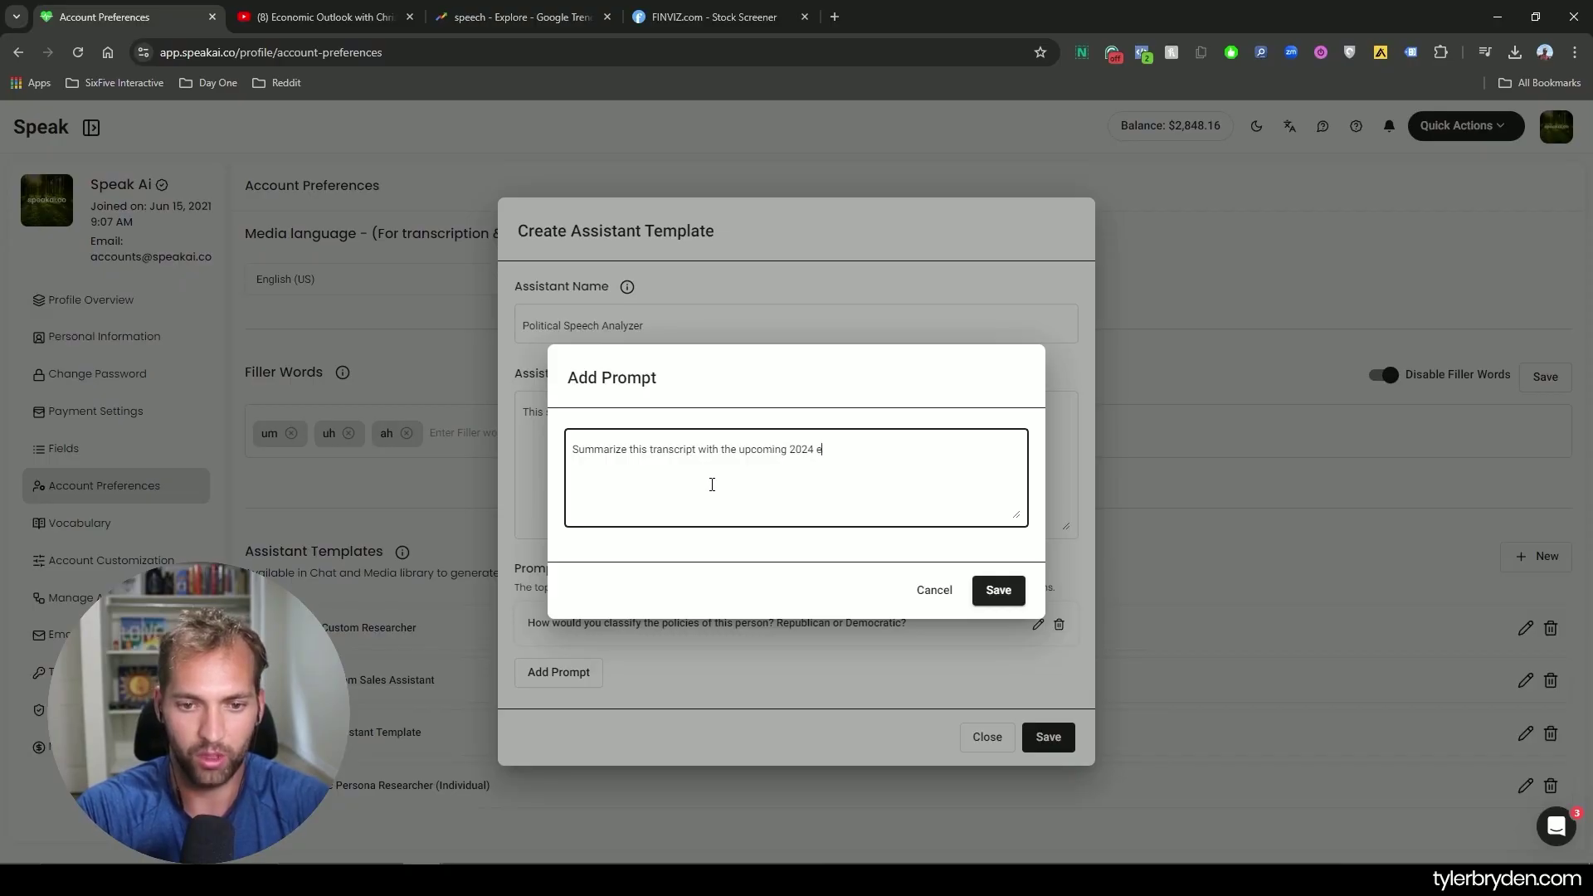
pyautogui.write('lection in mind.')
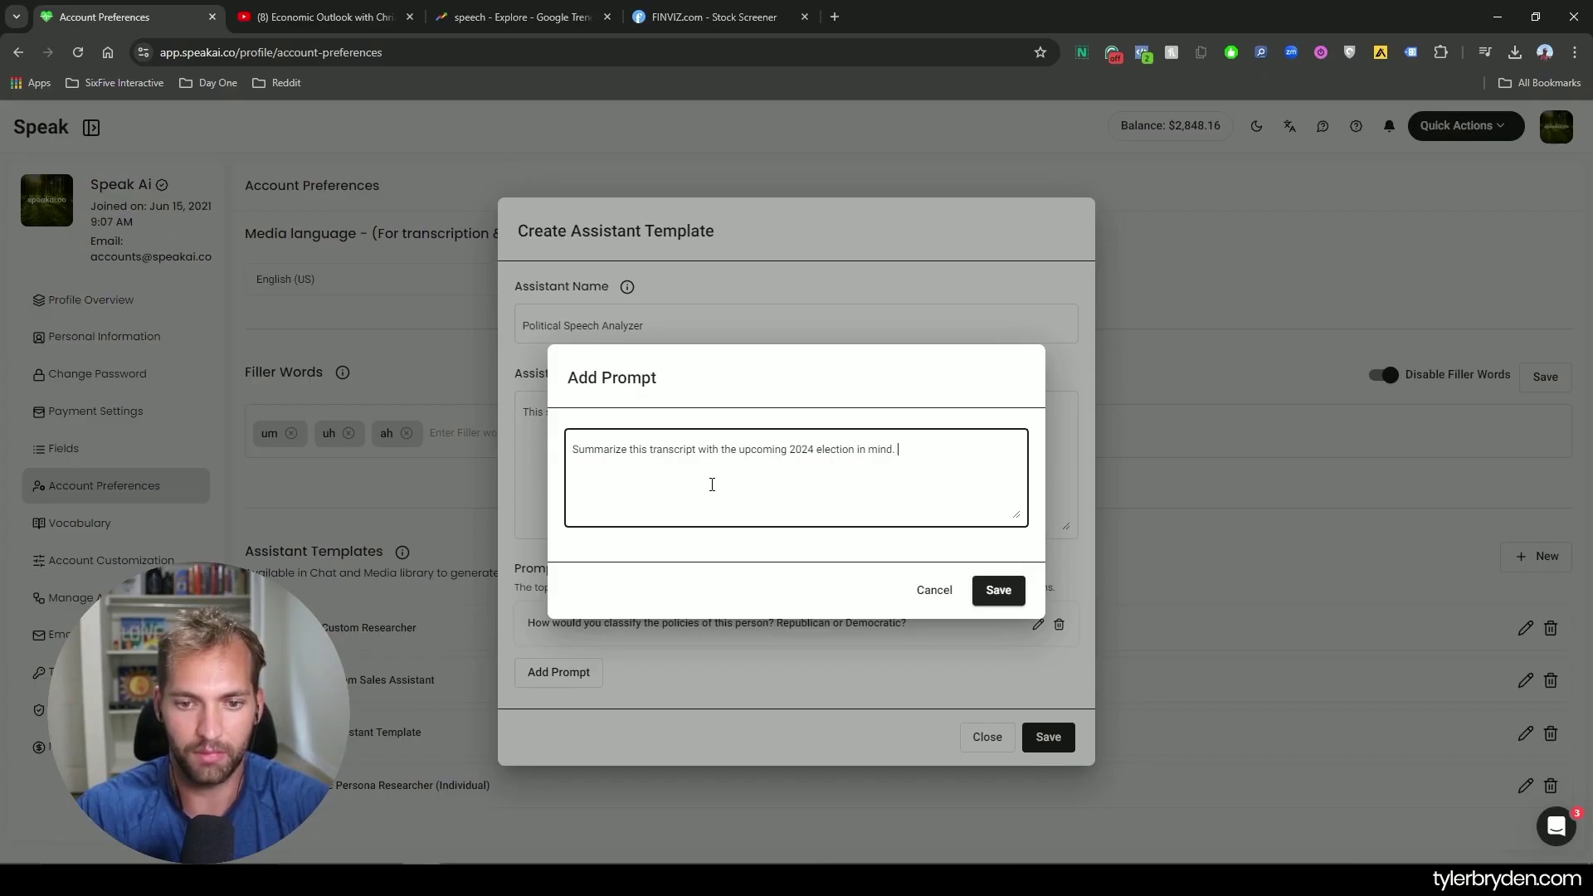
pyautogui.click(1012, 593)
pyautogui.click(1048, 741)
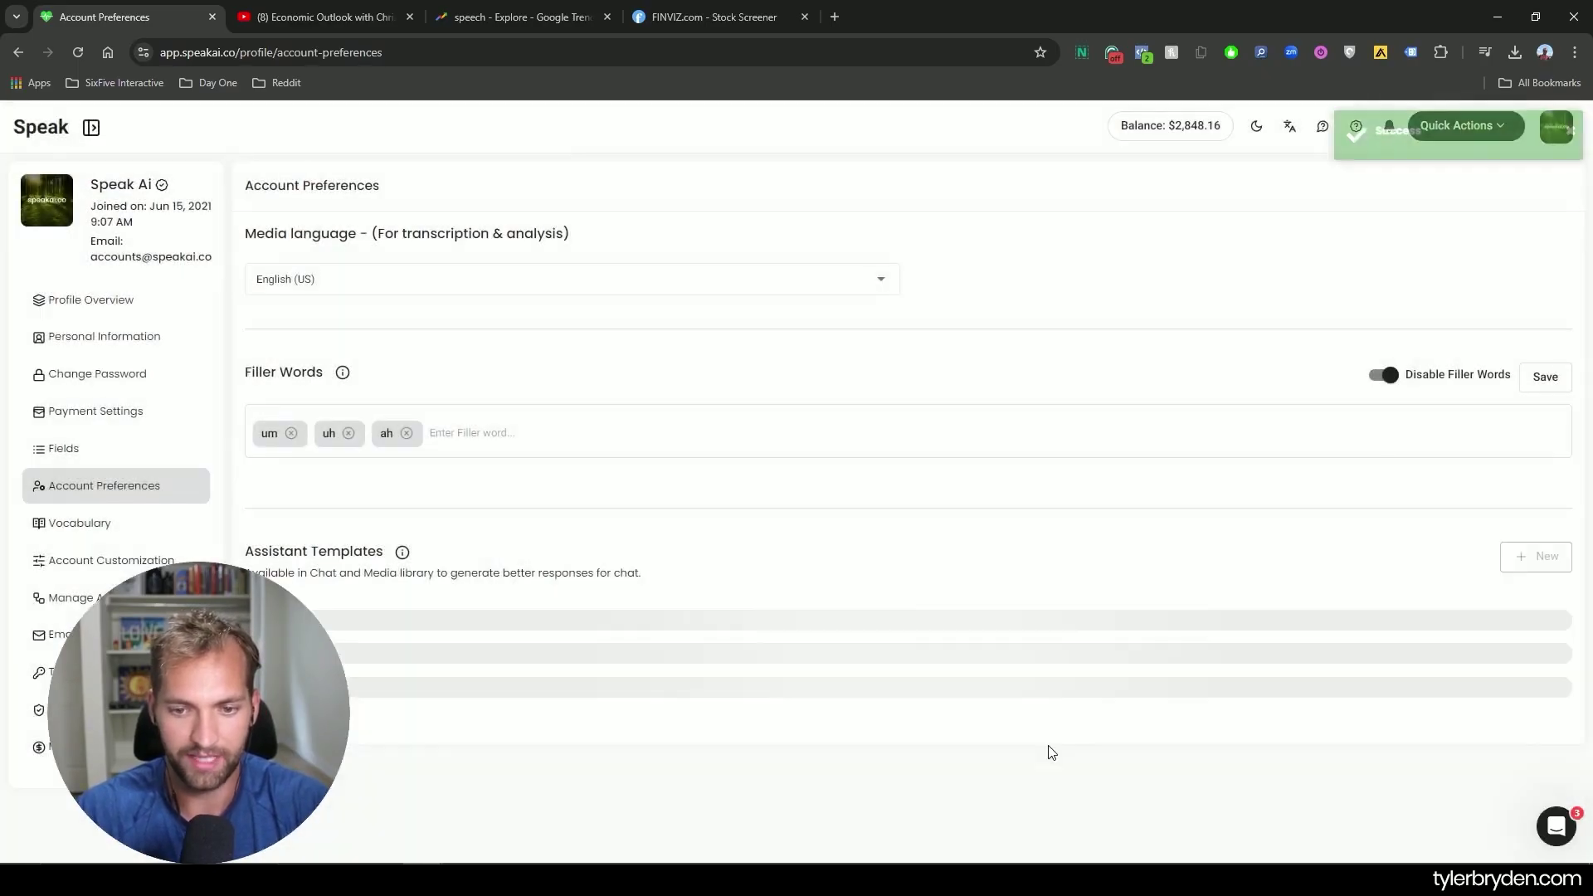
# - Reopen the Fed Waller Speech transcript from the dashboard and set its chat assistant type to Political Speech Analyzer
pyautogui.click(47, 129)
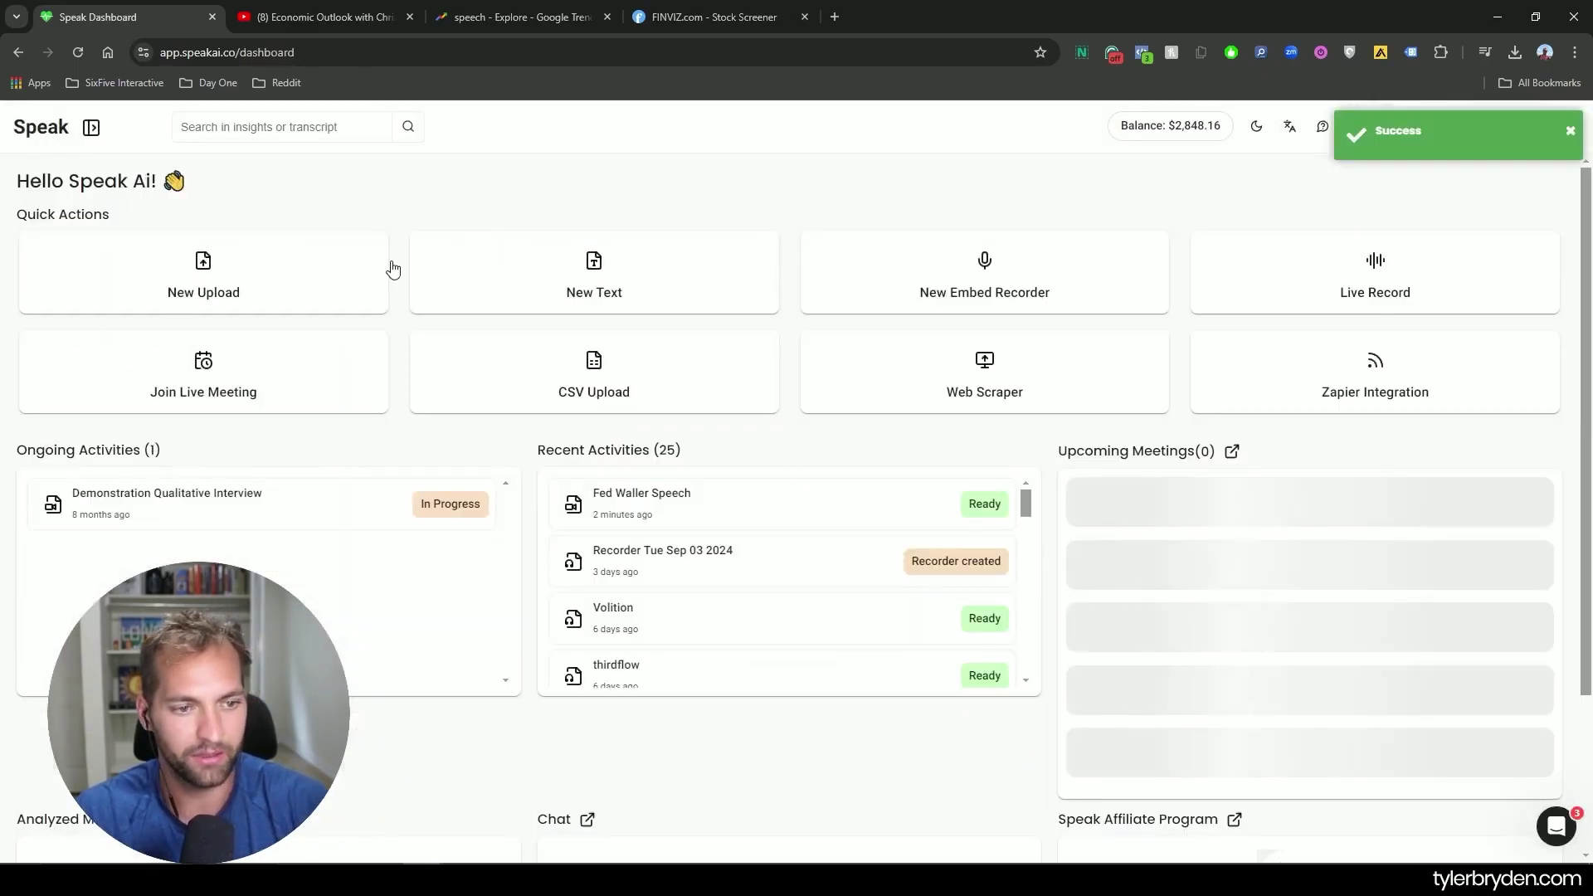
pyautogui.click(651, 512)
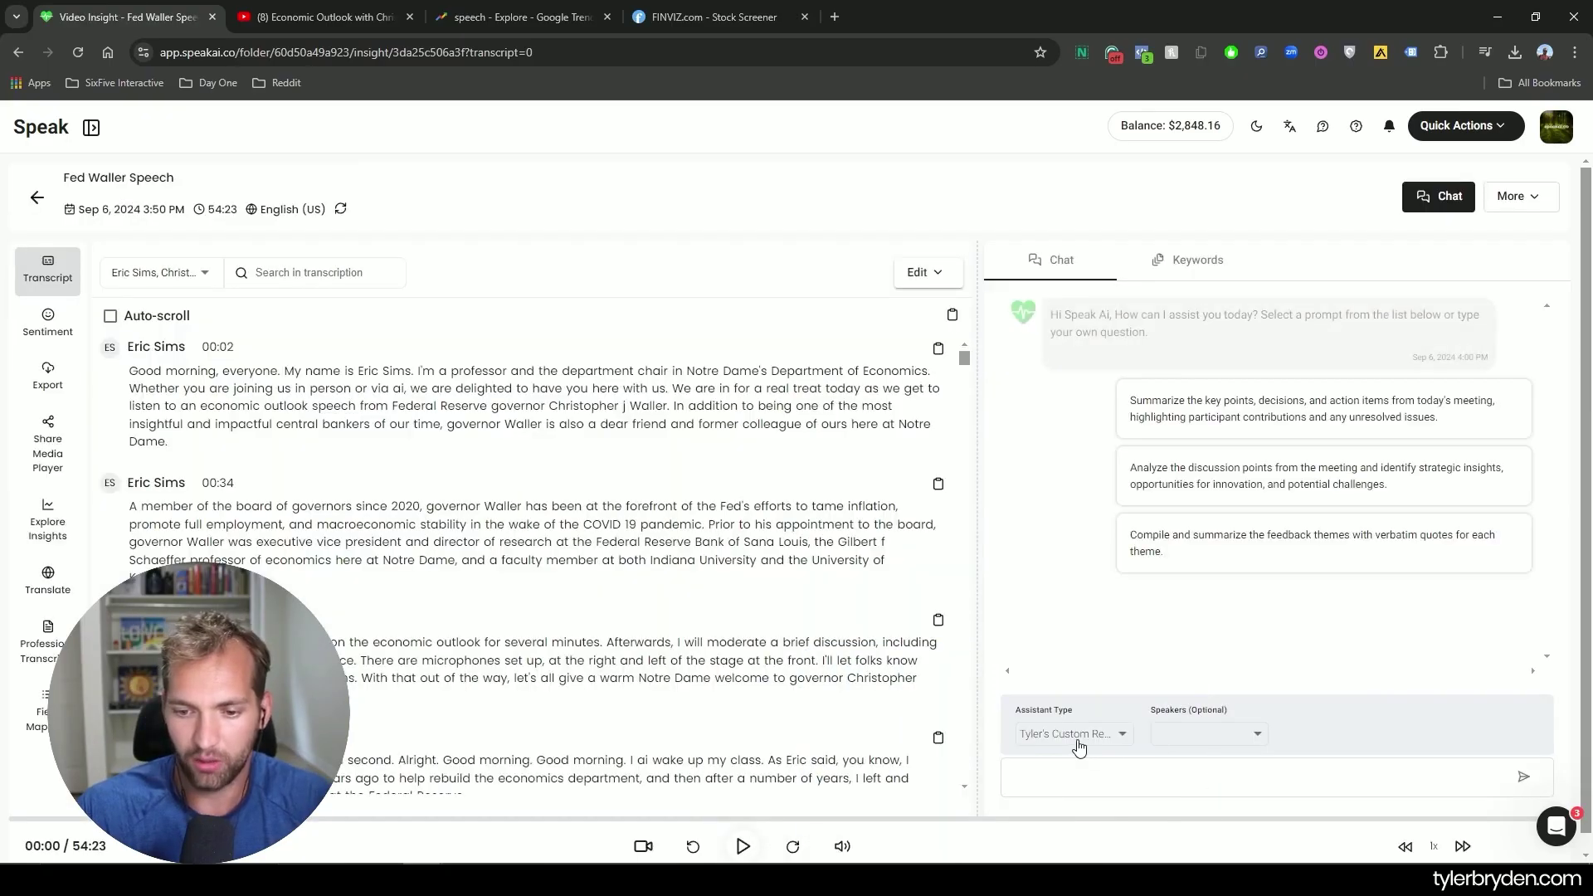
pyautogui.click(1083, 749)
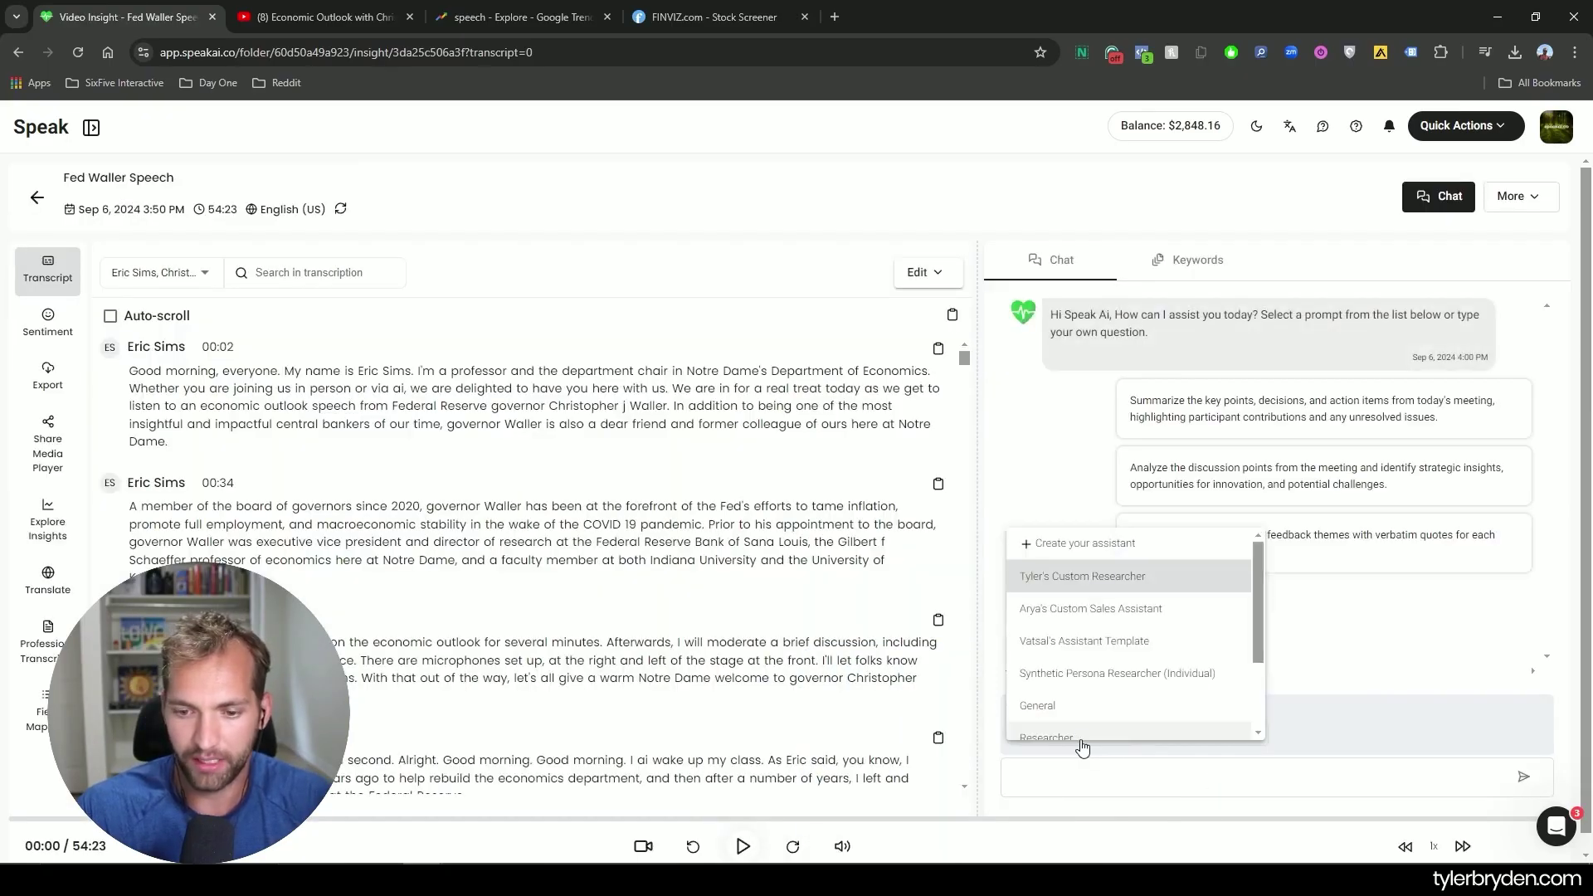
pyautogui.scroll(-2, 1107, 675)
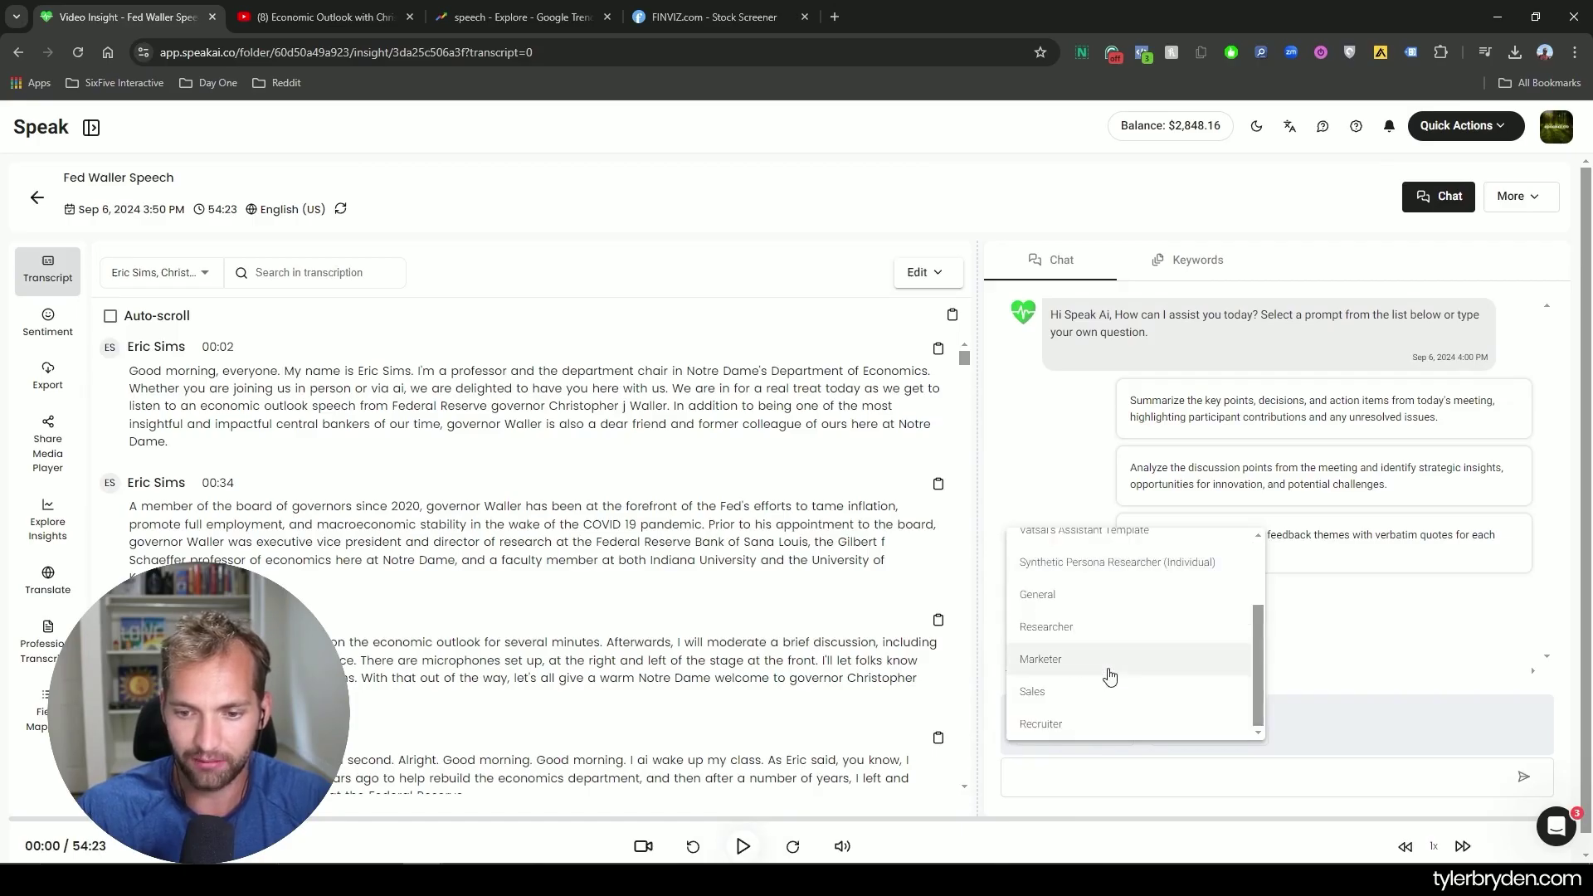
pyautogui.scroll(3, 1110, 711)
pyautogui.click(91, 214)
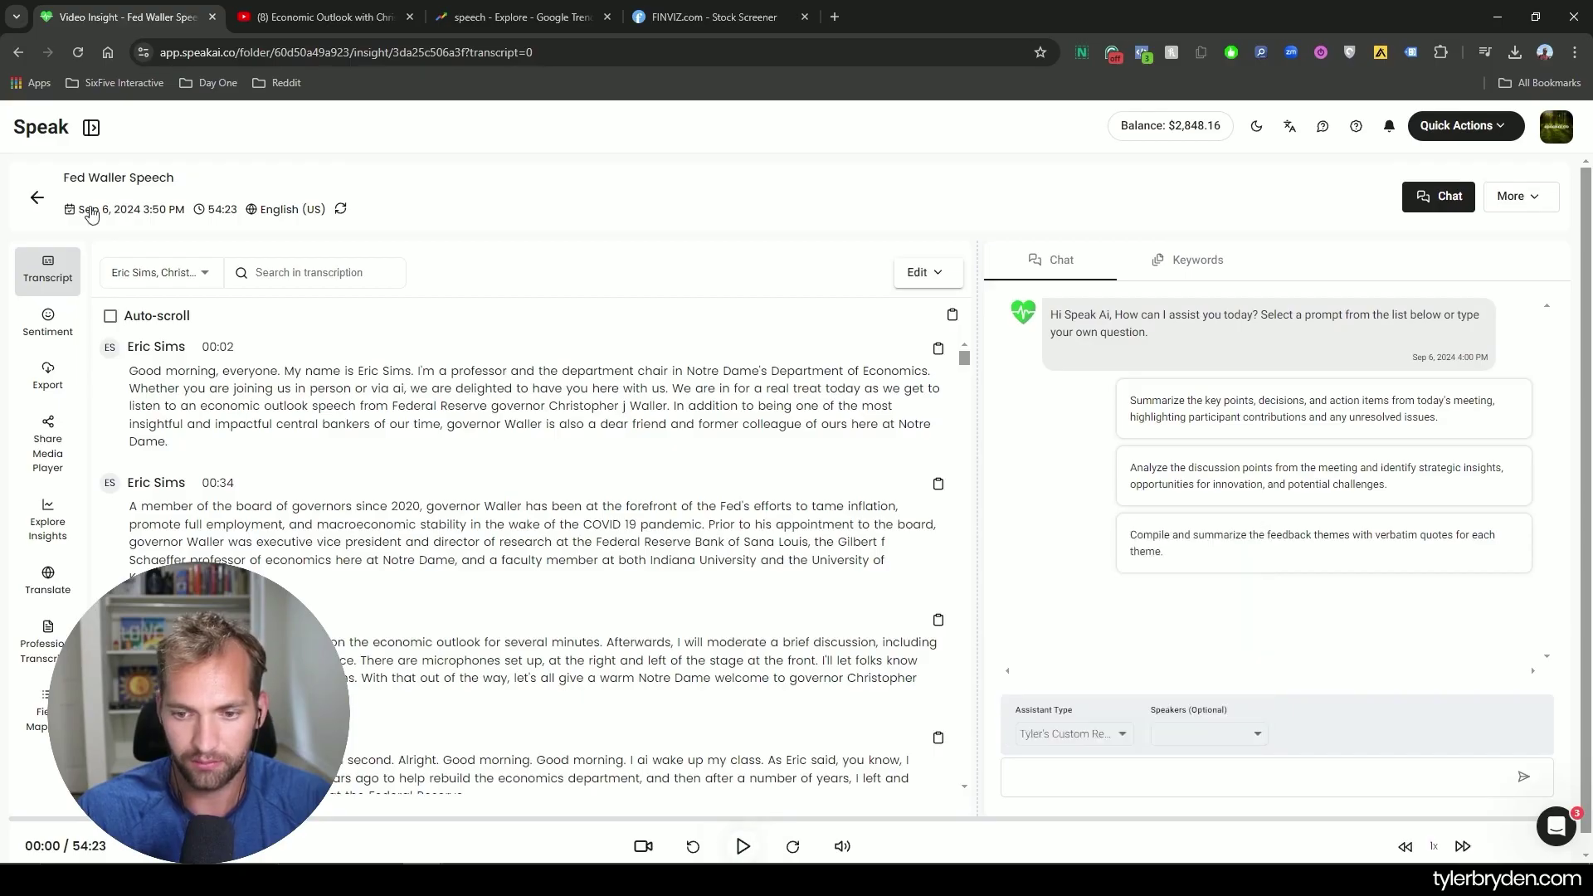
pyautogui.click(77, 51)
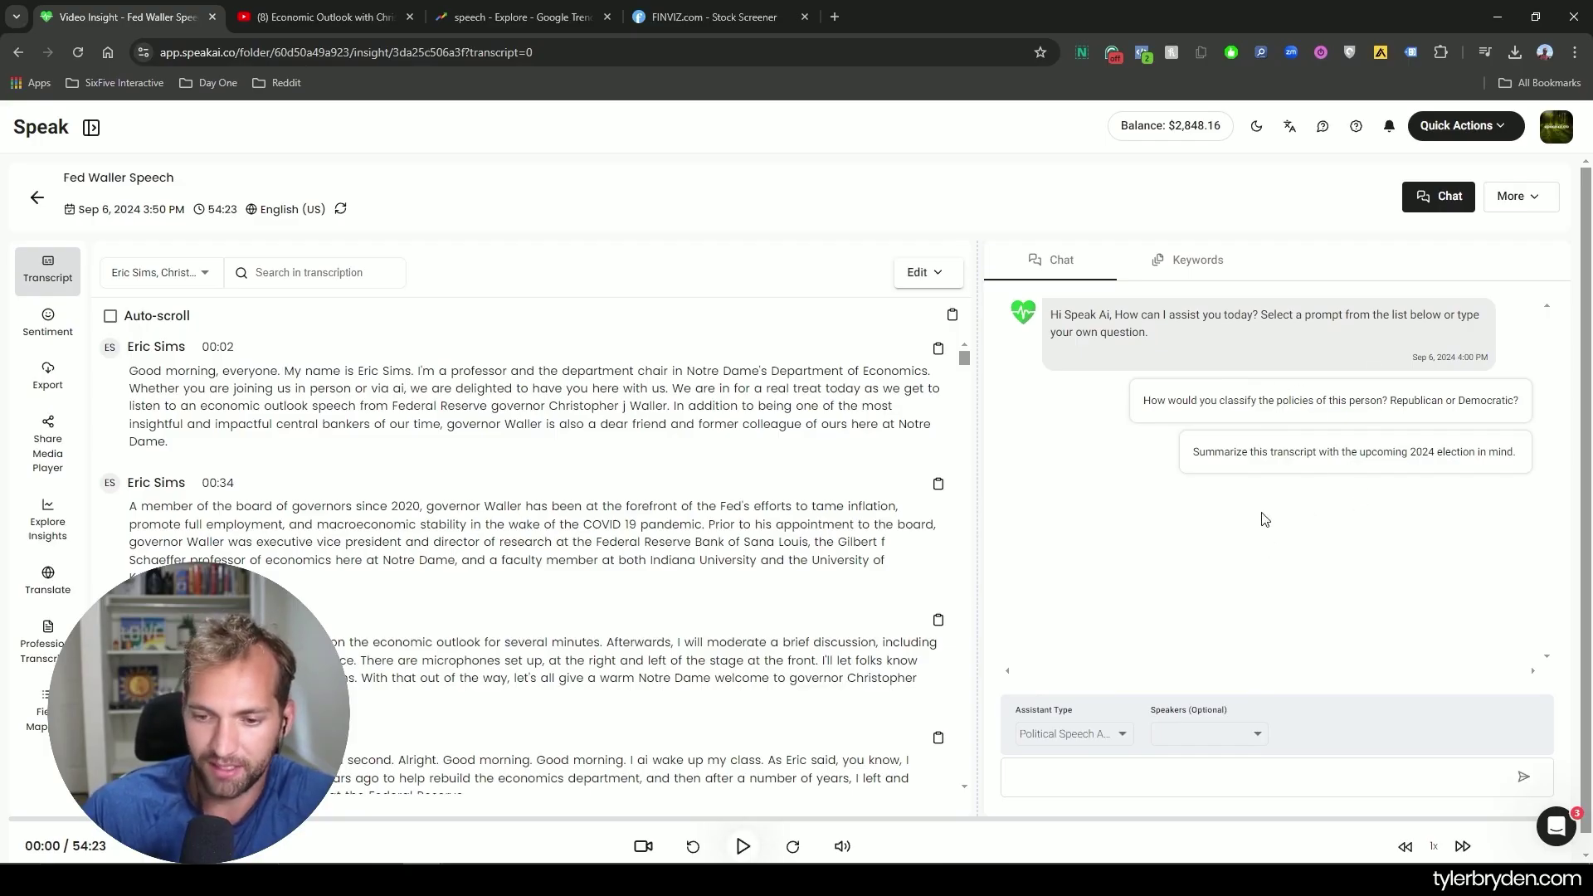
# - Limit the transcript chat to the speaker Christopher J Waller
pyautogui.click(1220, 737)
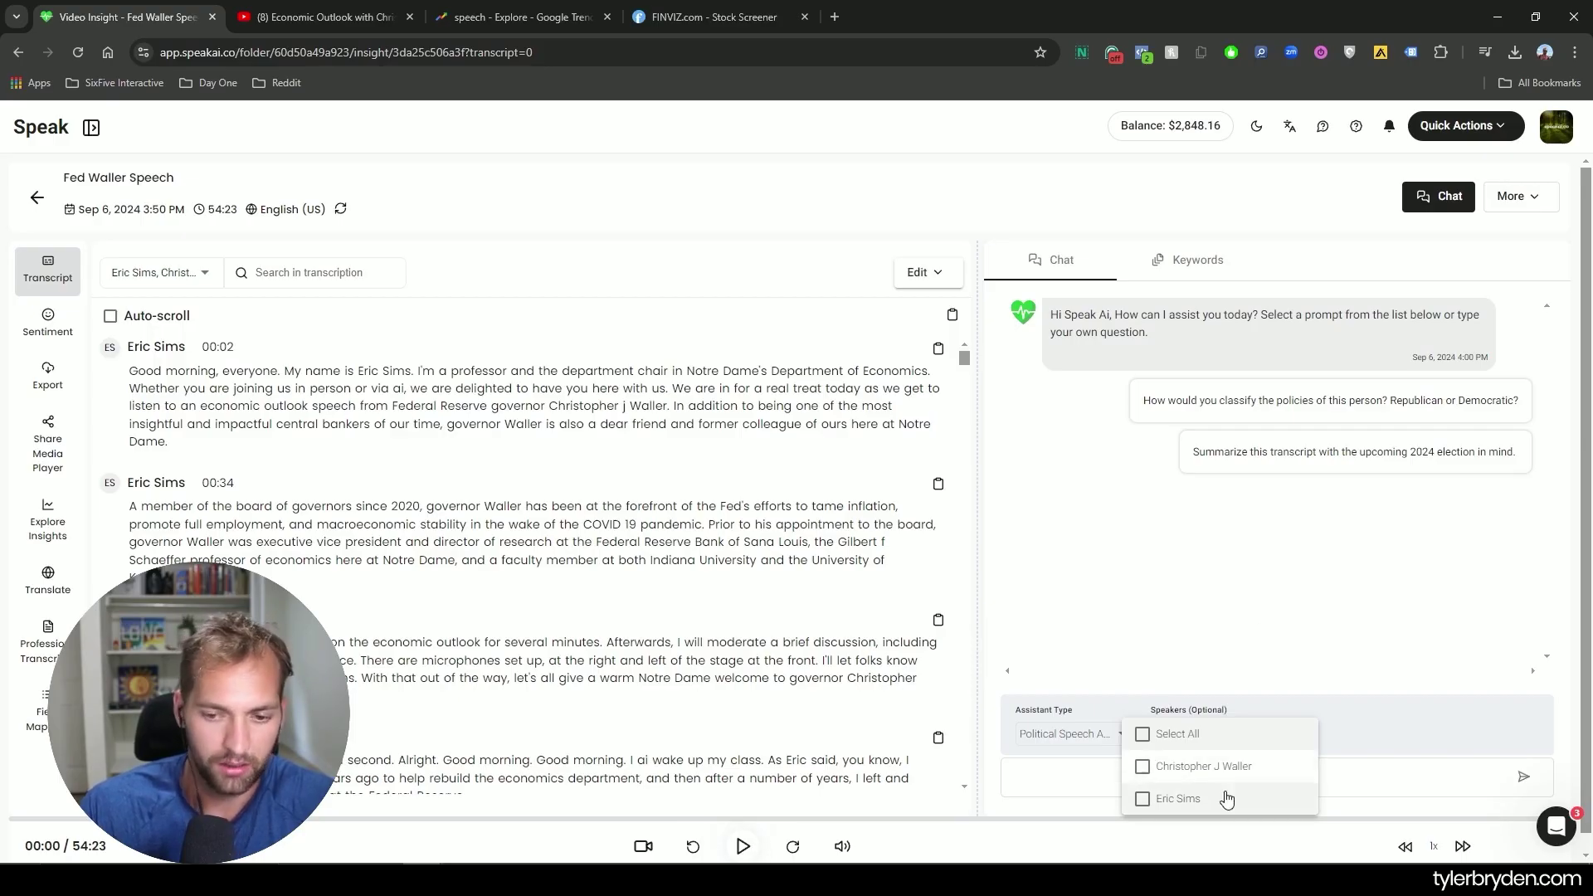
pyautogui.click(1290, 551)
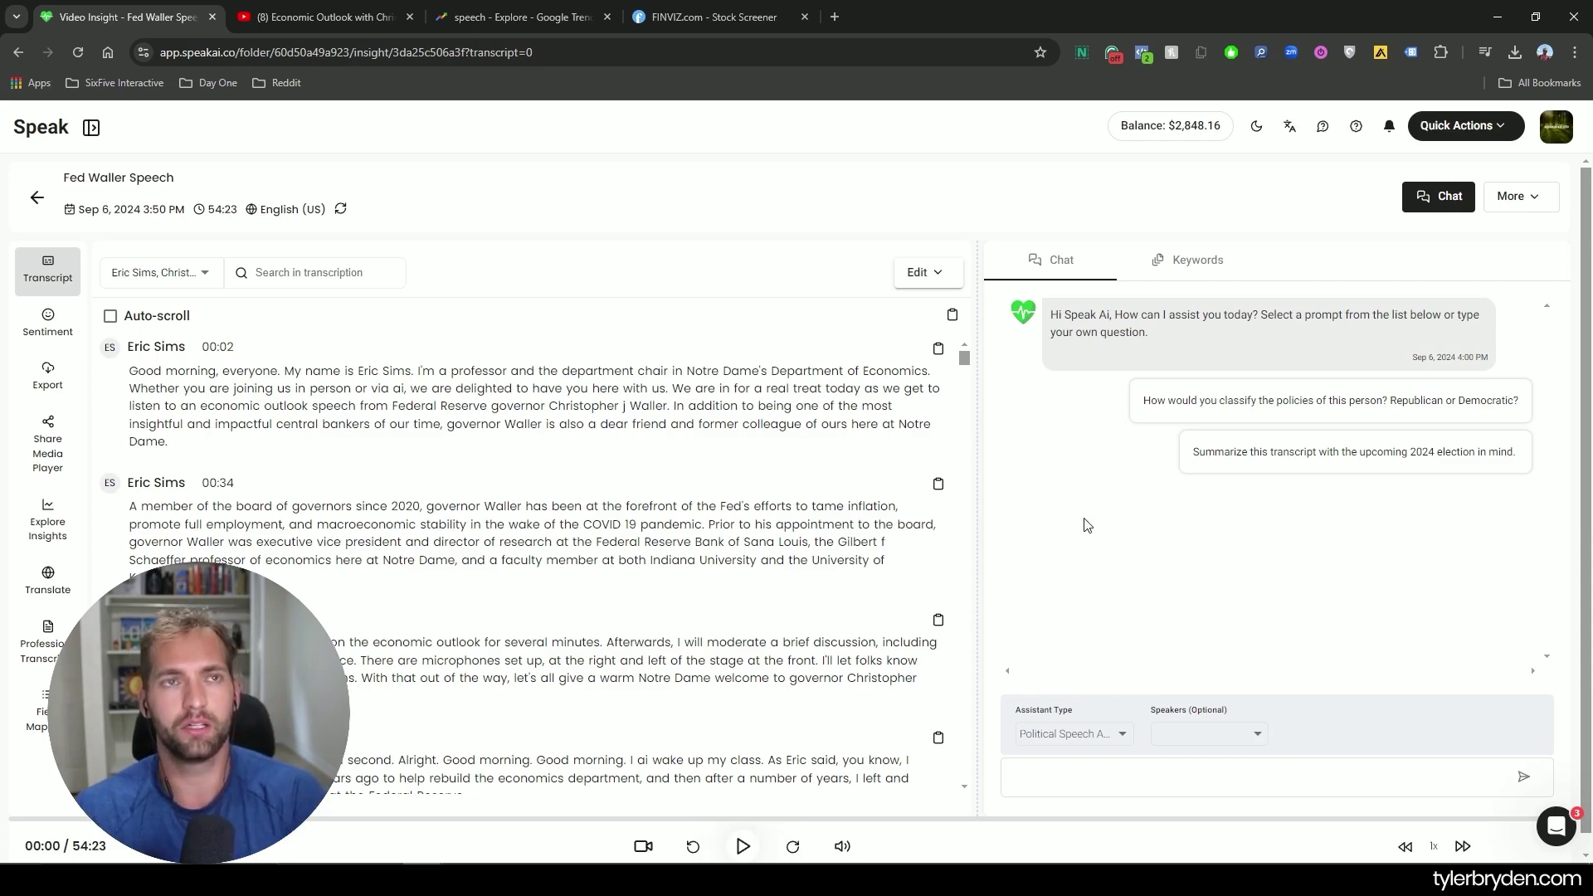
pyautogui.click(1181, 733)
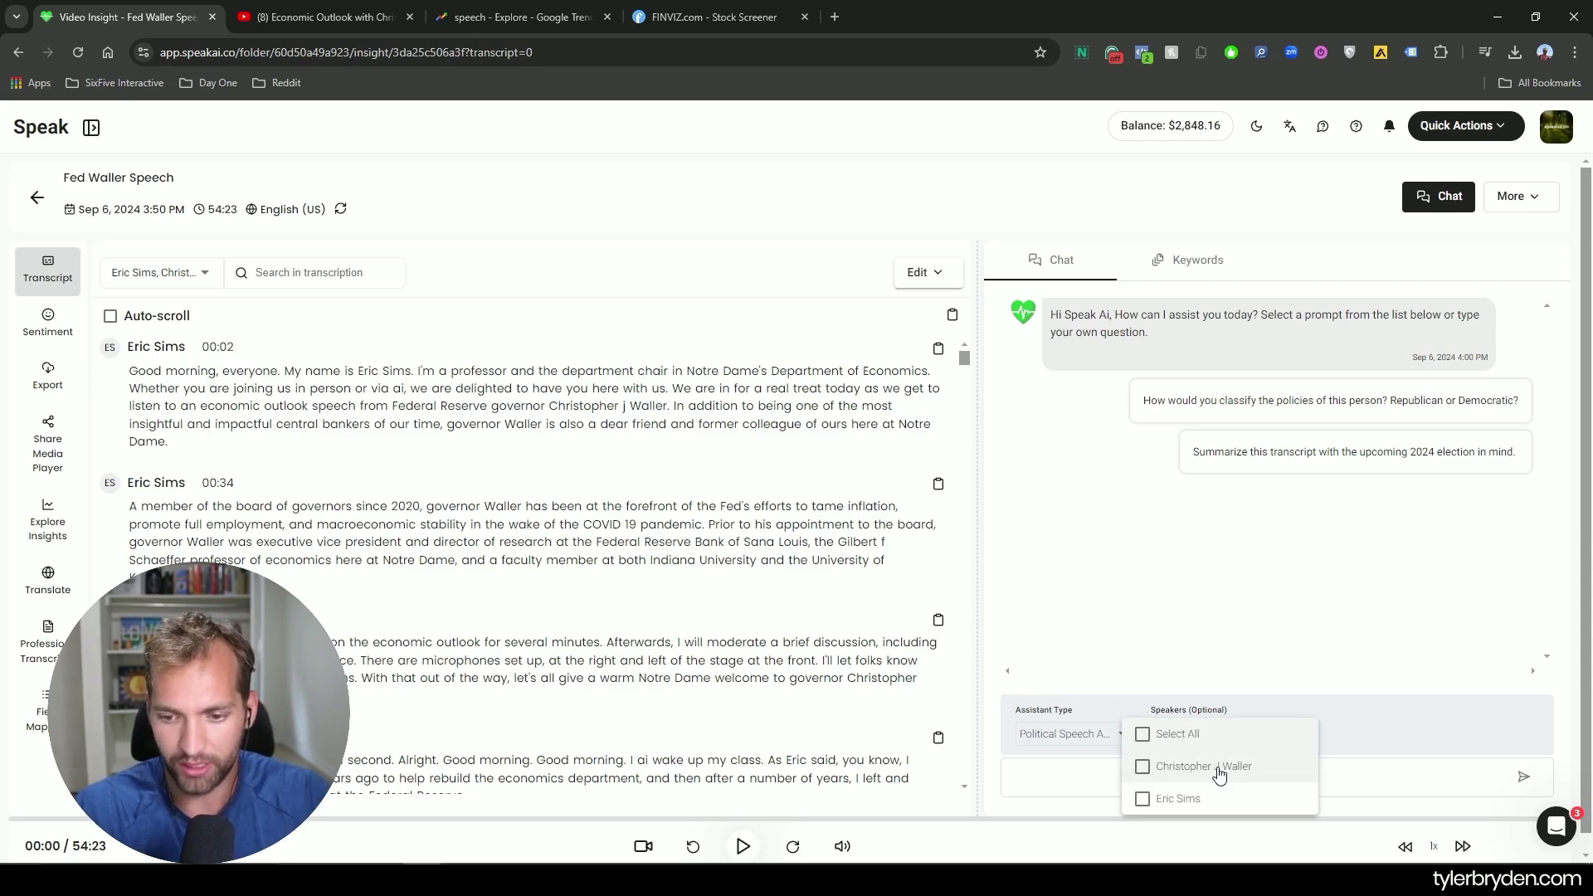
pyautogui.click(1219, 773)
# - Write the chat question "Based on the speech from the fed, what do we expect the rate cut to be in September 2024?"
pyautogui.click(1075, 775)
pyautogui.write('B')
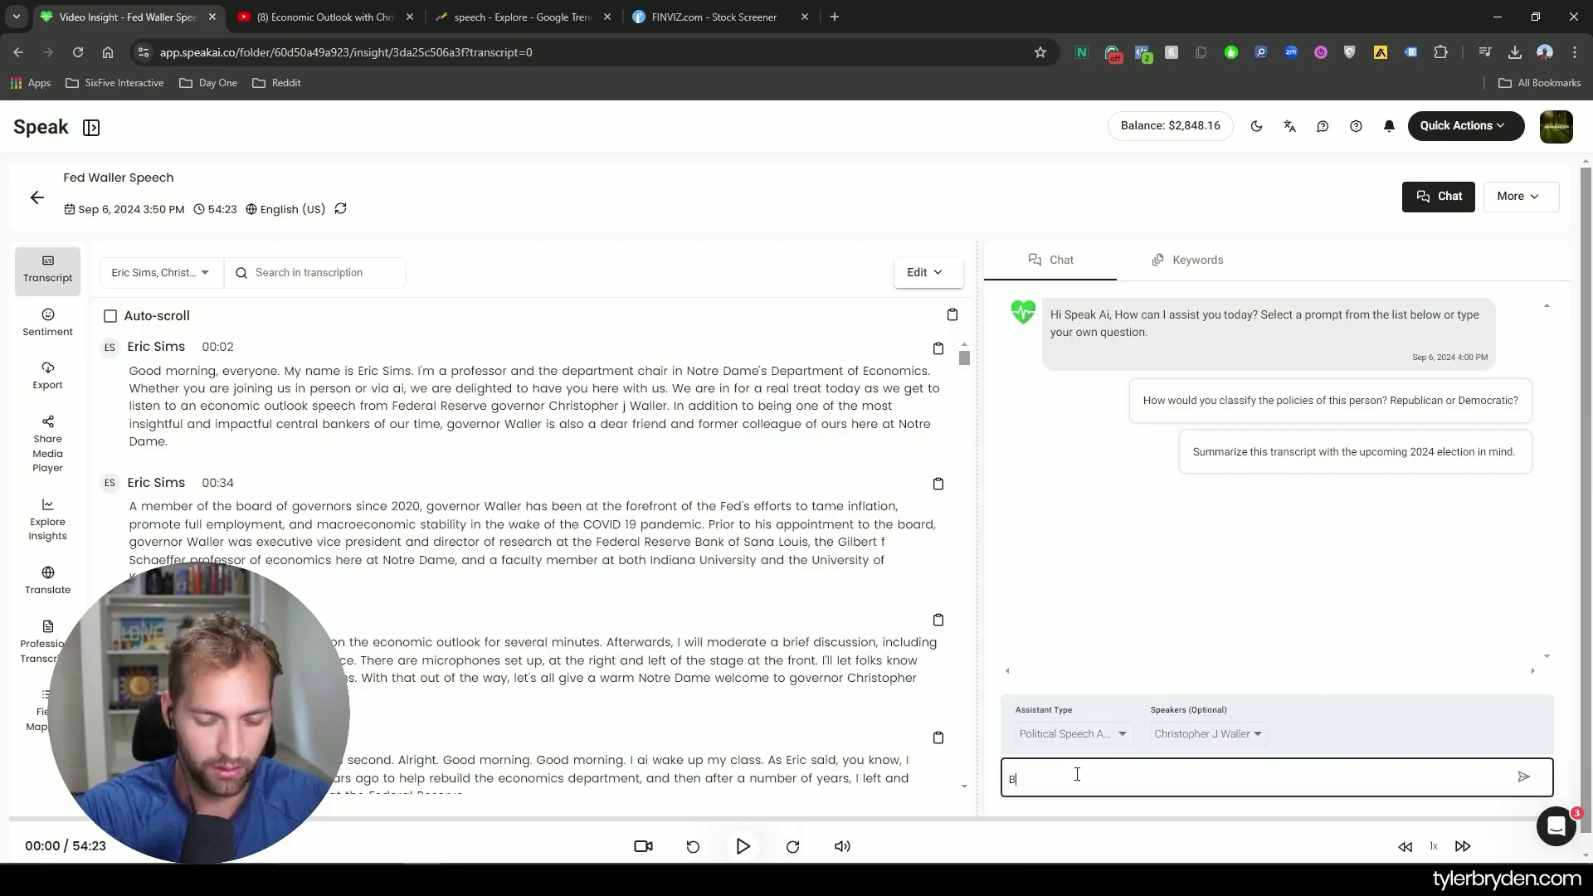
pyautogui.write('ased on the')
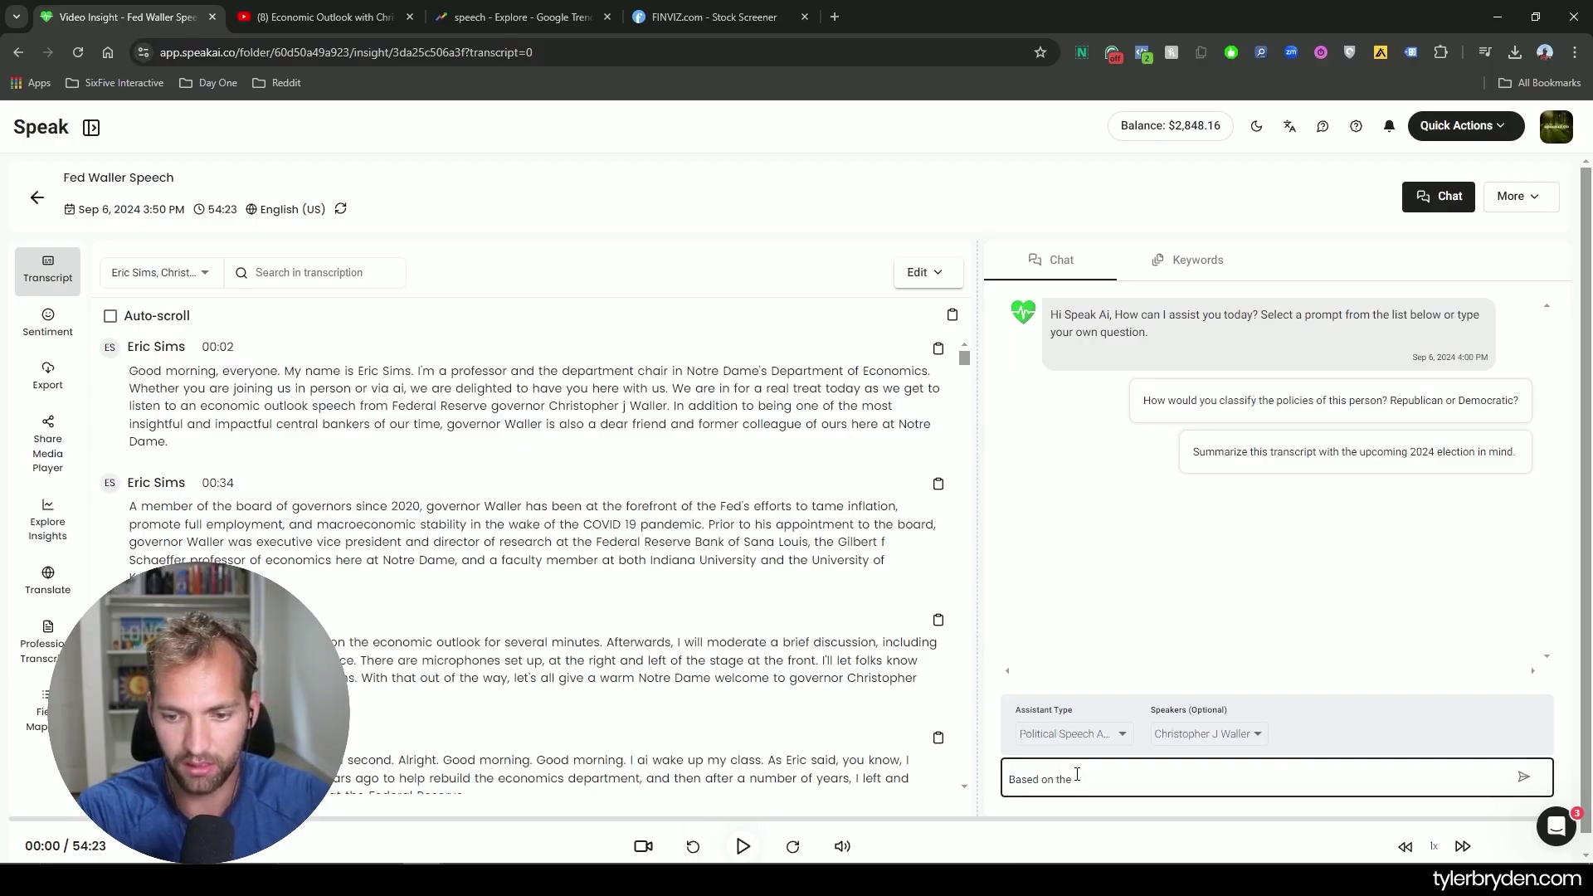
pyautogui.write(' speech from the fe')
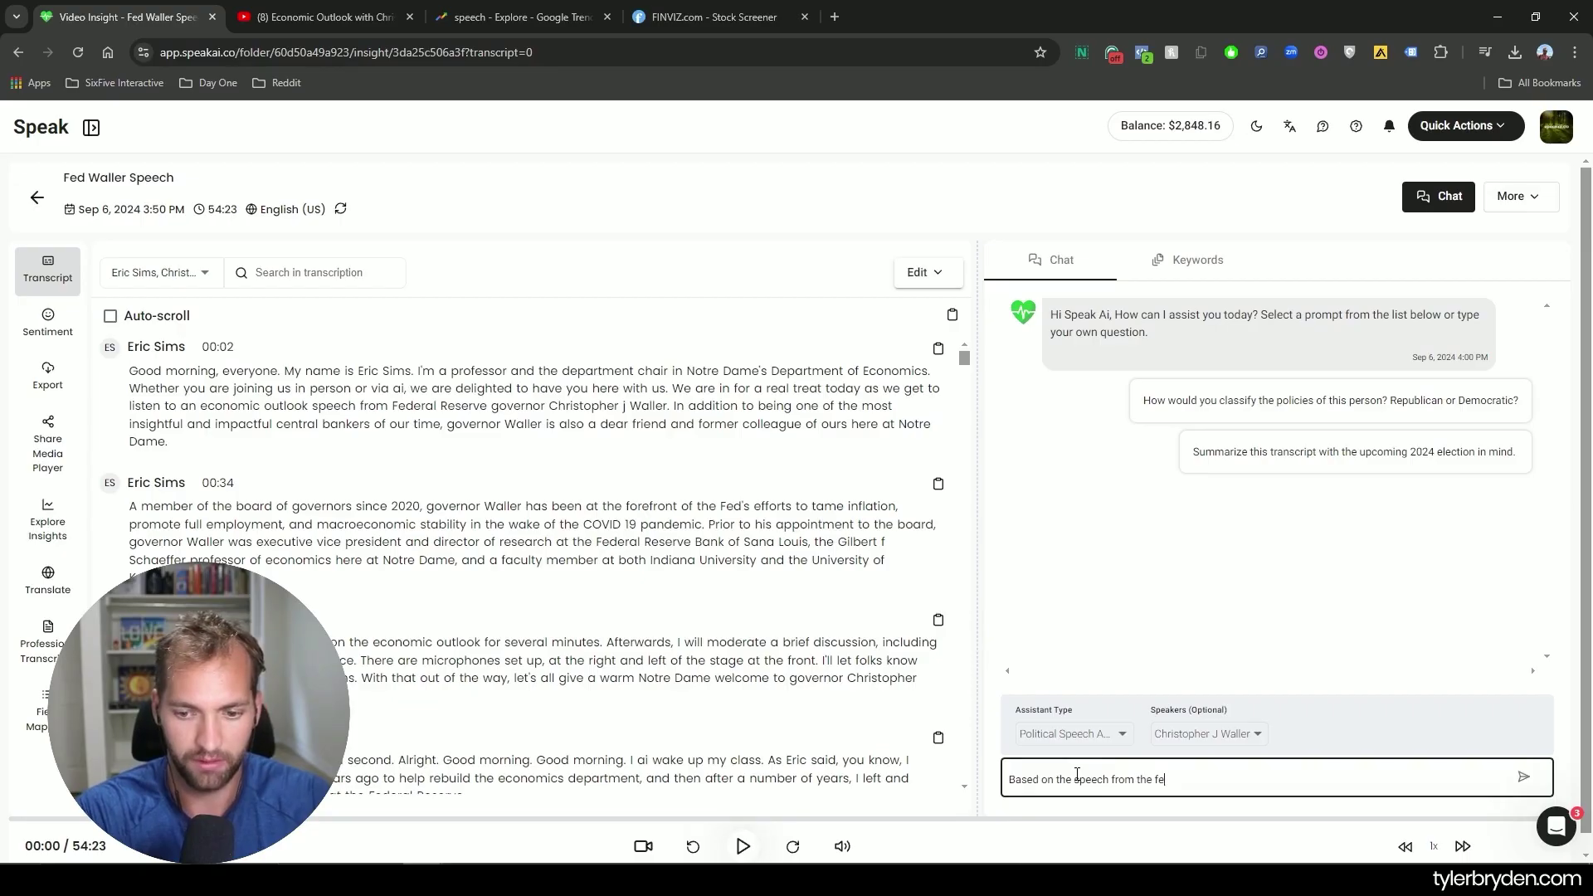
pyautogui.write('d, what do we ')
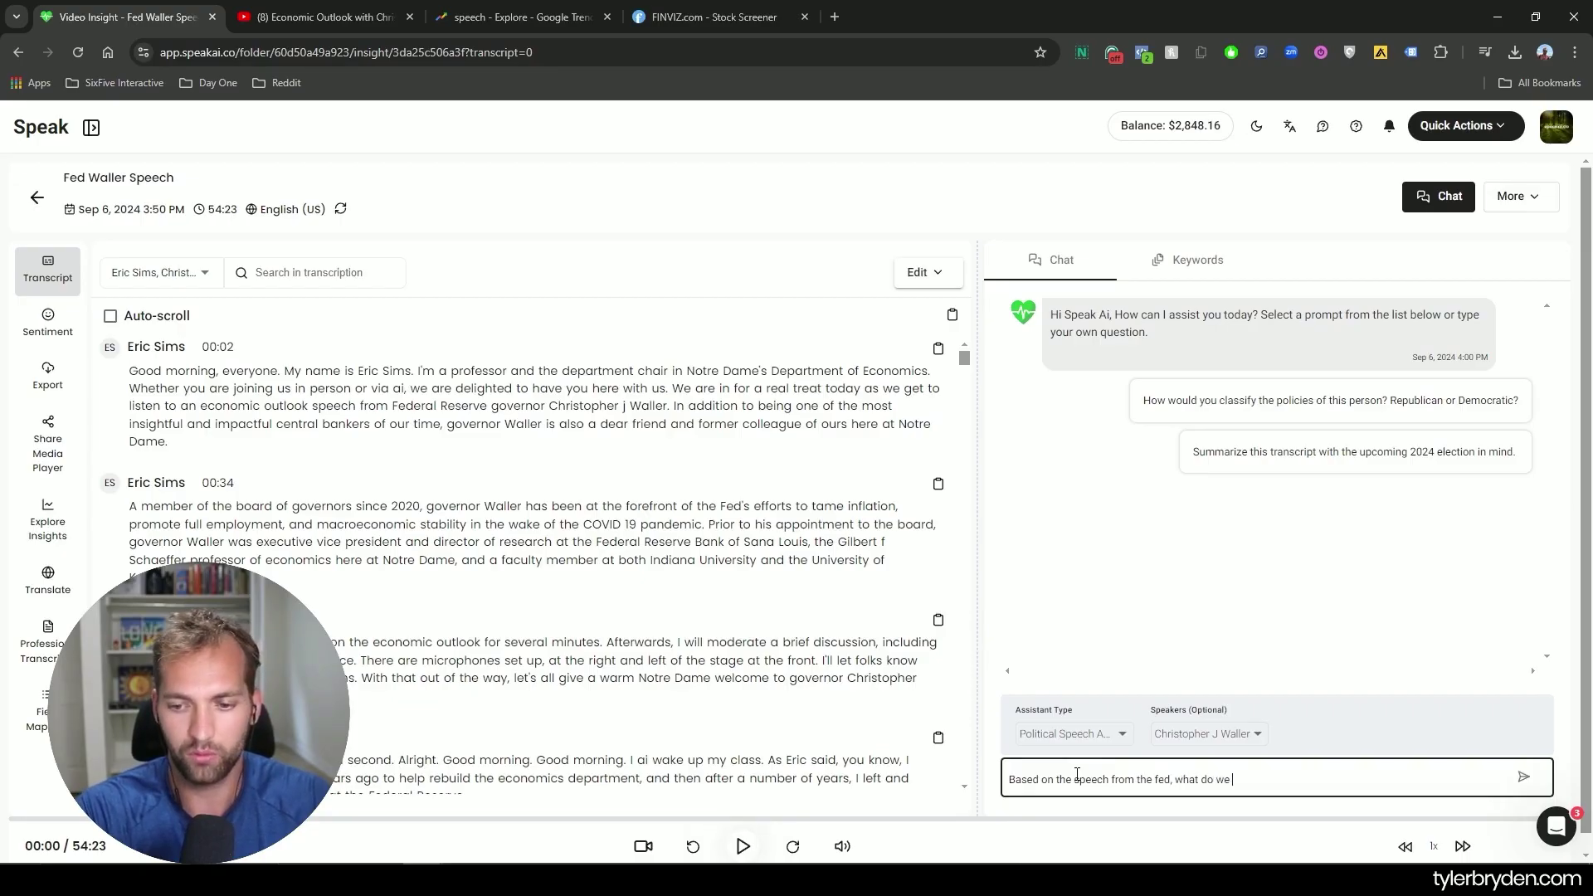
pyautogui.write('expect t')
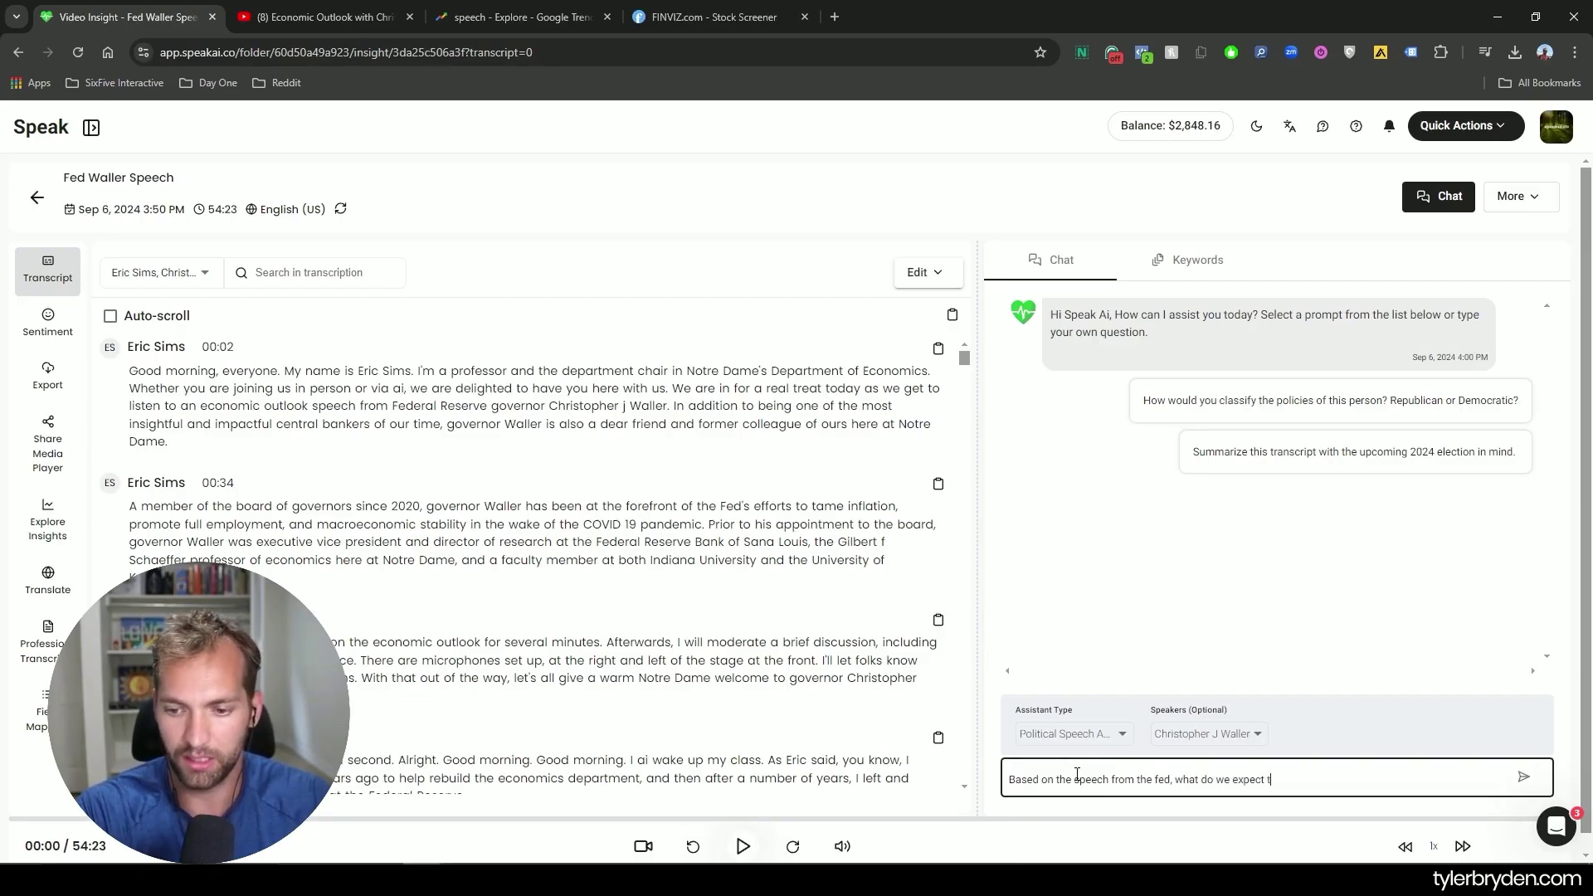
pyautogui.write('he rate cut to be in ')
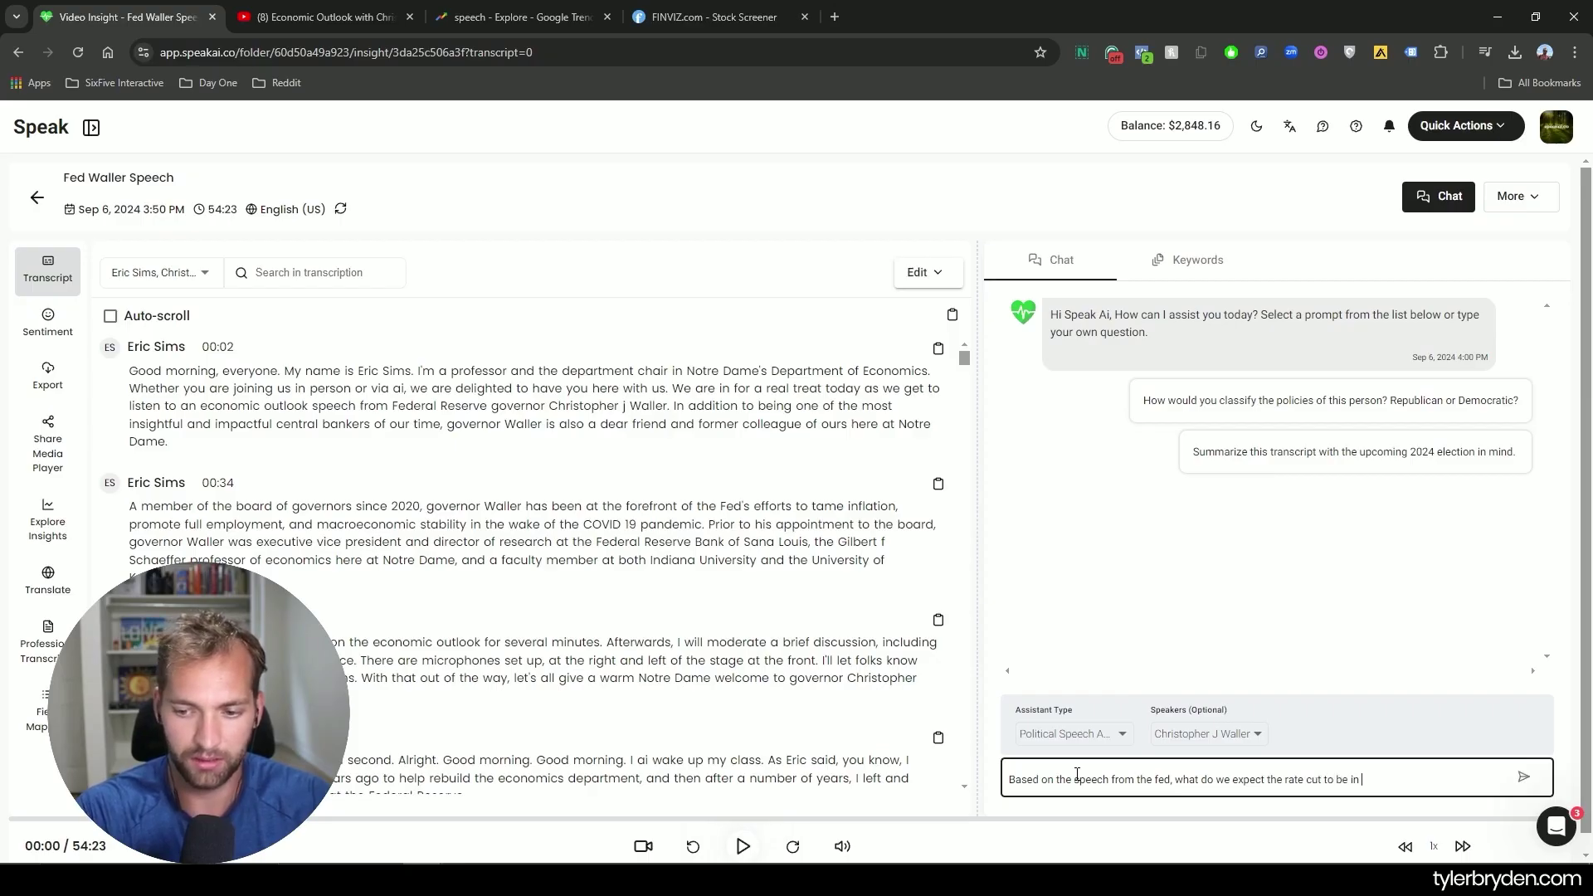
pyautogui.write('September 2024')
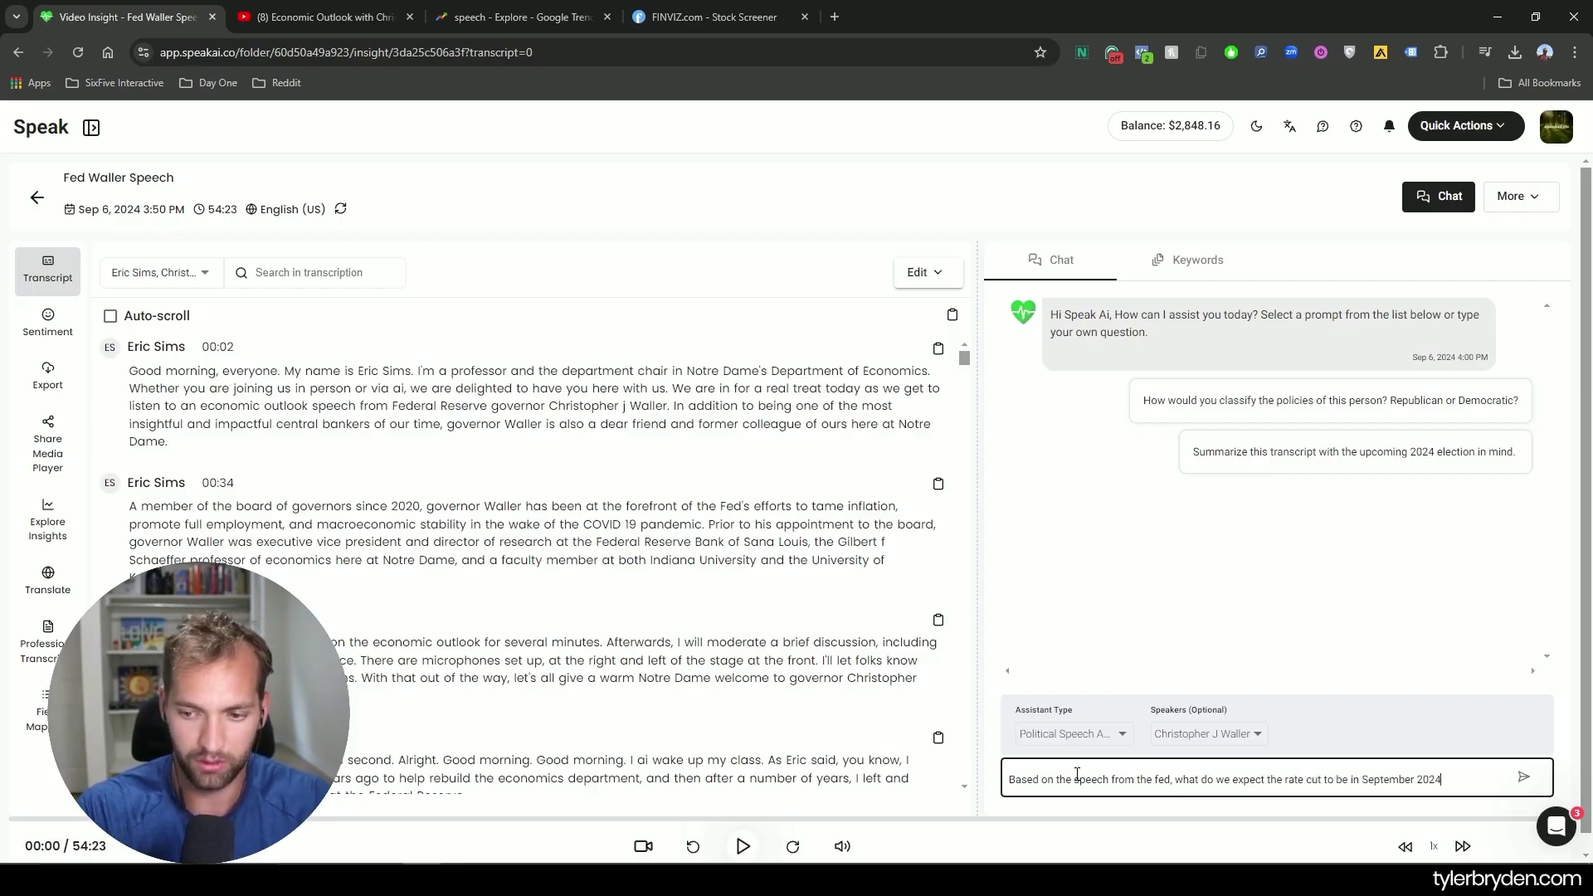
pyautogui.write('?')
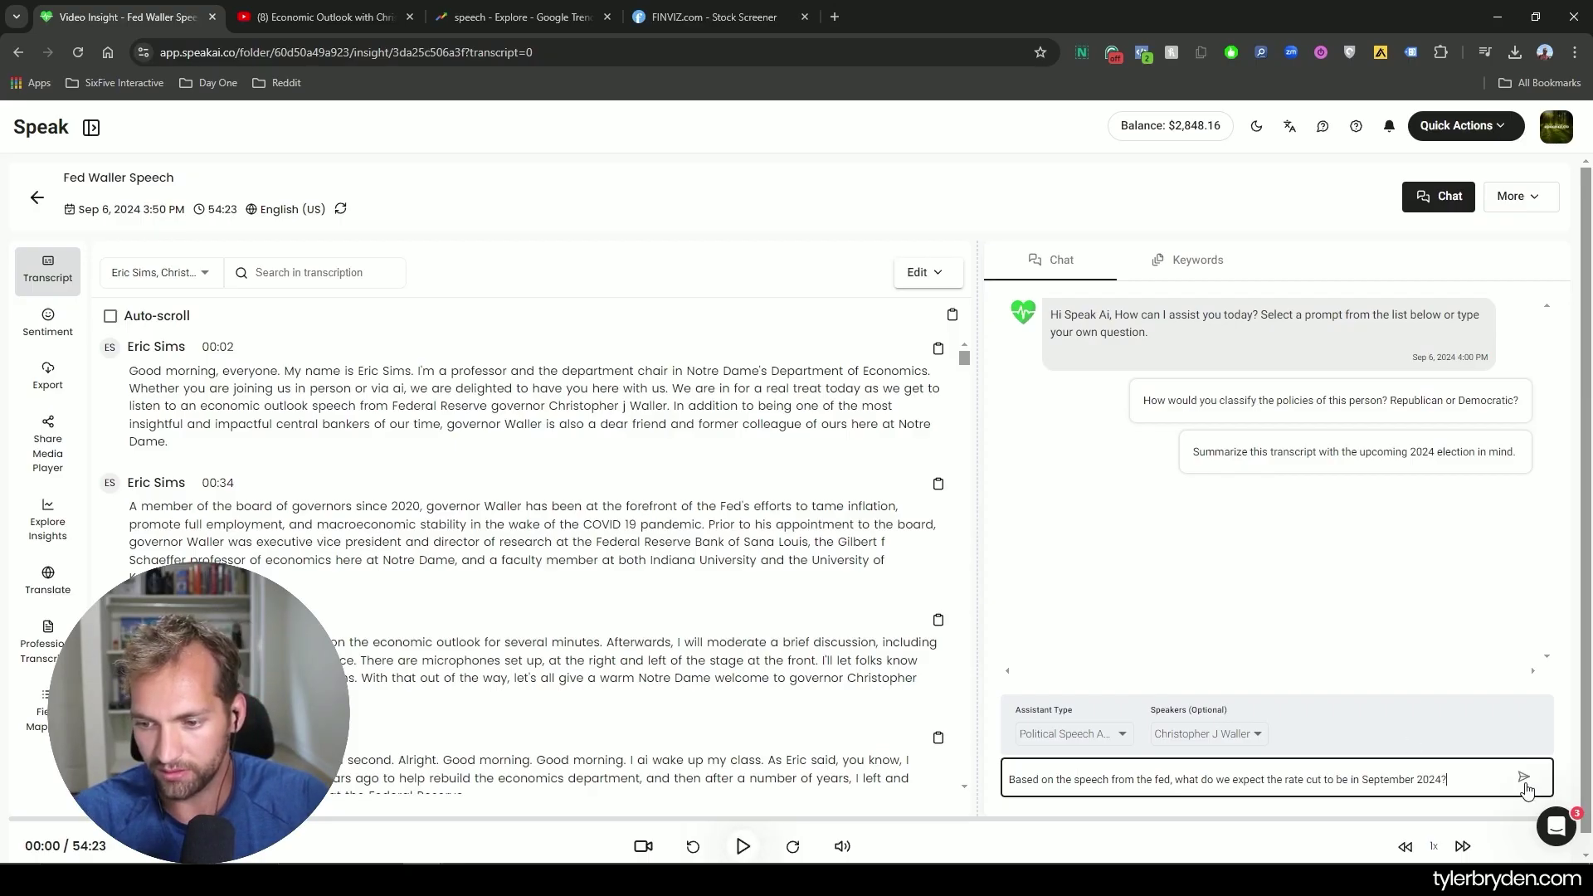
# - Append "Will it be 0.25, 0.50 or even more?" to the chat question and send it
pyautogui.write(' Will it be 0')
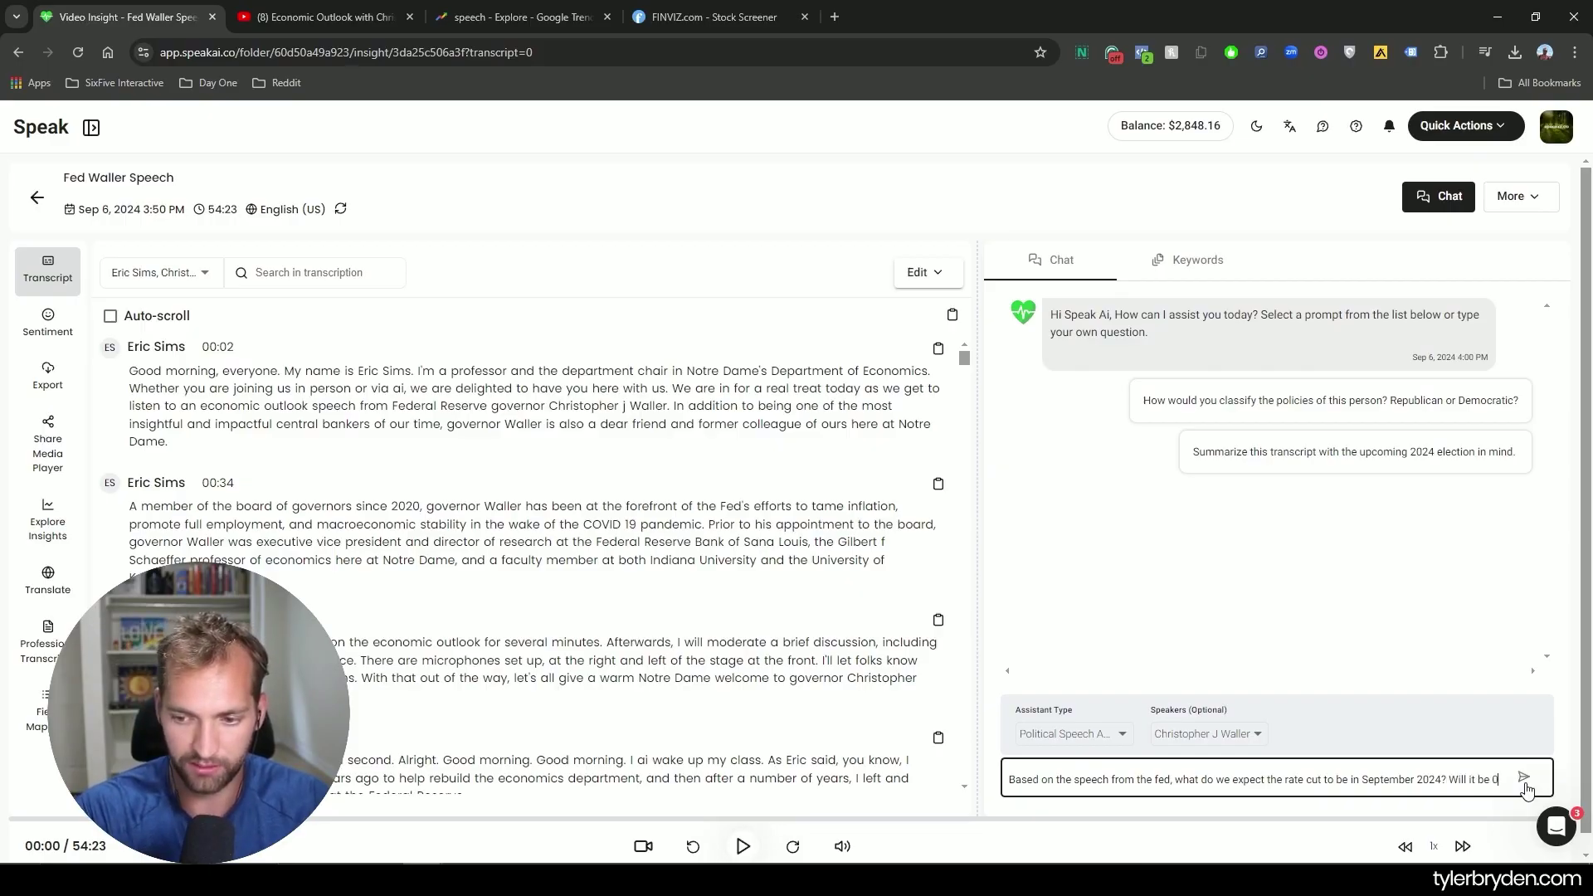
pyautogui.write('.25, 0.50')
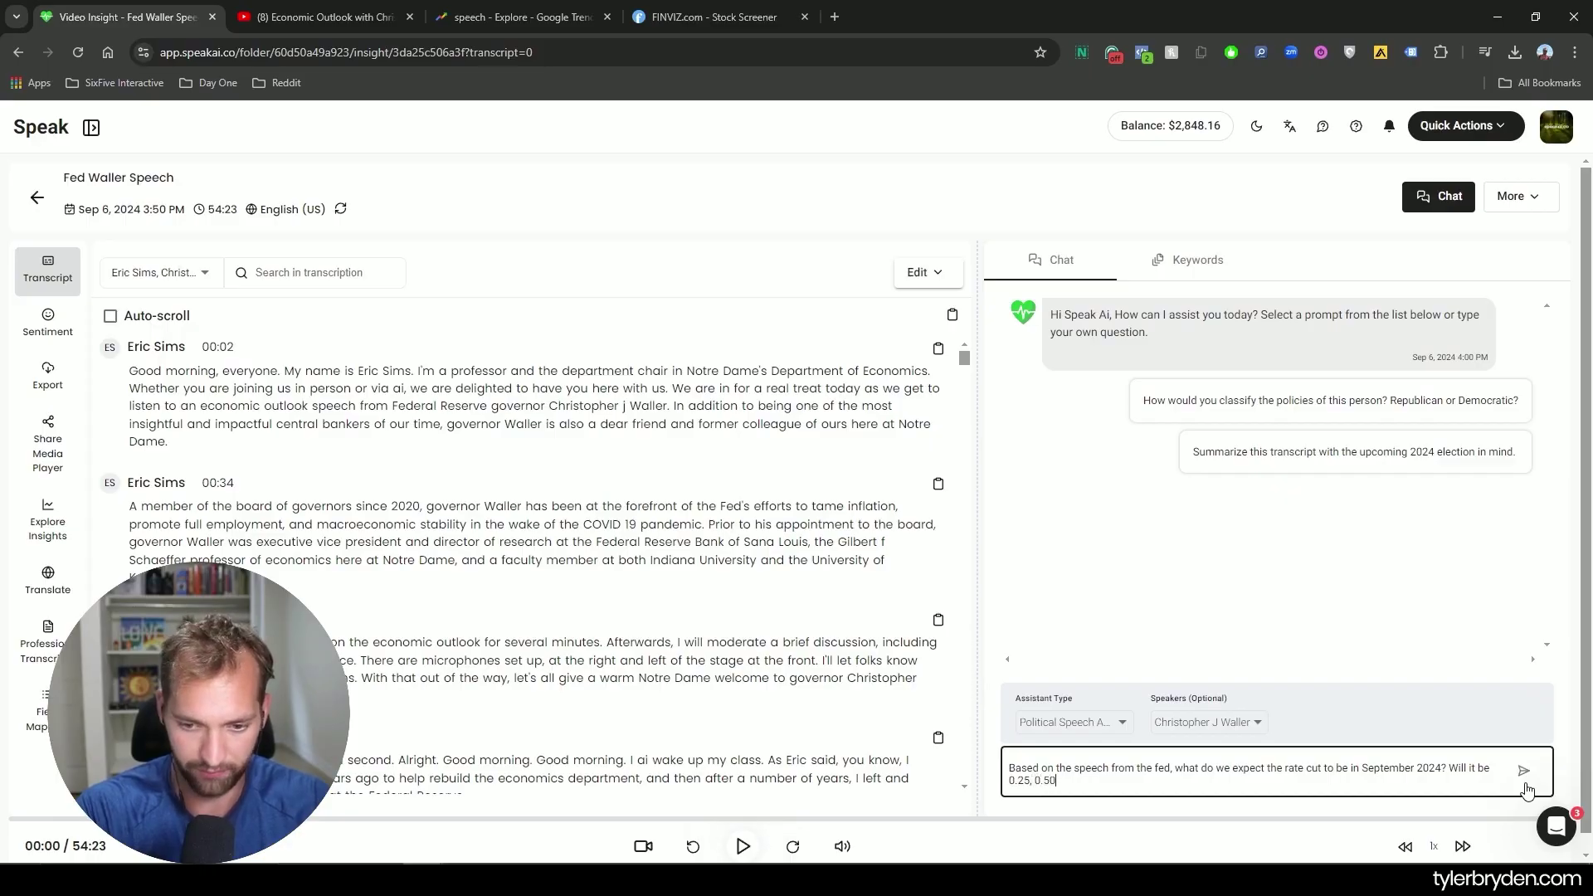
pyautogui.write(' or even more')
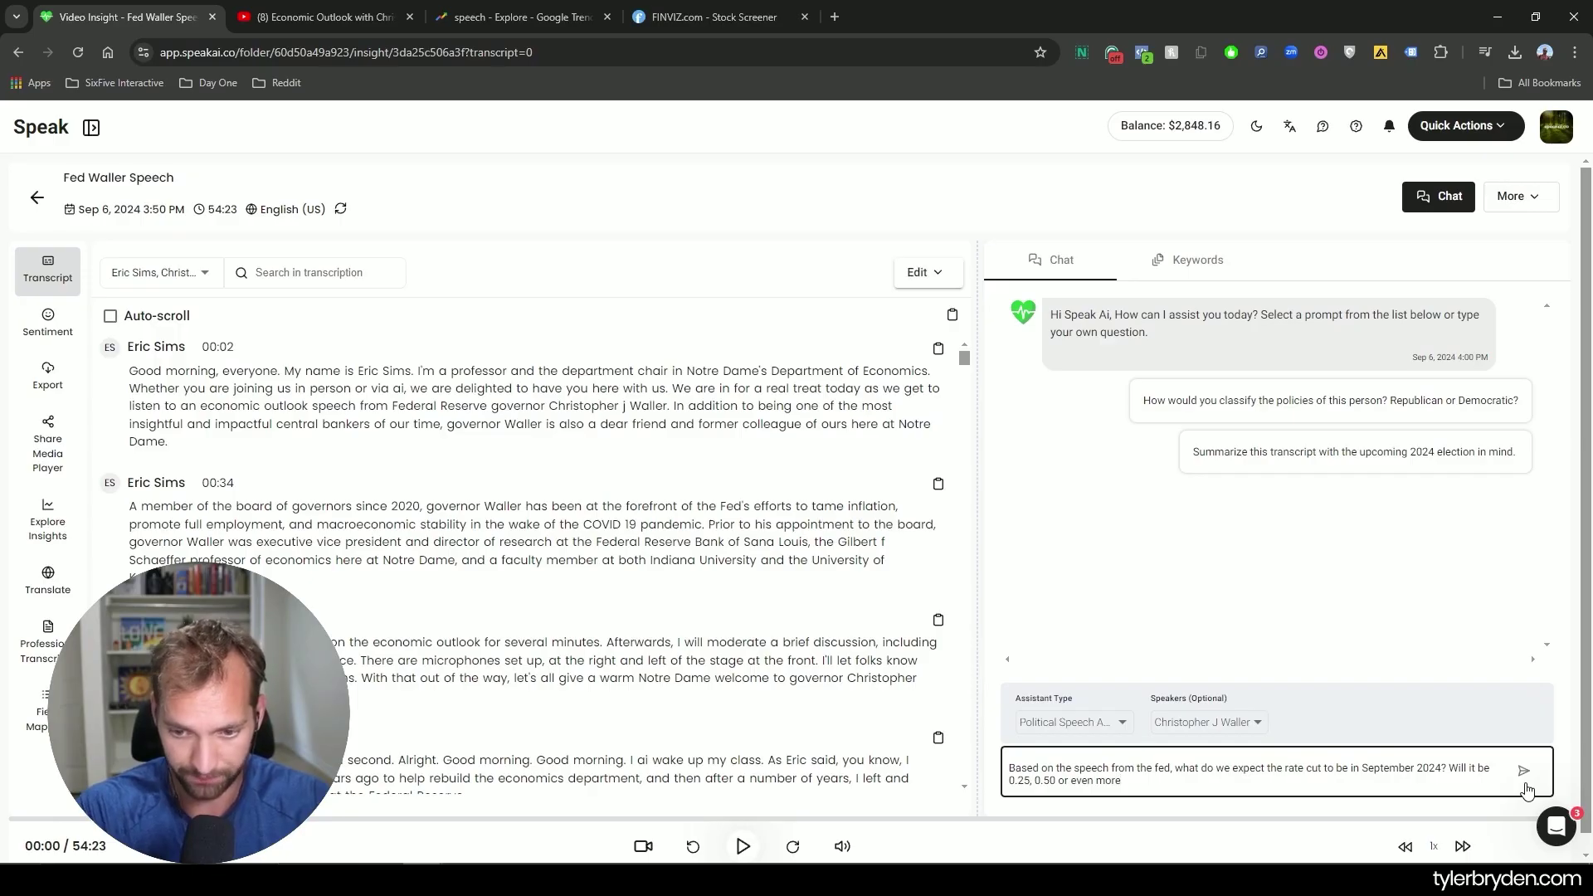
pyautogui.write('?')
pyautogui.click(1525, 784)
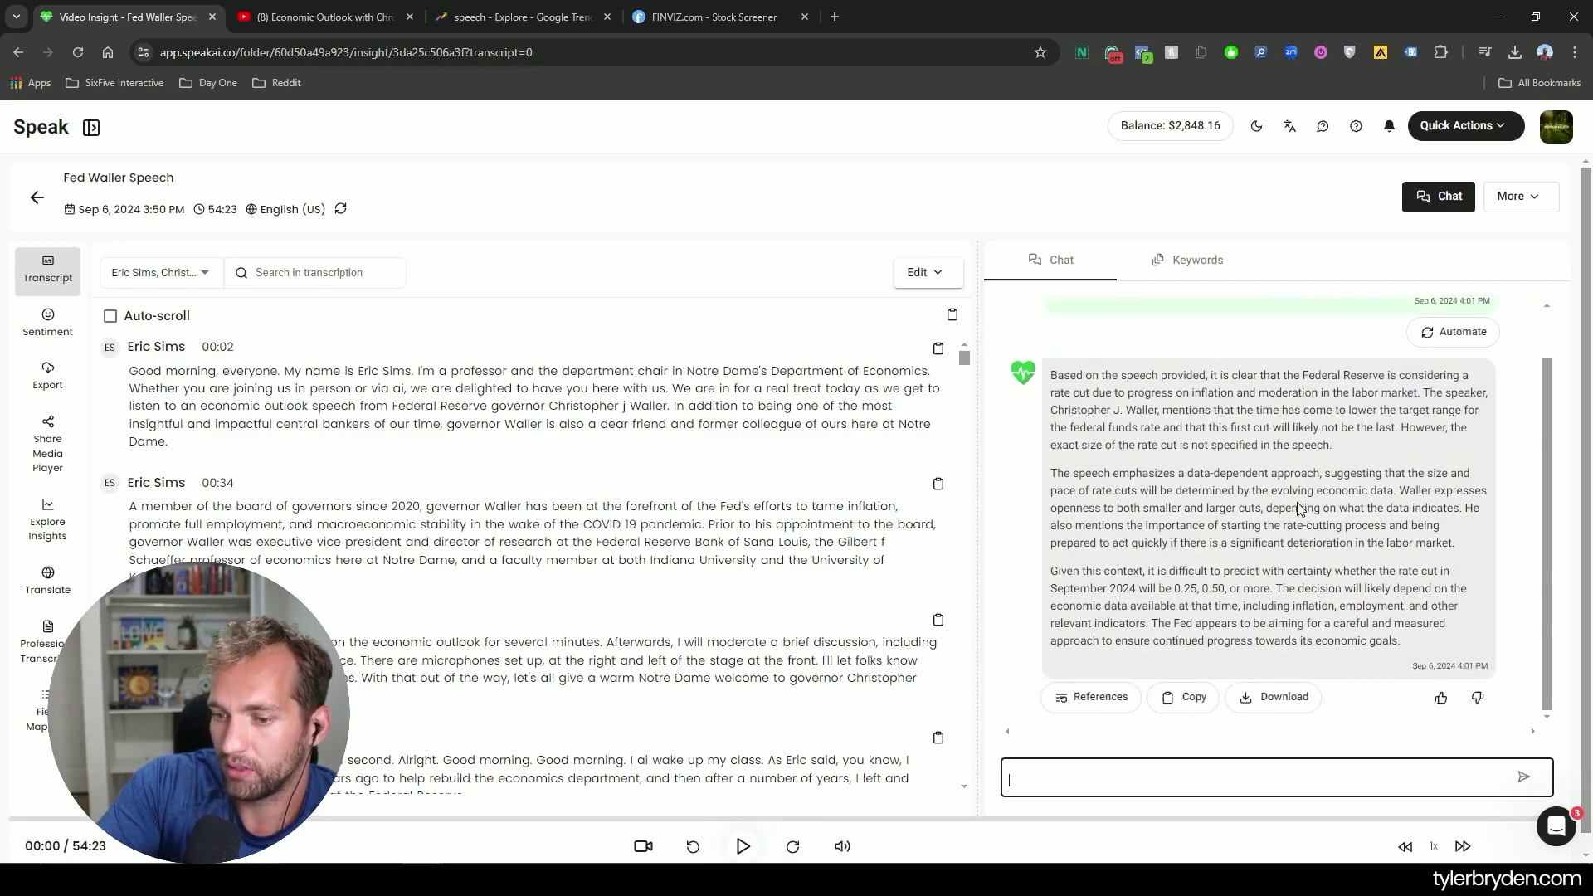
# - Read through the assistant's answer about the September 2024 rate cut and open its references
pyautogui.moveTo(1054, 473); pyautogui.dragTo(1235, 490)
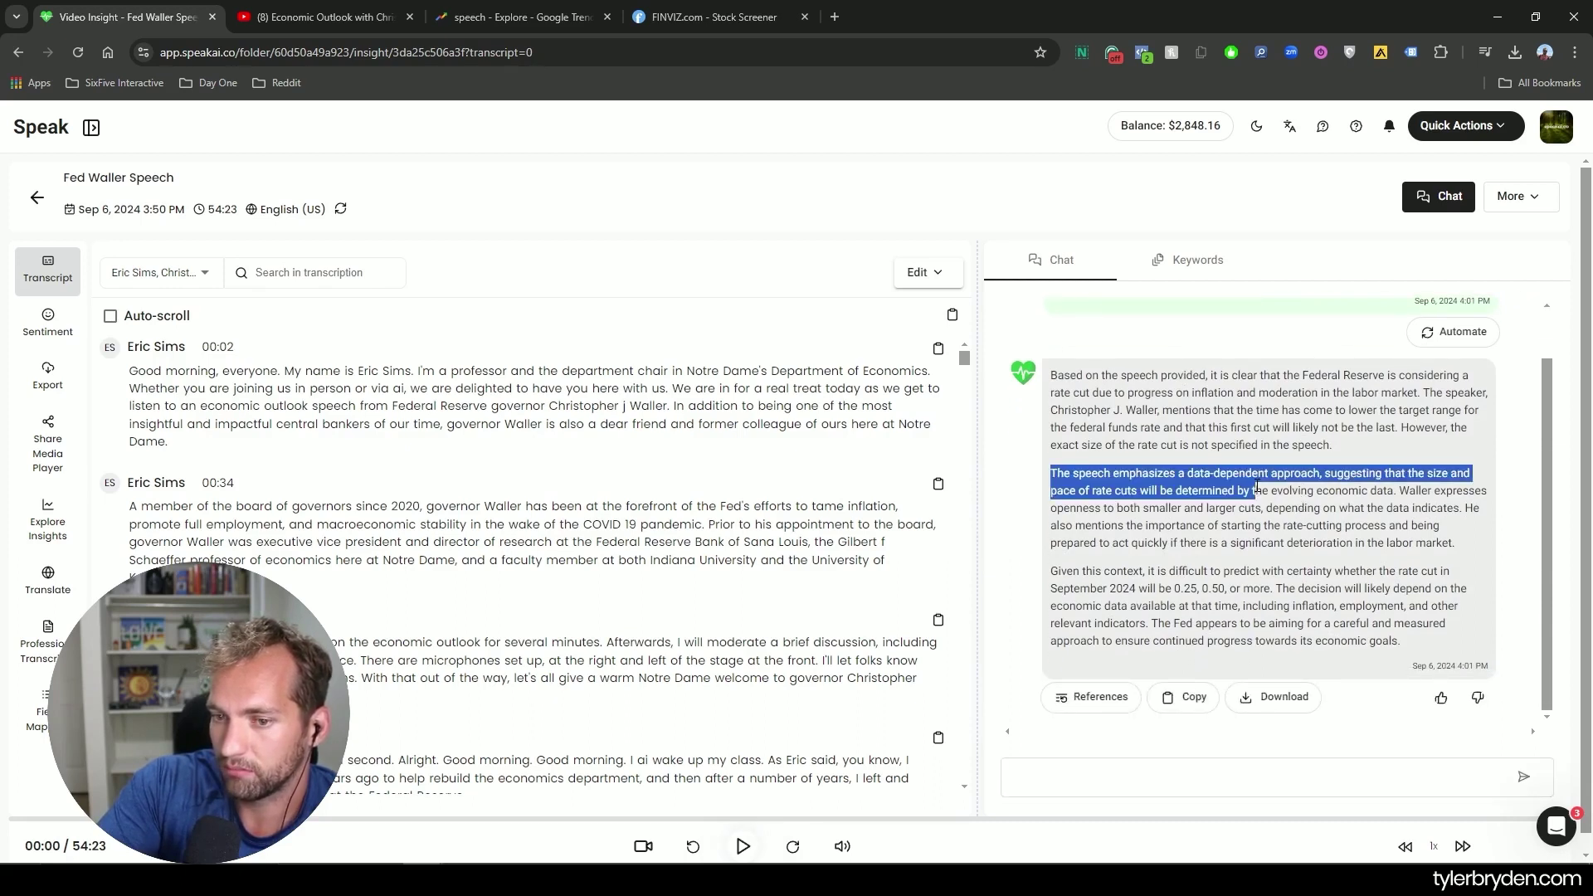
pyautogui.click(1235, 490)
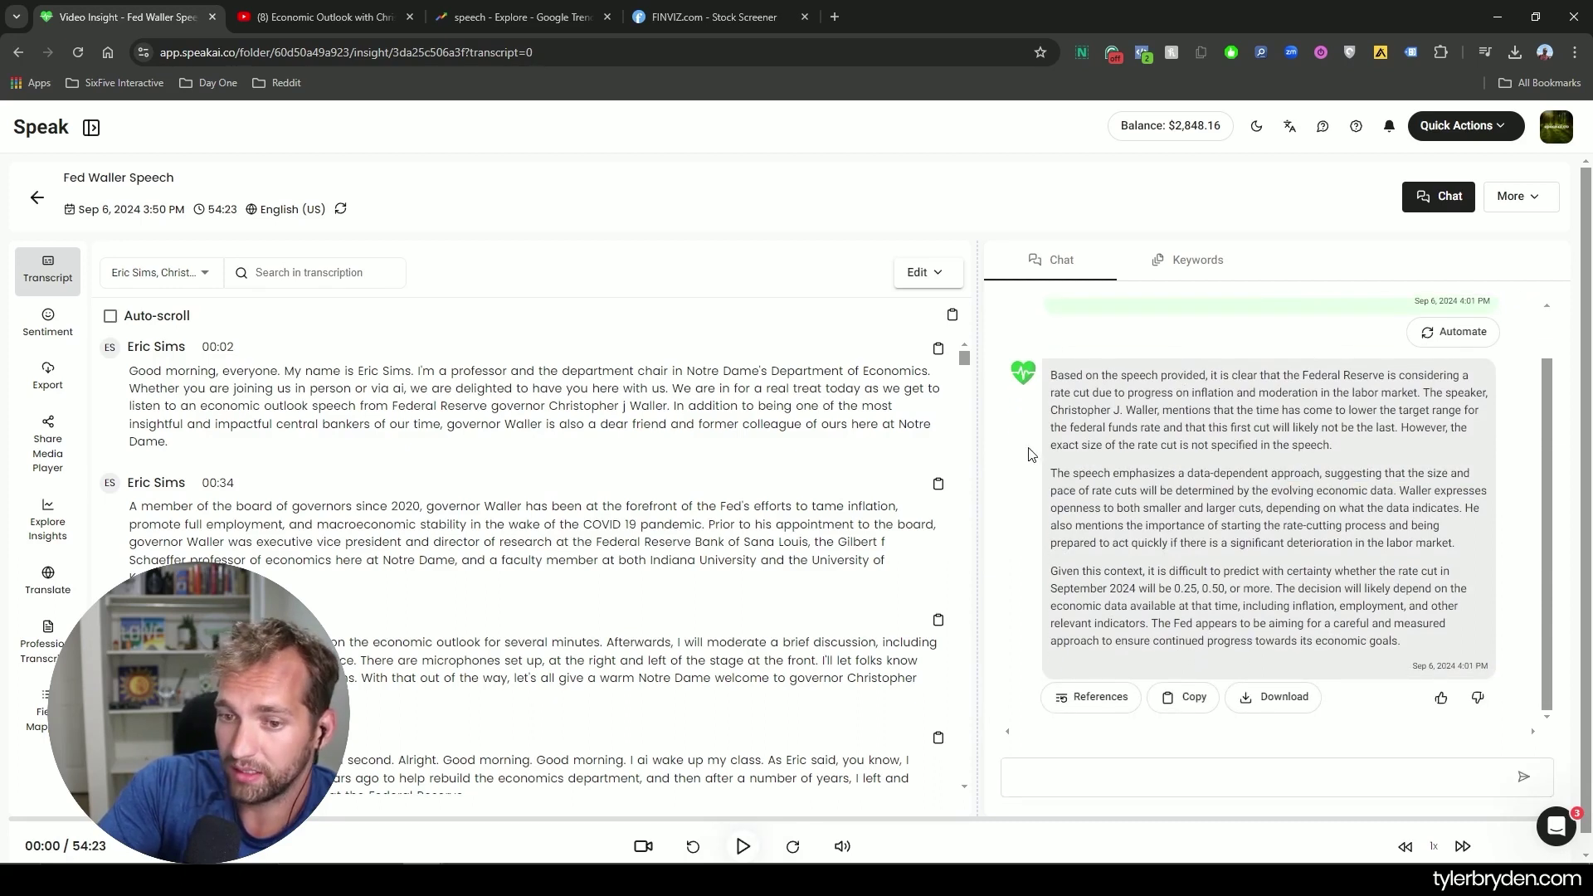
pyautogui.moveTo(1051, 473); pyautogui.dragTo(1284, 551)
pyautogui.click(1285, 564)
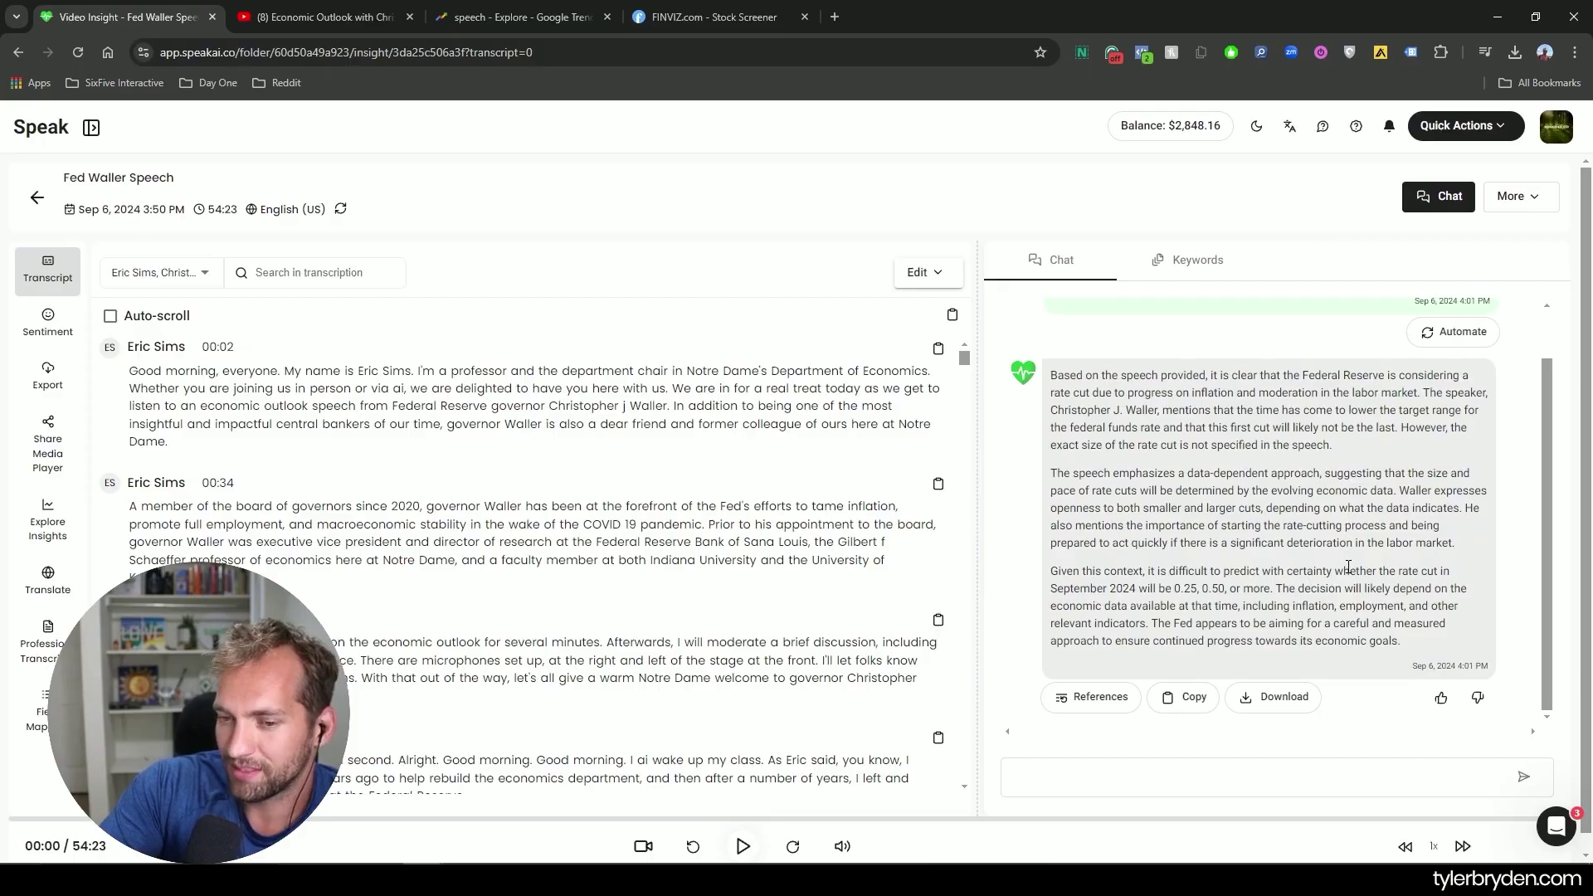
pyautogui.moveTo(1090, 588); pyautogui.dragTo(1181, 607)
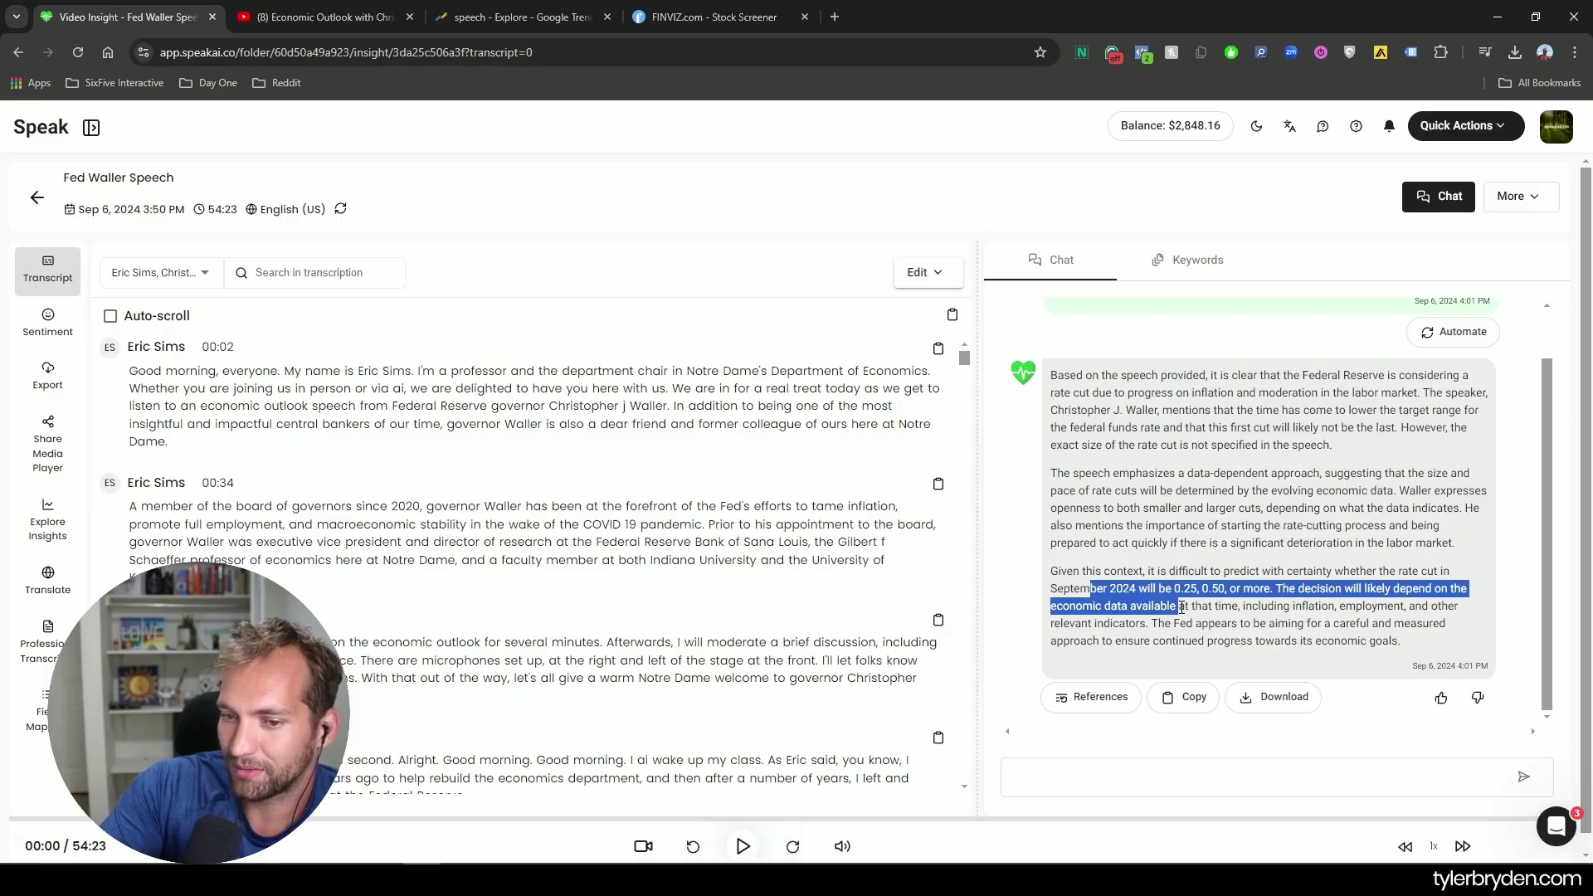
pyautogui.click(1185, 643)
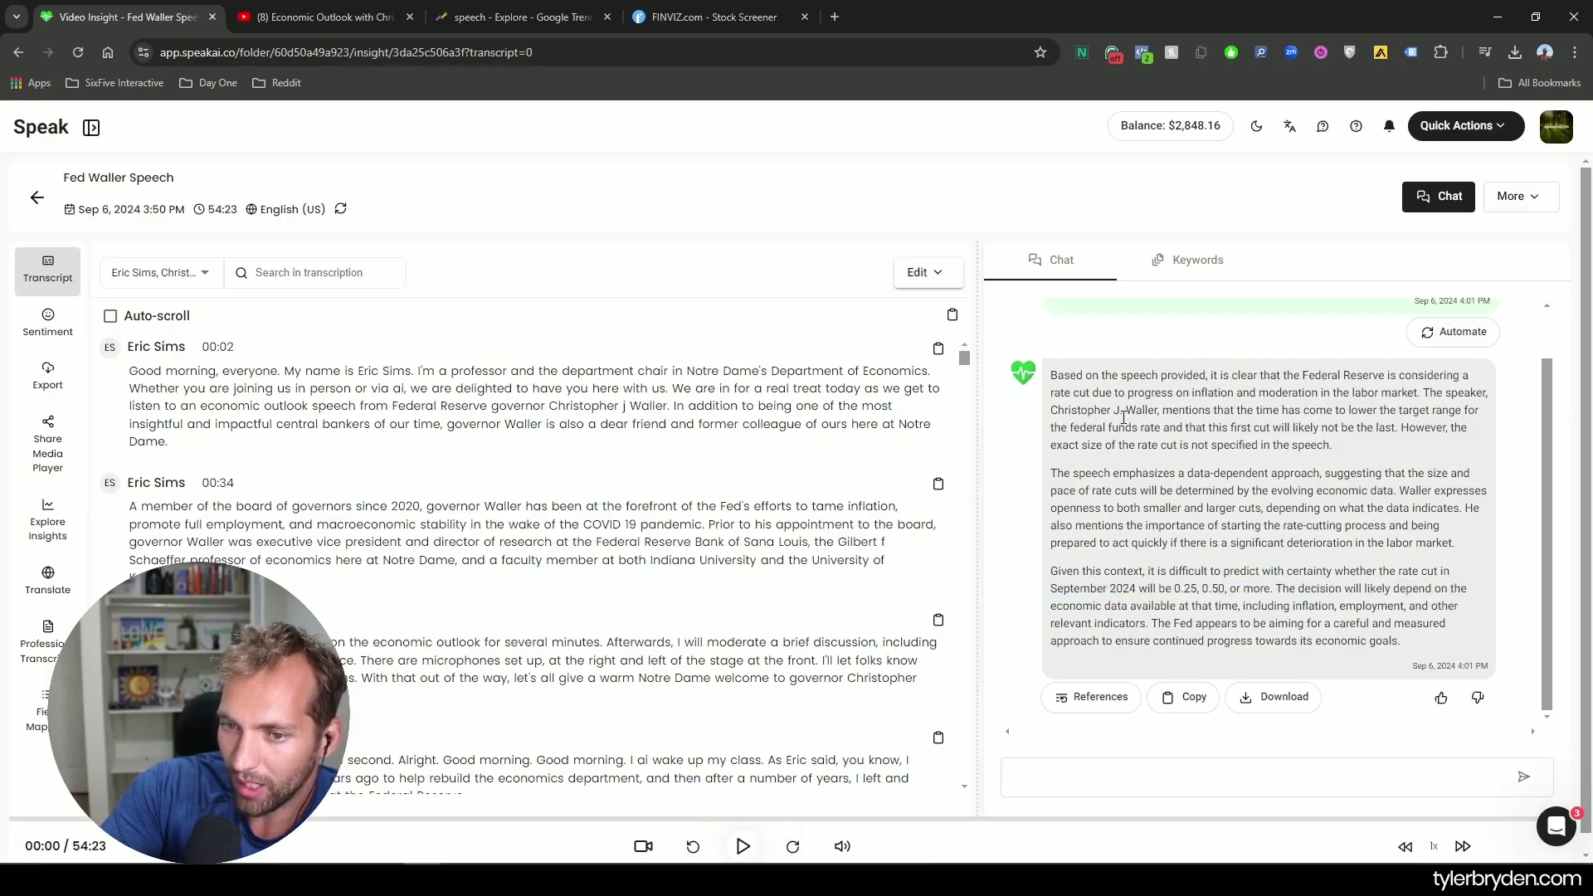
pyautogui.moveTo(1124, 410); pyautogui.dragTo(1286, 541)
pyautogui.click(1264, 574)
pyautogui.click(1158, 775)
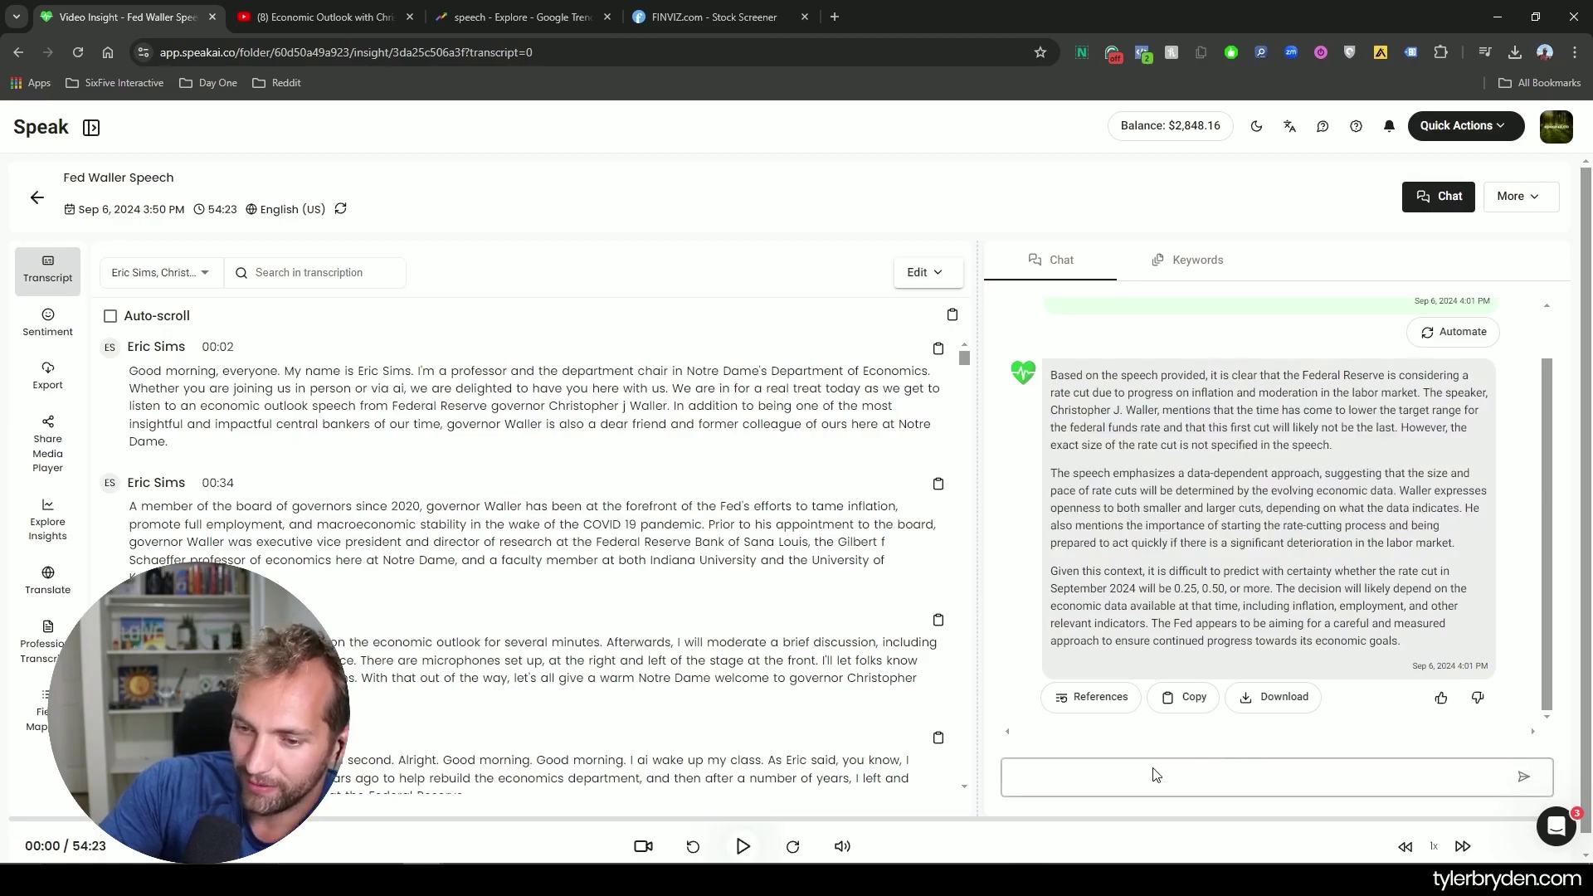
pyautogui.click(1093, 697)
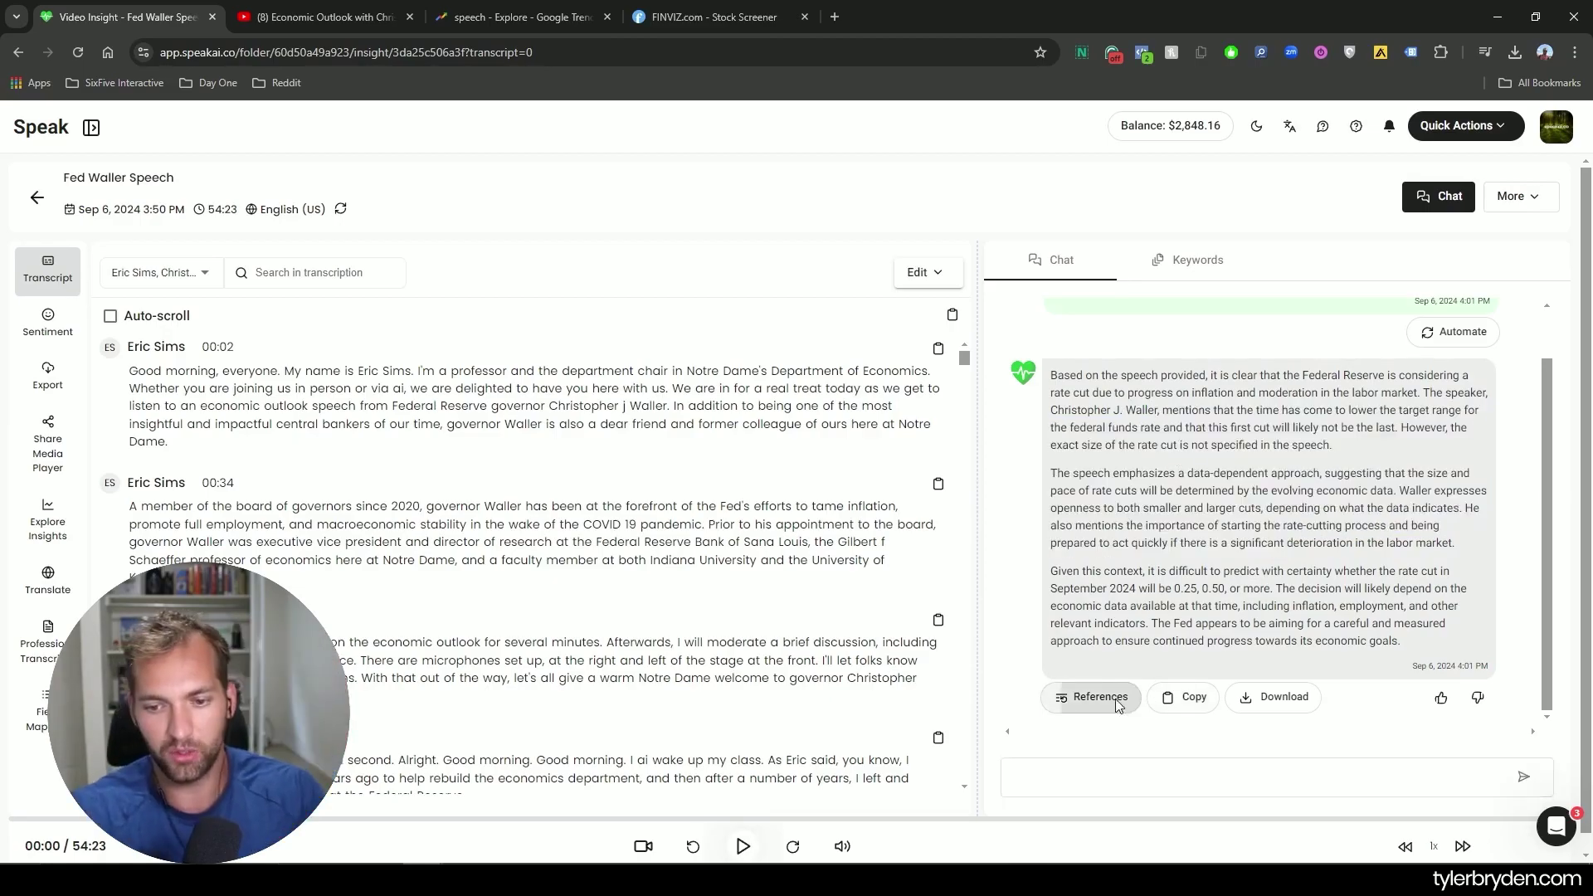
# - Read through the answer's transcript references and close them
pyautogui.scroll(-10, 864, 551)
pyautogui.scroll(10, 863, 551)
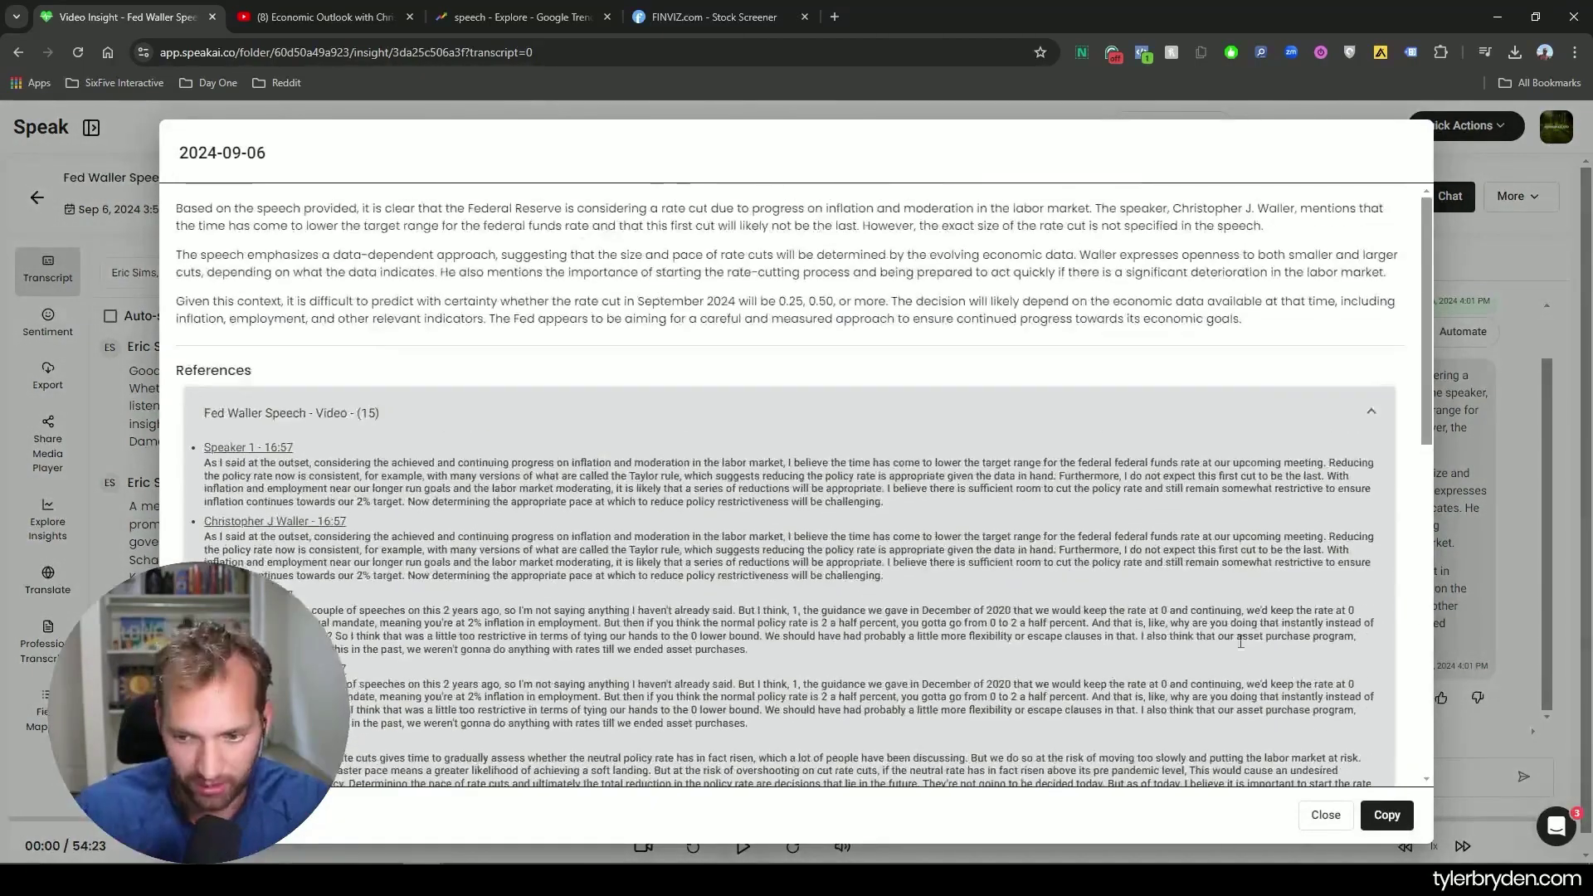
pyautogui.scroll(-5, 1228, 644)
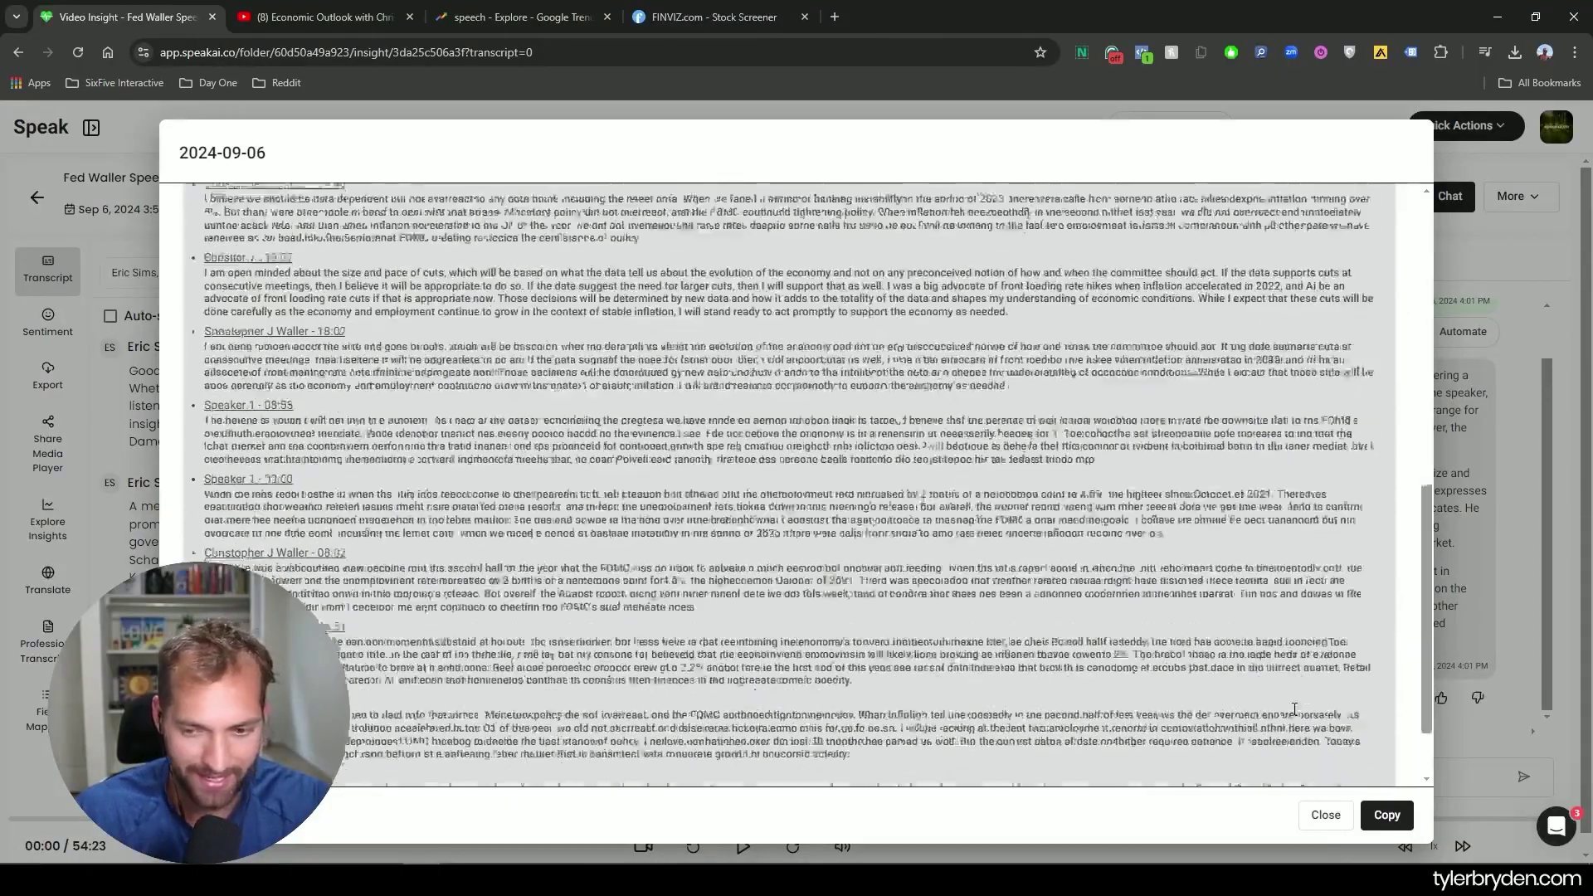
pyautogui.click(1326, 815)
# - Write the chat question "I want to force you to make a decision - what is the probability of a 0.25 and a 0.50 cut."
pyautogui.click(1149, 774)
pyautogui.write('I wan')
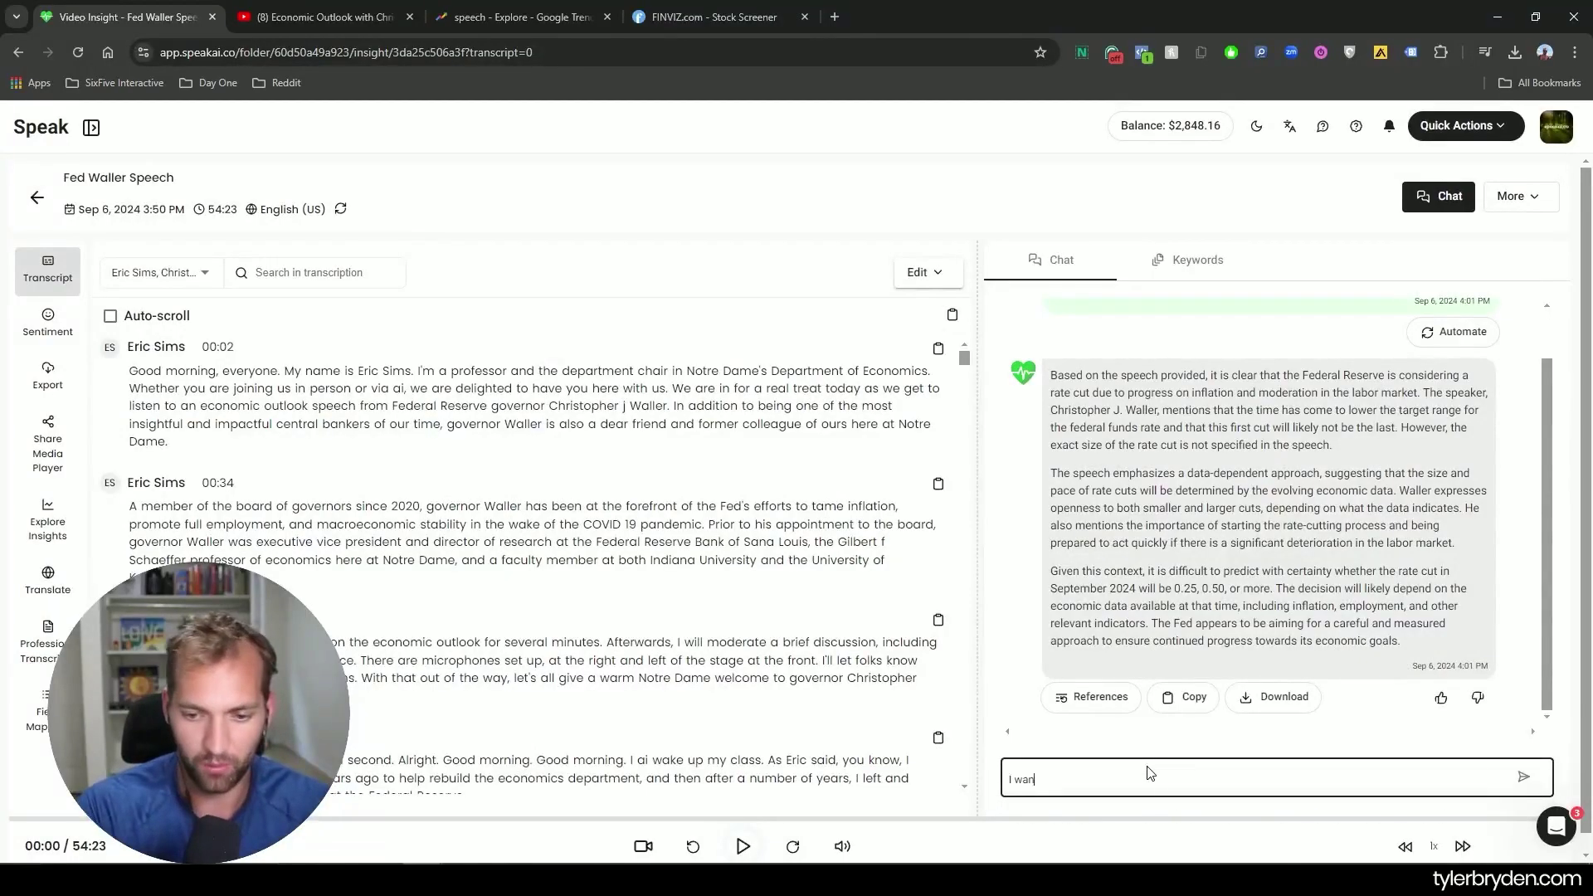
pyautogui.write('t to force you to make ')
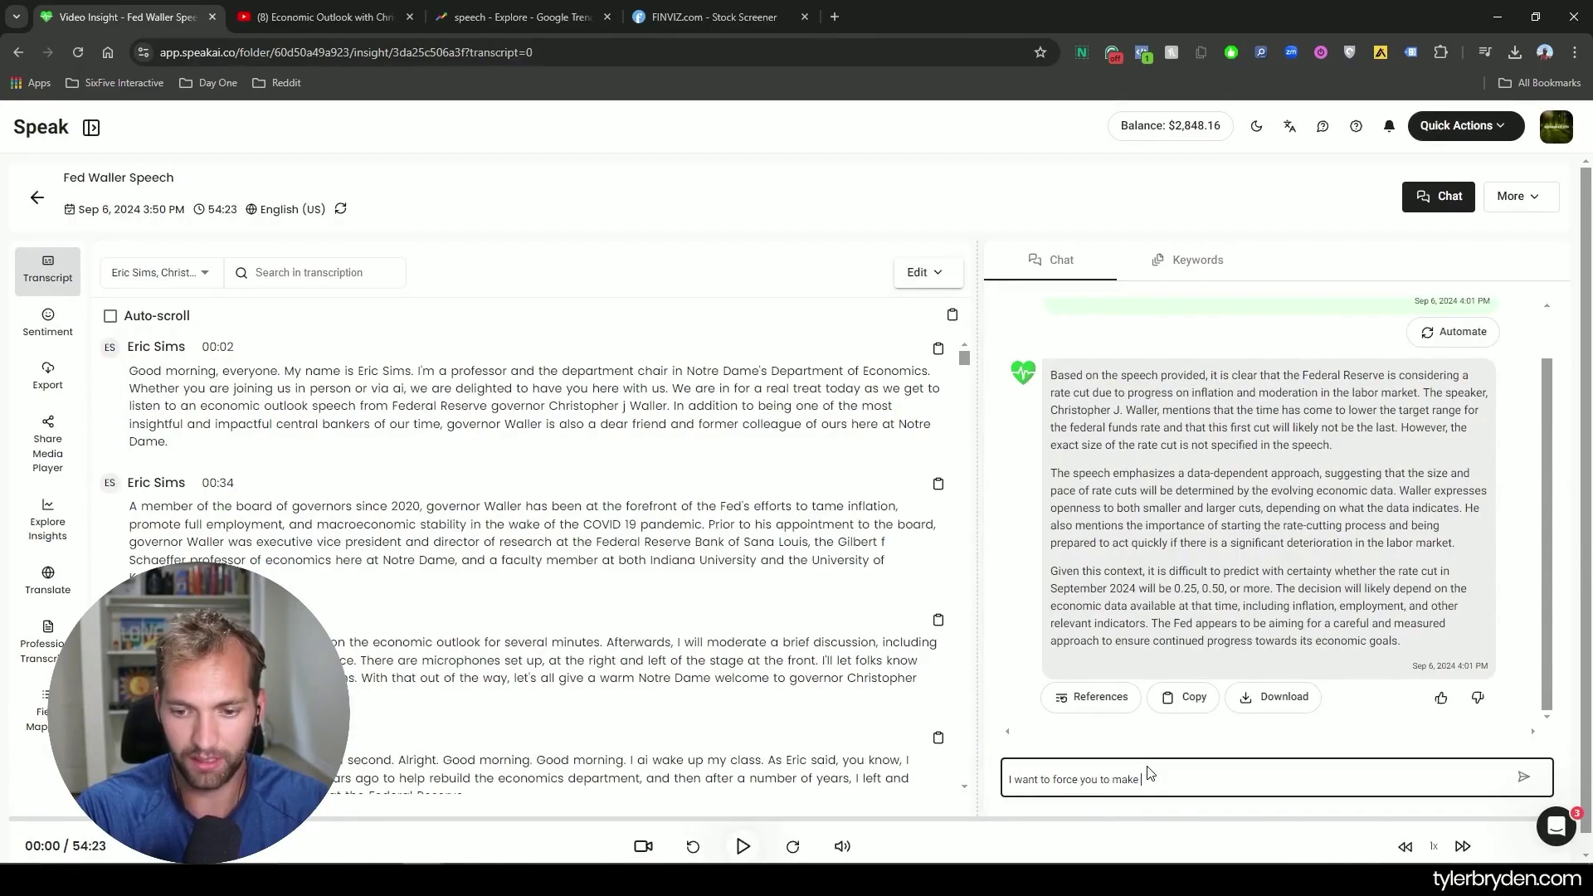
pyautogui.write('a decision - wha')
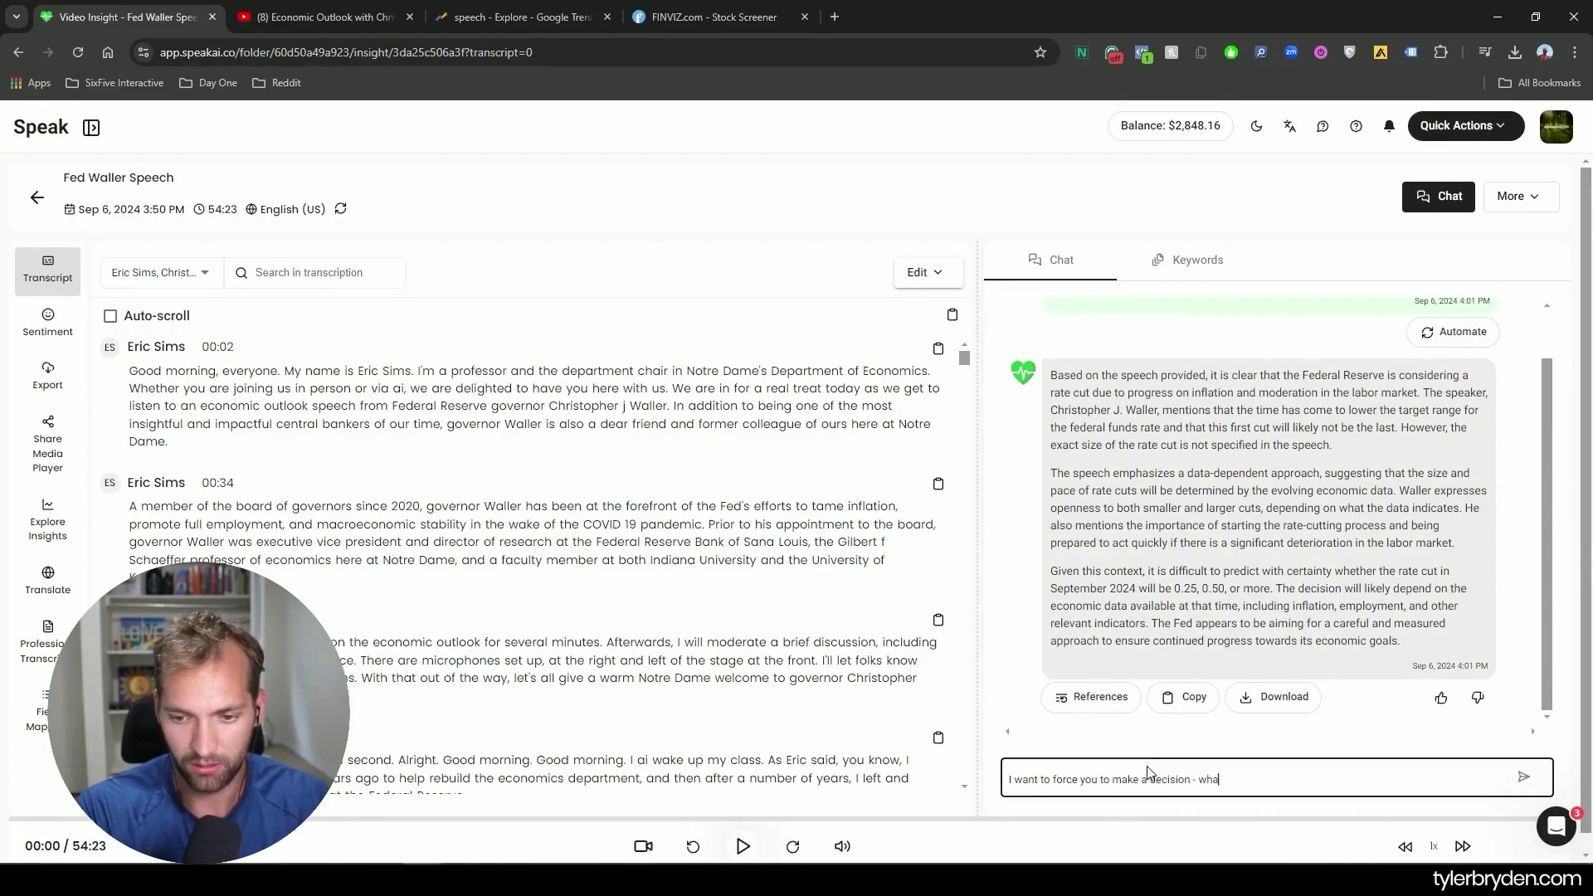
pyautogui.write('ha')
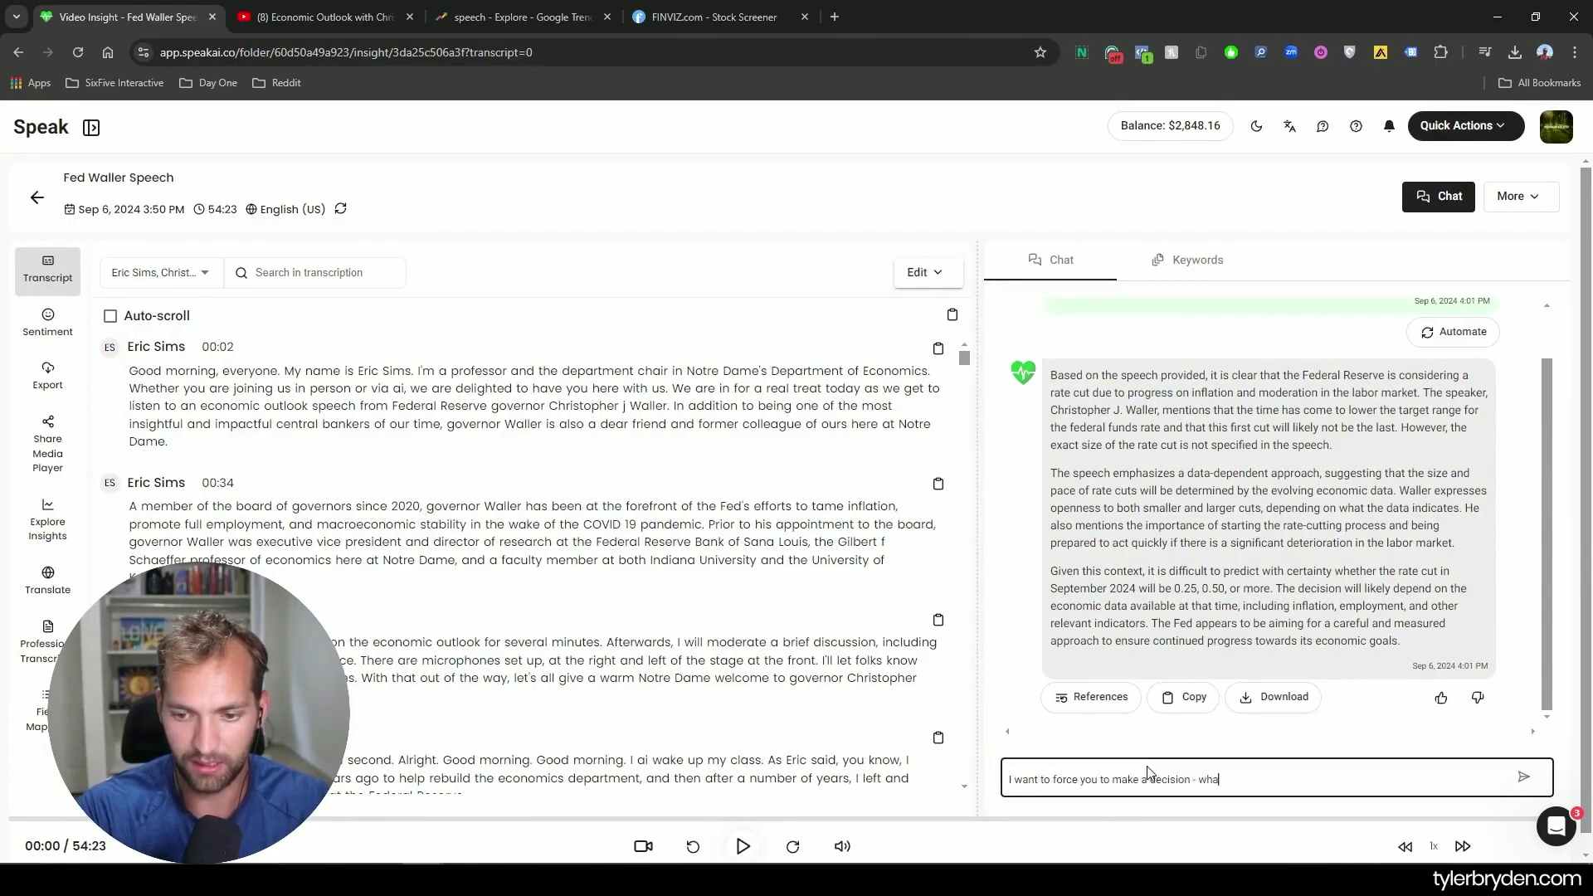
pyautogui.write('t is the probability of')
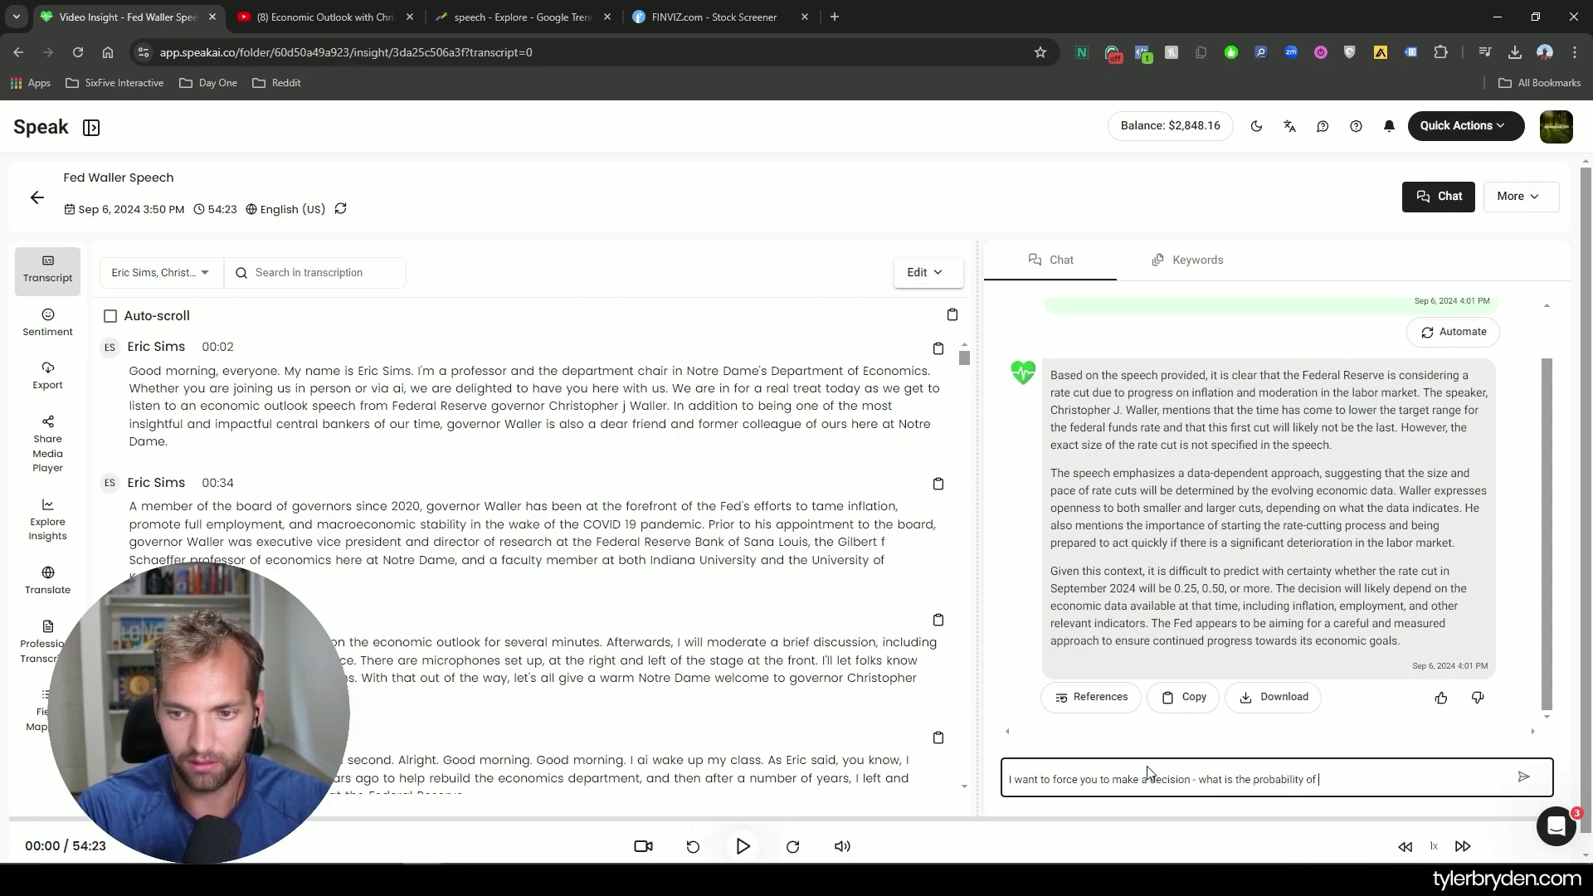
pyautogui.write(' a')
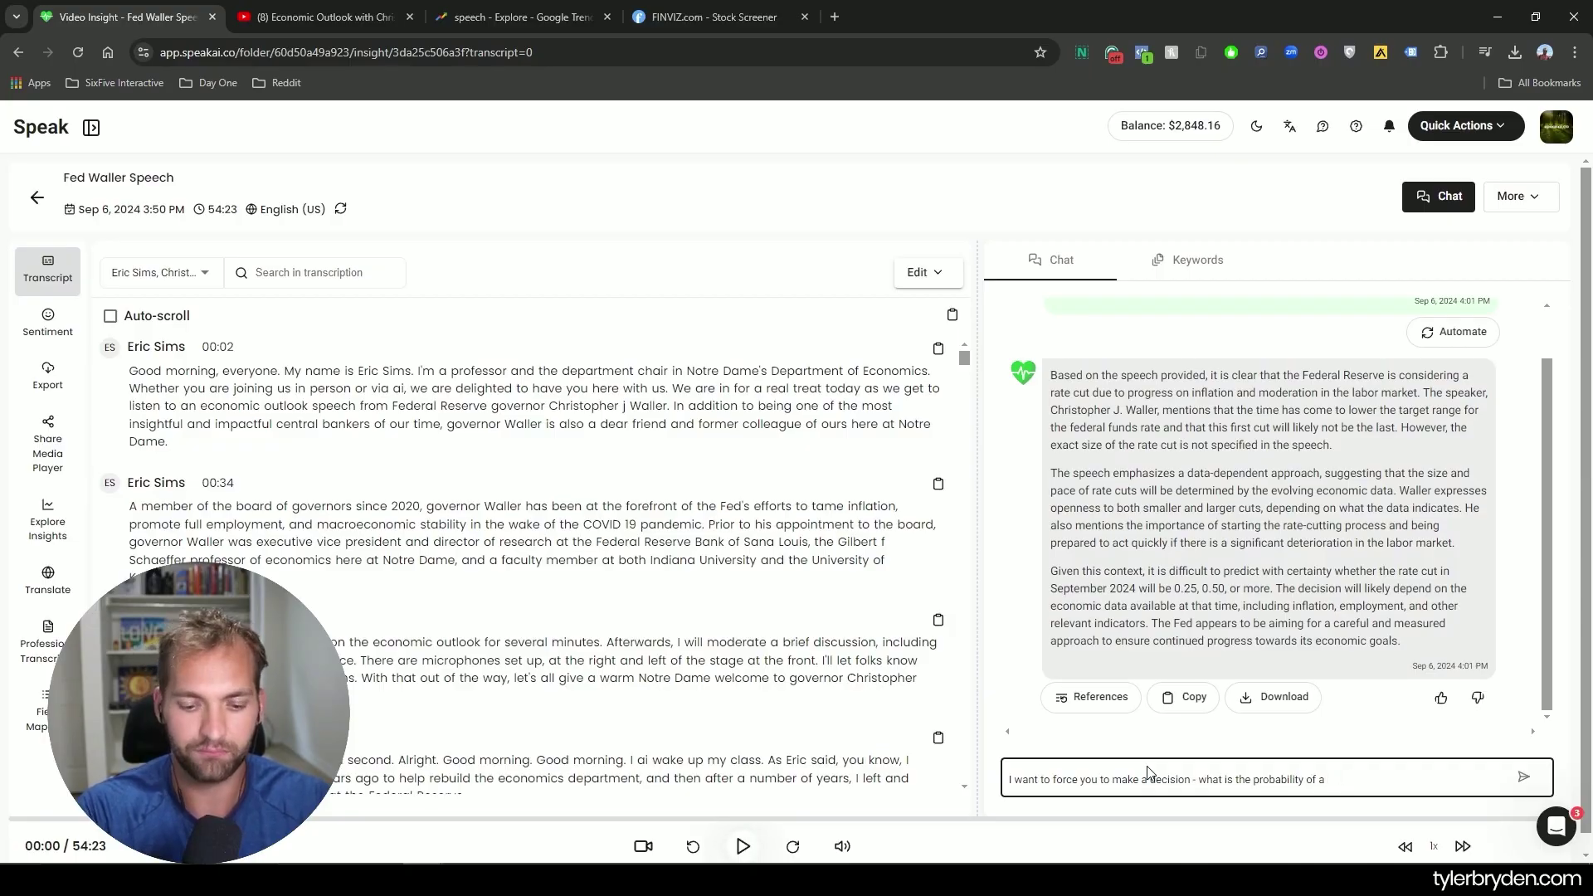
pyautogui.write(' cut.24 ')
pyautogui.write(' and ')
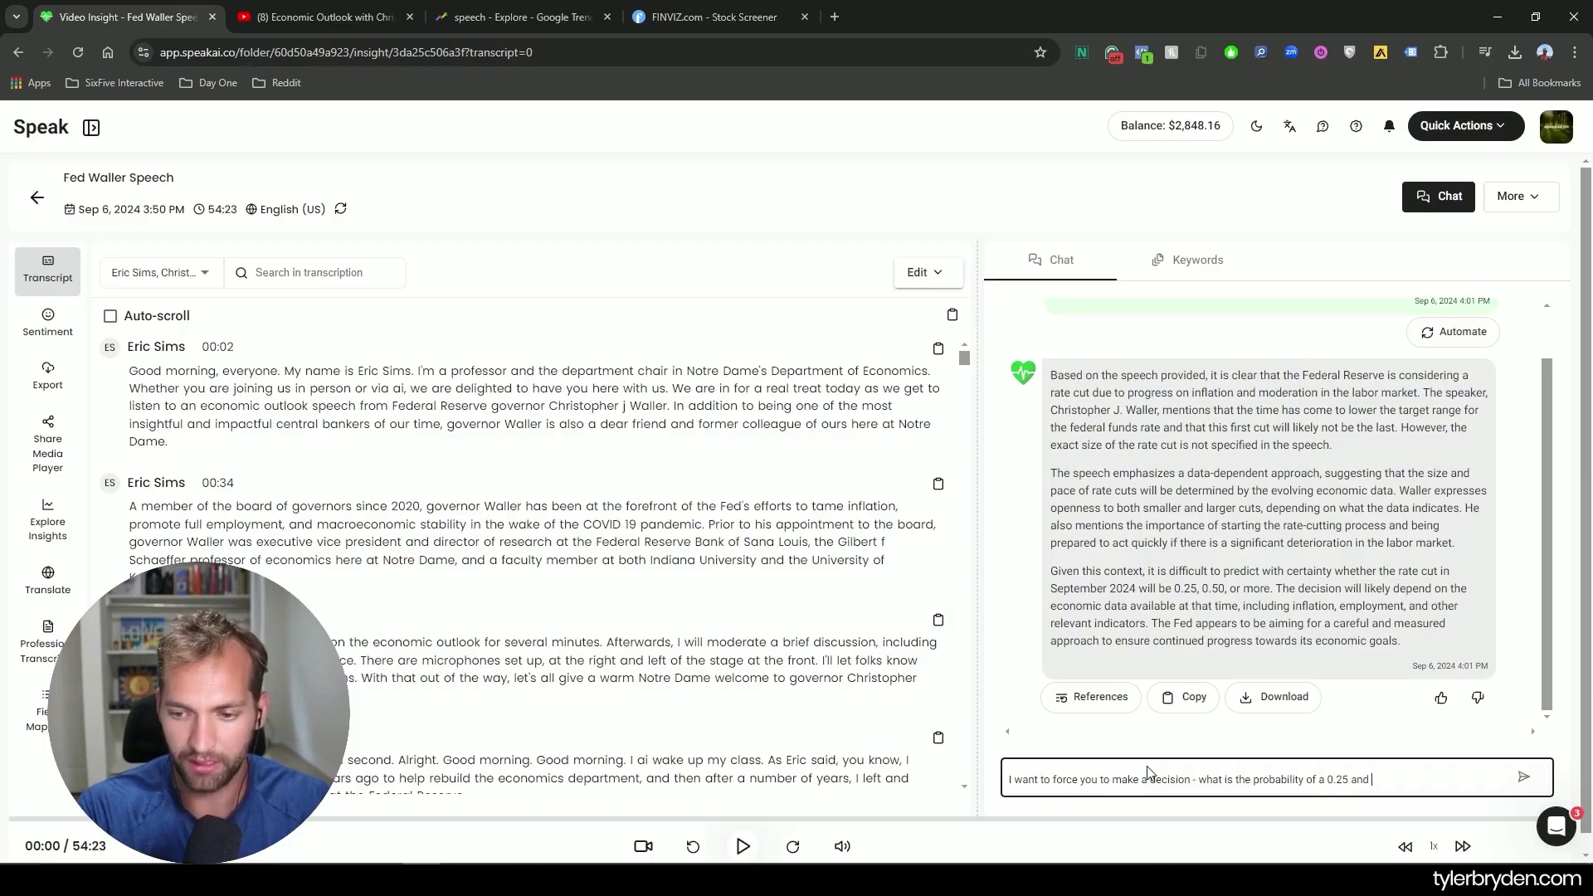
pyautogui.write('a 0.50 cu')
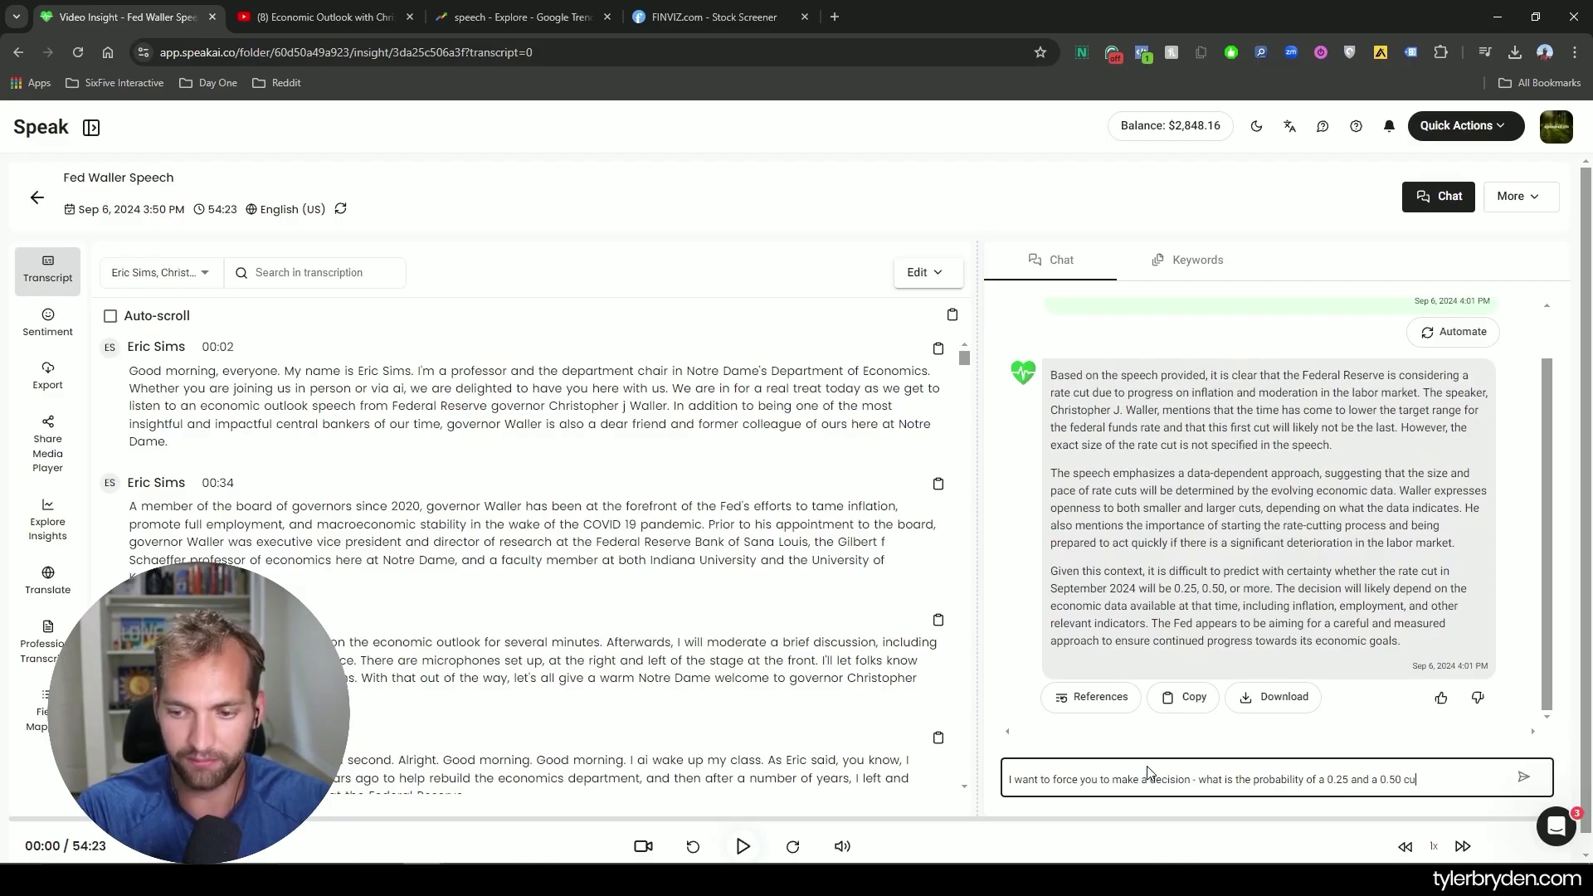
pyautogui.write('t. P')
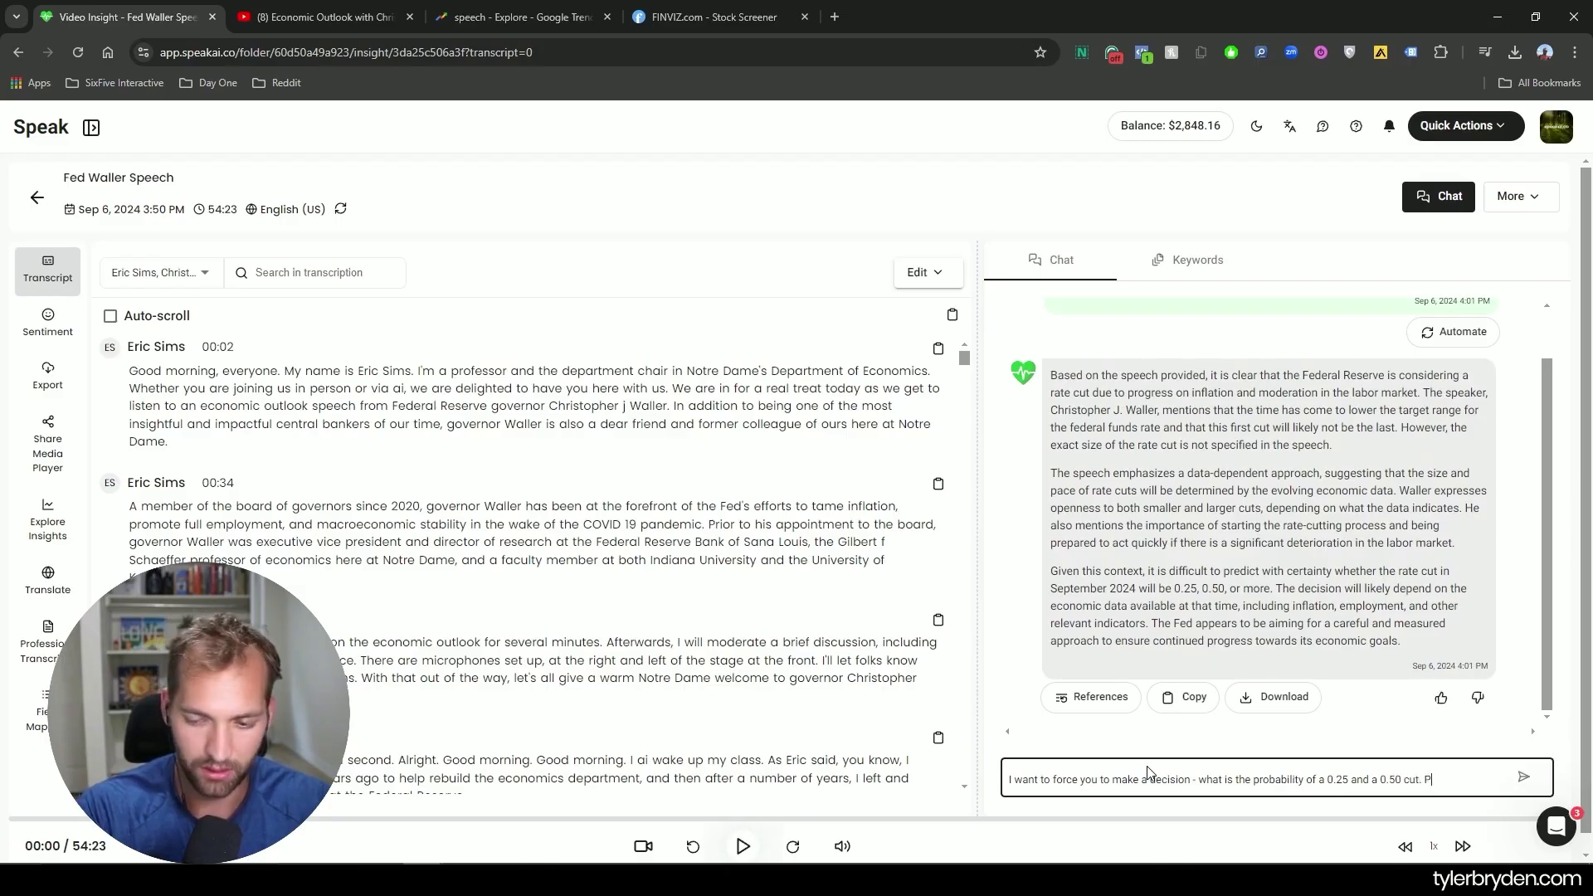
# - Append "Please do percentage probability - you have to make a choice." to the chat question and send it
pyautogui.write('lease do percentage ')
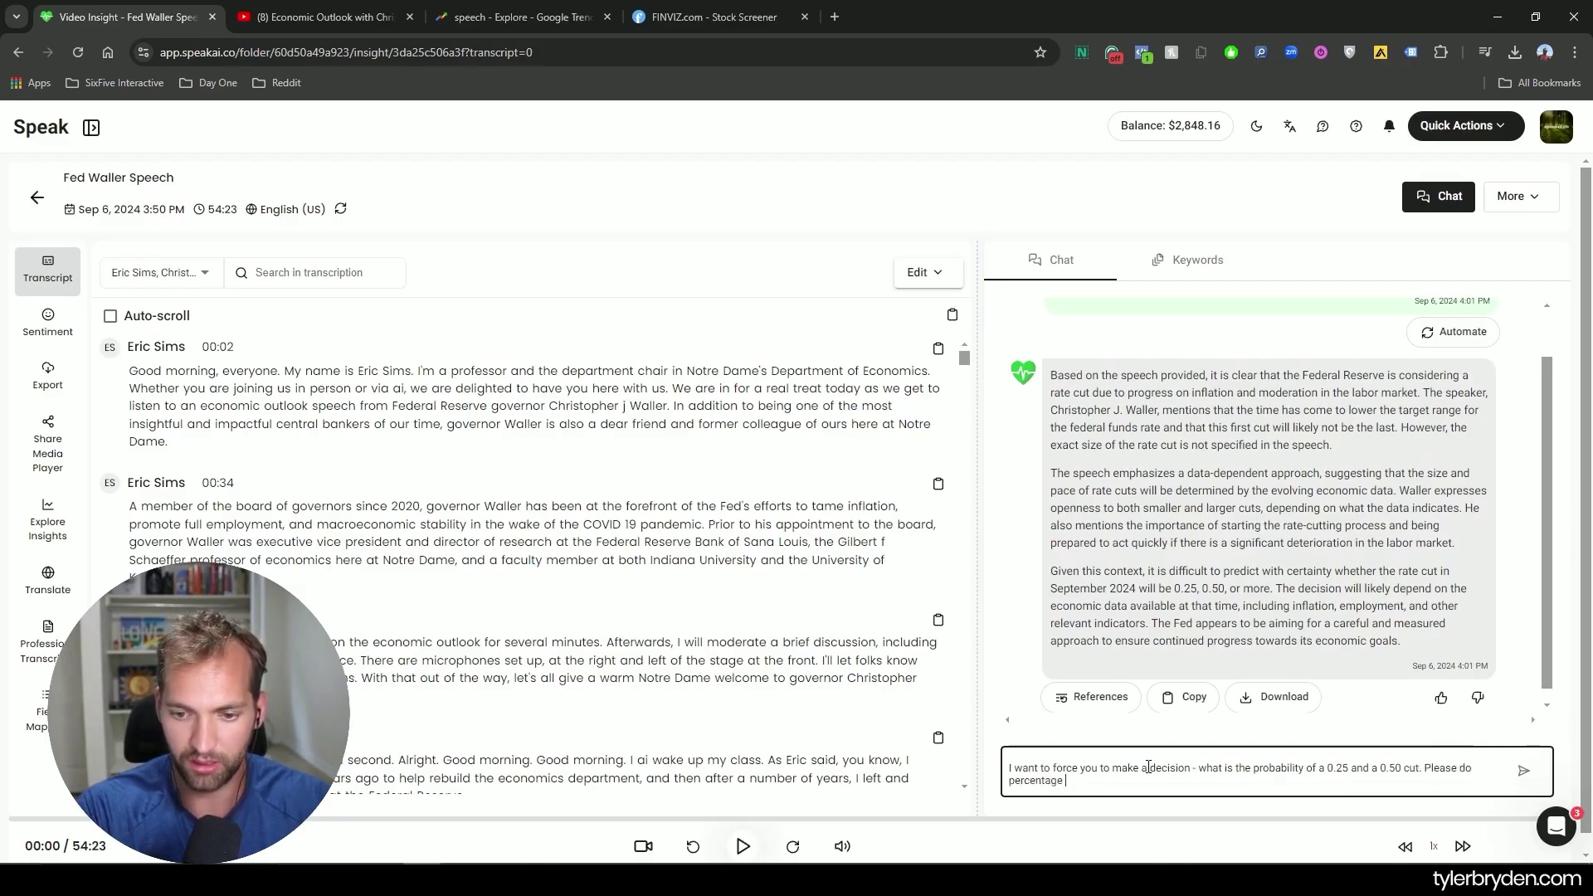
pyautogui.write('rpobabilty -')
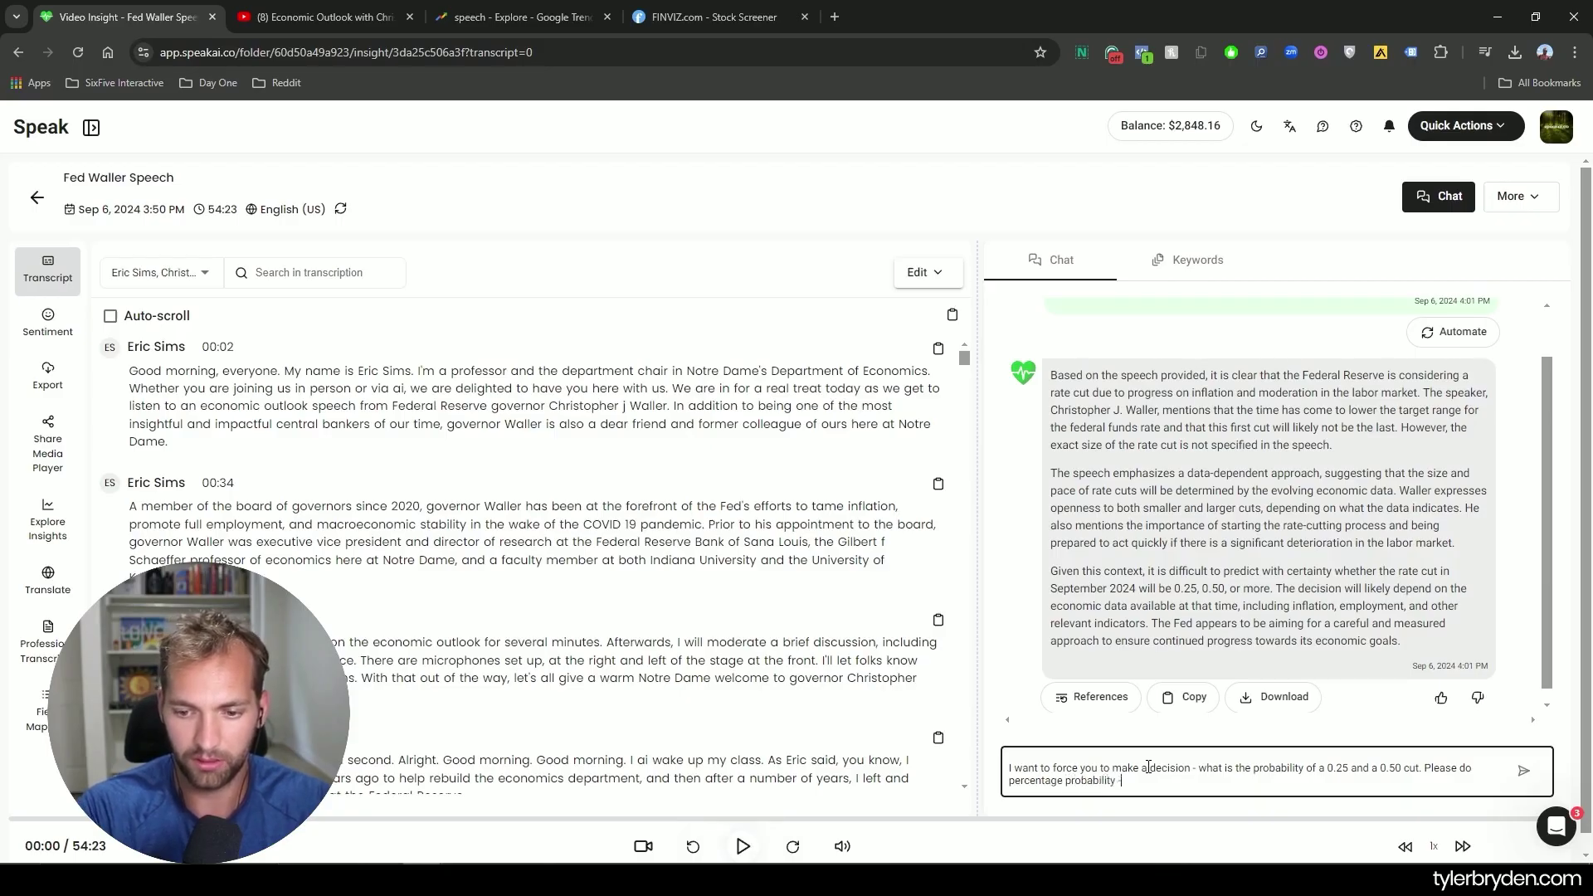
pyautogui.write('you have to make')
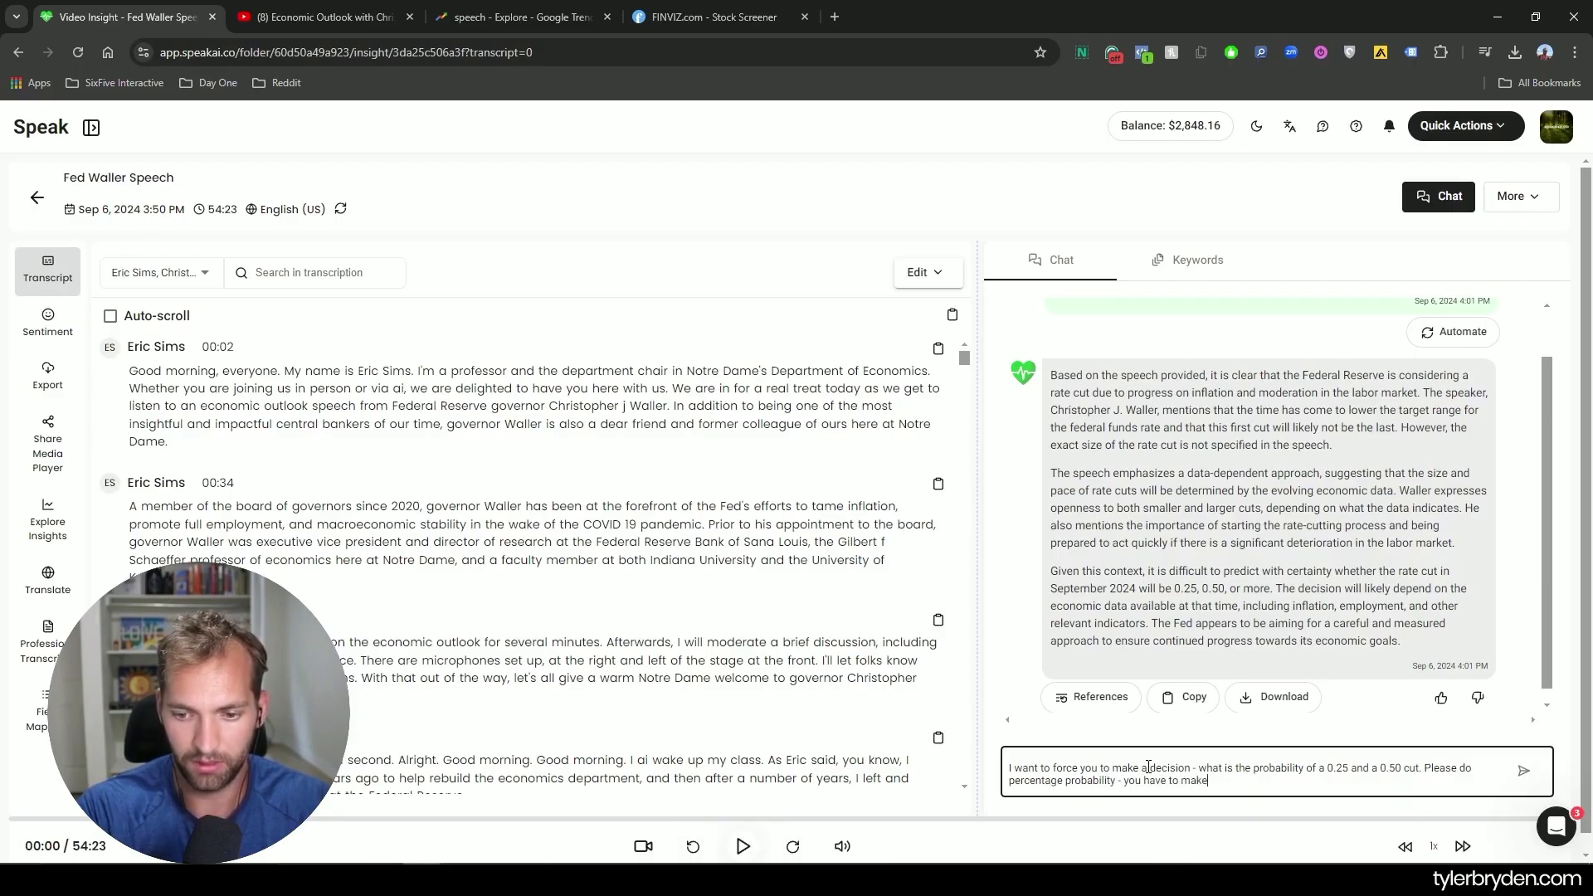
pyautogui.write(' a choice.')
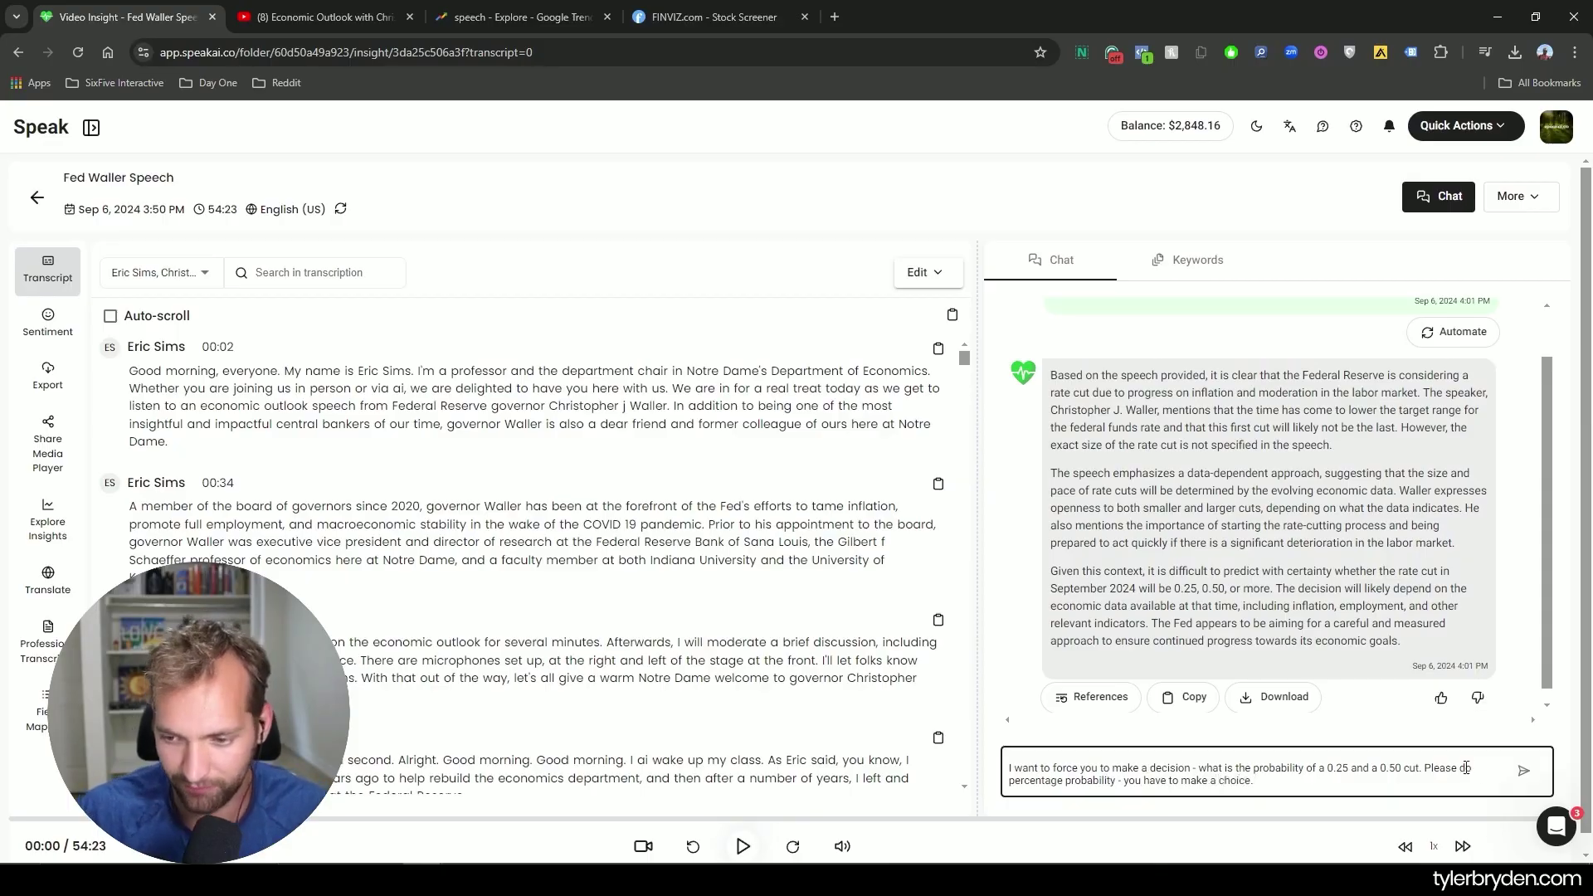
pyautogui.click(1523, 772)
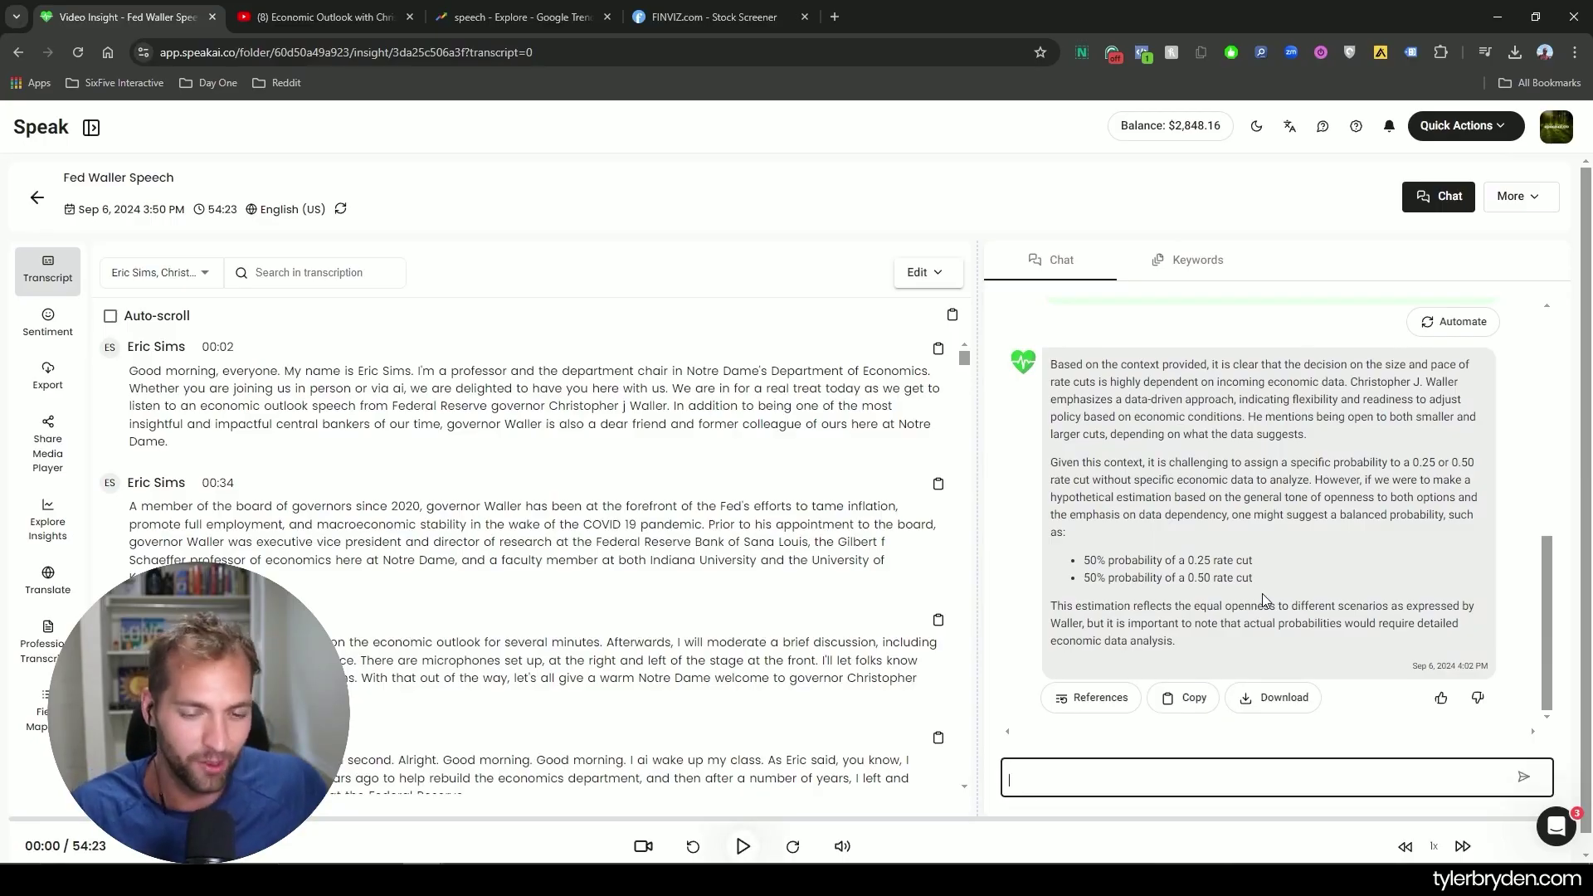
# - Review the rate cut answers, open the full chat window and start a new chat
pyautogui.scroll(-1, 1052, 333)
pyautogui.scroll(5, 1052, 334)
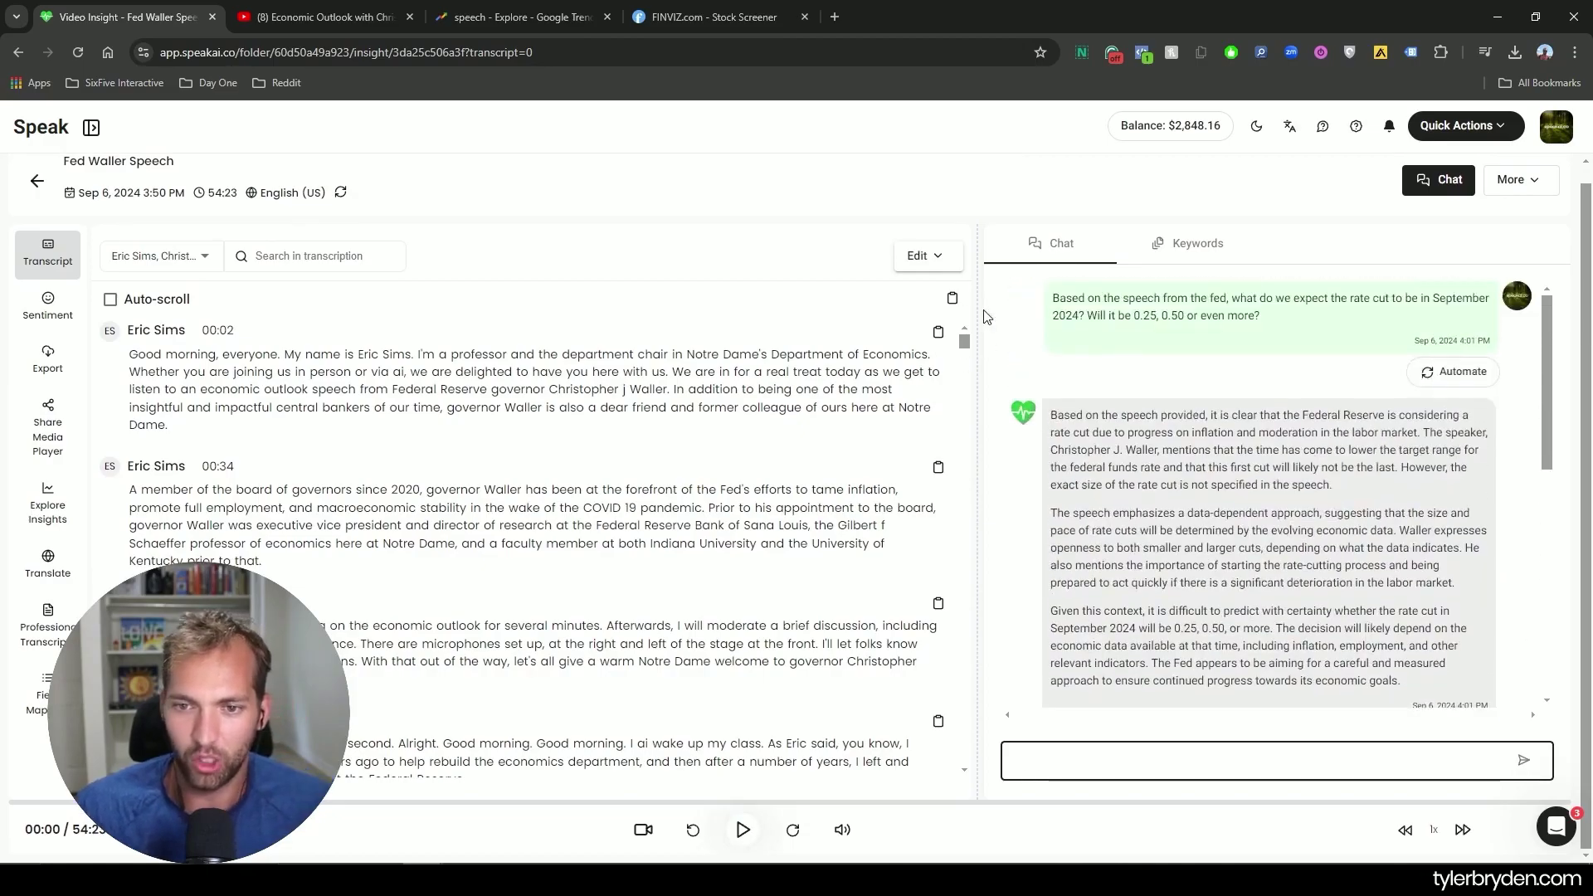
pyautogui.scroll(1, 986, 316)
pyautogui.scroll(-5, 1207, 578)
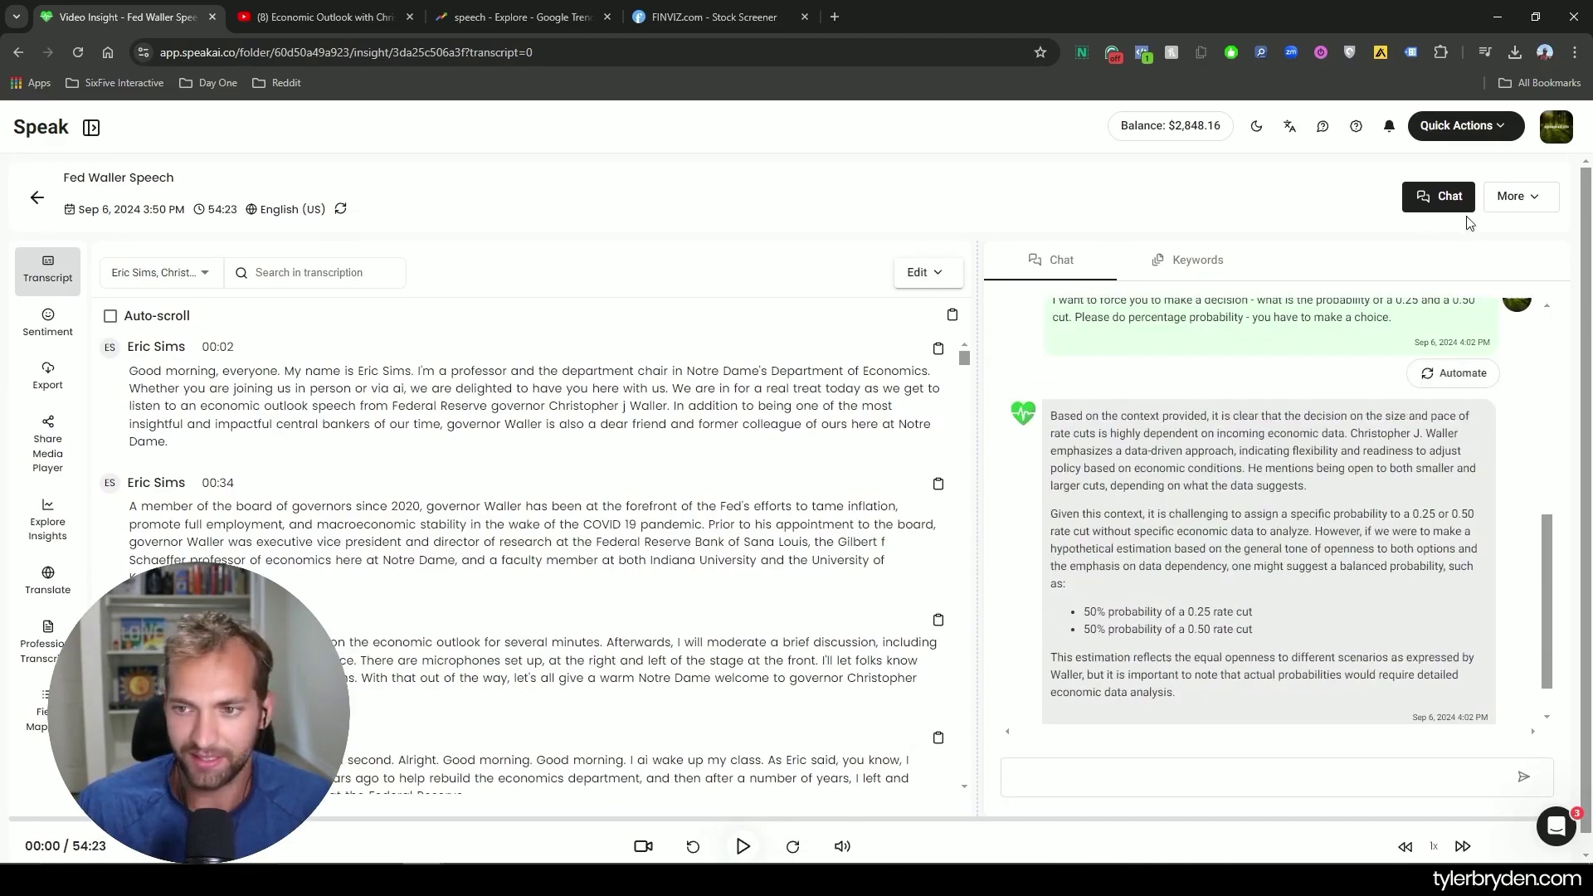
pyautogui.click(1440, 197)
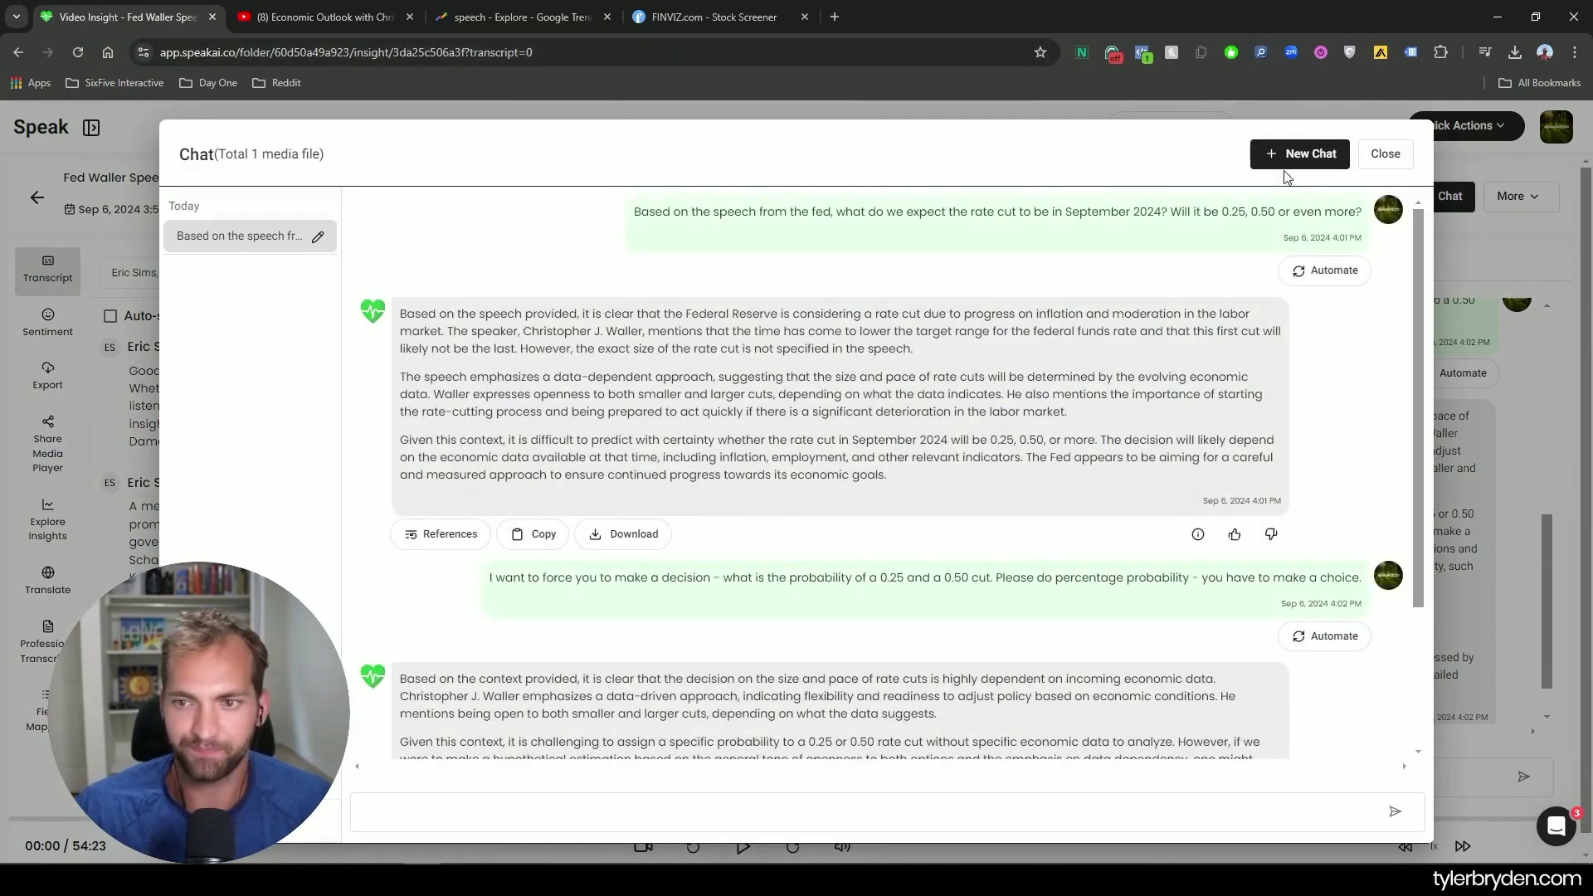
pyautogui.click(1281, 164)
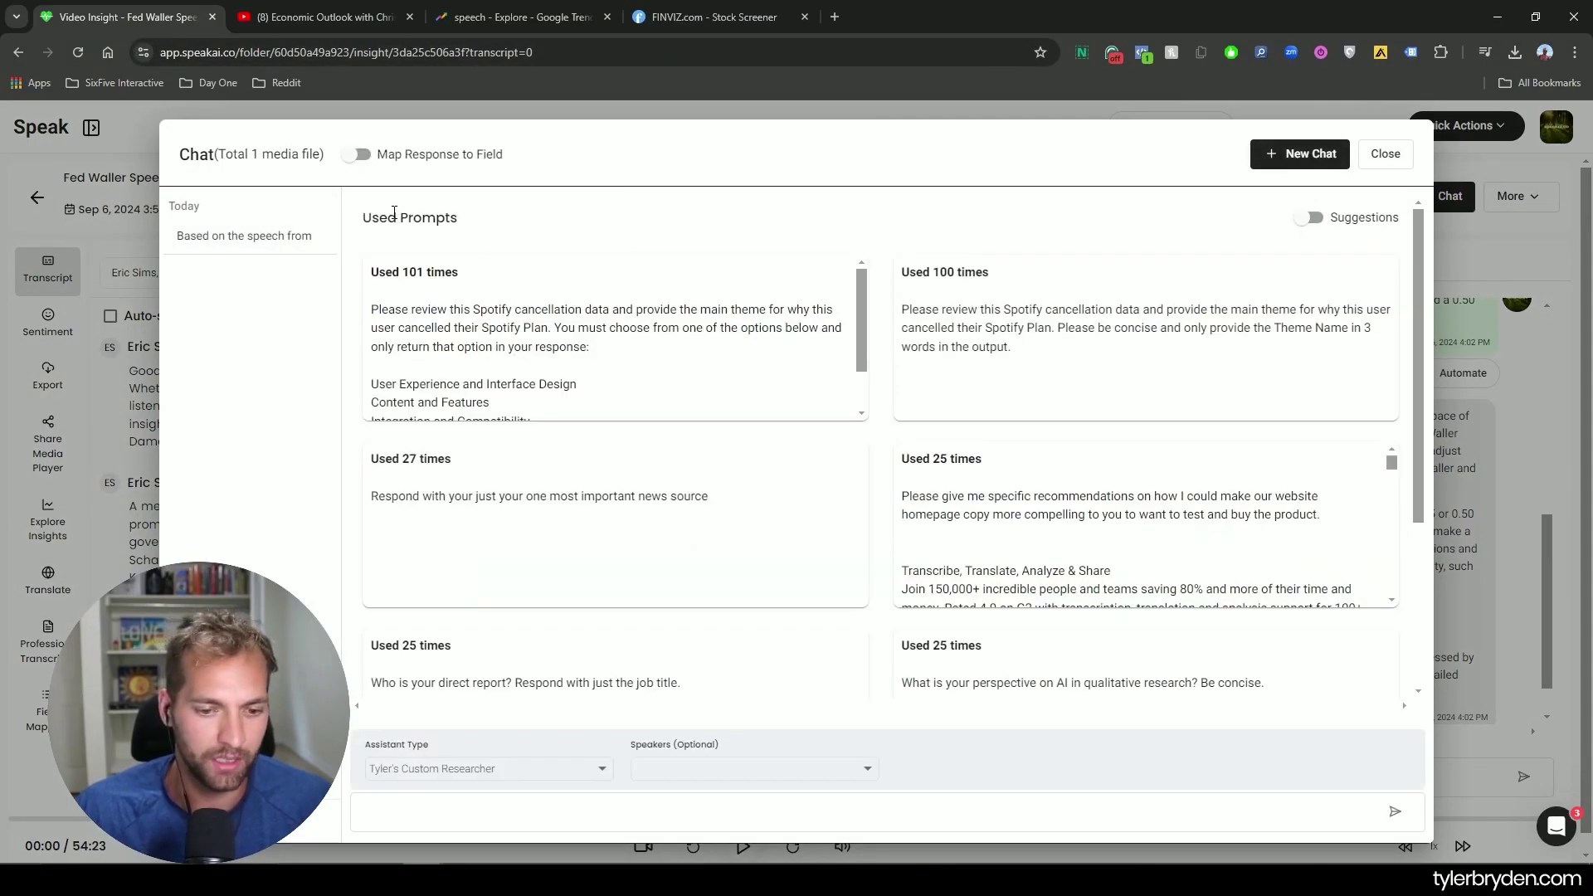
# - Limit the new chat to the speaker Christopher J Waller and choose the Political Speech Analyzer assistant
pyautogui.click(709, 770)
pyautogui.click(656, 802)
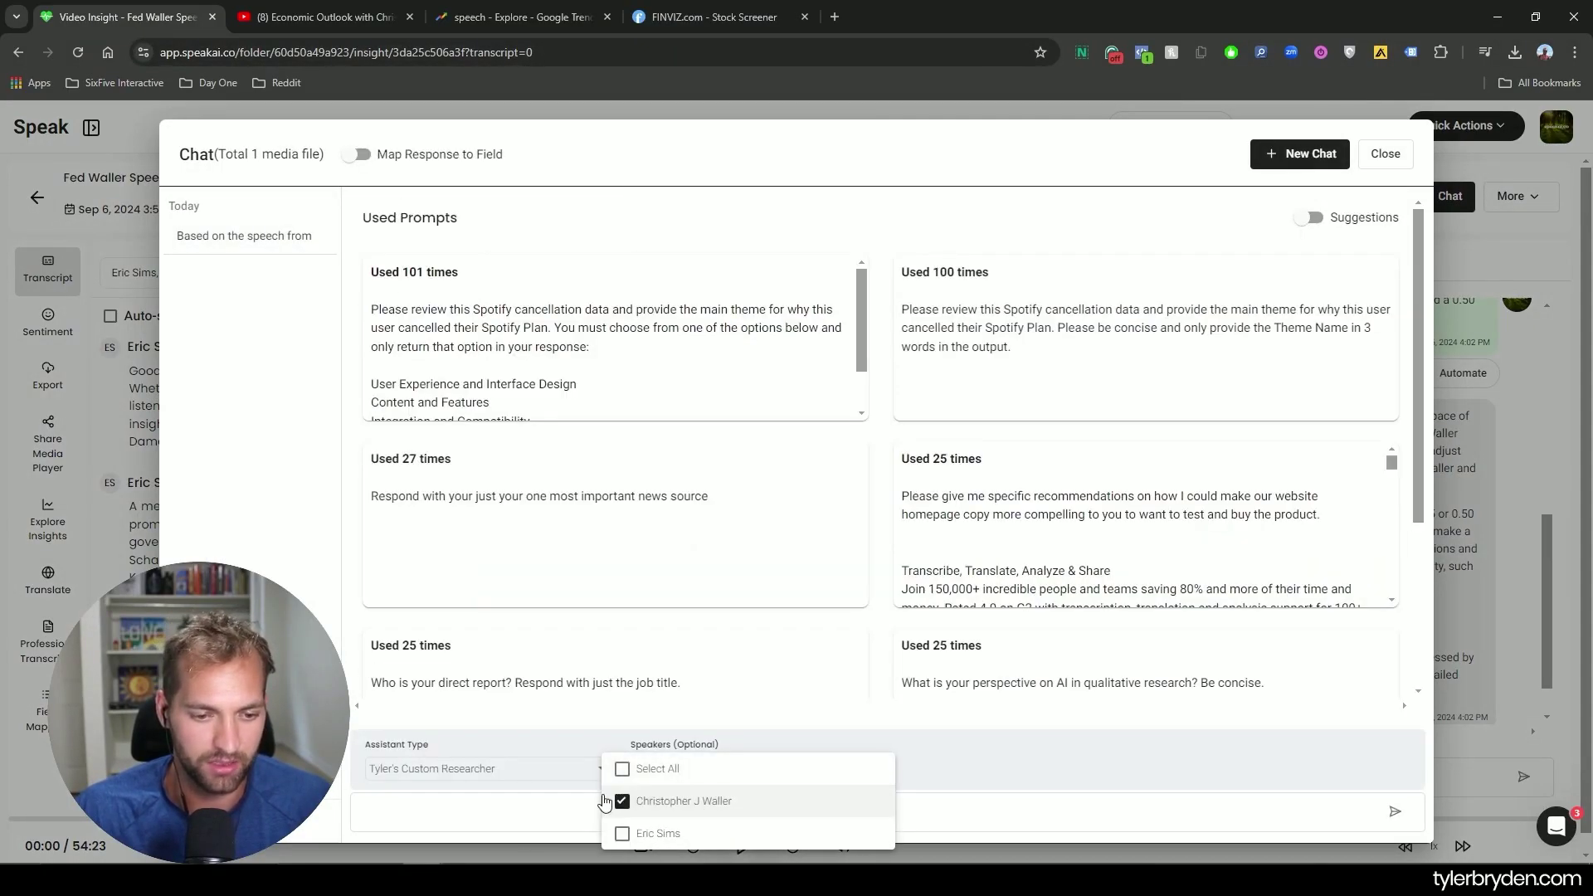
pyautogui.click(523, 806)
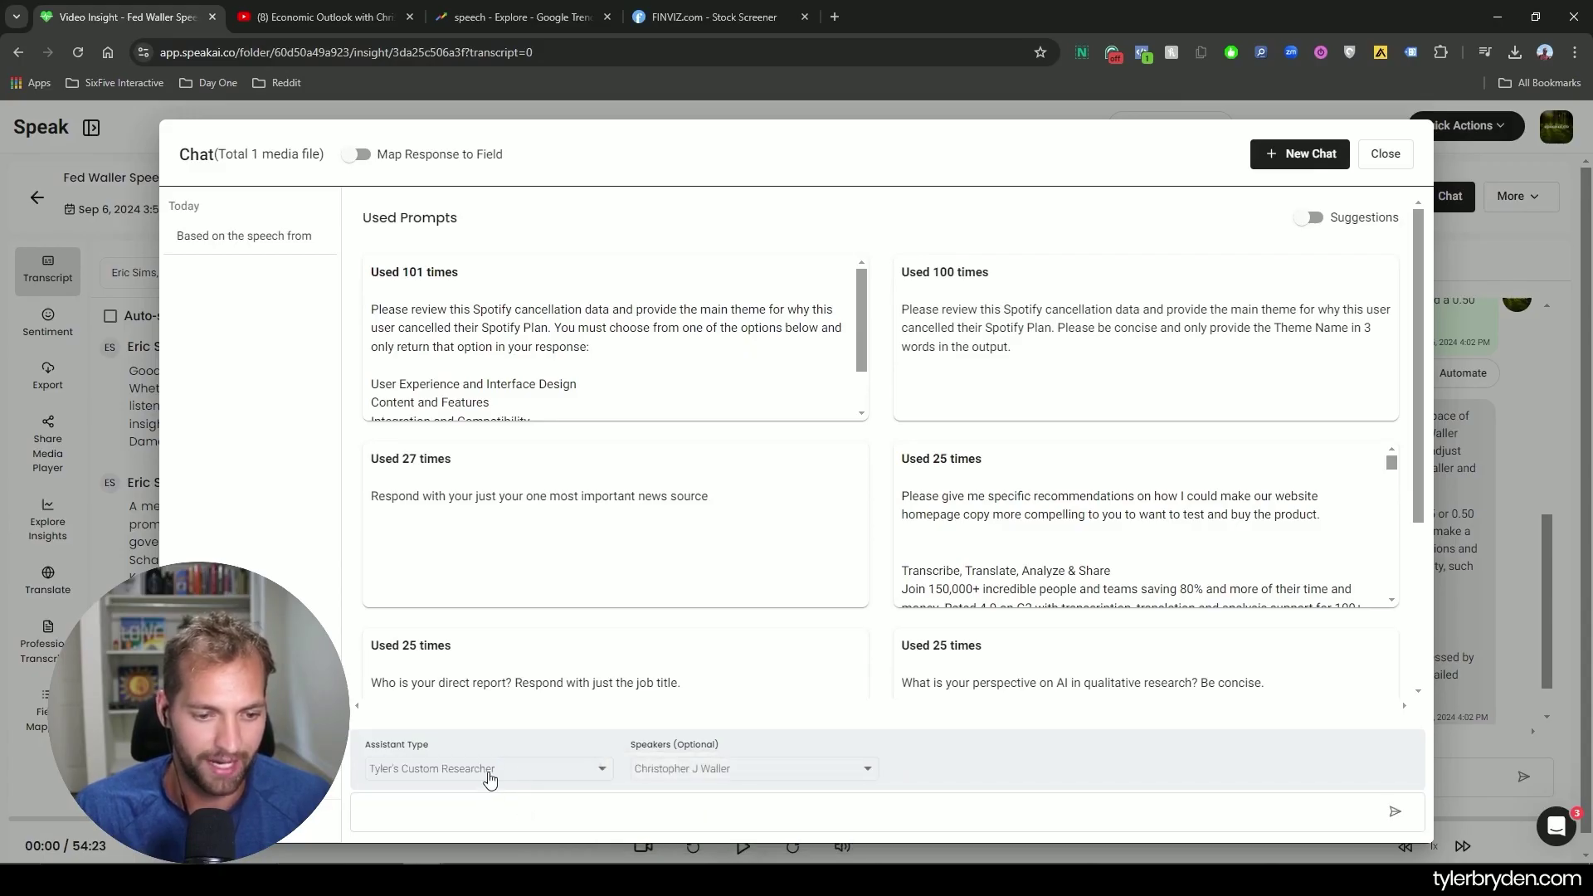
pyautogui.click(489, 778)
pyautogui.scroll(-3, 498, 675)
pyautogui.click(465, 602)
pyautogui.click(591, 809)
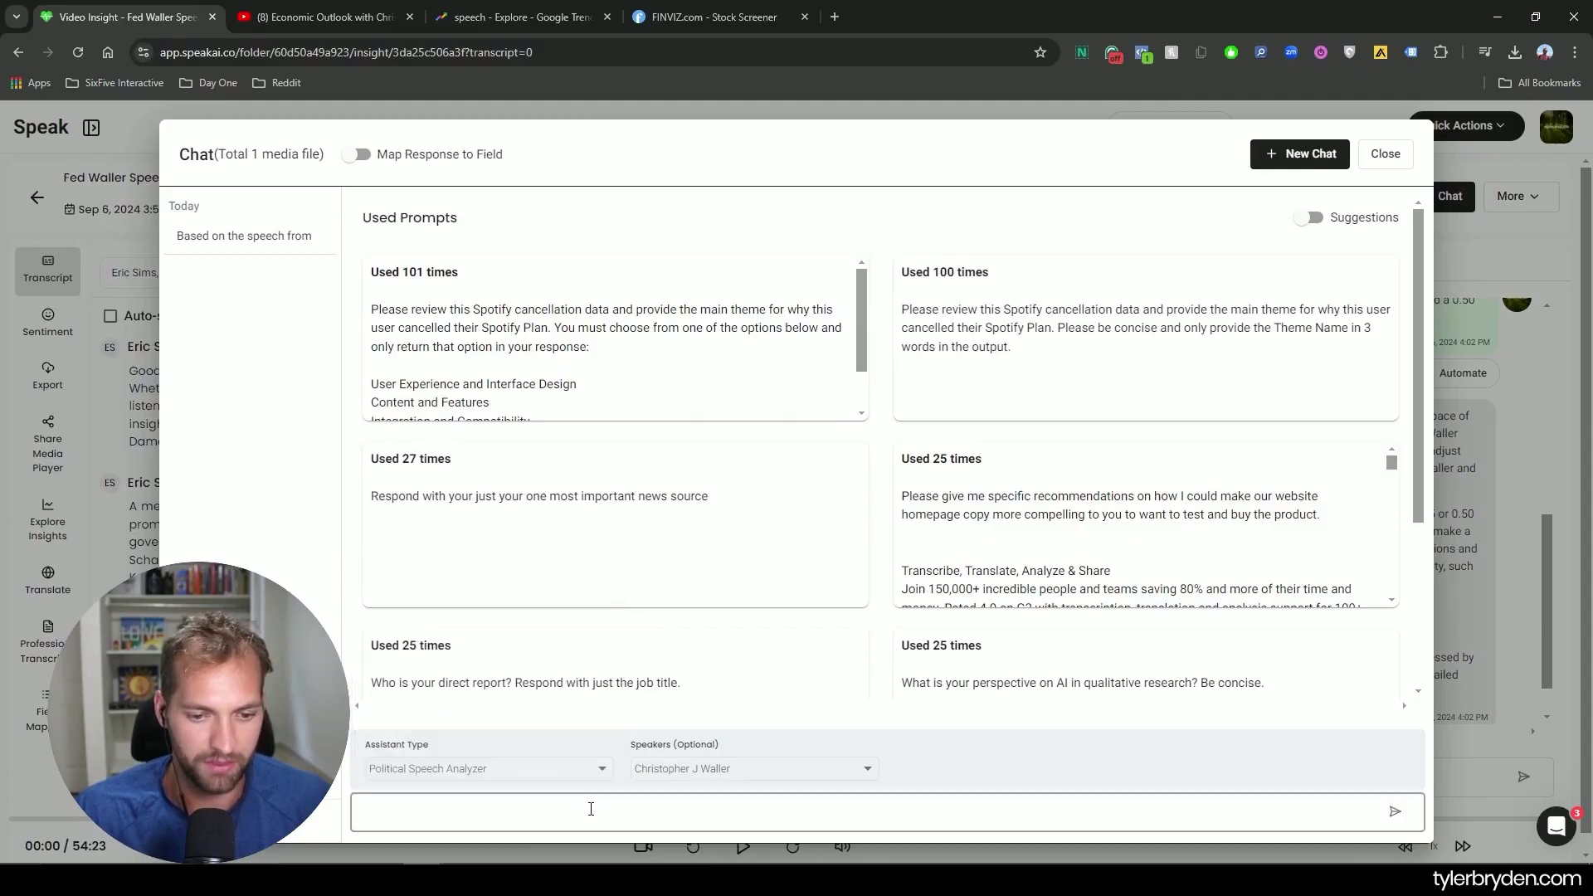
# - Look through the previously used prompts and the suggestions option for the new chat
pyautogui.scroll(-2, 643, 411)
pyautogui.scroll(2, 643, 419)
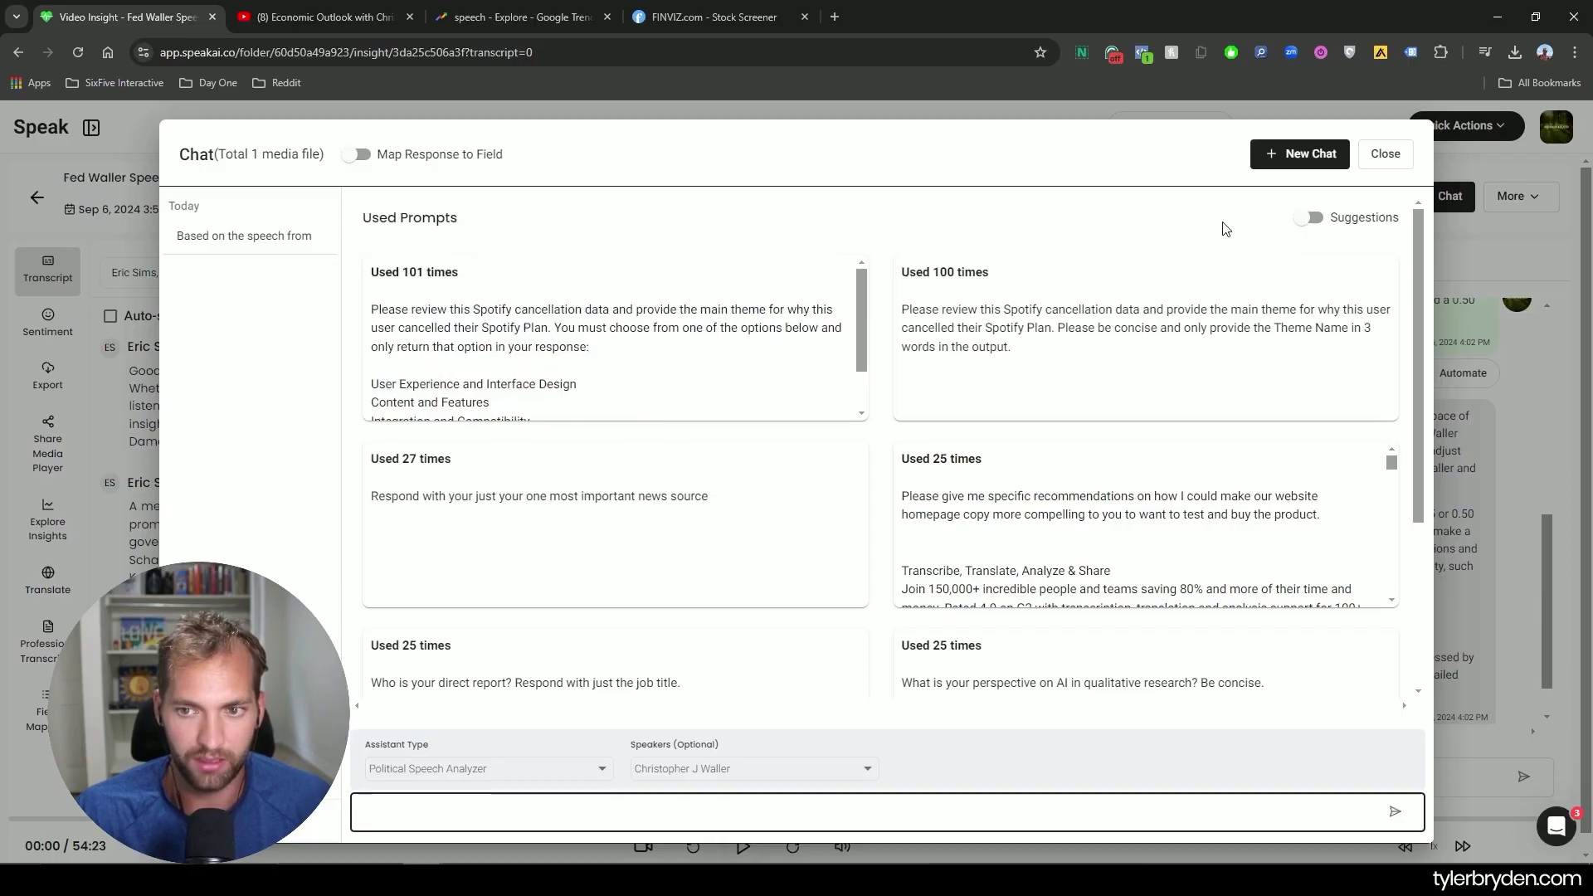
pyautogui.click(1304, 219)
pyautogui.scroll(-3, 562, 526)
# - Write the chat question "Can you give me a breakdown/summary of unemployment in the United States"
pyautogui.click(581, 811)
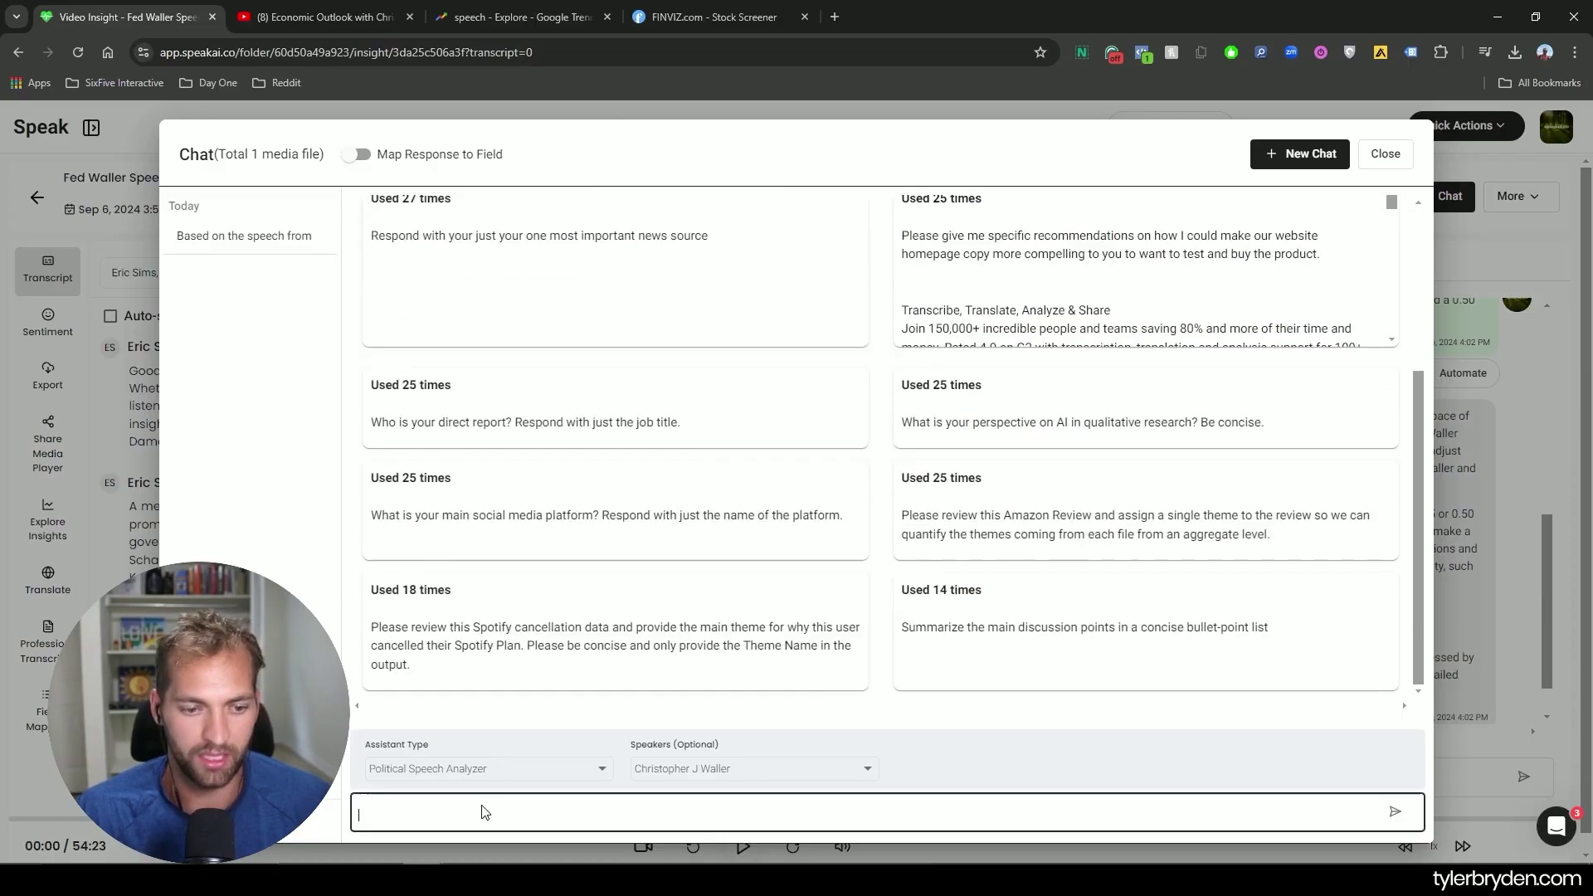
pyautogui.write('Can you give me a breakdown')
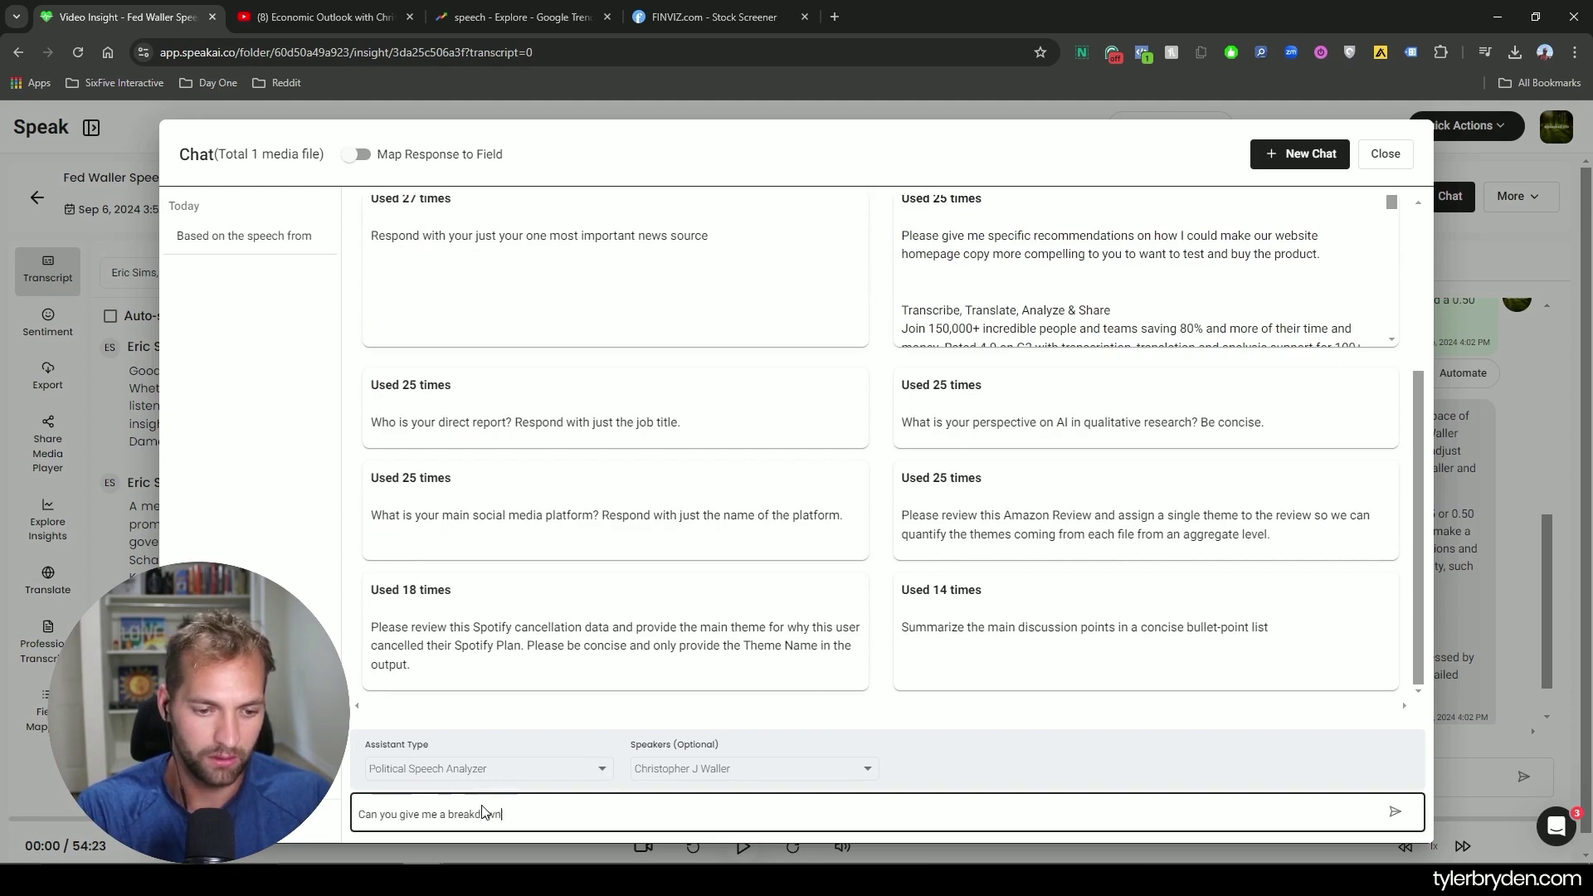
pyautogui.write('/summary of un')
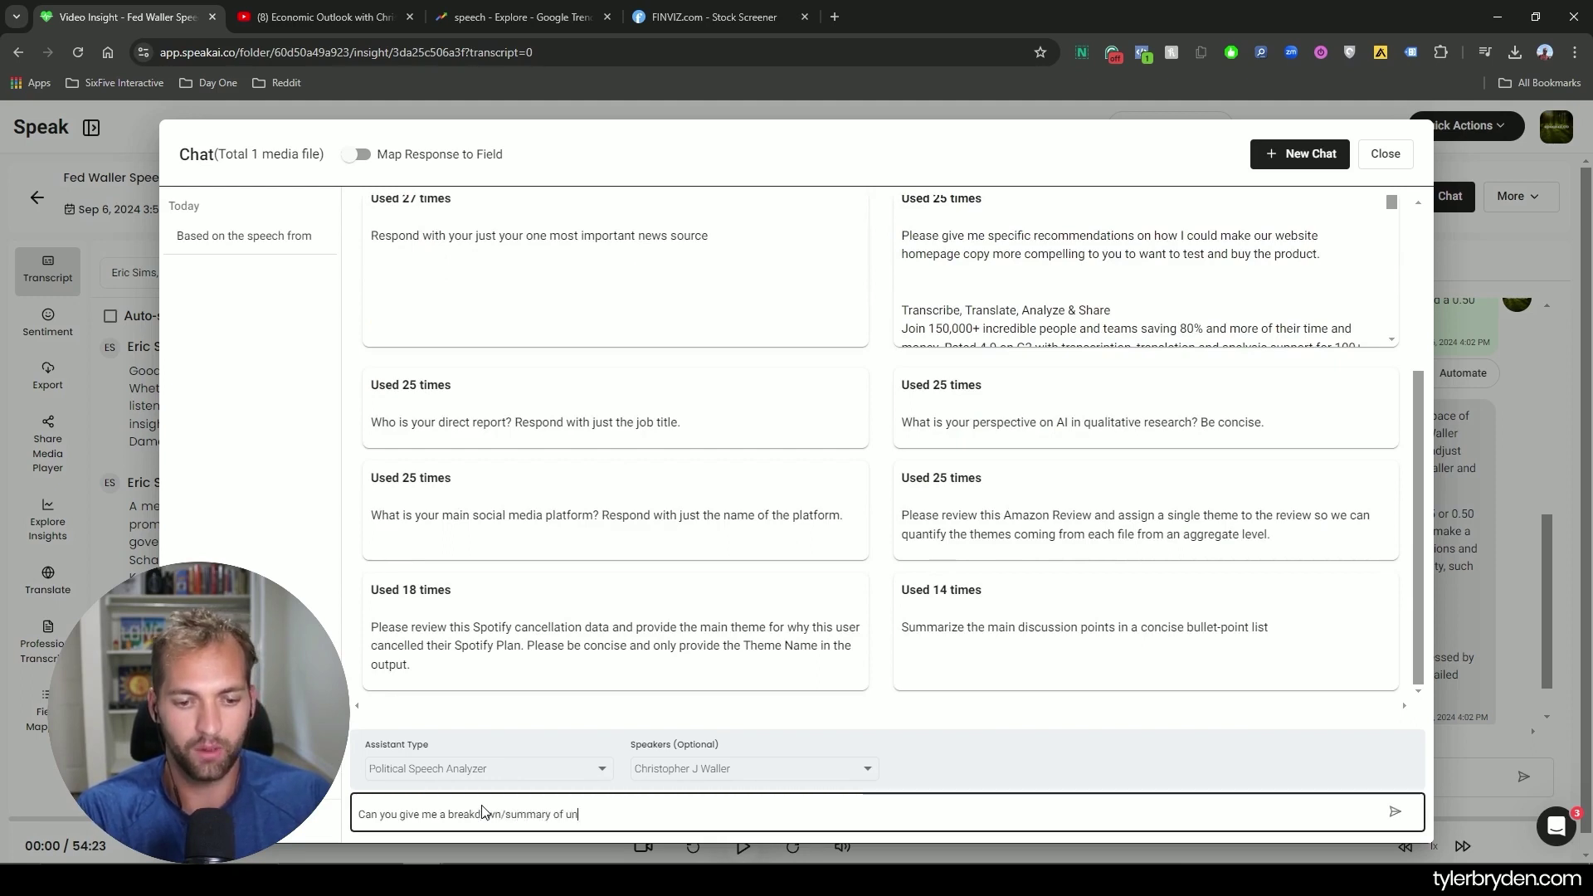
pyautogui.write('employment in ')
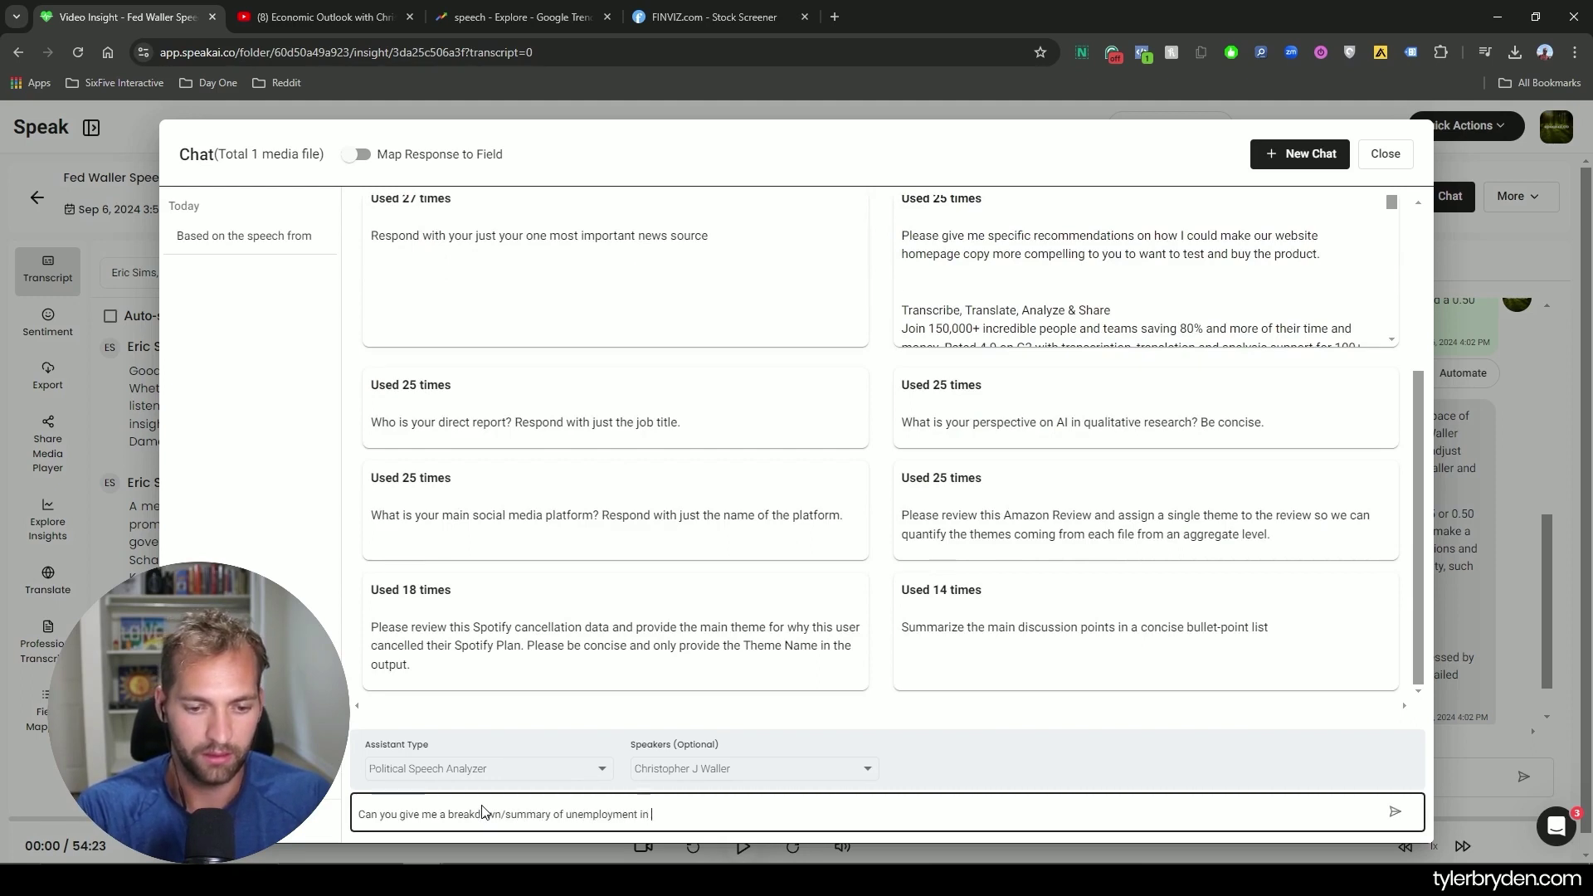
pyautogui.write('the nite')
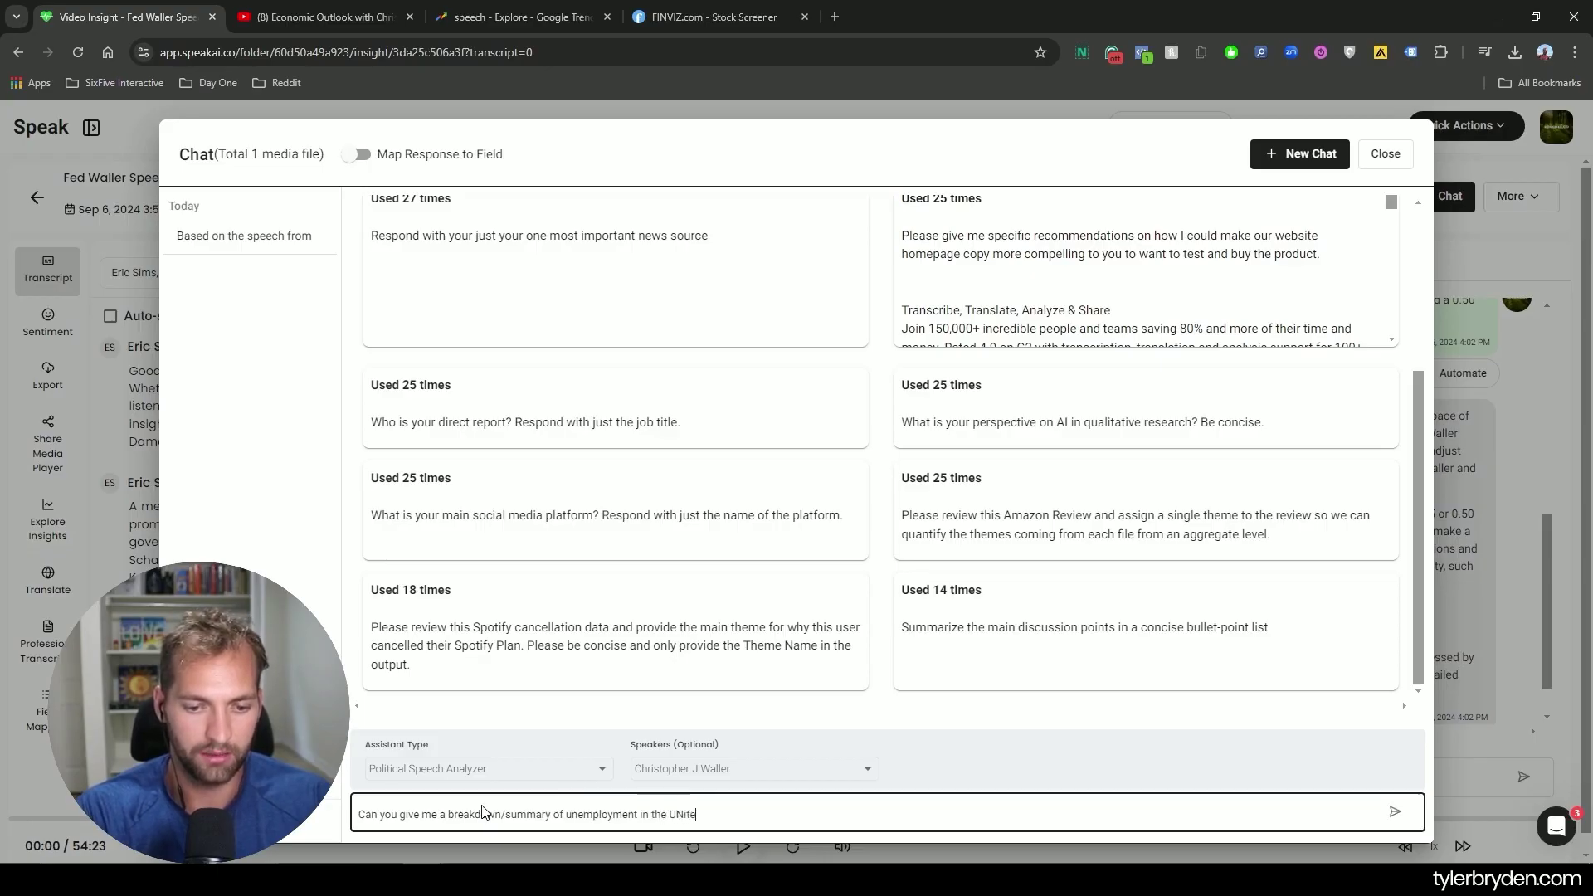
pyautogui.write('nited States')
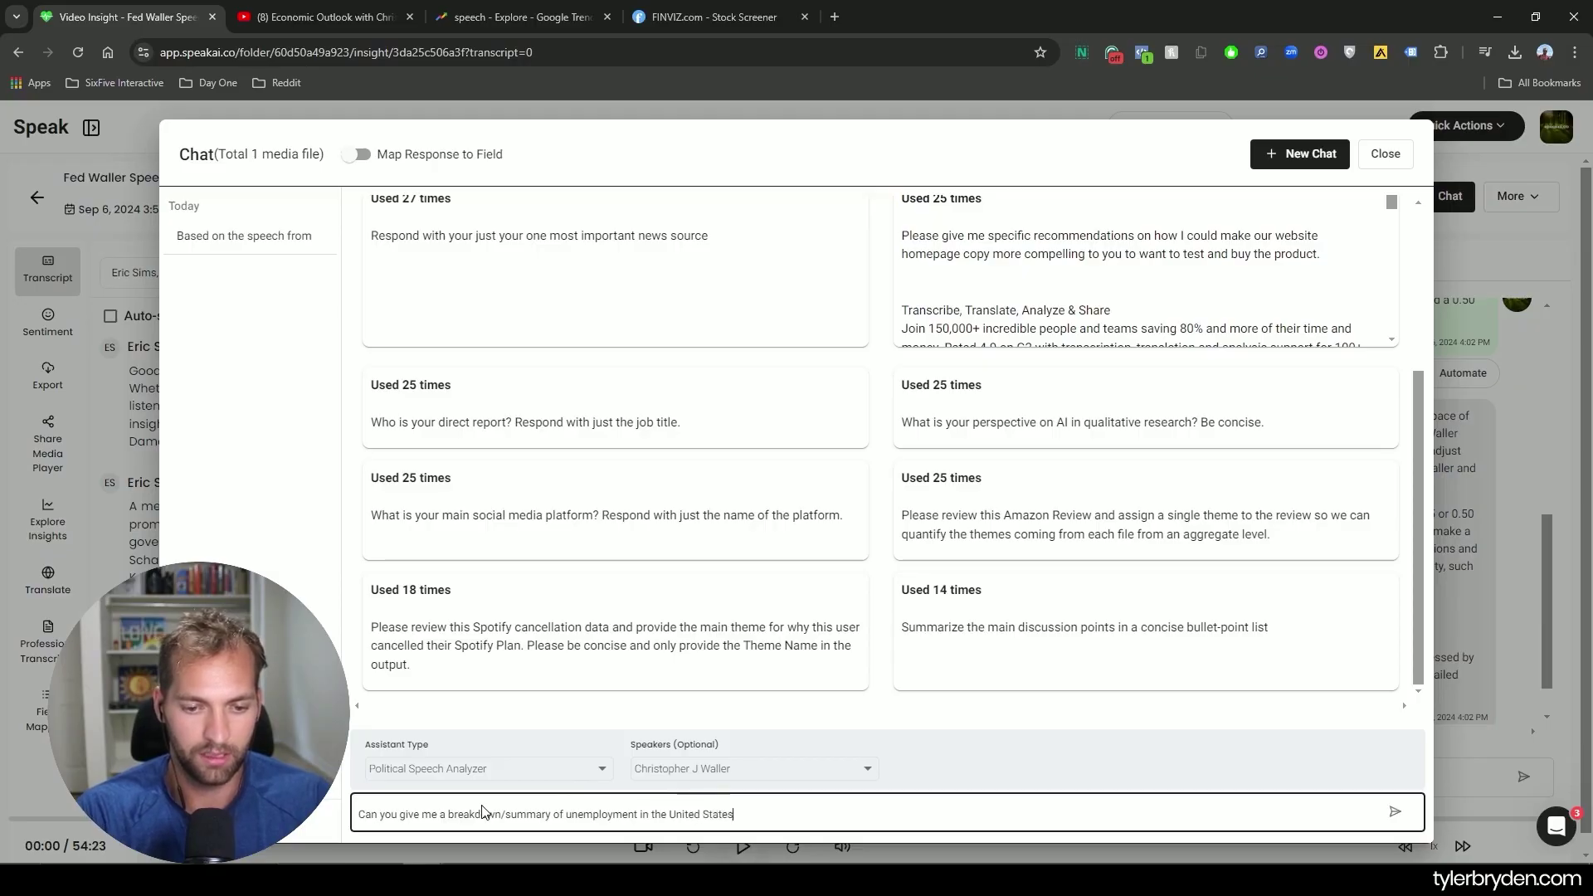
# - Append "right now? Where are we now and where do you expect we are headed?" to the question and send it
pyautogui.write(' right now? Where are we now and where do you expect we ar')
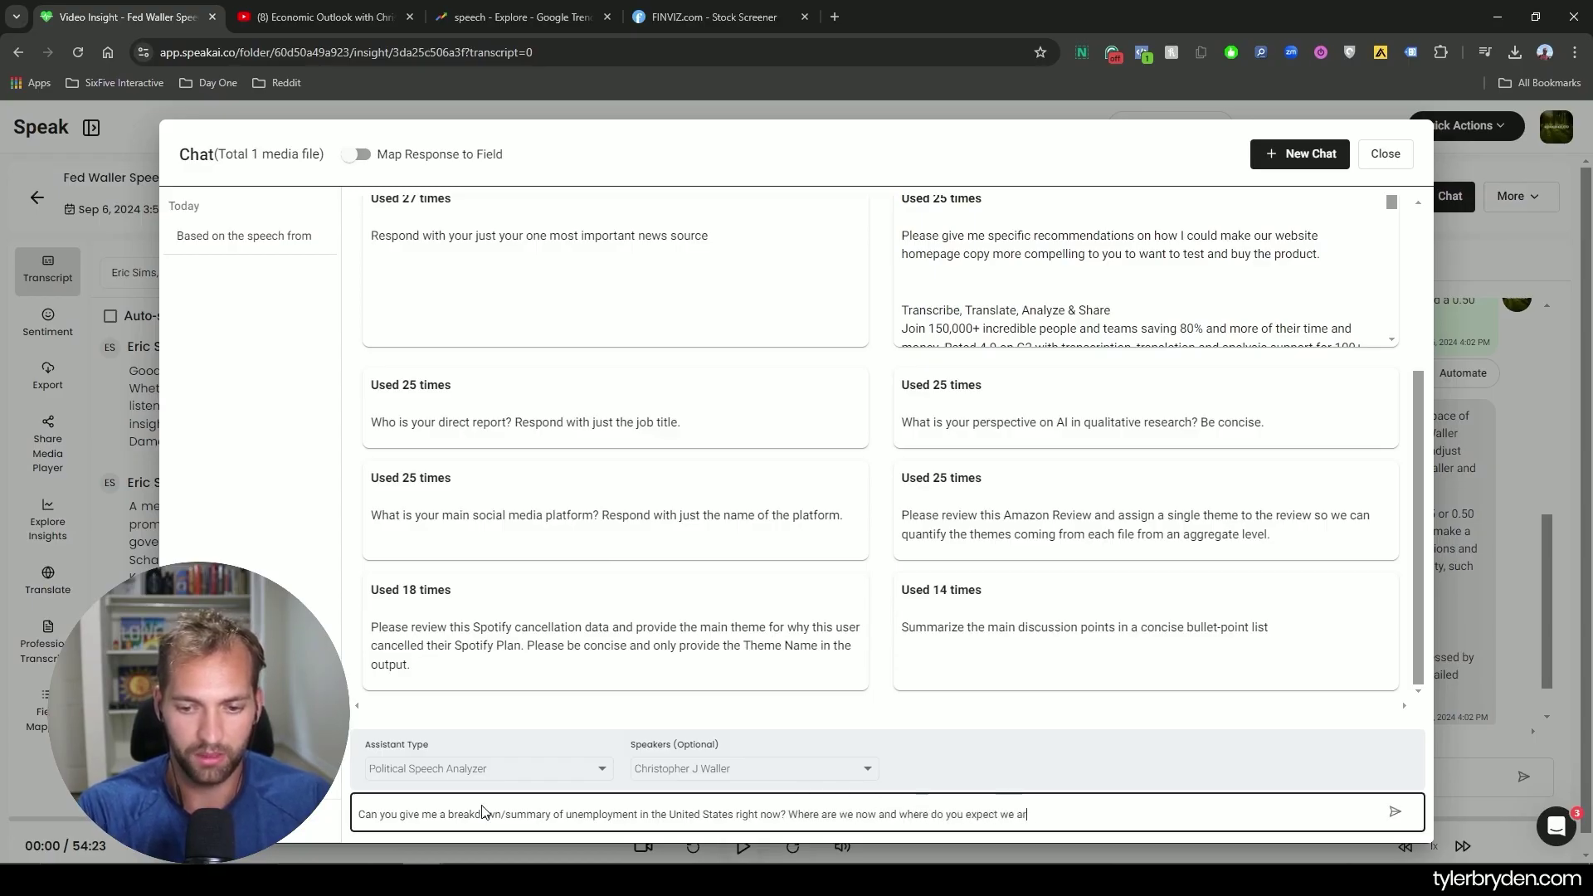
pyautogui.write('ed.')
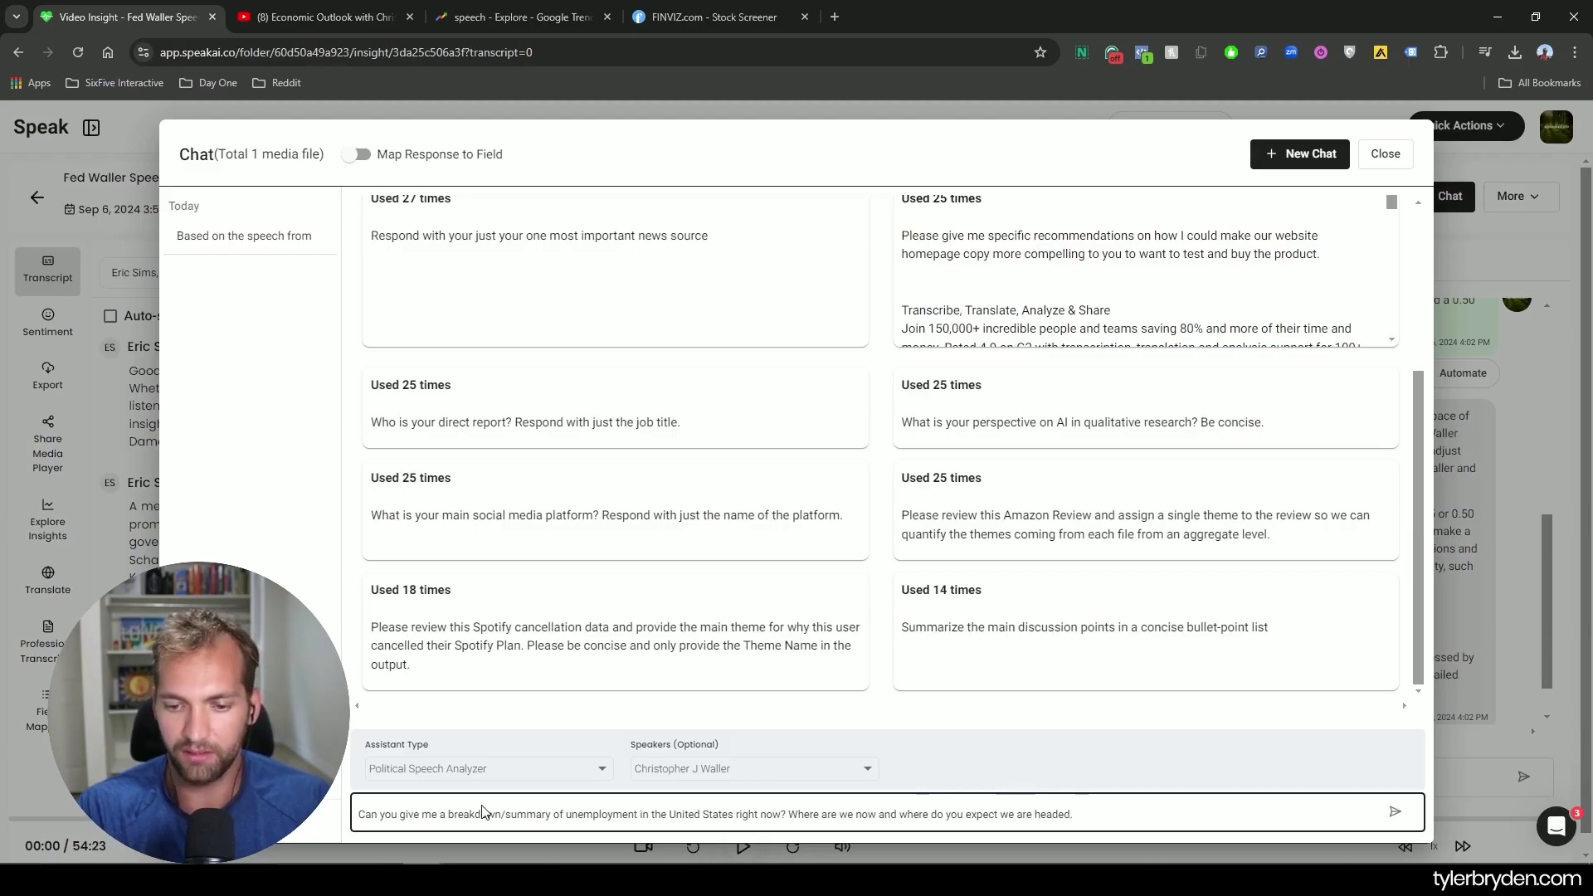
pyautogui.press('BackSpace')
pyautogui.press('BackSpace')
pyautogui.write('?')
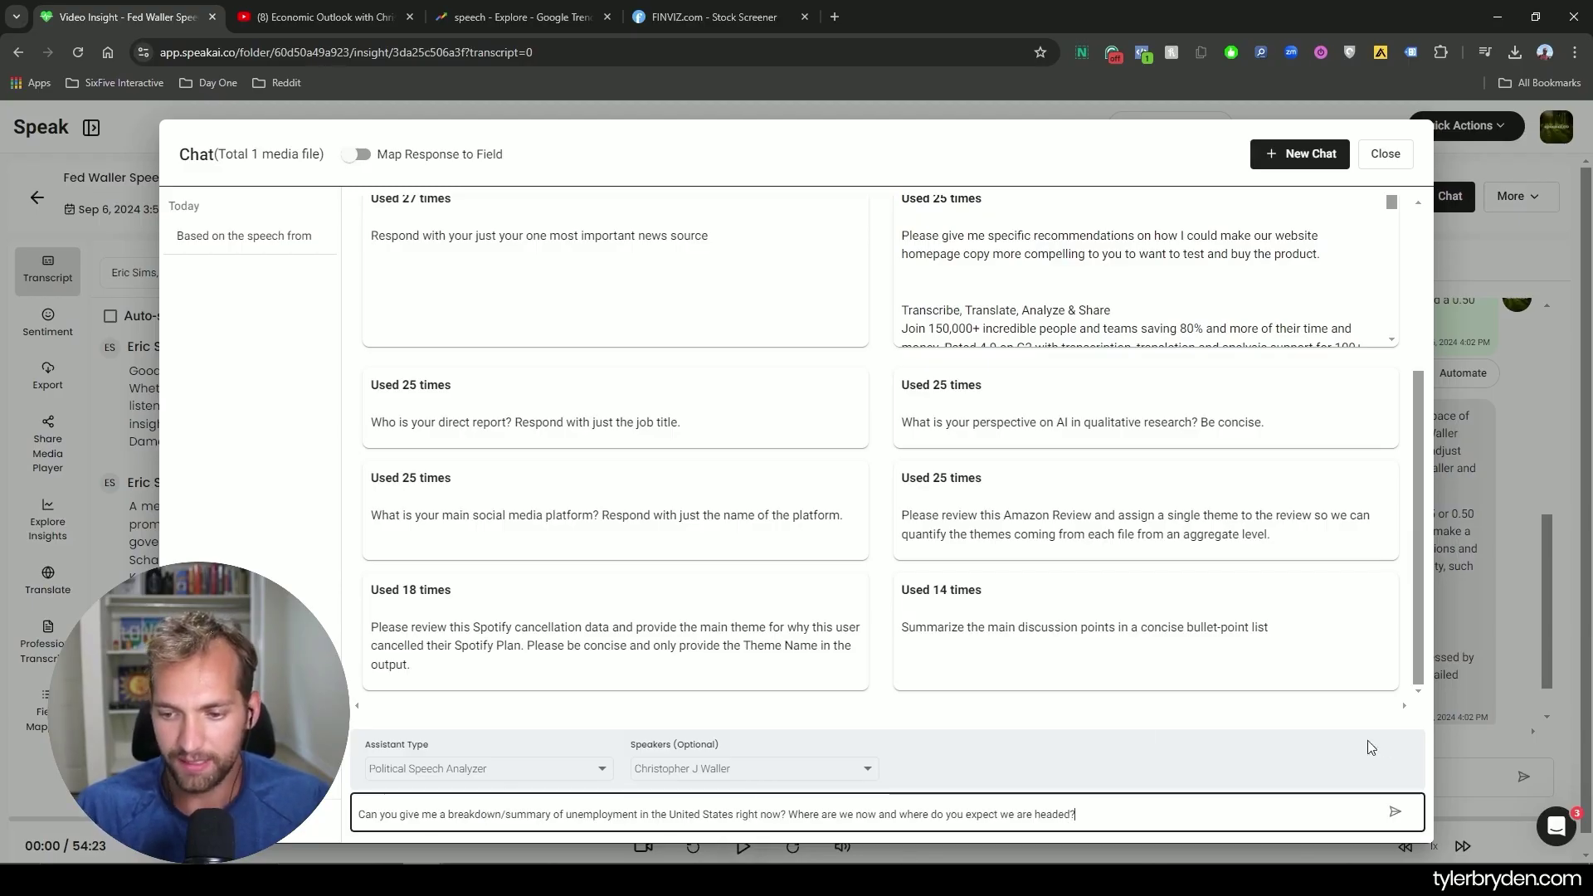
pyautogui.click(1395, 812)
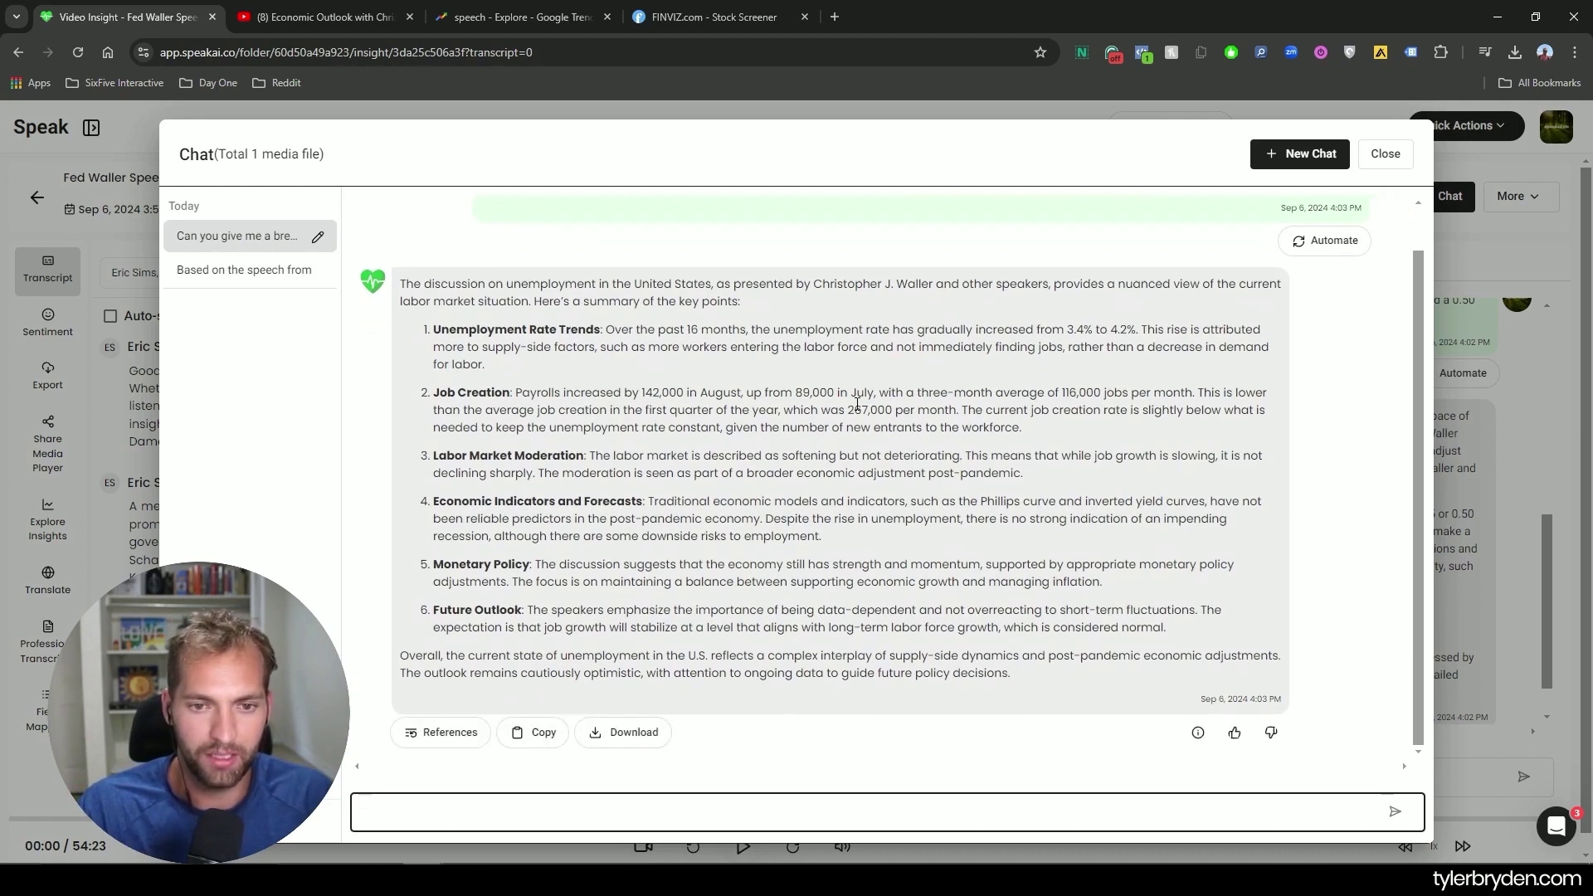
# - Read through the chat's unemployment summary, covering unemployment trends, job creation, labor market moderation and economic forecasts, and close the chat
pyautogui.moveTo(672, 348); pyautogui.dragTo(1245, 415)
pyautogui.click(1070, 372)
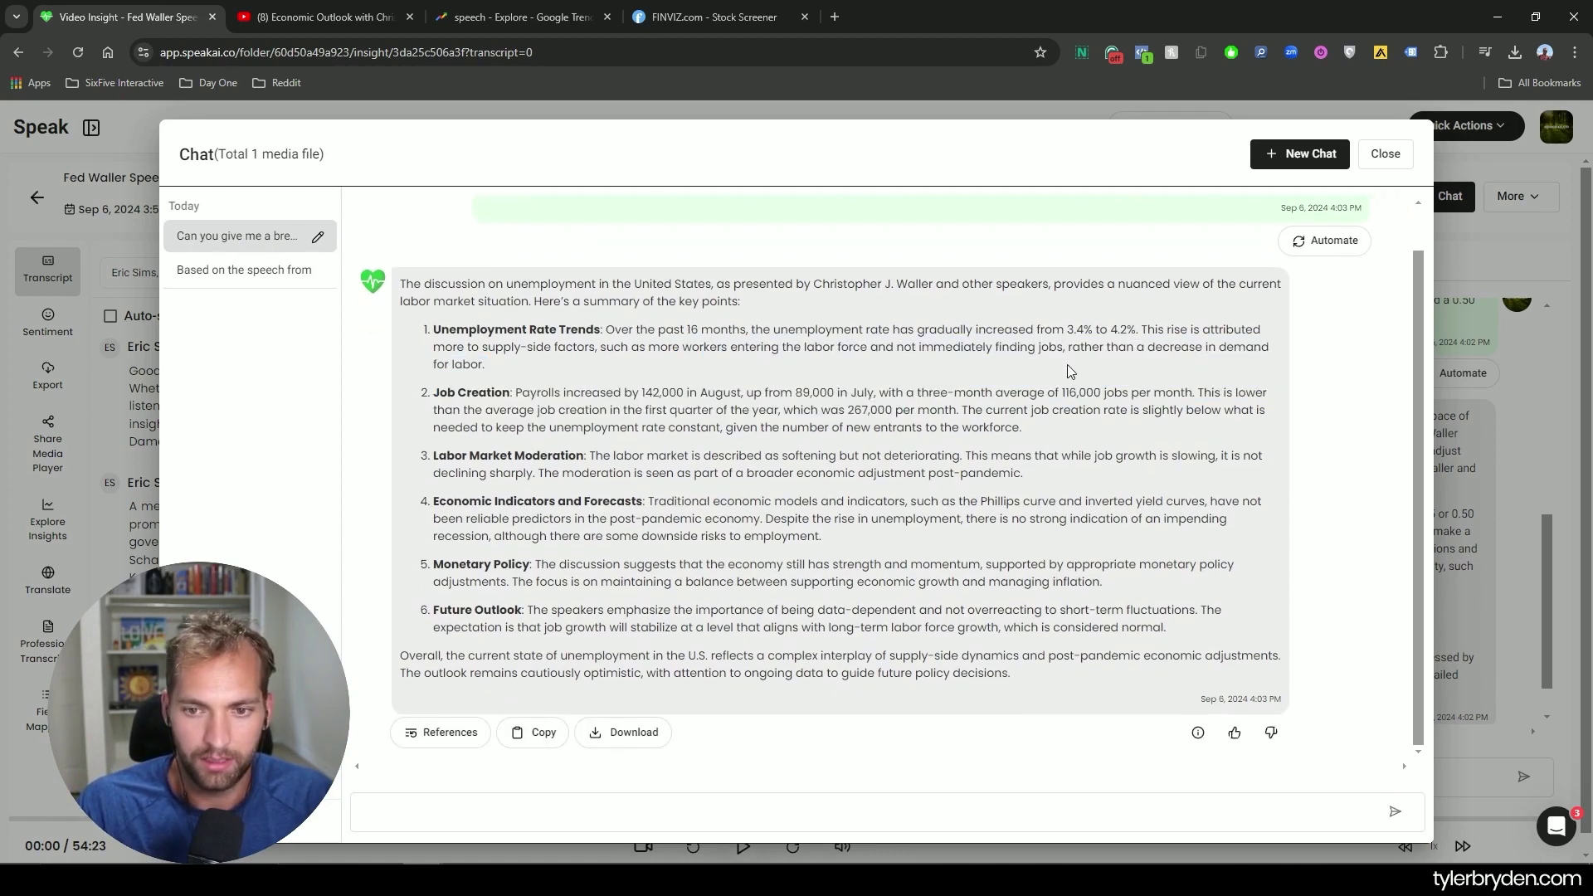
pyautogui.moveTo(1093, 331); pyautogui.dragTo(1068, 331)
pyautogui.click(1090, 390)
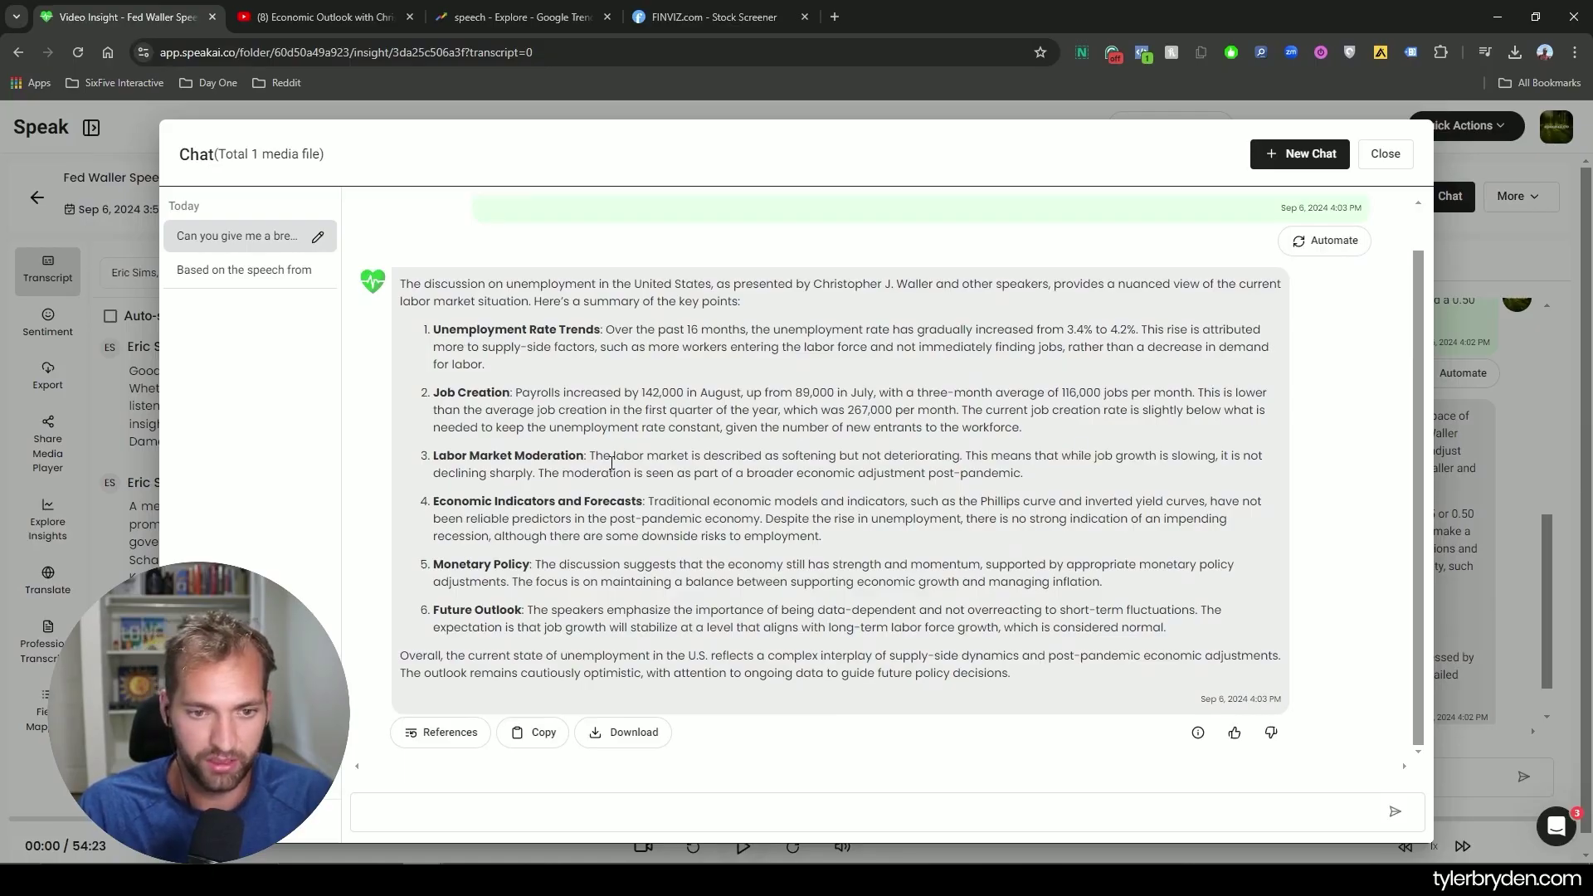
pyautogui.moveTo(550, 392); pyautogui.dragTo(958, 410)
pyautogui.click(907, 489)
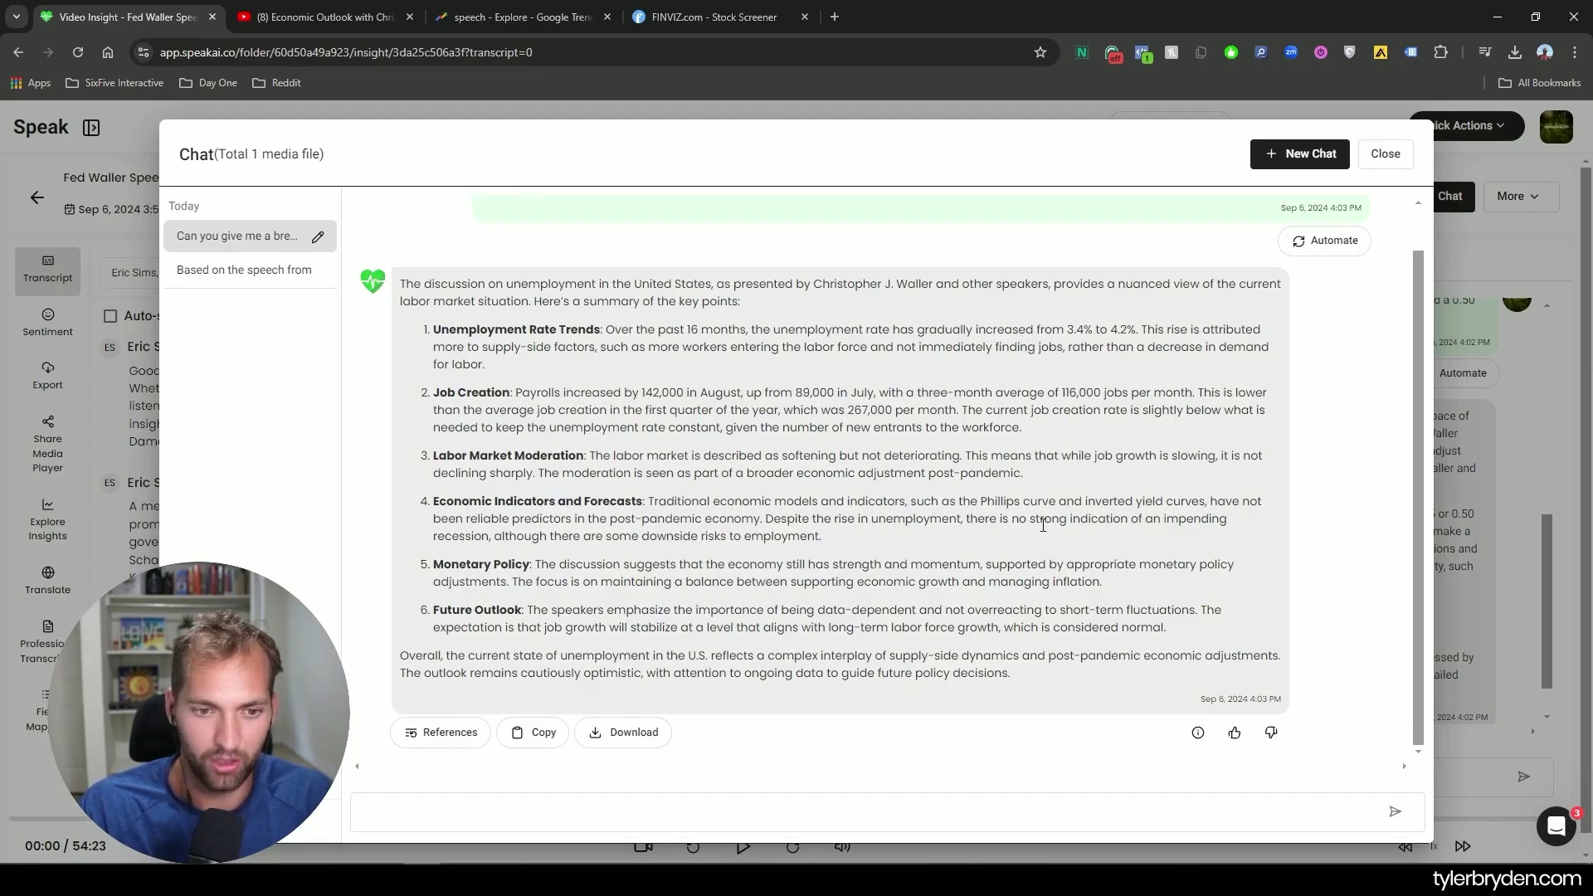
pyautogui.moveTo(1077, 418); pyautogui.dragTo(1228, 419)
pyautogui.click(1188, 489)
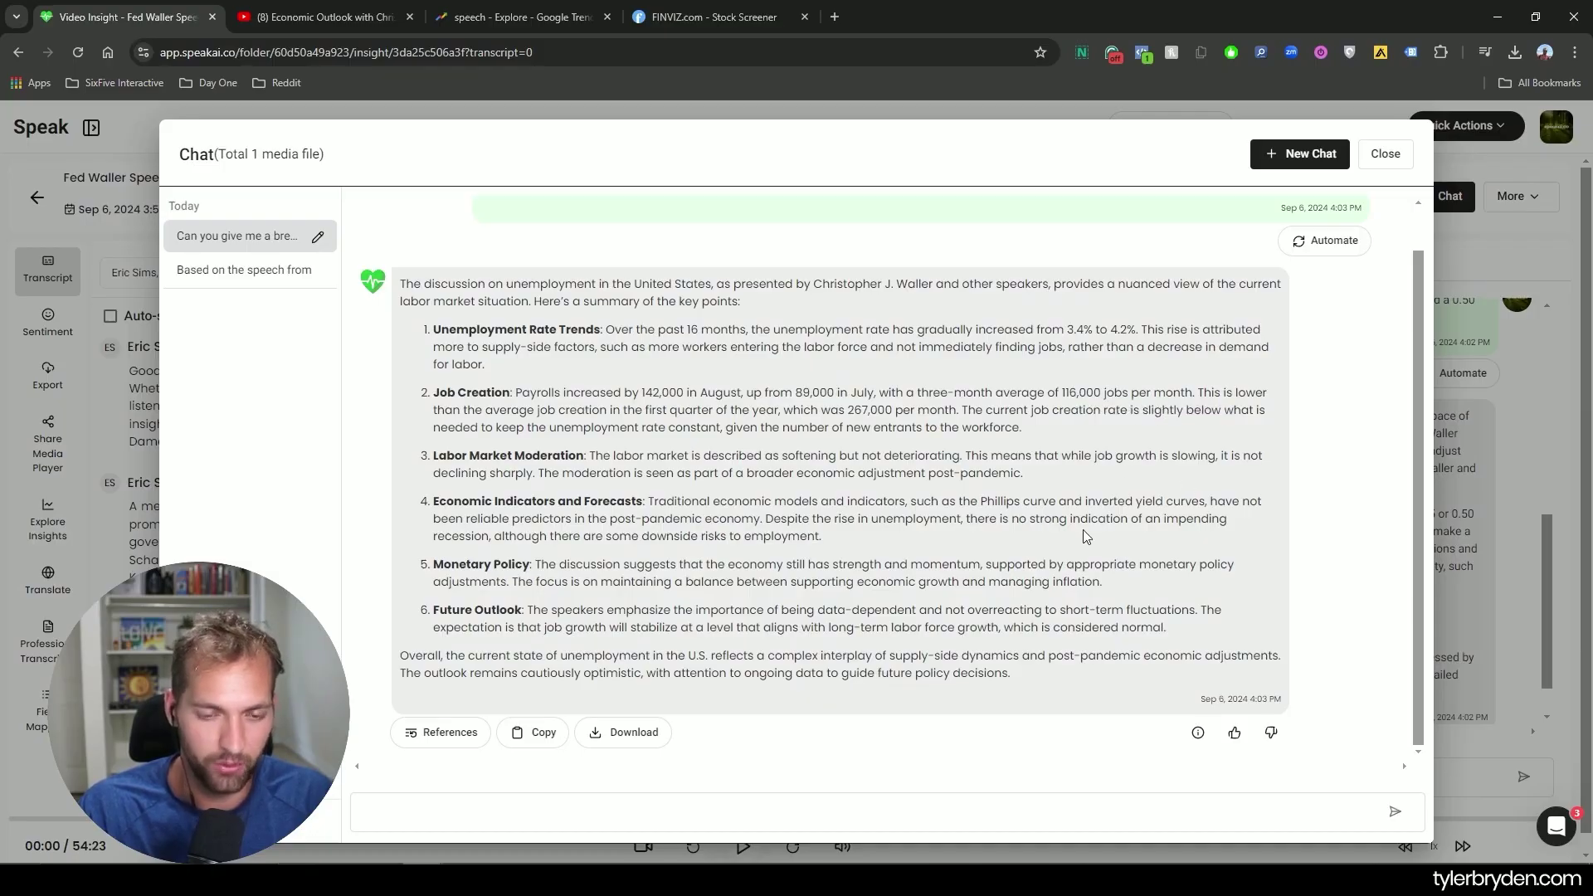
pyautogui.moveTo(788, 456); pyautogui.dragTo(794, 463)
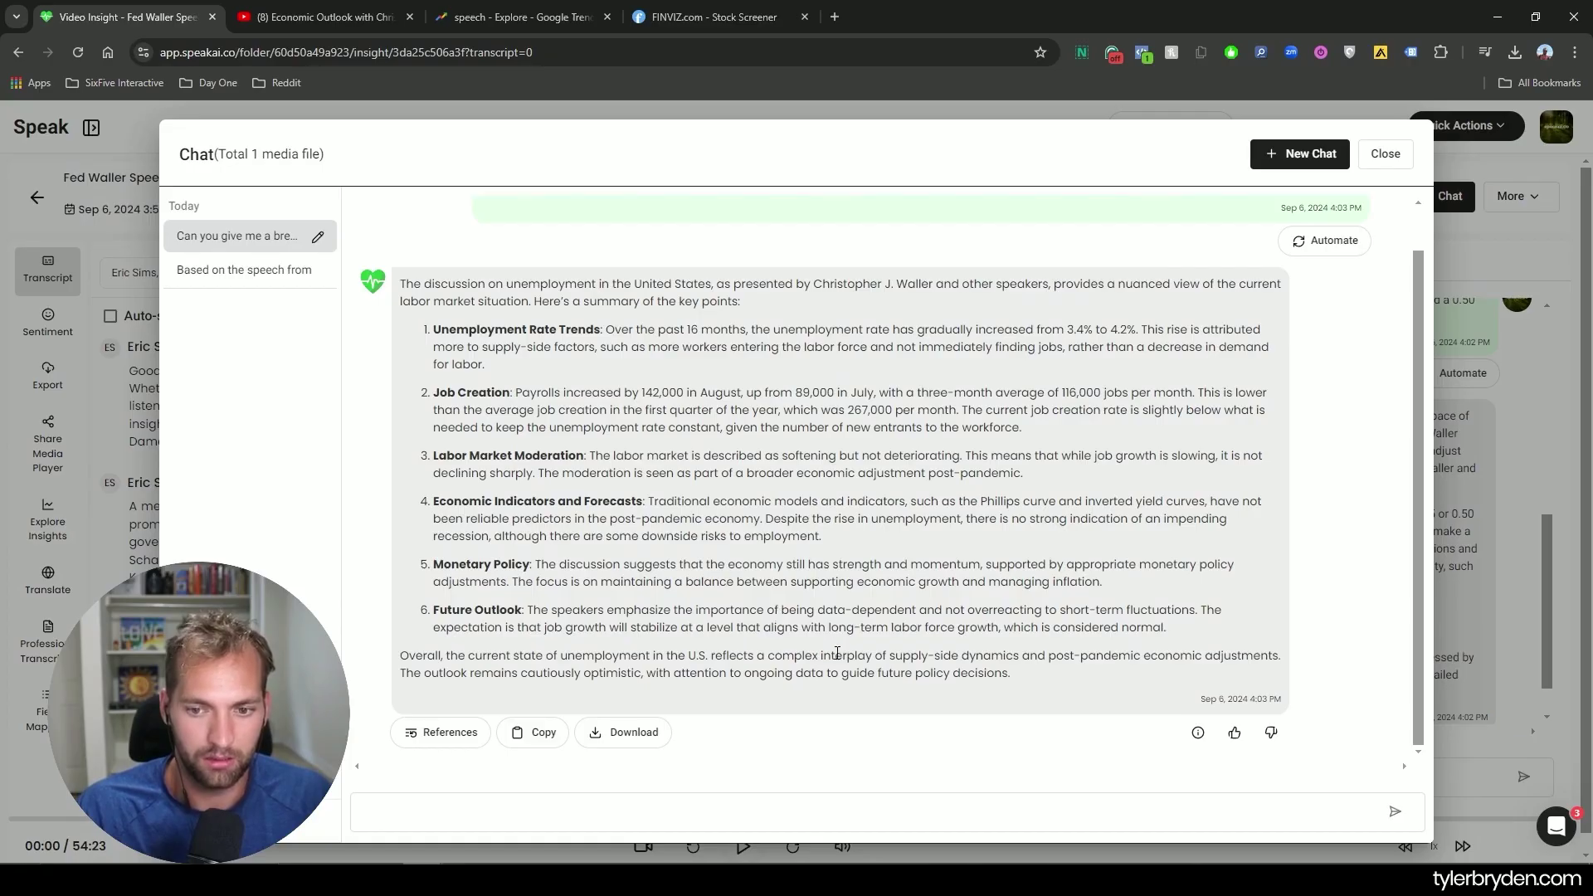
pyautogui.moveTo(963, 494); pyautogui.dragTo(1228, 521)
pyautogui.click(1112, 616)
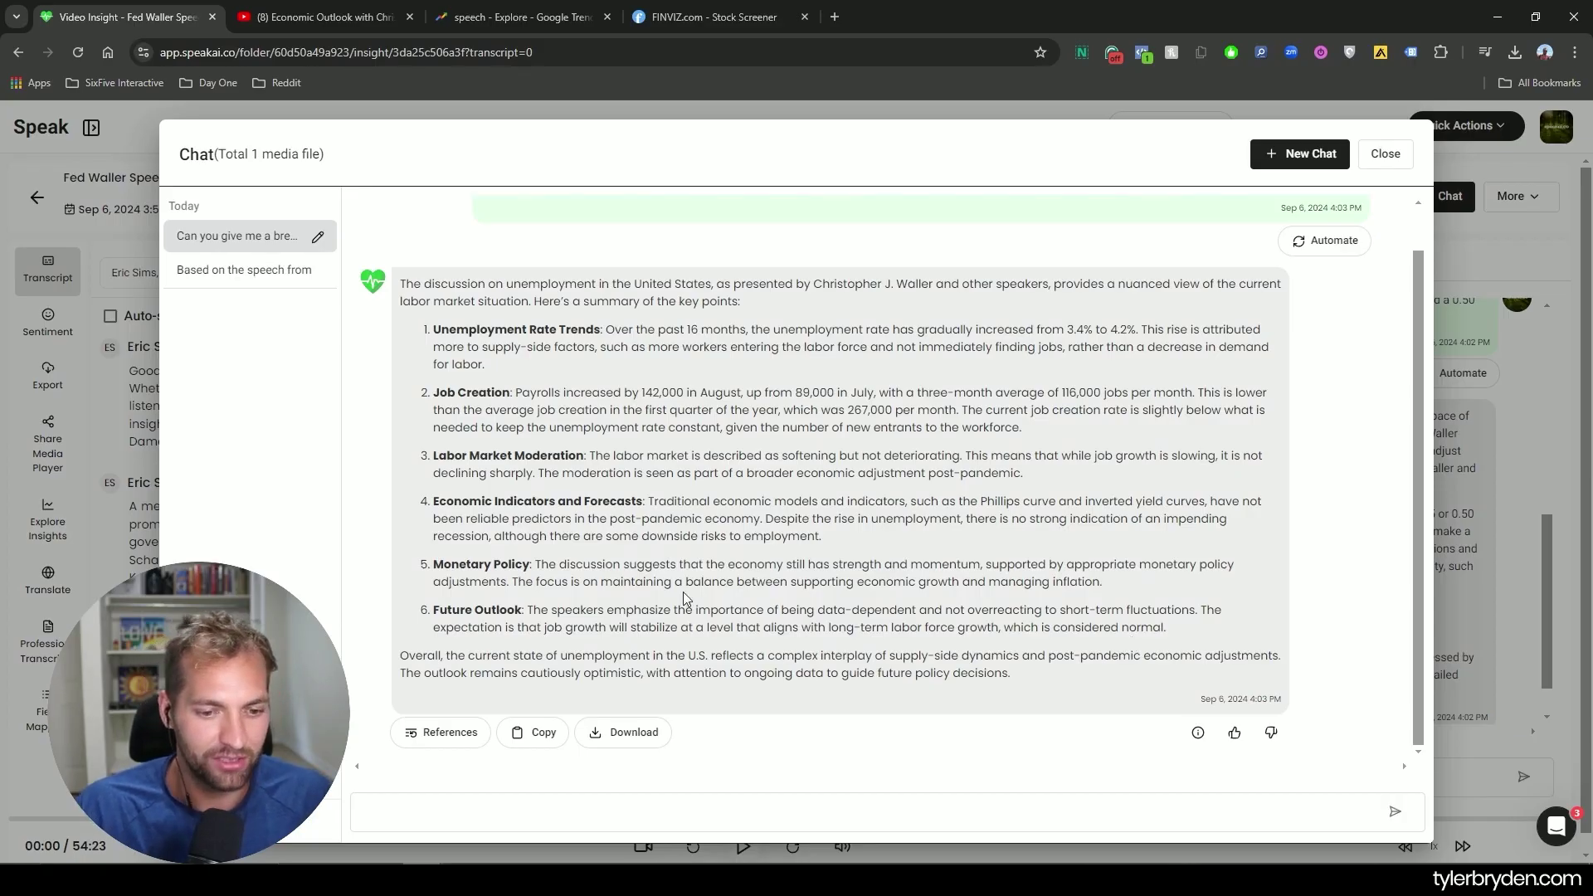
pyautogui.click(1383, 153)
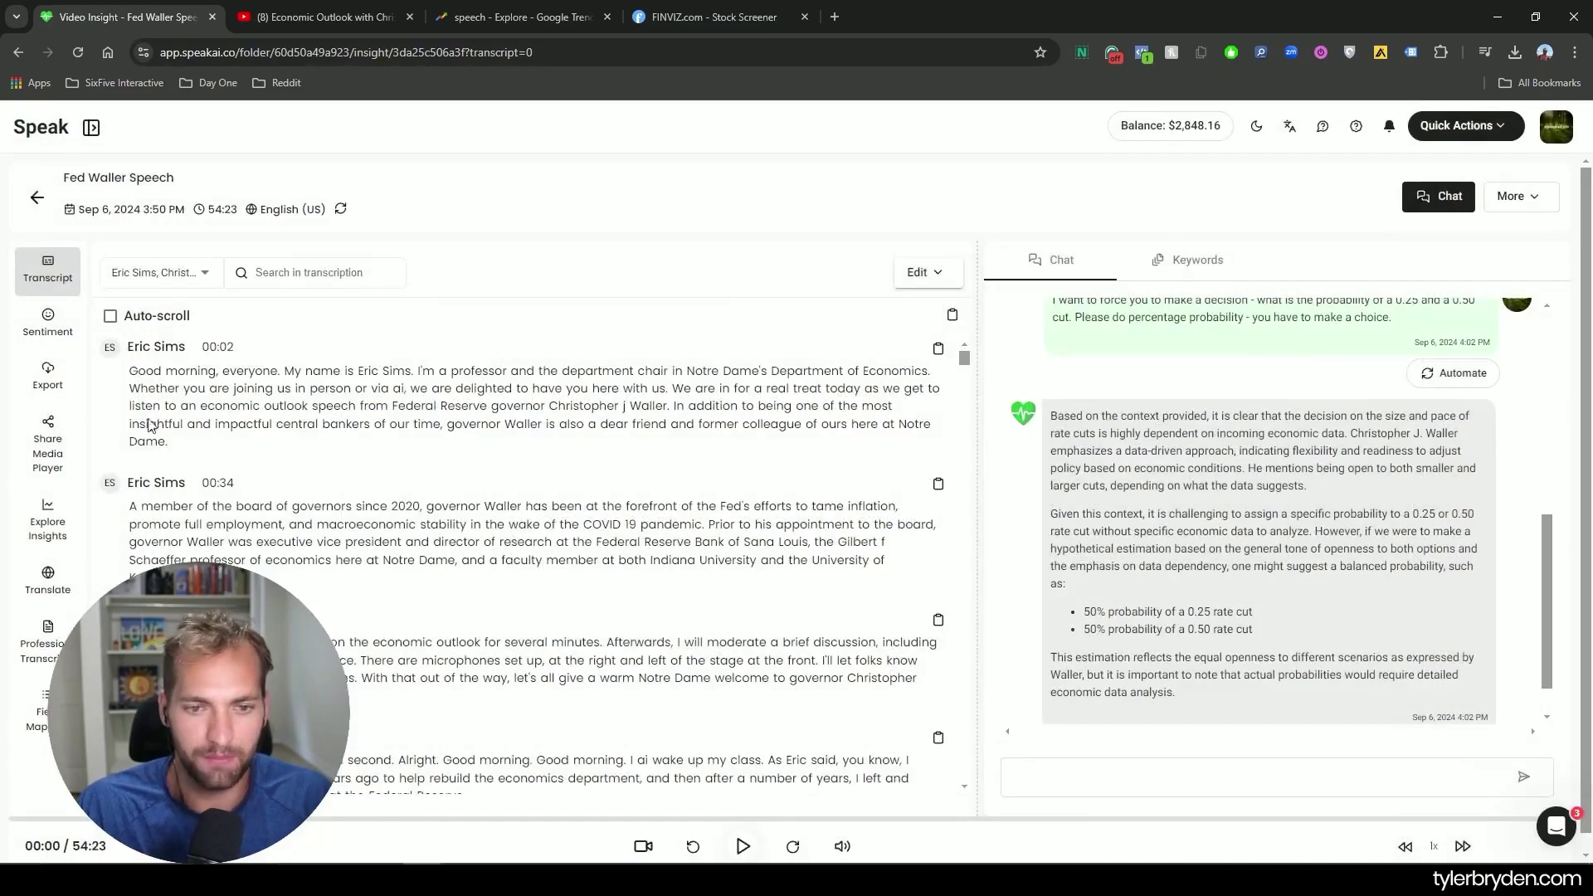
# - Look through the speech transcript and its keyword insights, and return to the chat view beside the transcript
pyautogui.scroll(-15, 880, 556)
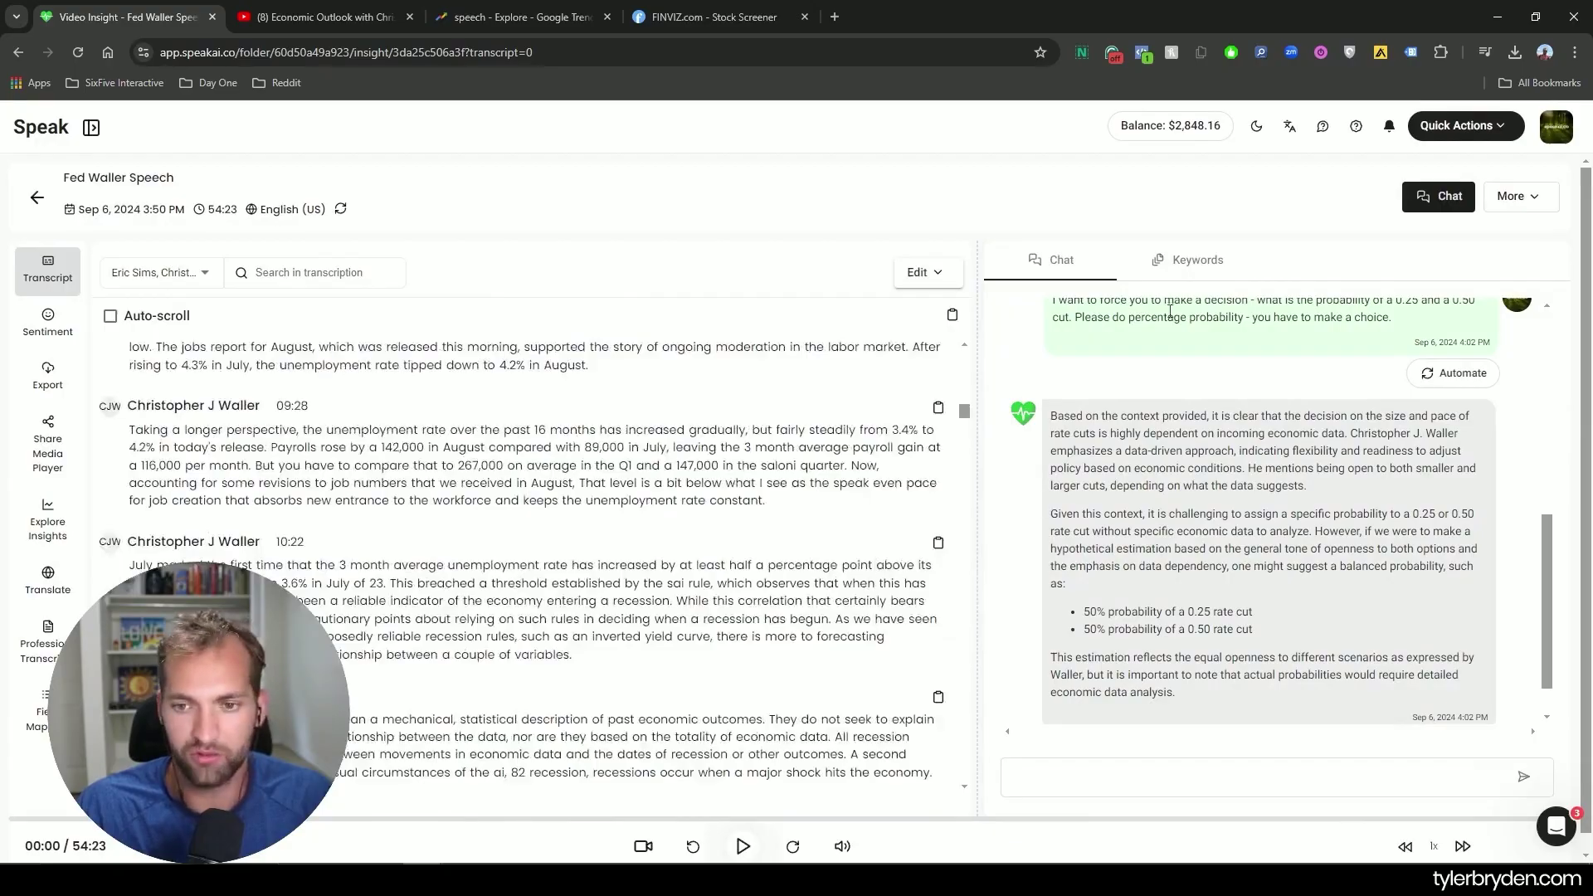
pyautogui.click(1188, 261)
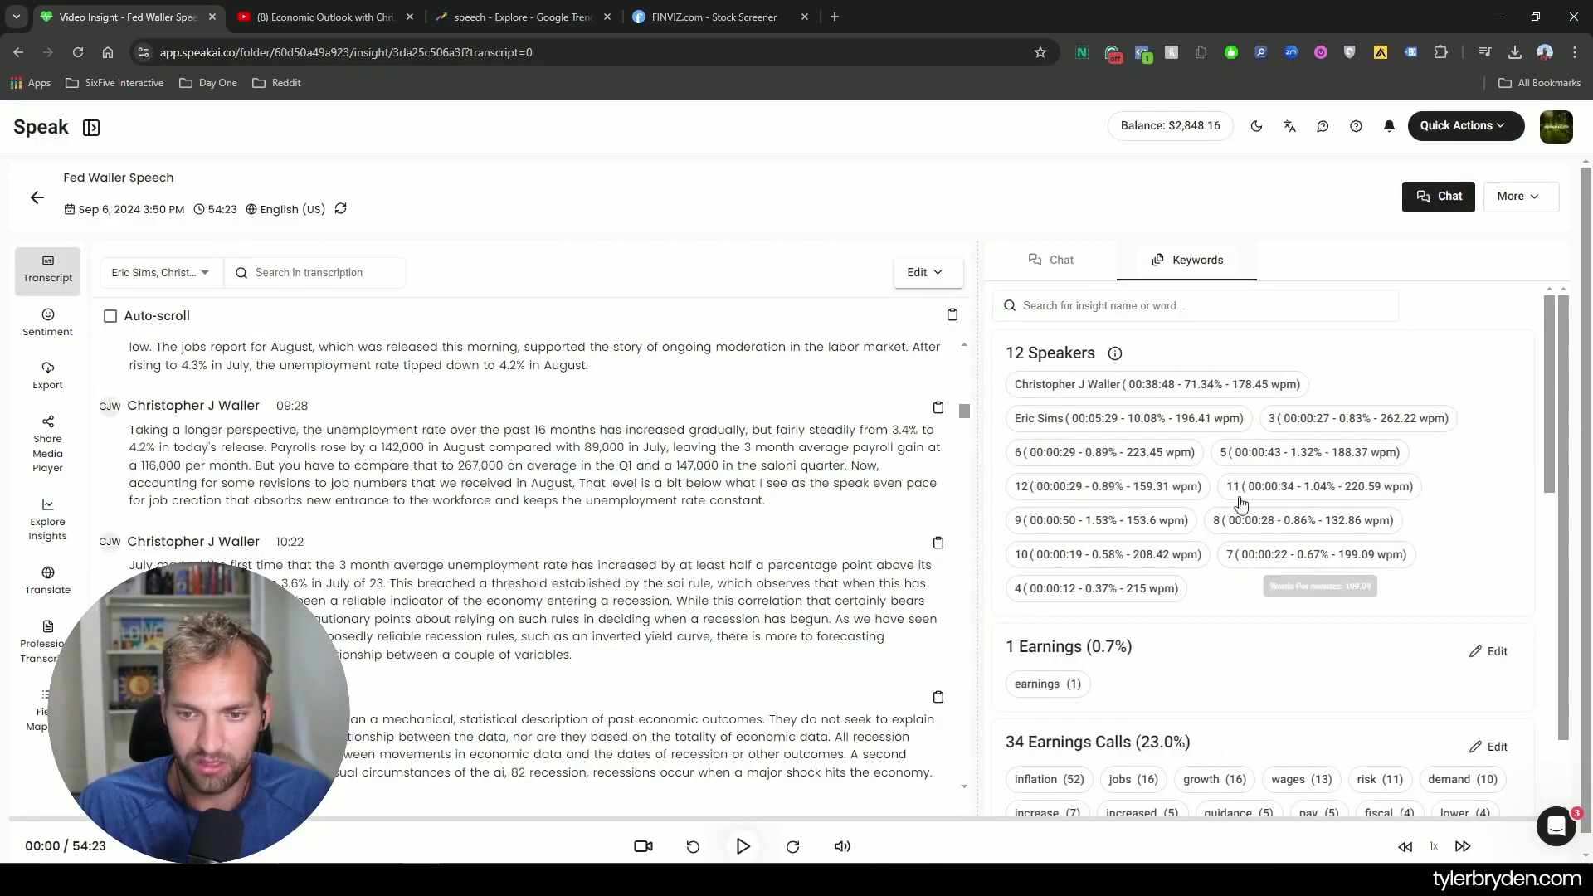
pyautogui.scroll(-10, 686, 437)
pyautogui.scroll(-10, 744, 612)
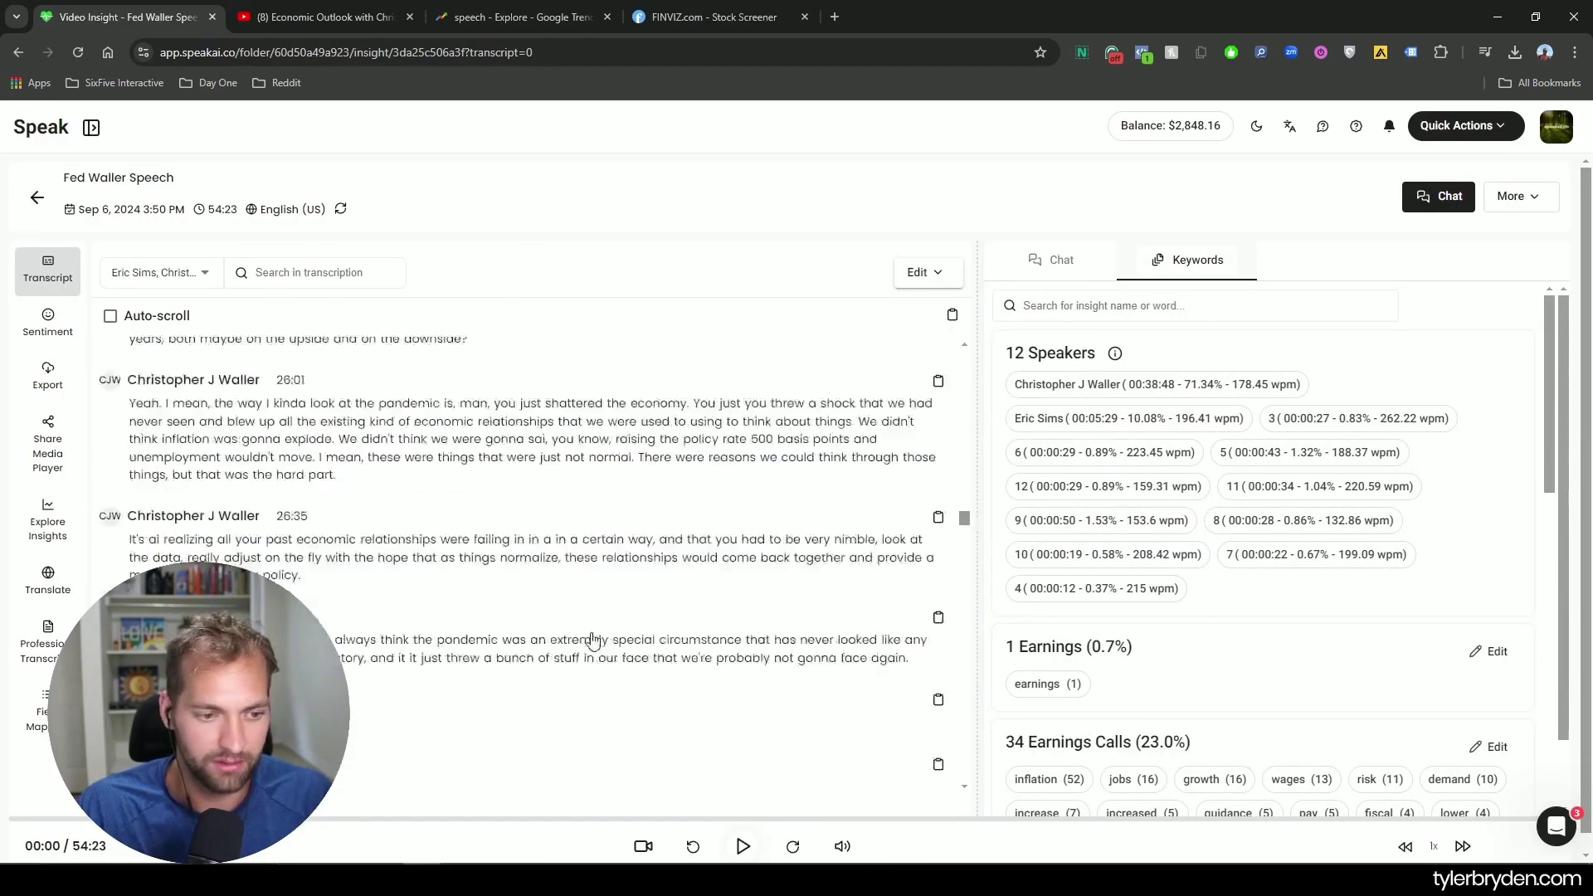
pyautogui.moveTo(963, 545); pyautogui.dragTo(964, 352)
pyautogui.click(1052, 260)
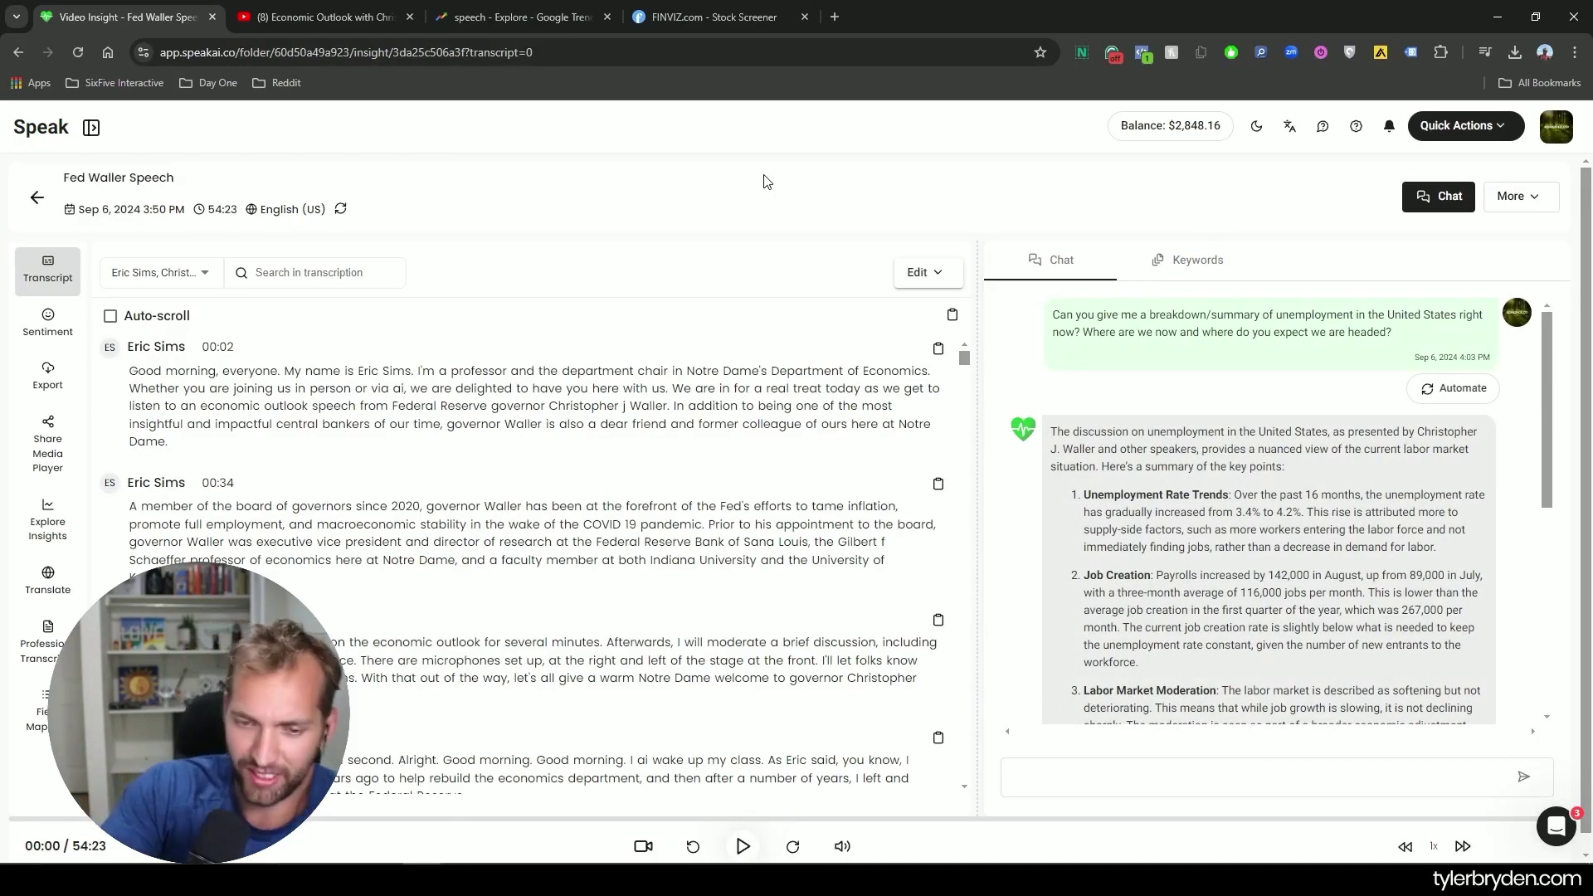
# - Start a new chat for the speech and enable mapping its response to a field, confirming it for this file
pyautogui.click(1438, 196)
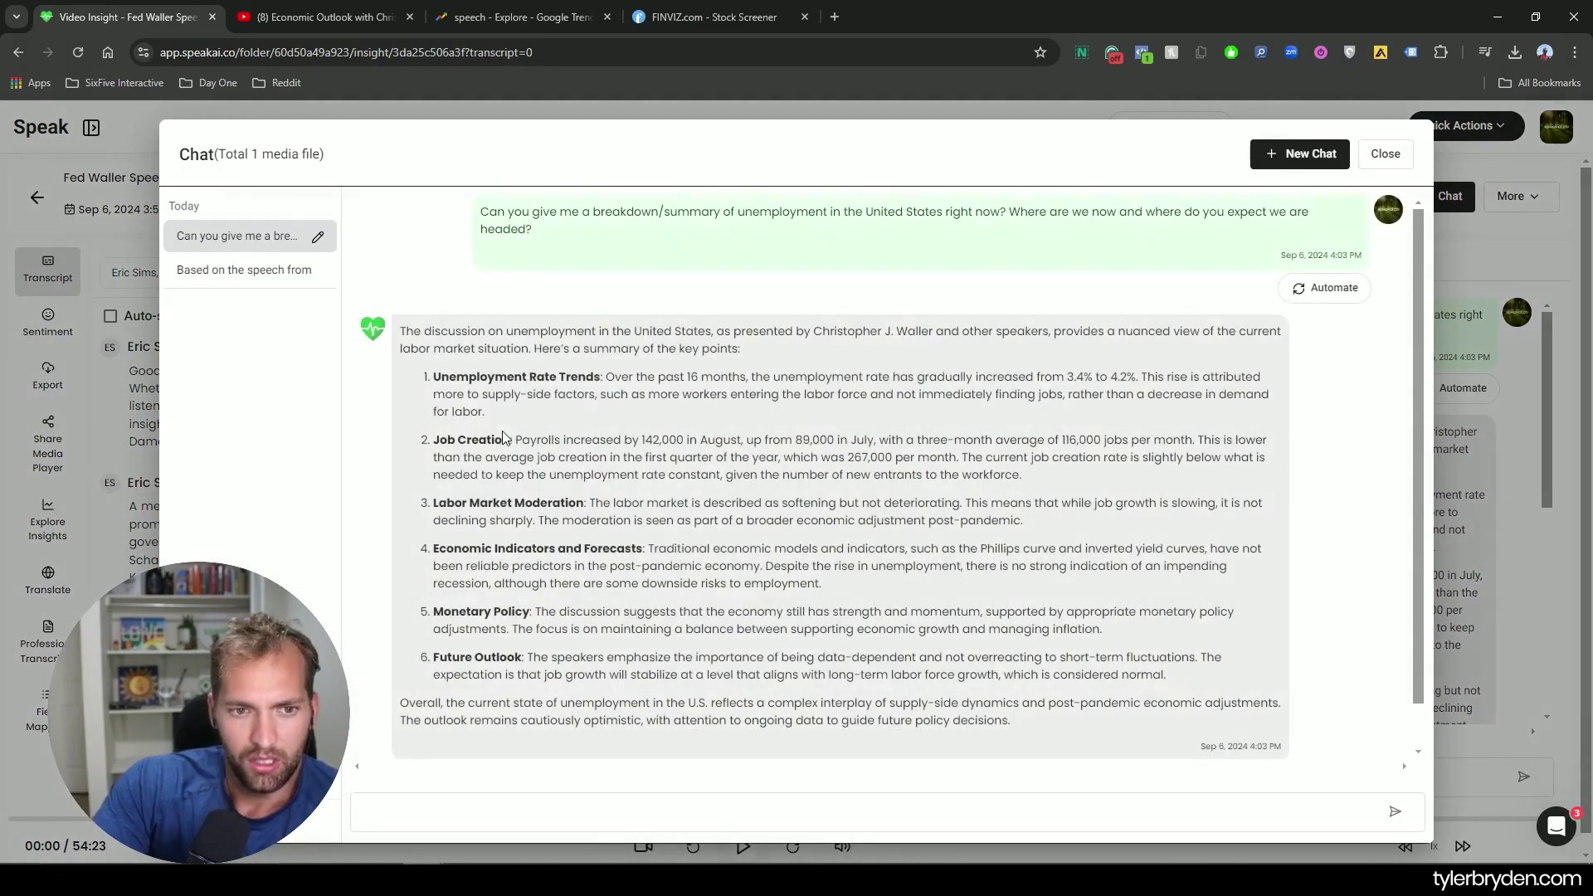
pyautogui.click(1311, 161)
pyautogui.click(356, 154)
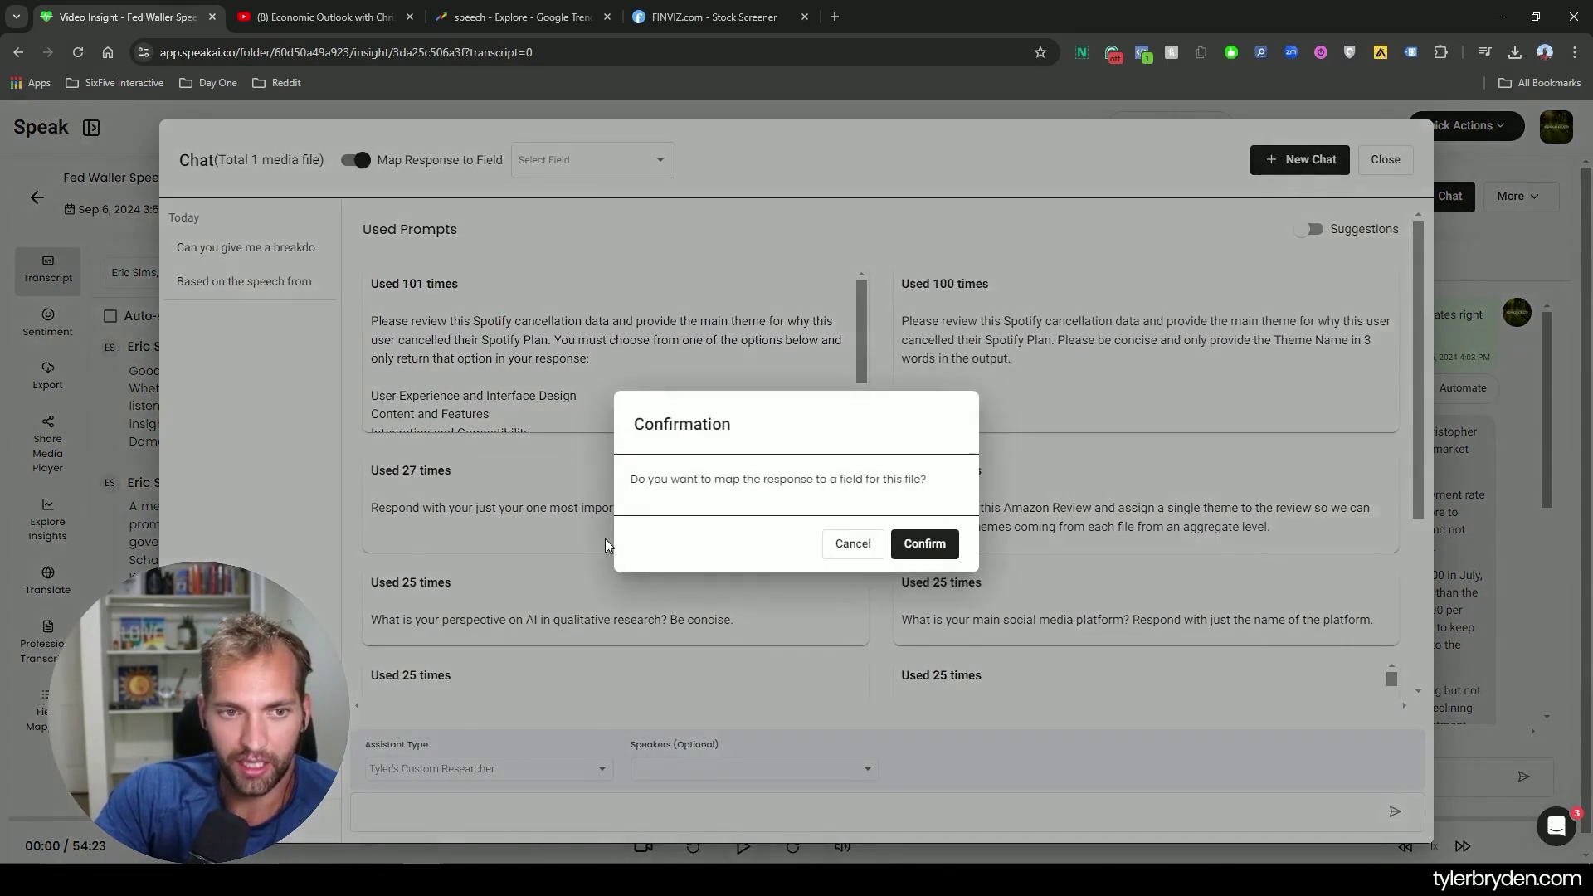
pyautogui.click(922, 542)
pyautogui.click(604, 163)
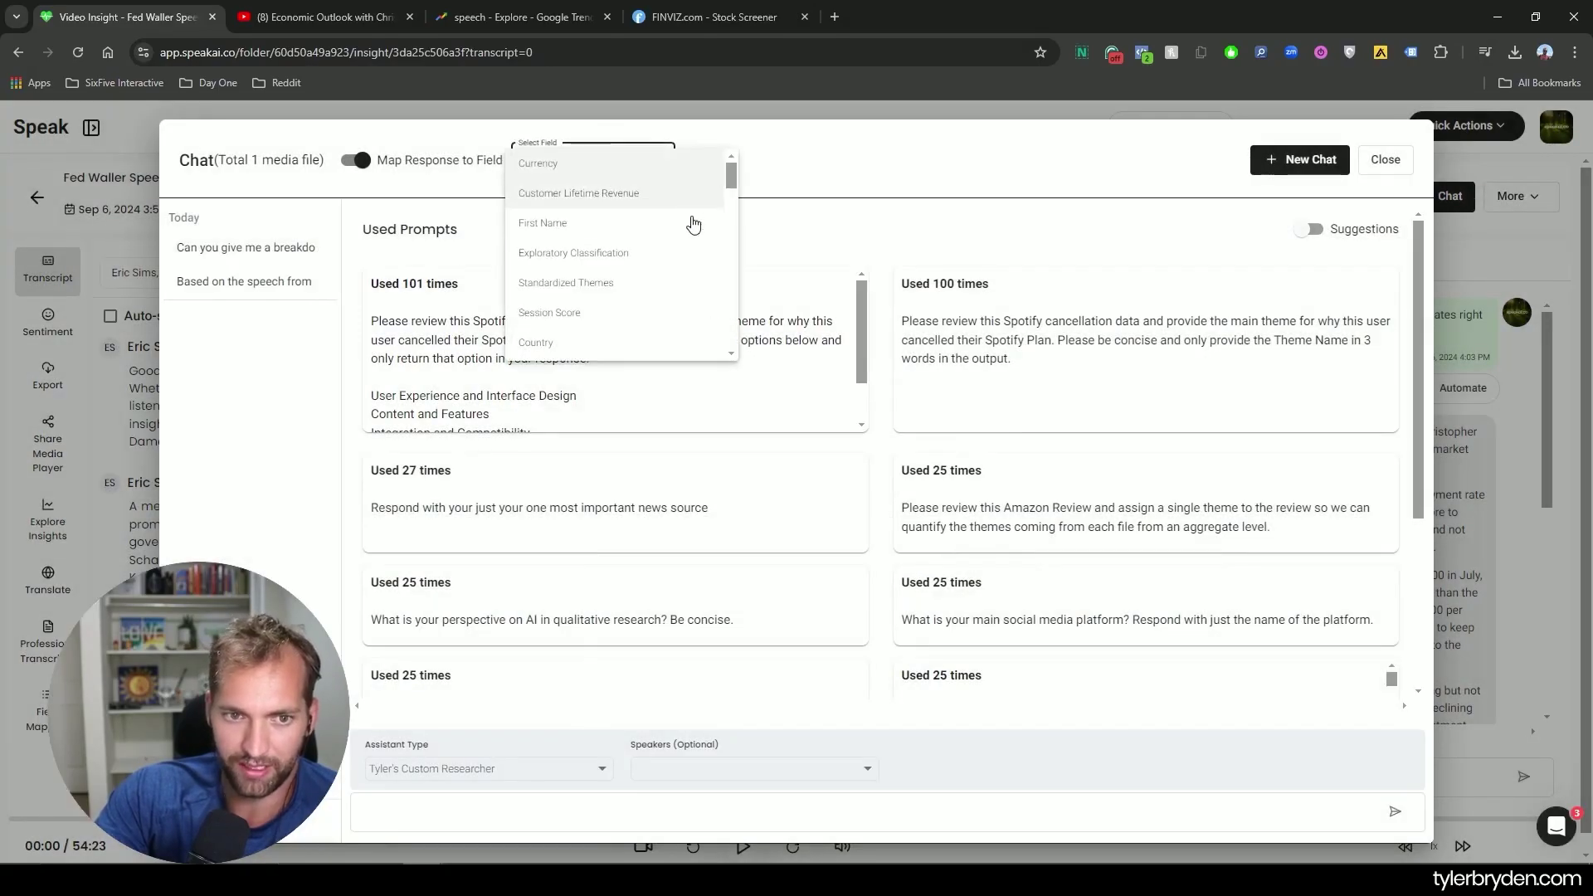
pyautogui.scroll(-5, 672, 240)
pyautogui.scroll(-2, 658, 283)
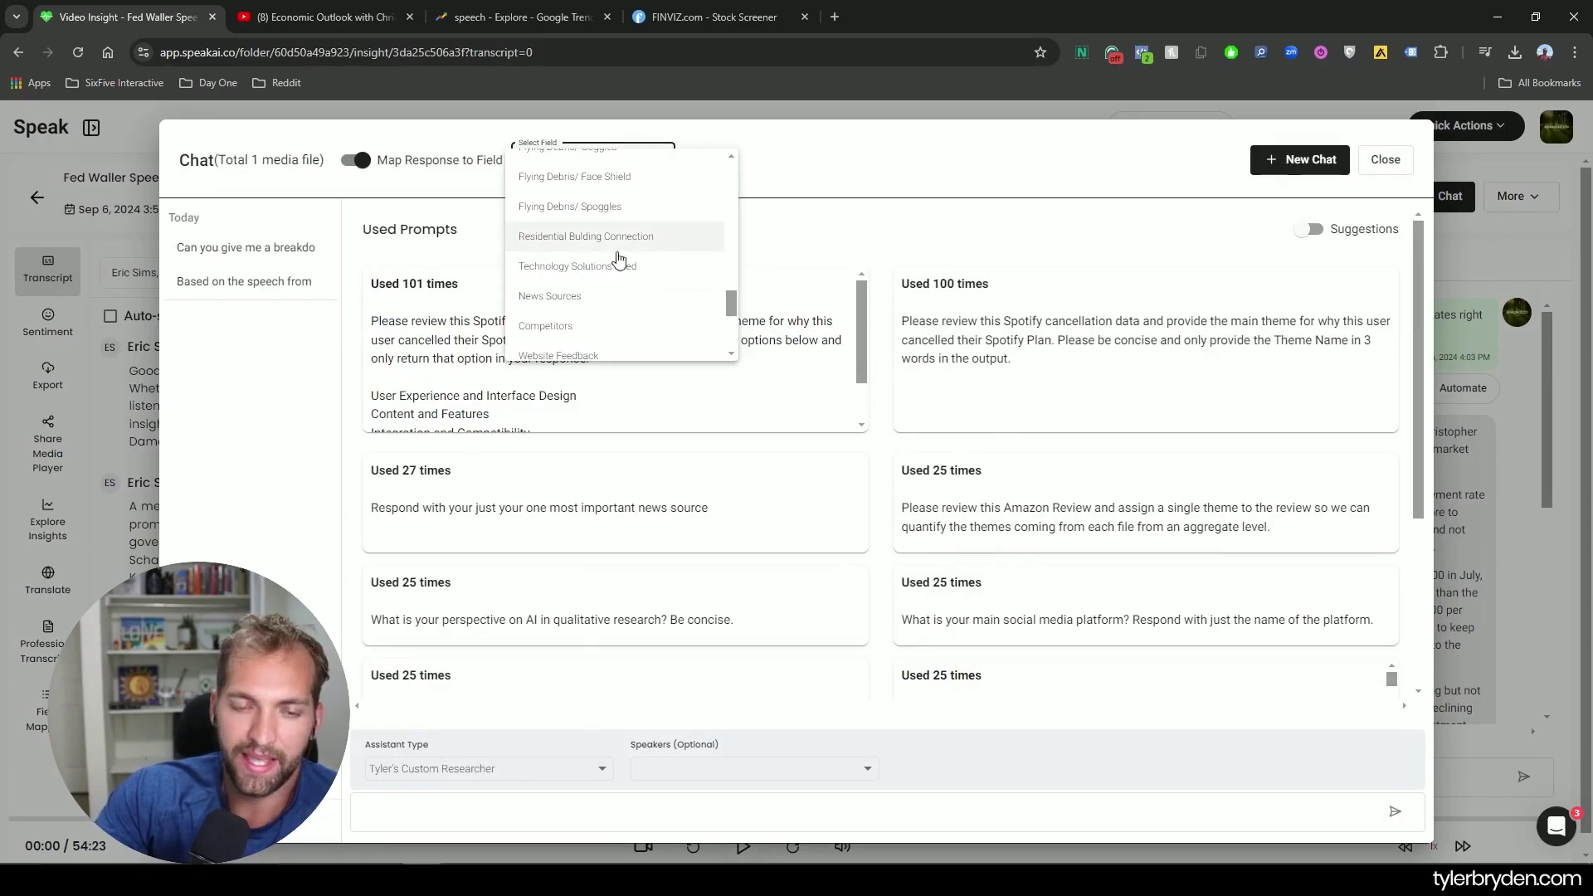
pyautogui.click(936, 243)
pyautogui.click(240, 247)
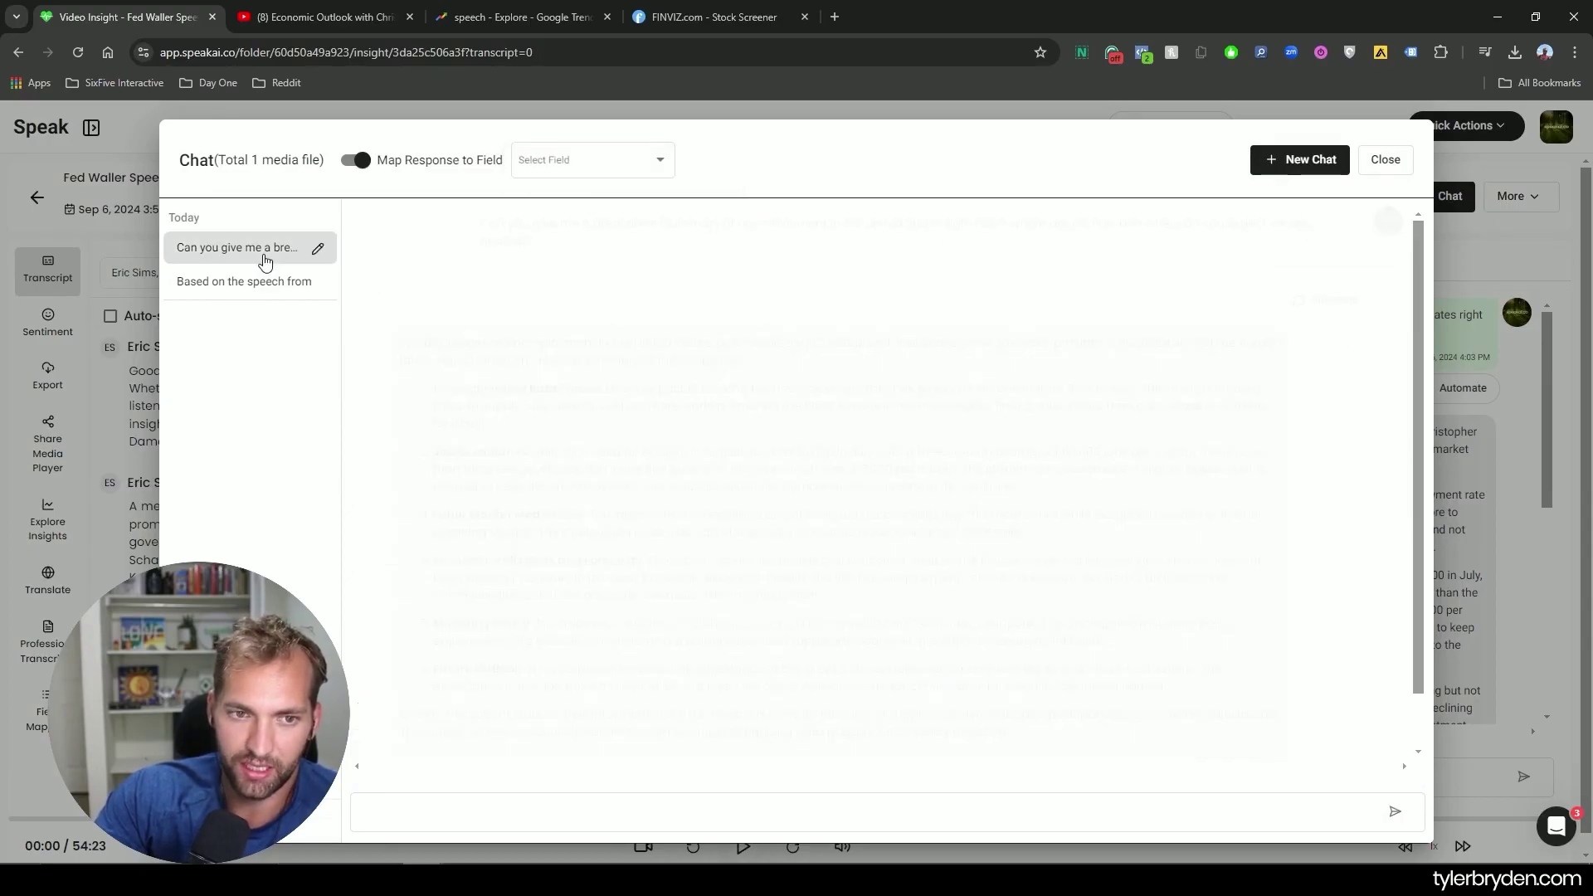
# - Choose Political Affiliation as the field the new chat's response is mapped to
pyautogui.click(604, 170)
pyautogui.scroll(-3, 587, 291)
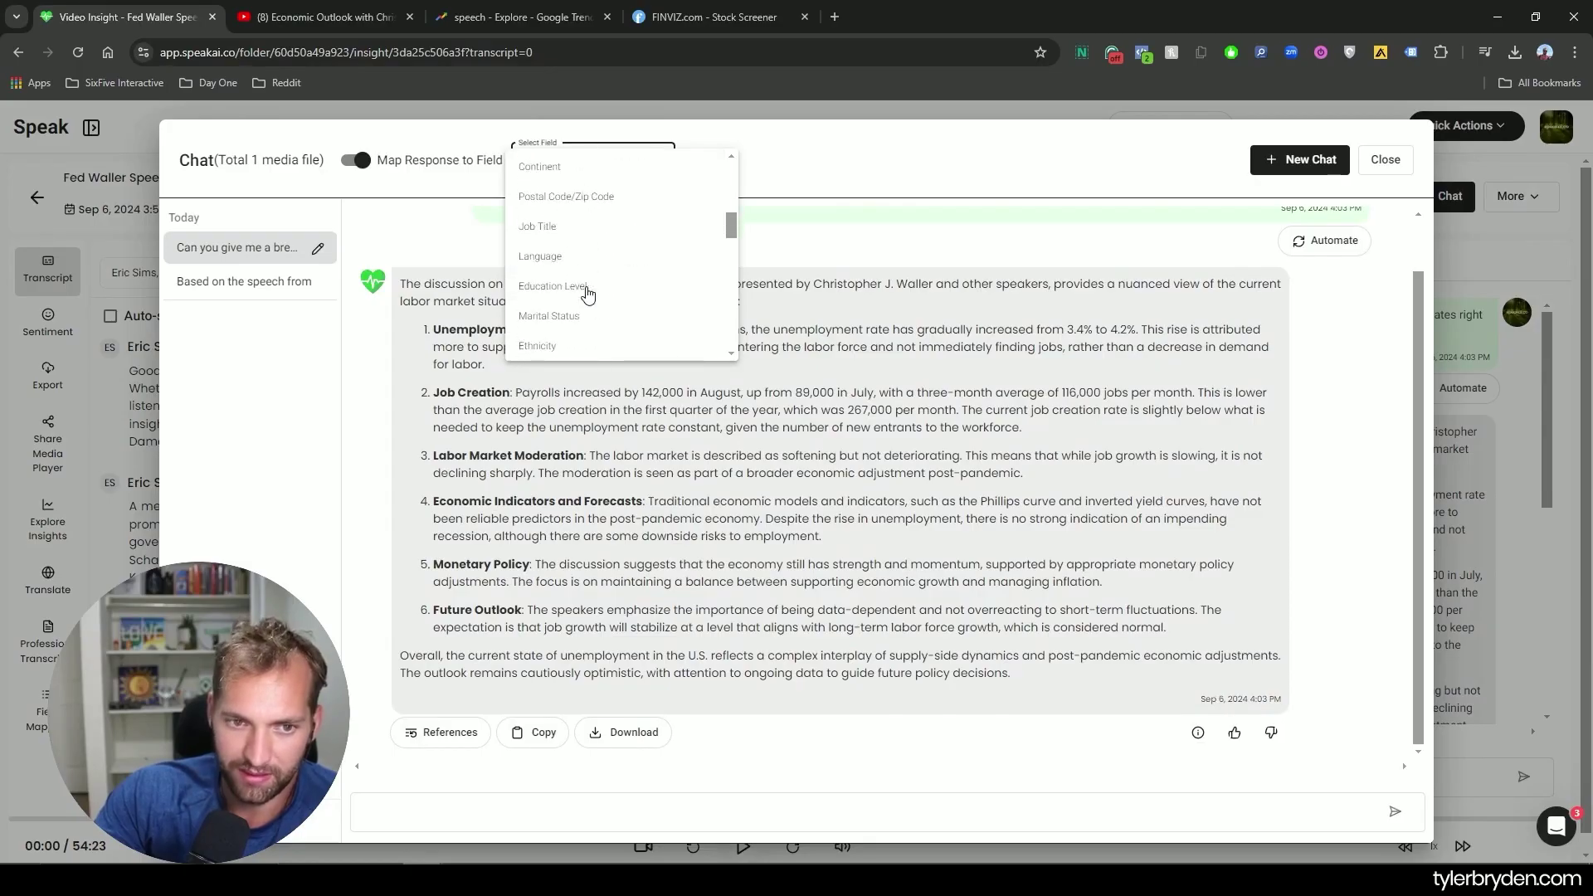
pyautogui.scroll(-2, 587, 291)
pyautogui.click(585, 266)
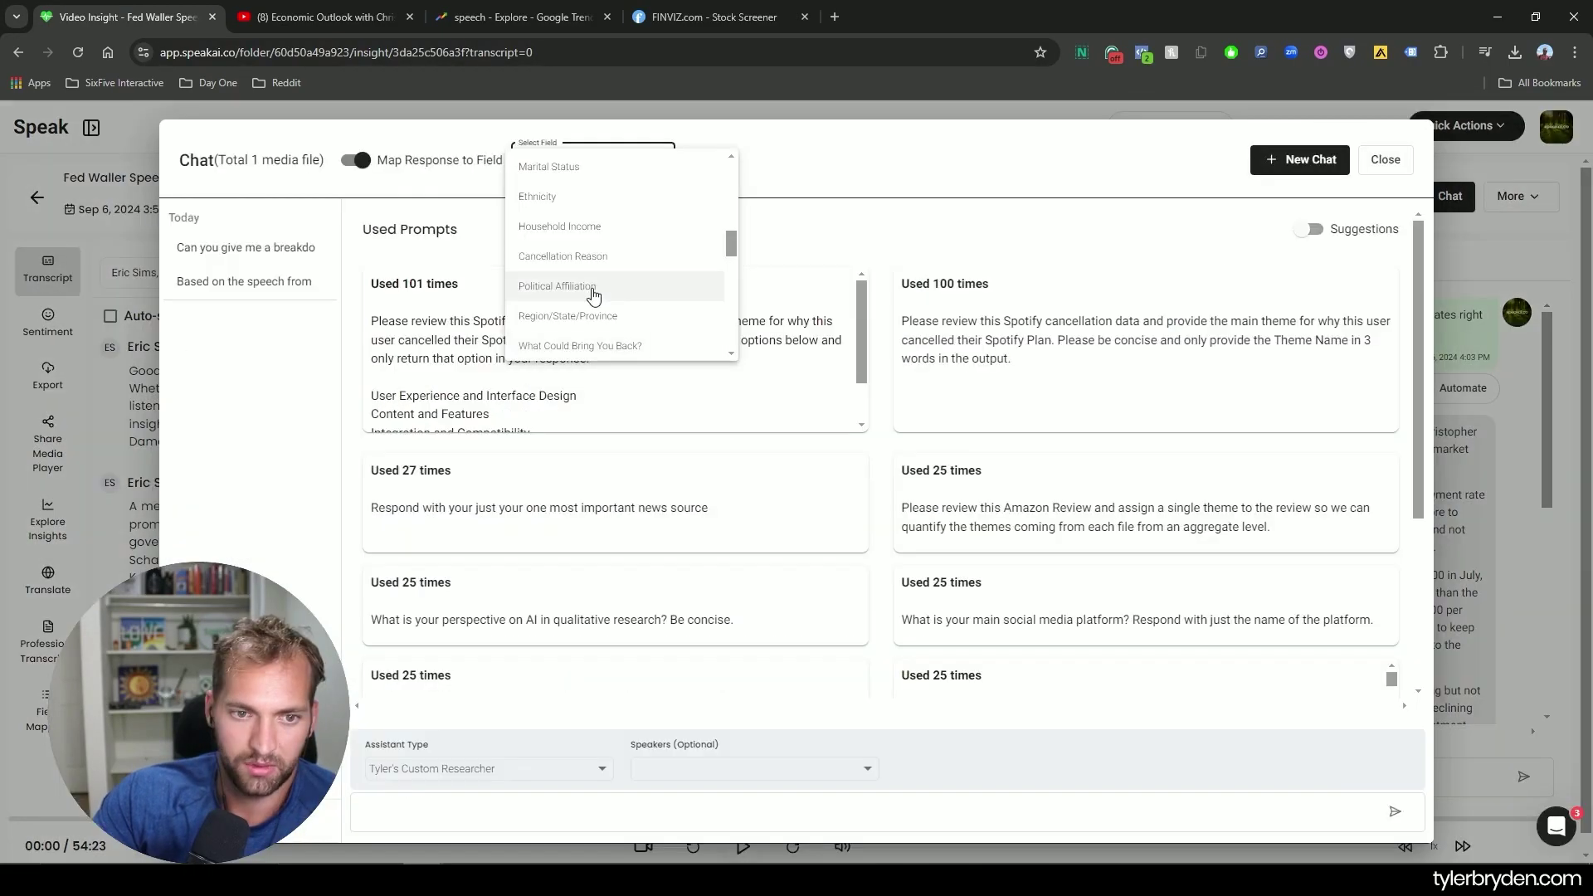
pyautogui.click(592, 289)
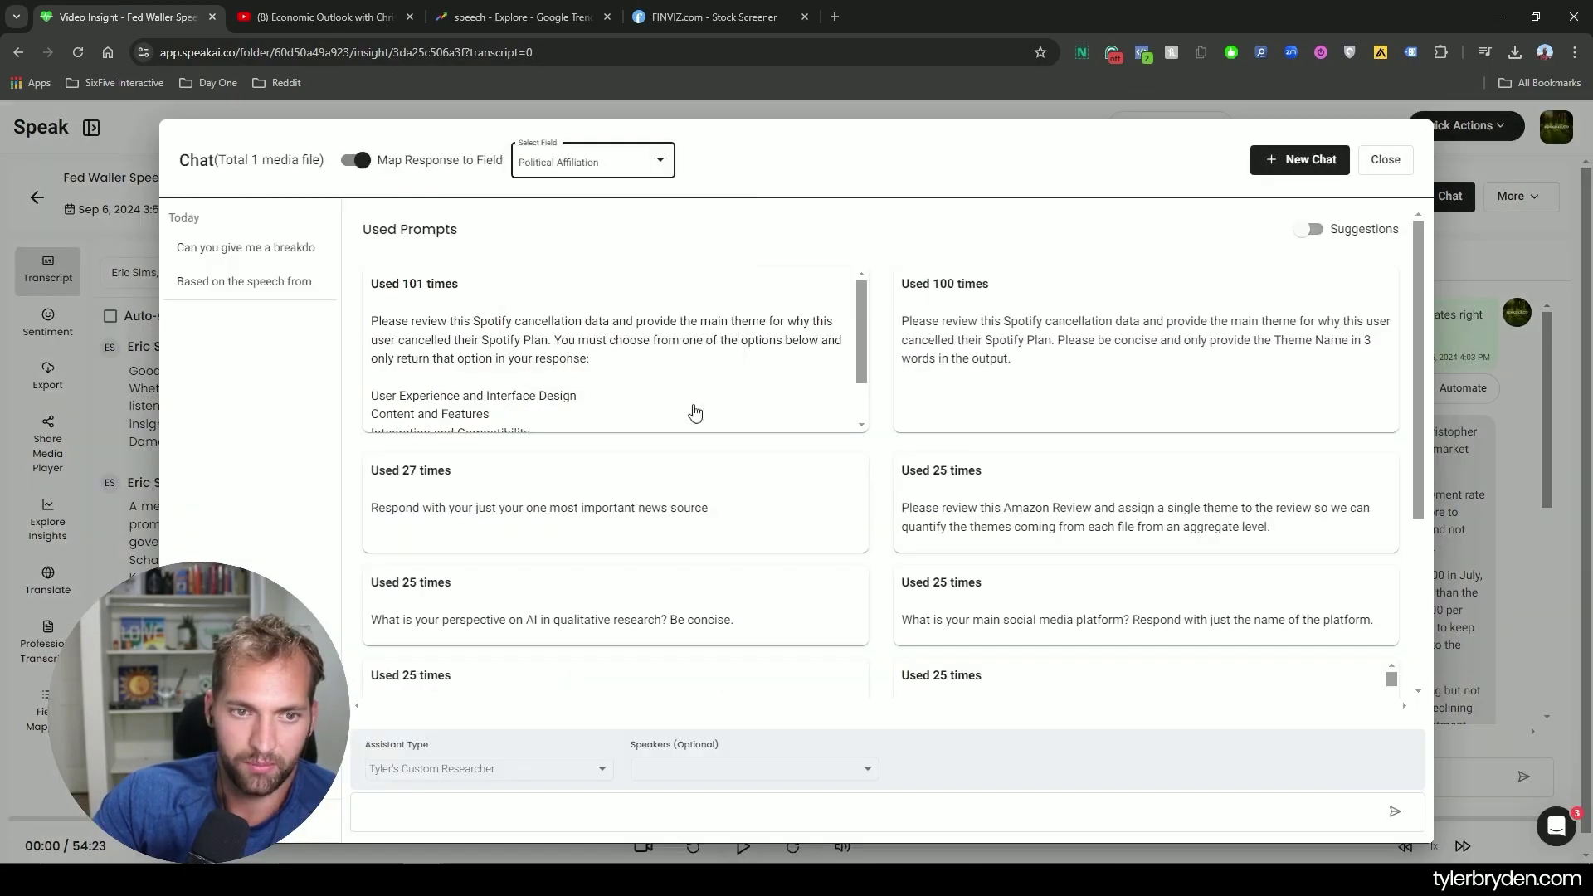
# - Check the available assistants without changing the selection, and limit the chat to the speaker Christopher J Waller
pyautogui.click(600, 776)
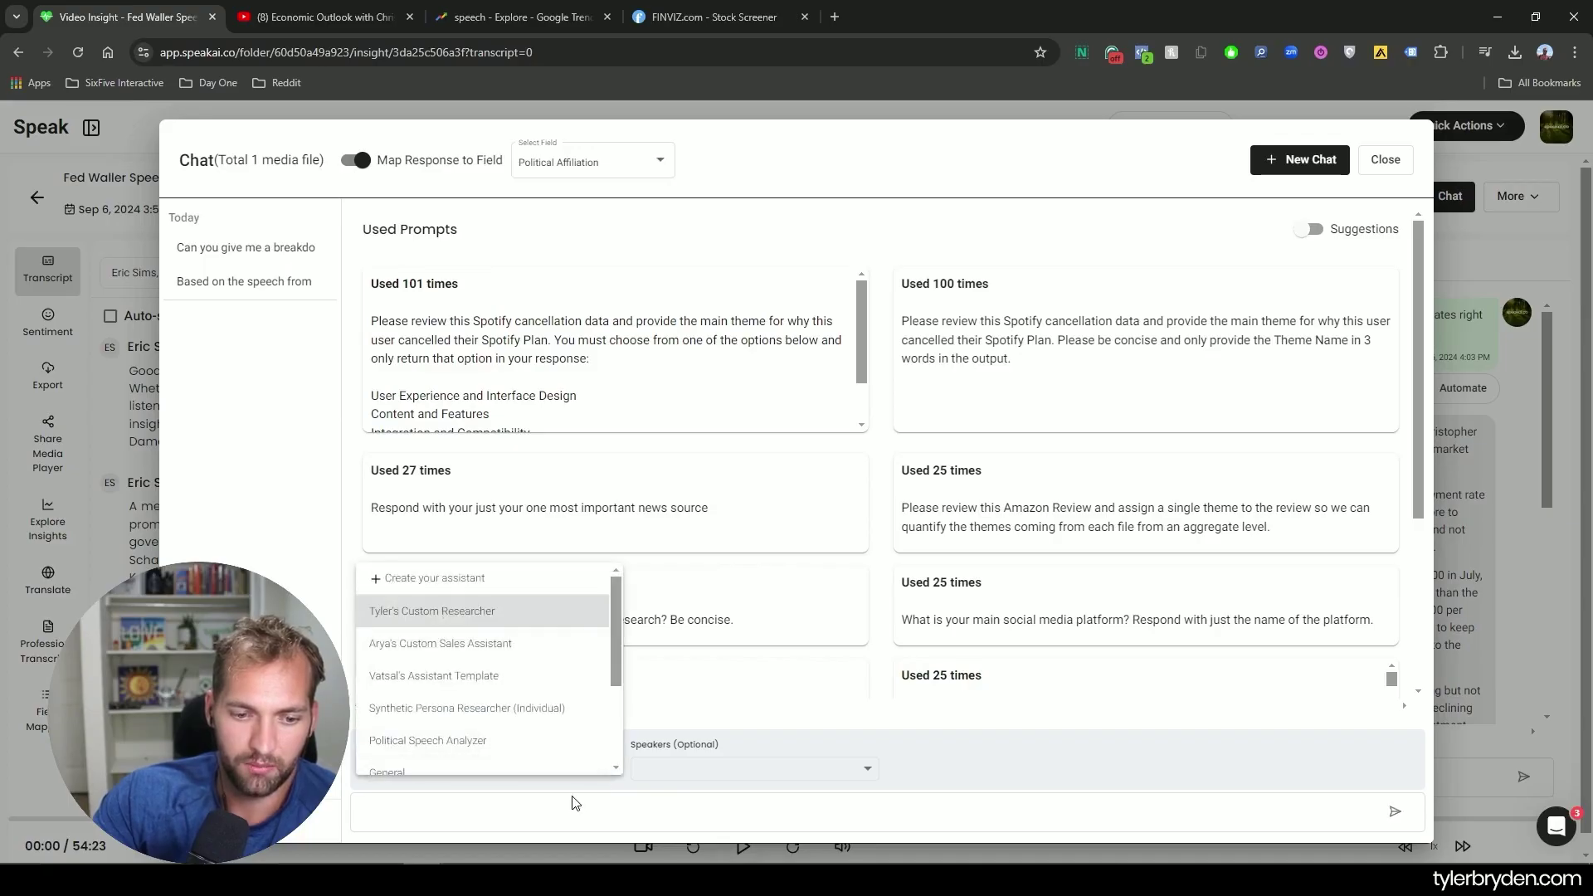
pyautogui.click(576, 802)
pyautogui.click(736, 771)
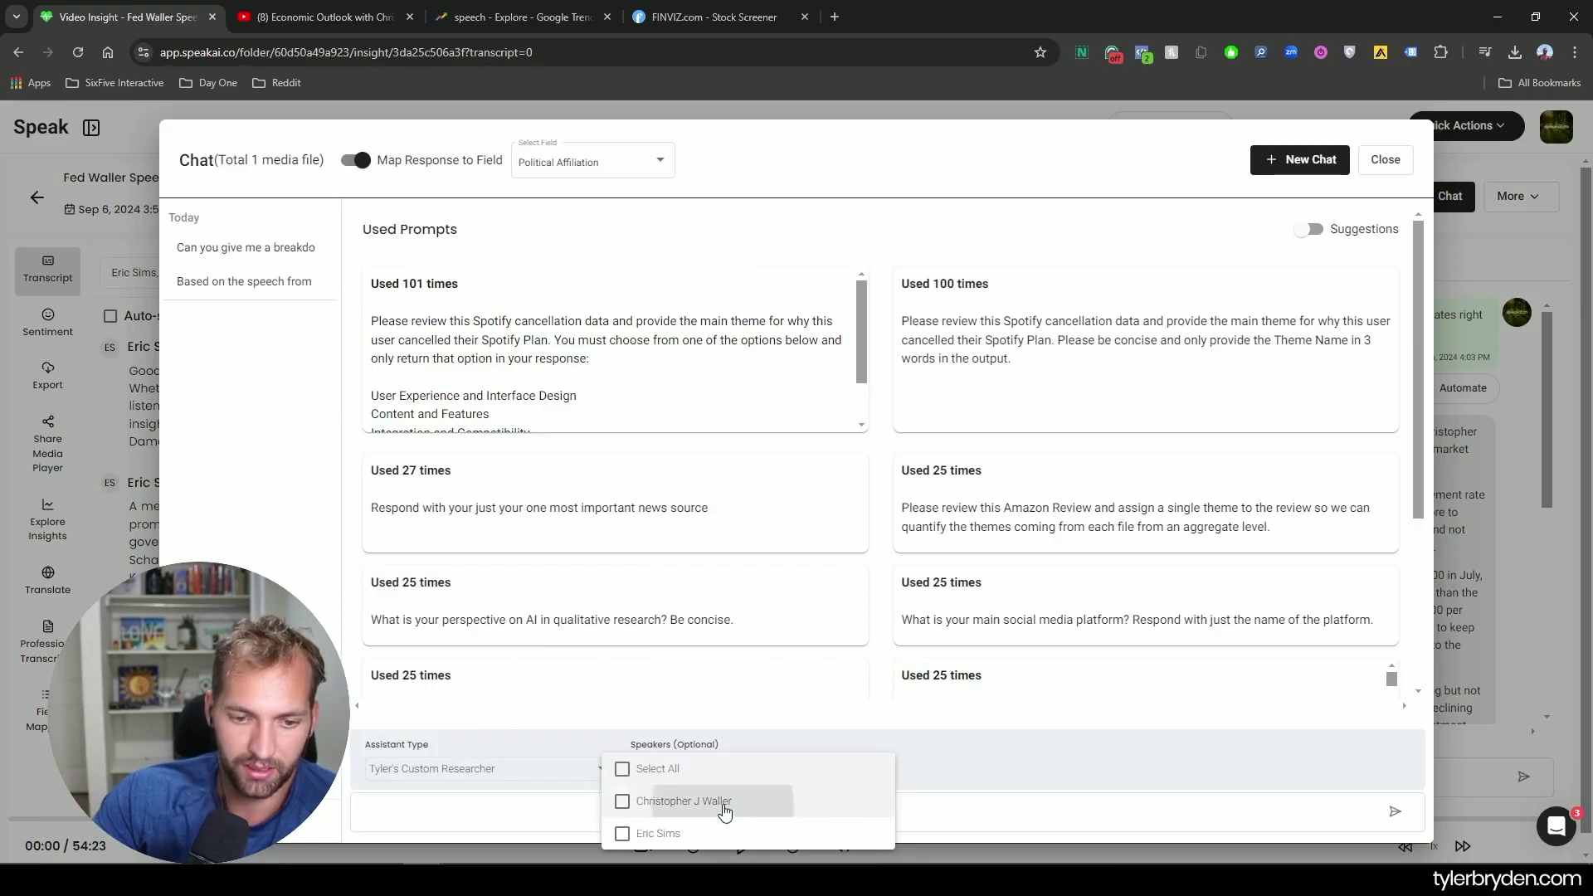
pyautogui.click(722, 800)
# - Write the chat question "Based on this speech, is Christopher Republican, Democratic, Libertarian, or Independent?"
pyautogui.click(472, 811)
pyautogui.write('Based on this s')
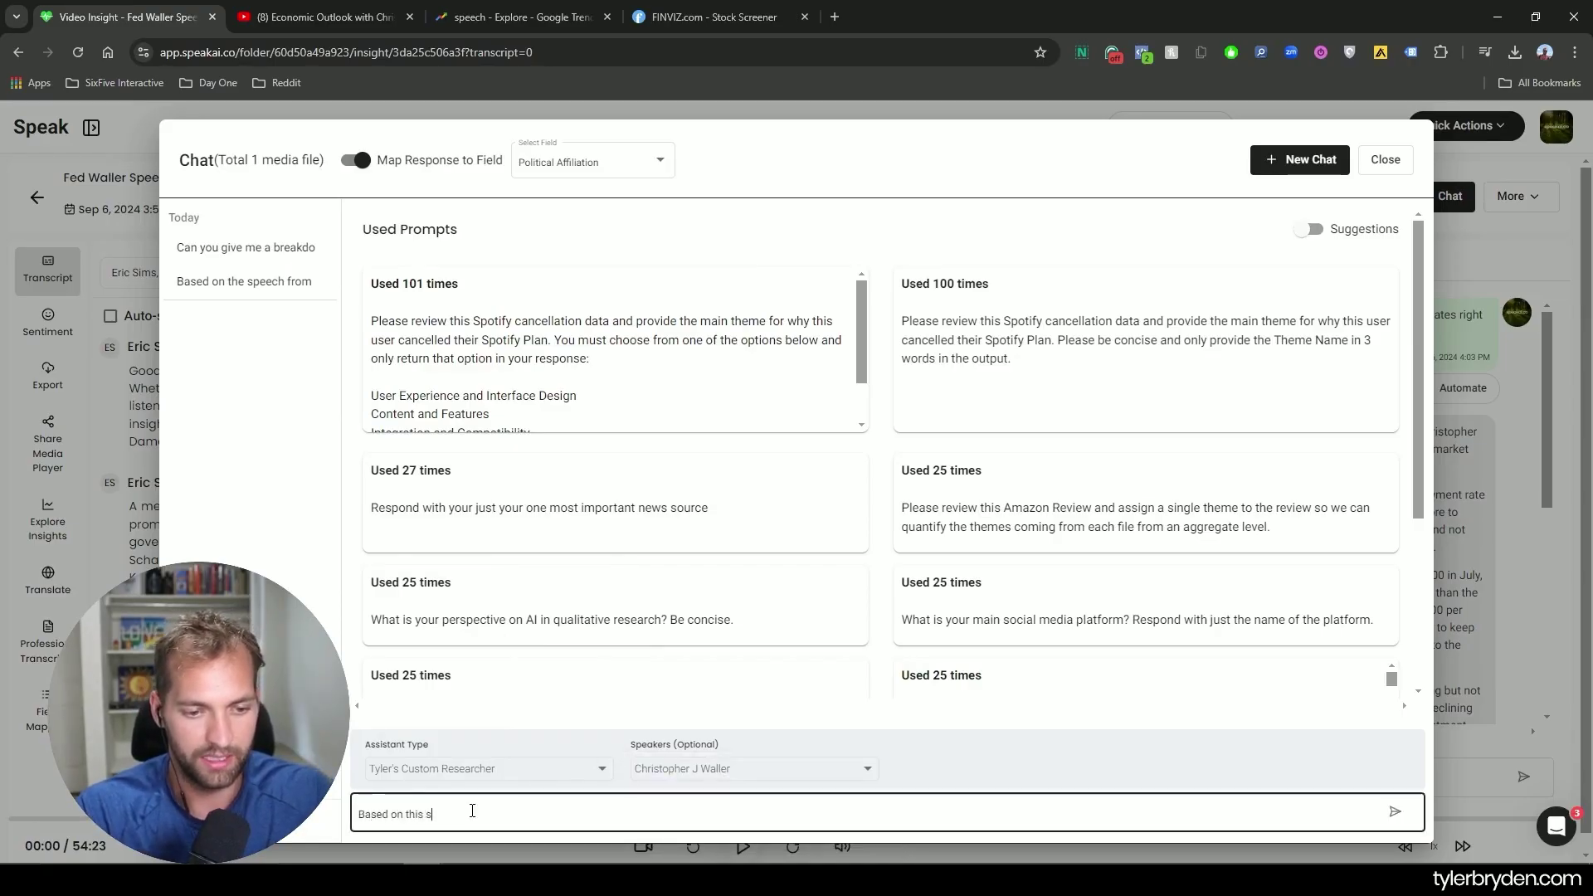
pyautogui.write('peech, is Christ')
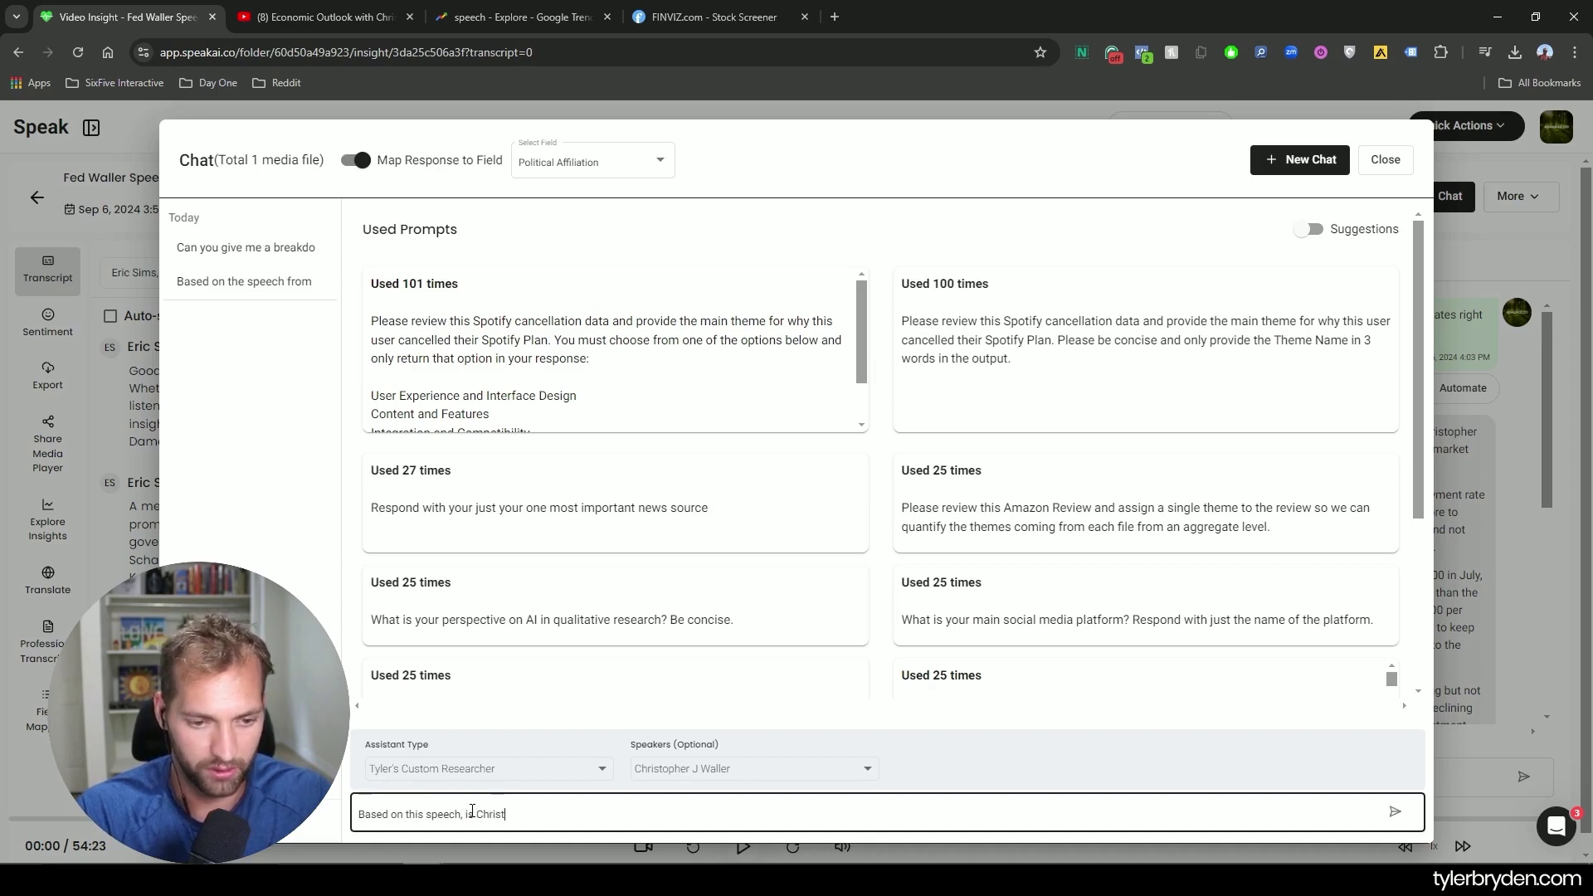
pyautogui.write('opher Republican, Democratic, Liber')
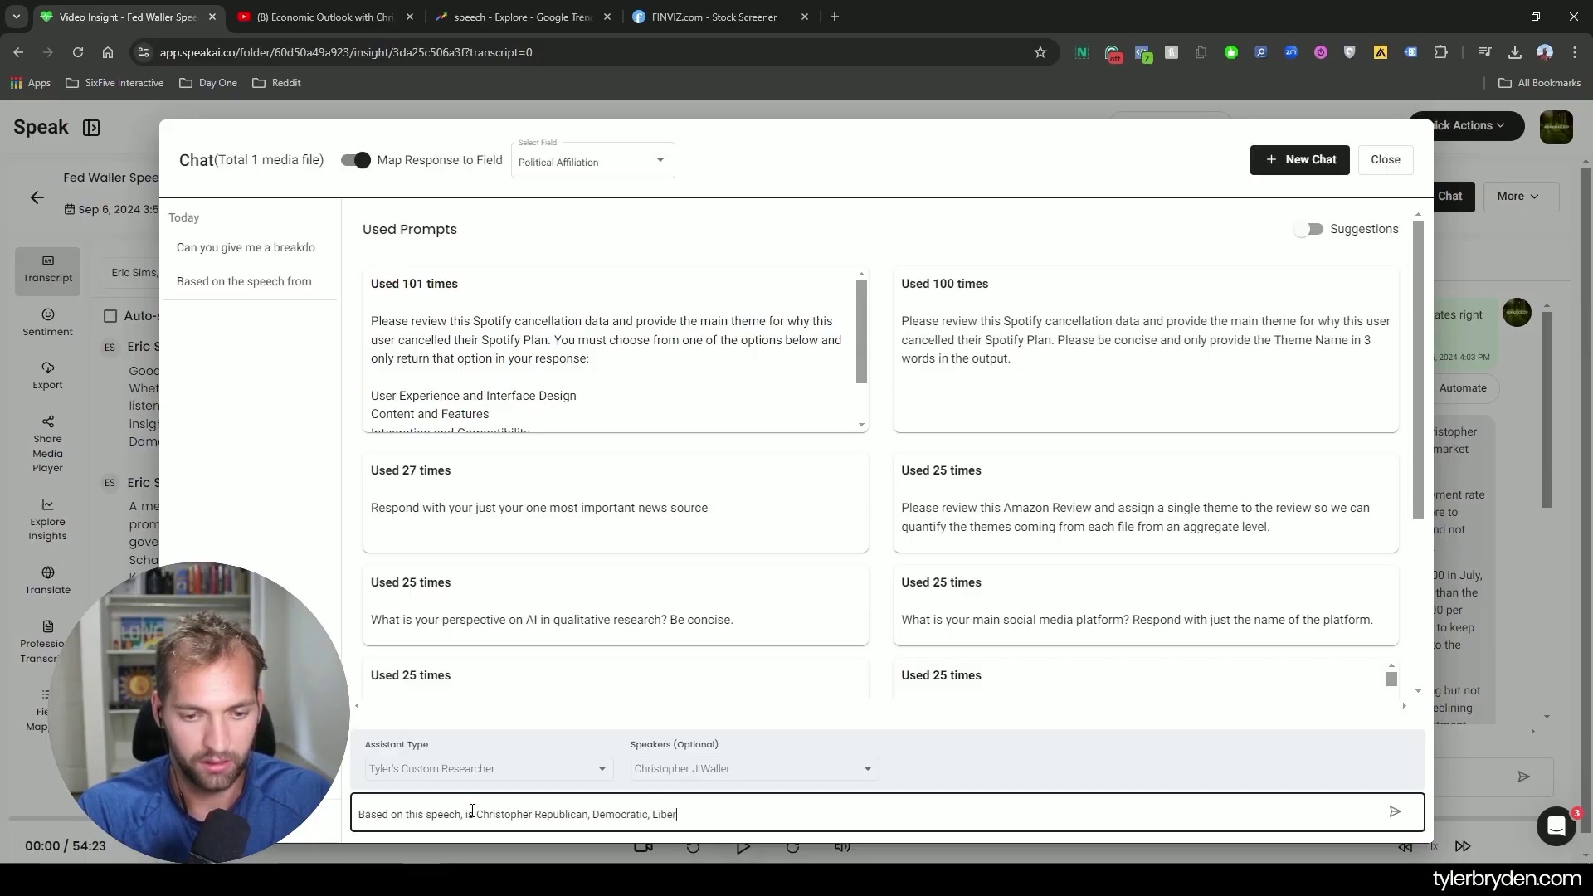
pyautogui.write('tarian, ')
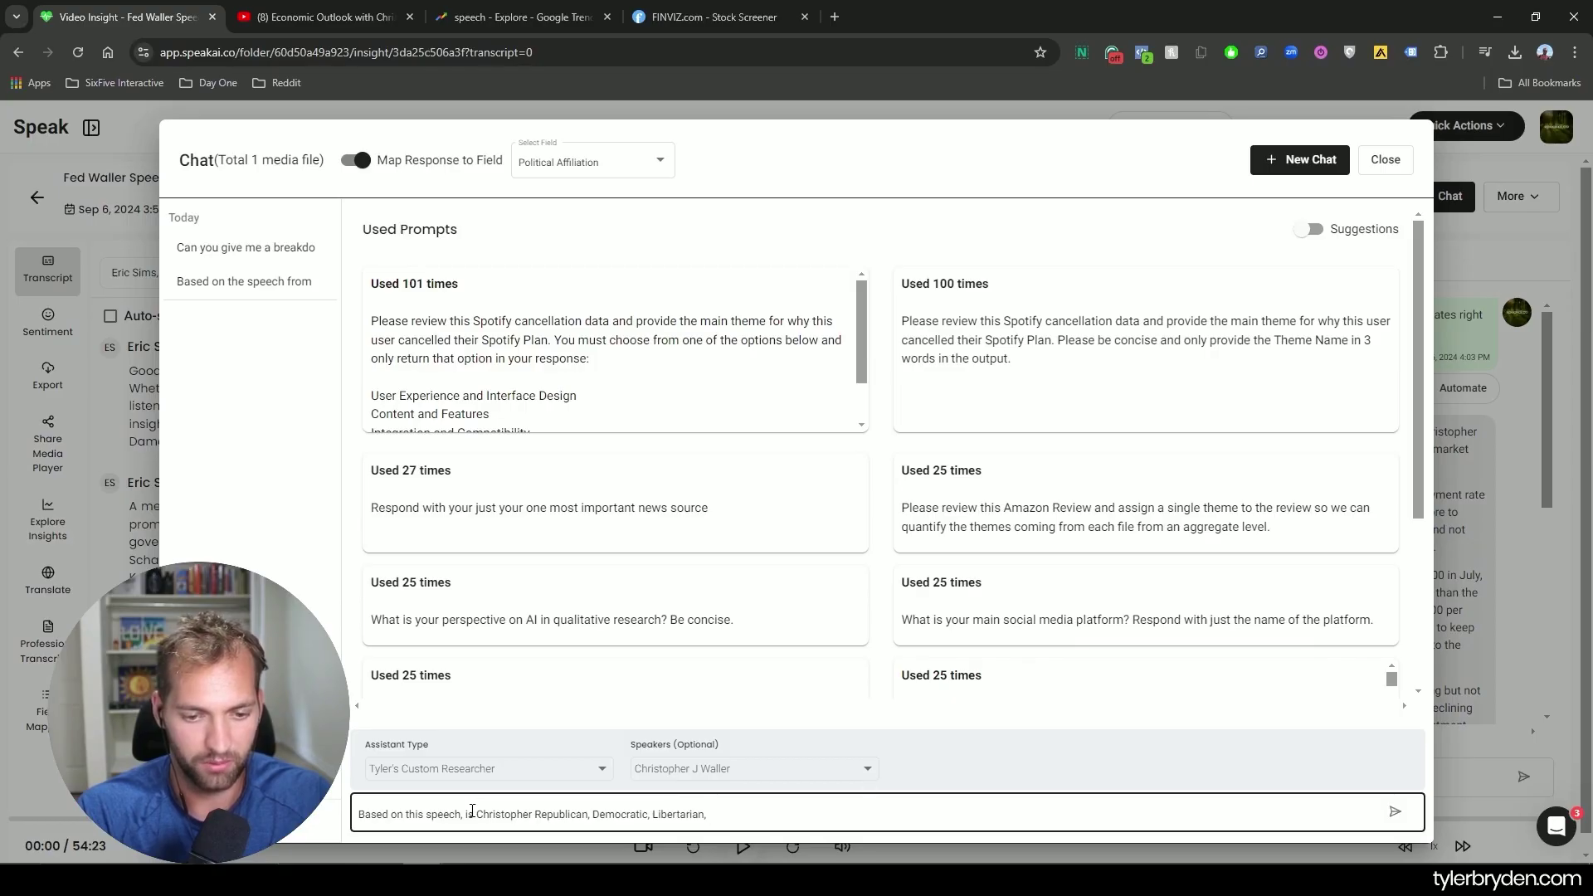
pyautogui.write('or Independent?')
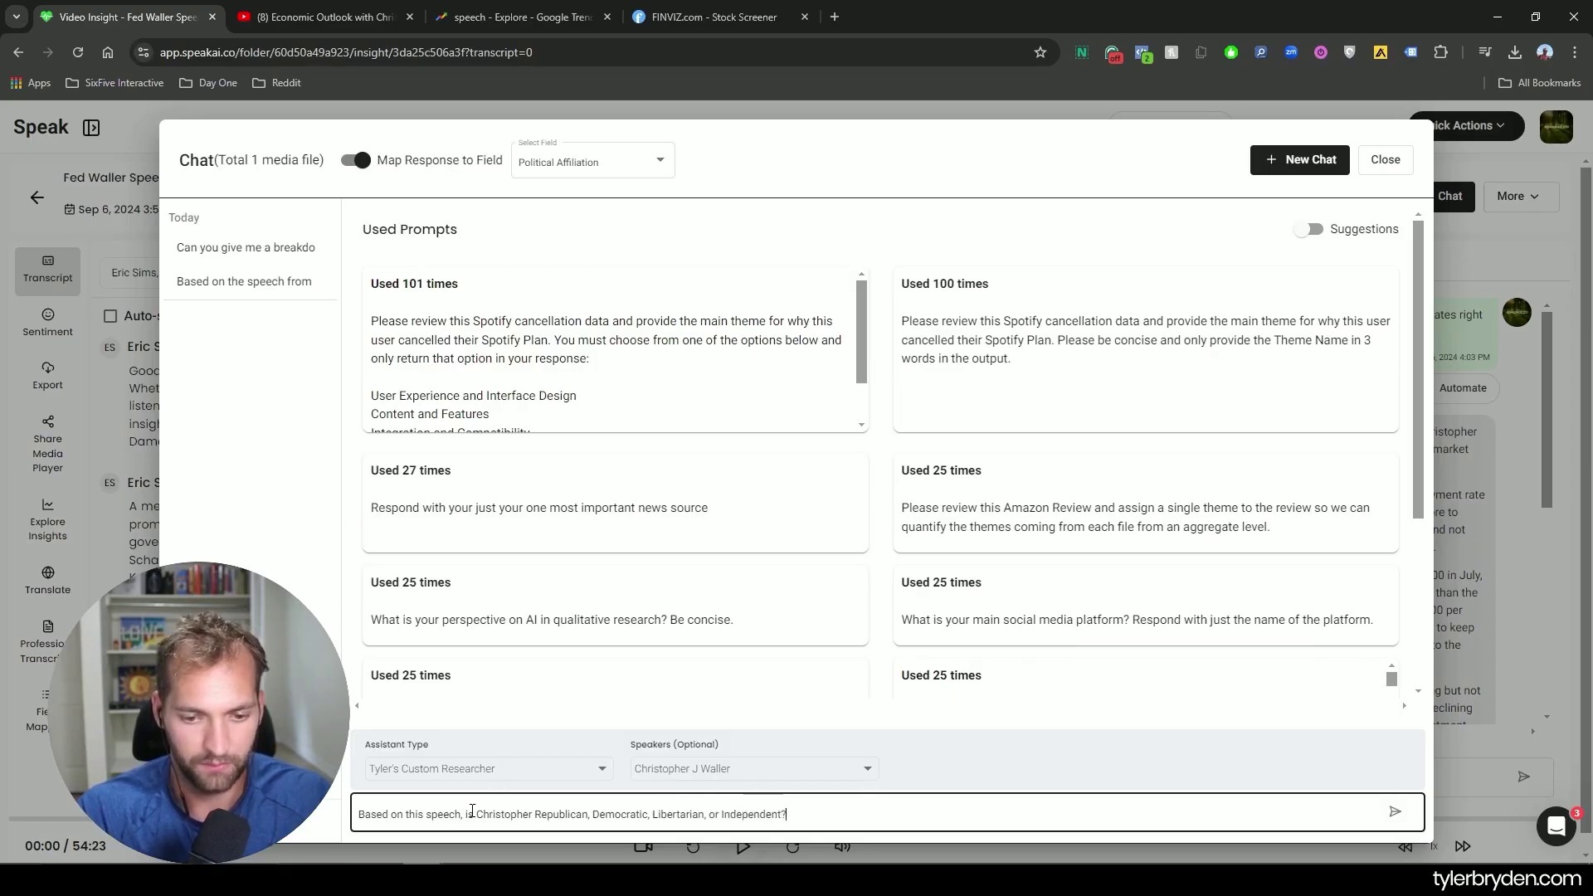
# - Append "You must choose one. Only put the choice in your response." to the question and send it
pyautogui.write(' You must choose one')
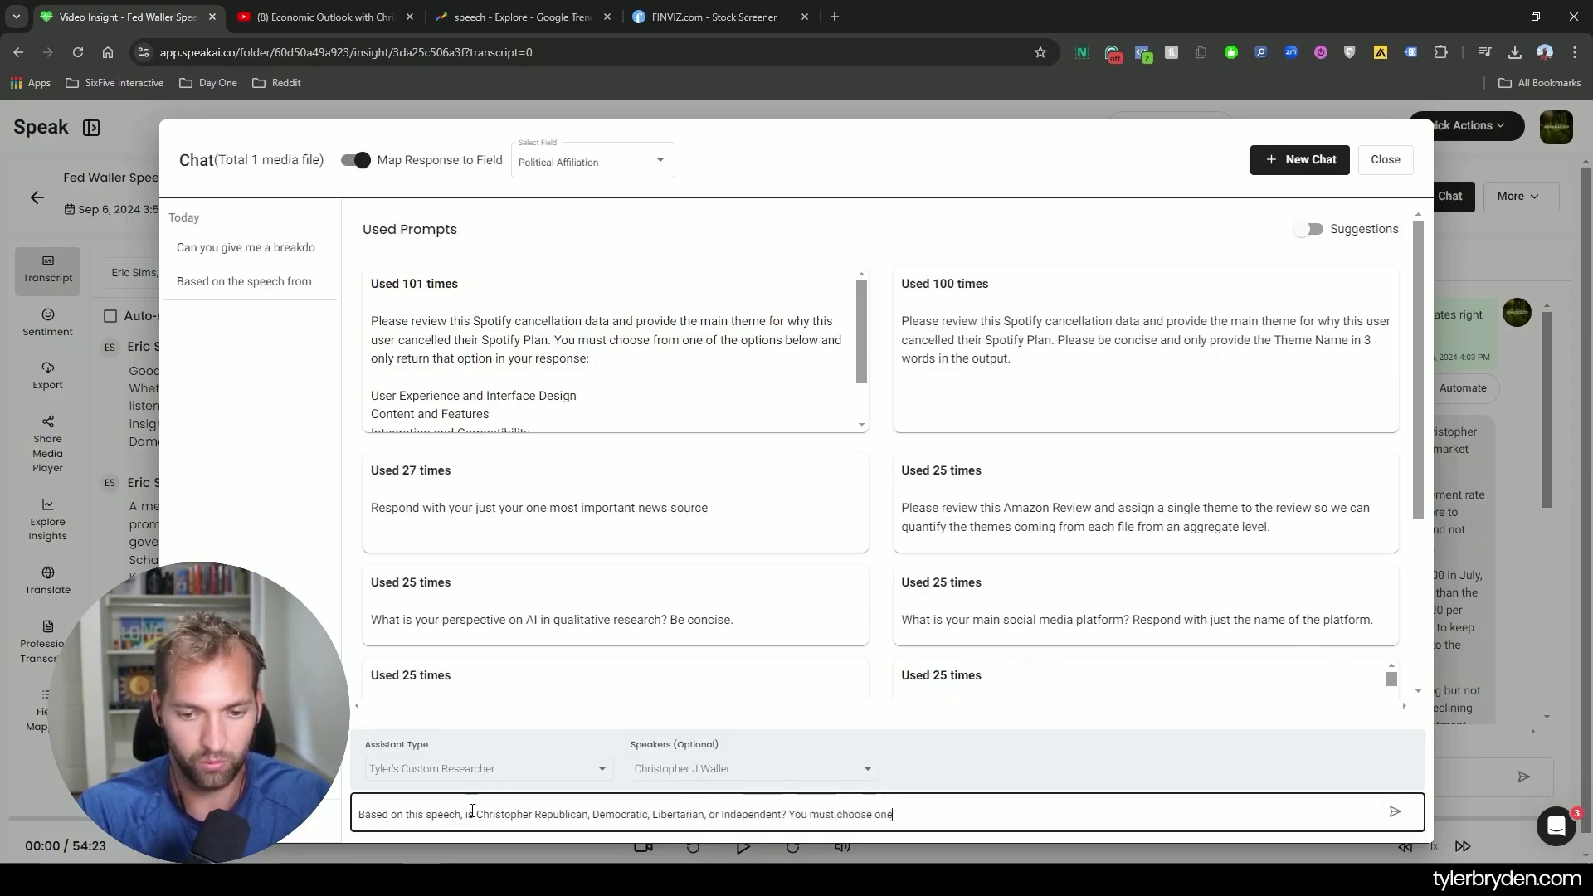
pyautogui.write('. Only put')
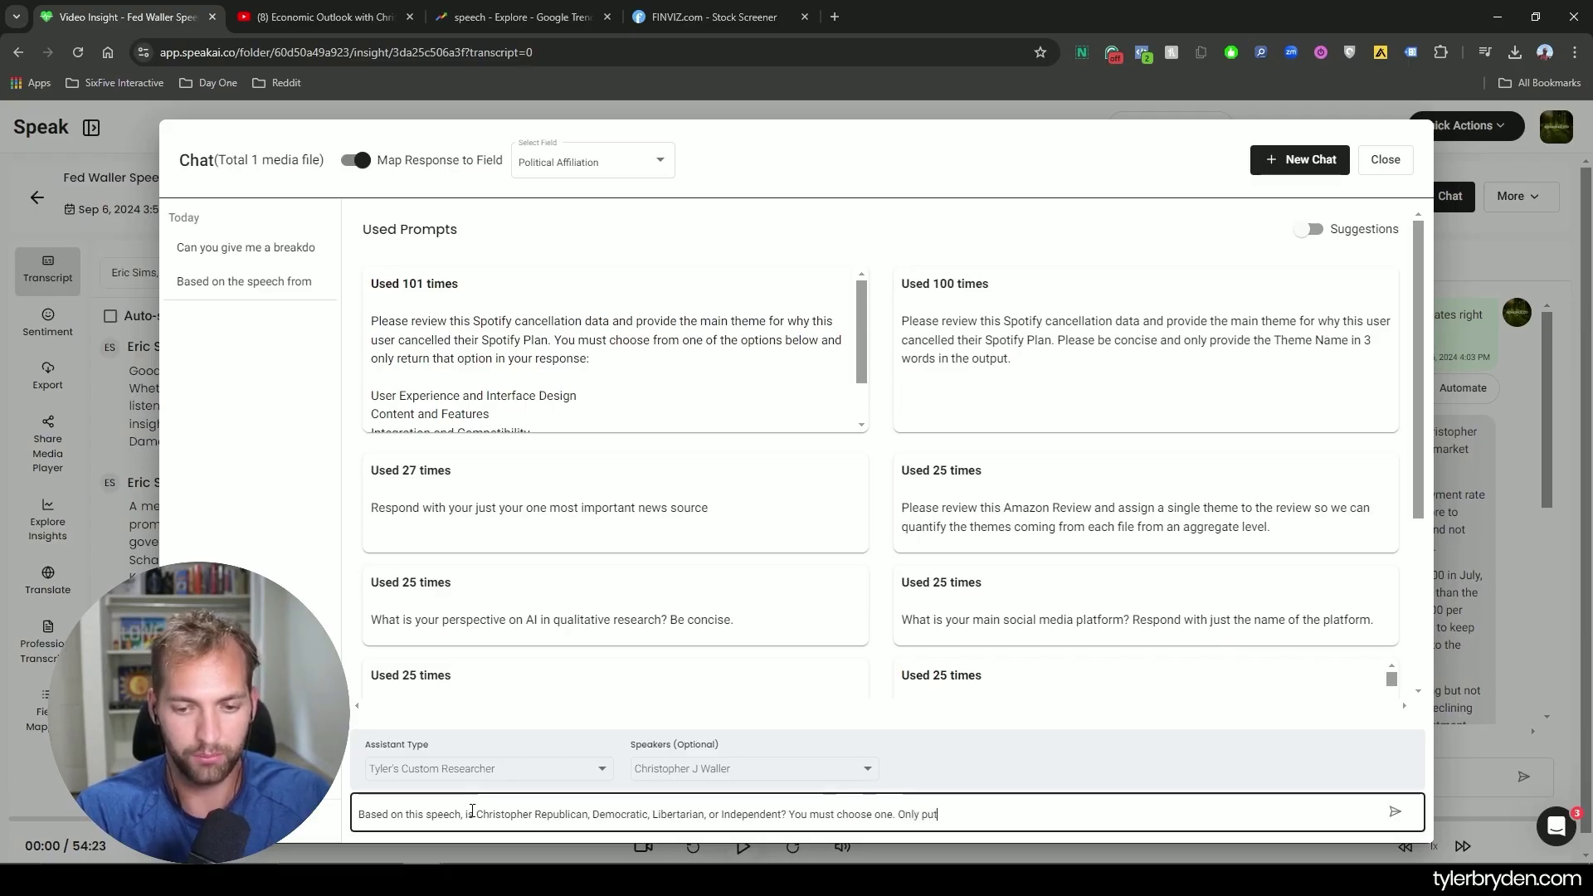
pyautogui.write(' the ch')
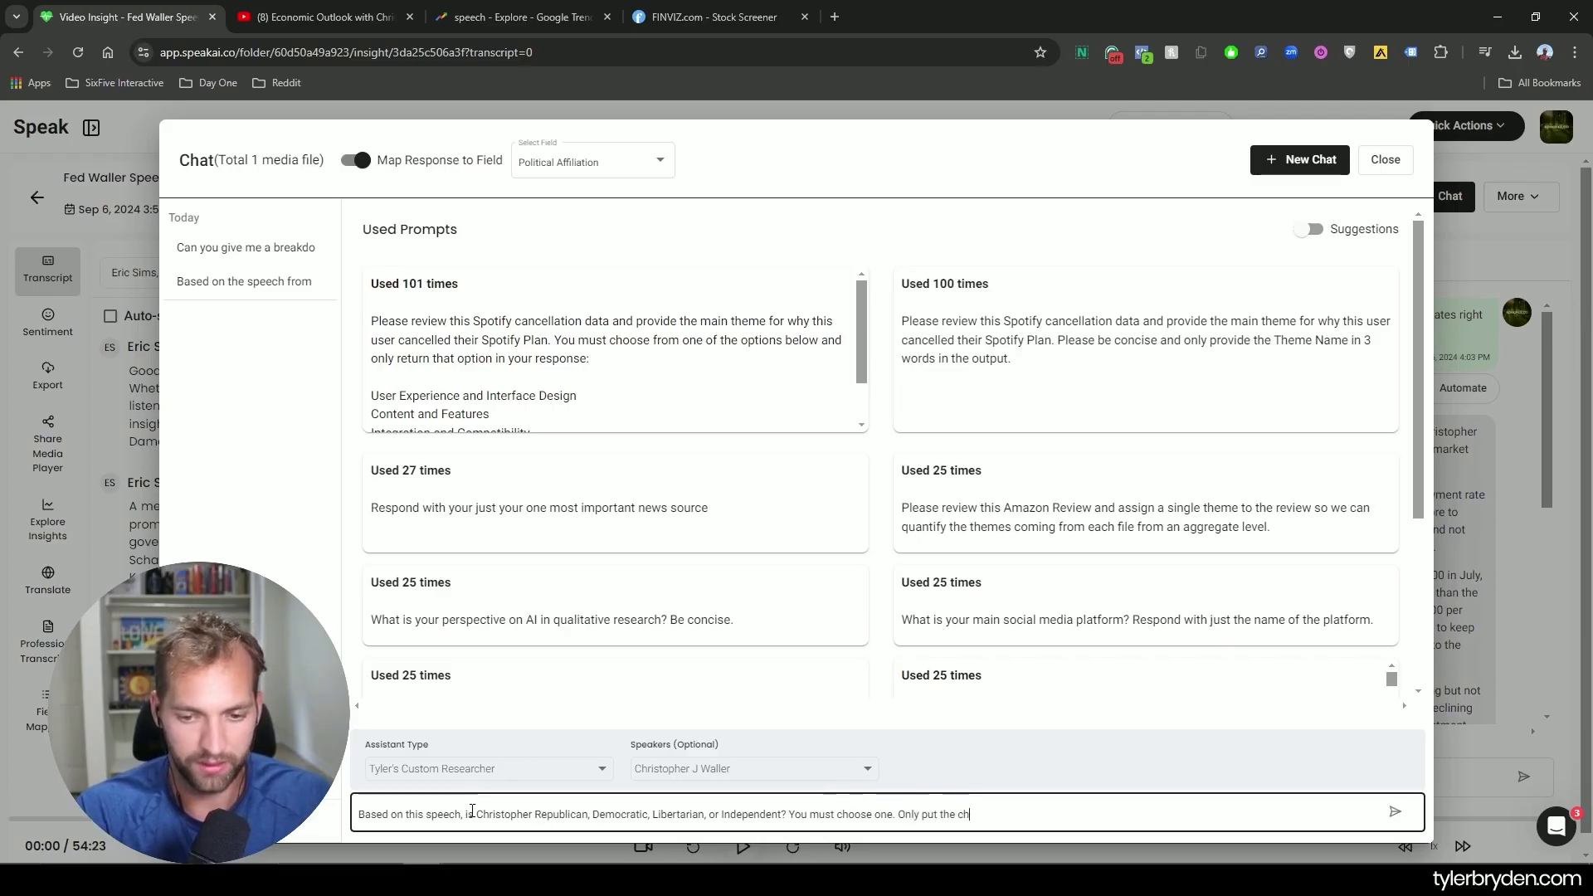
pyautogui.write('oice in your response.')
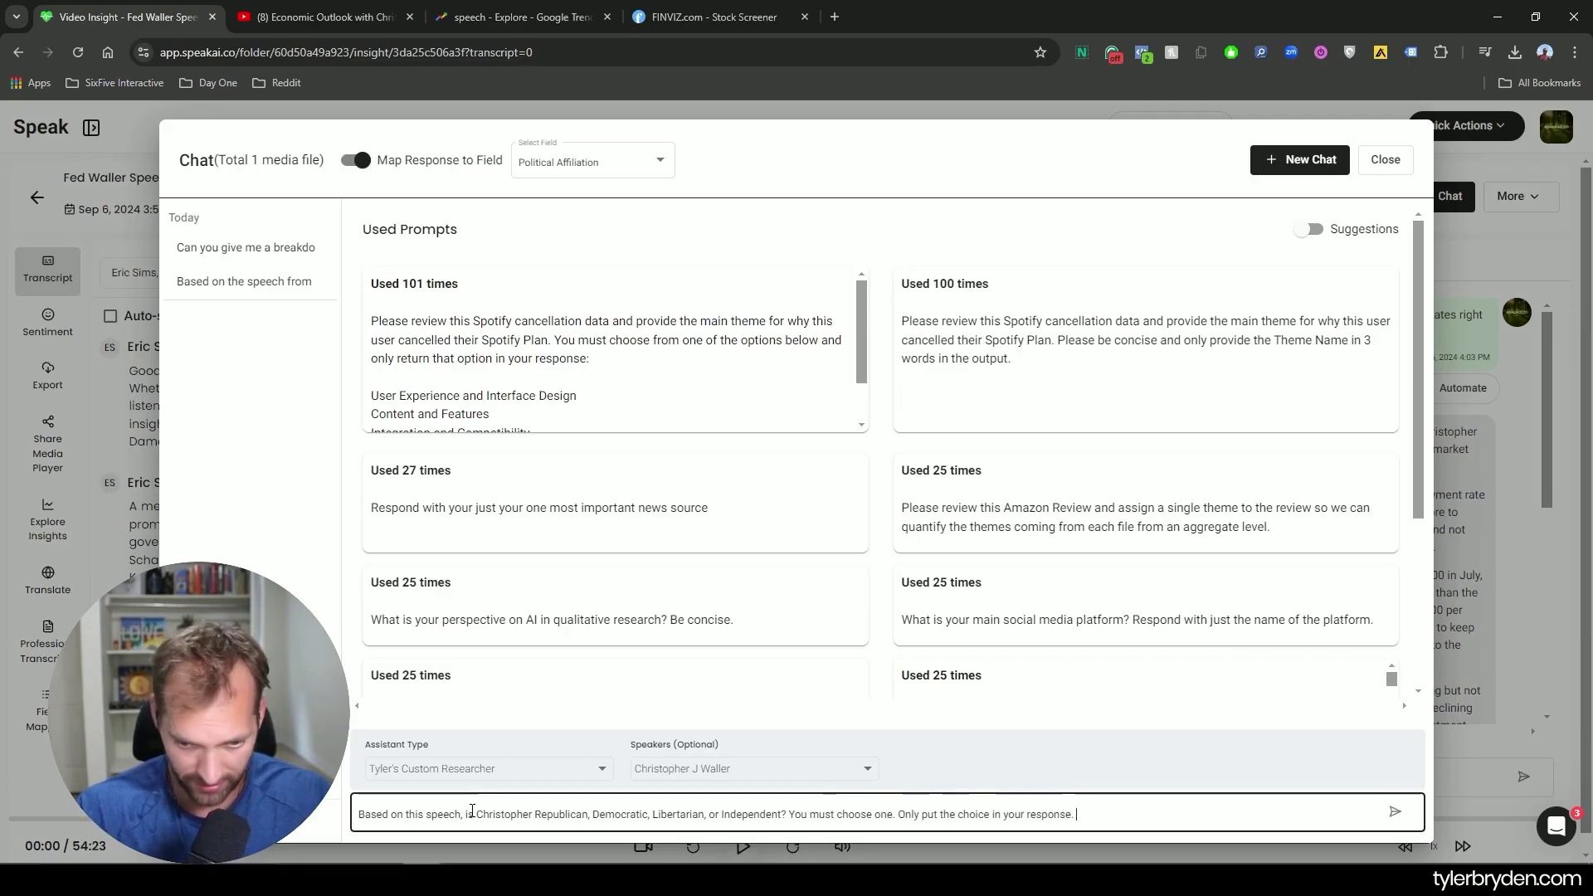
pyautogui.click(1395, 811)
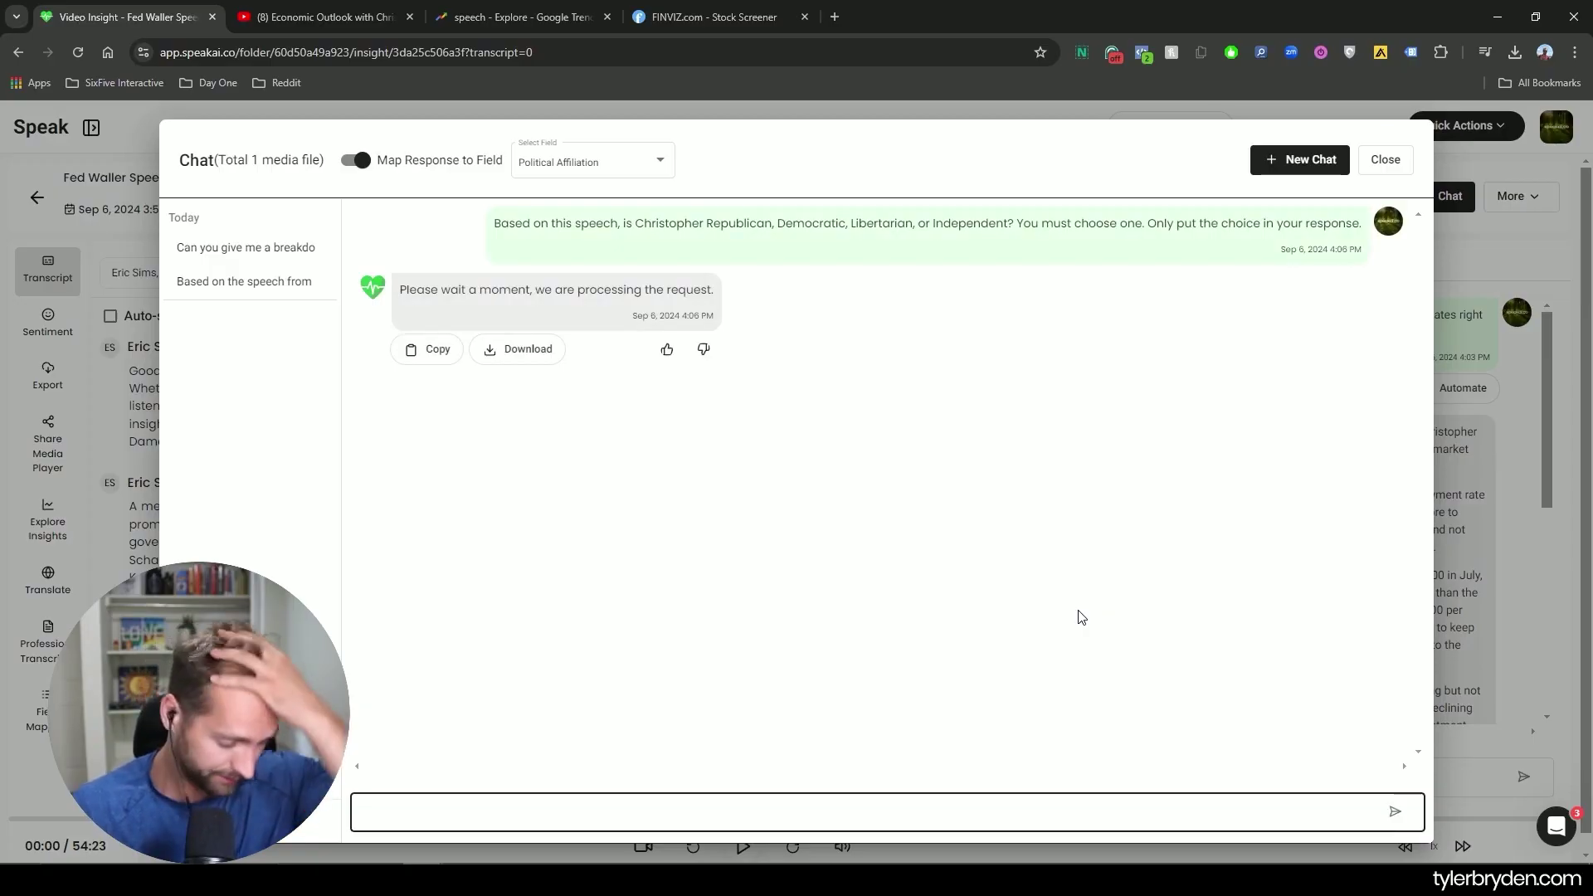
# - Close the chat, return to the Public Speeches folder, and add Political Affiliation to the media list's displayed columns
pyautogui.click(1382, 161)
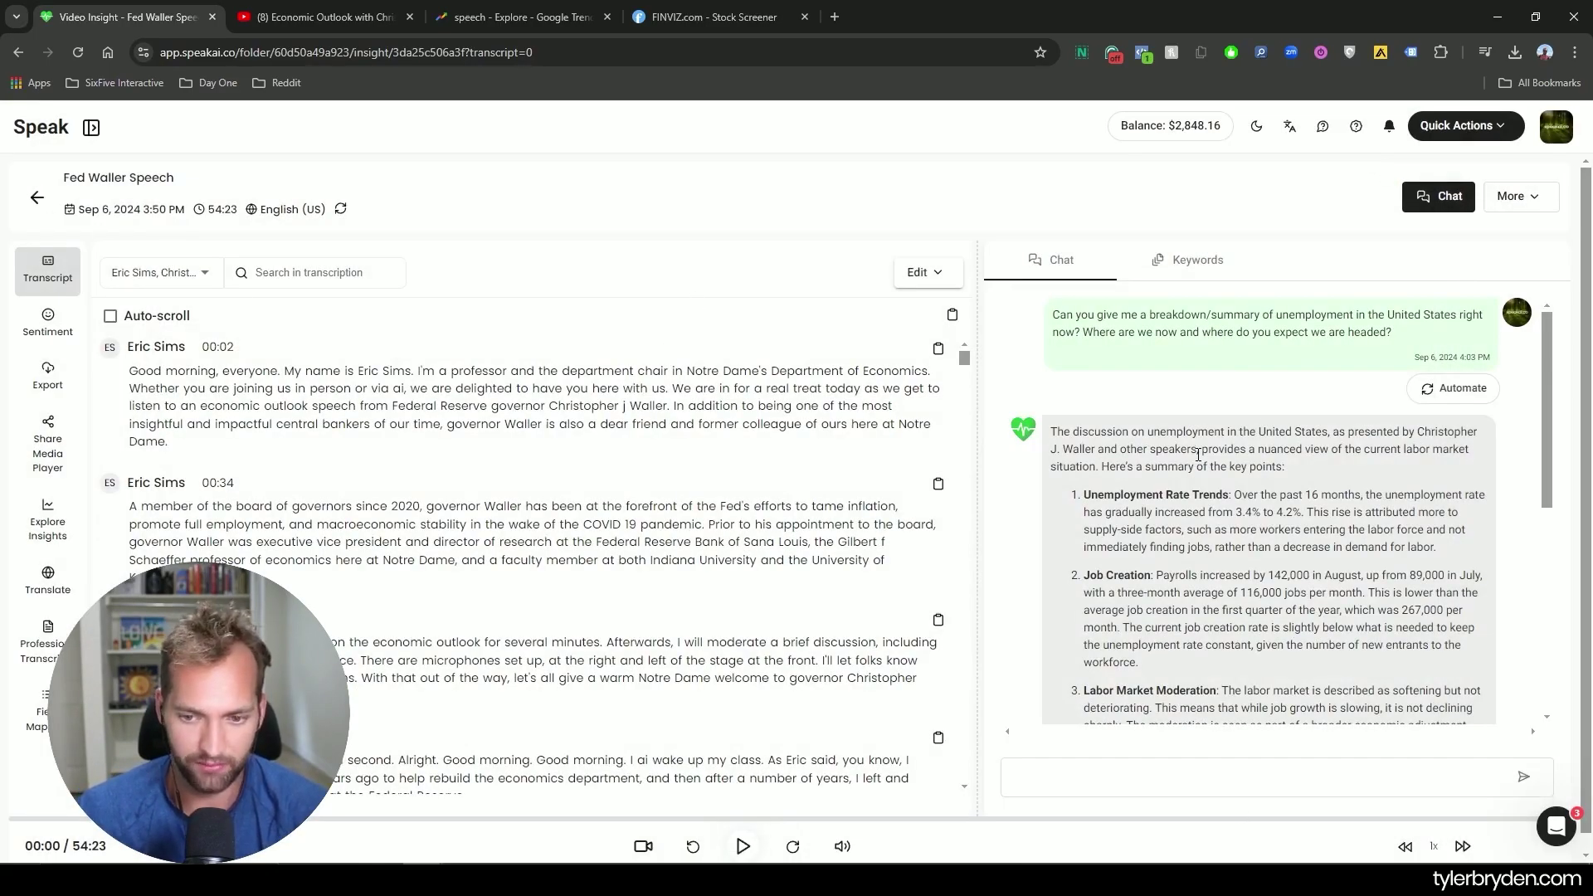
pyautogui.click(37, 196)
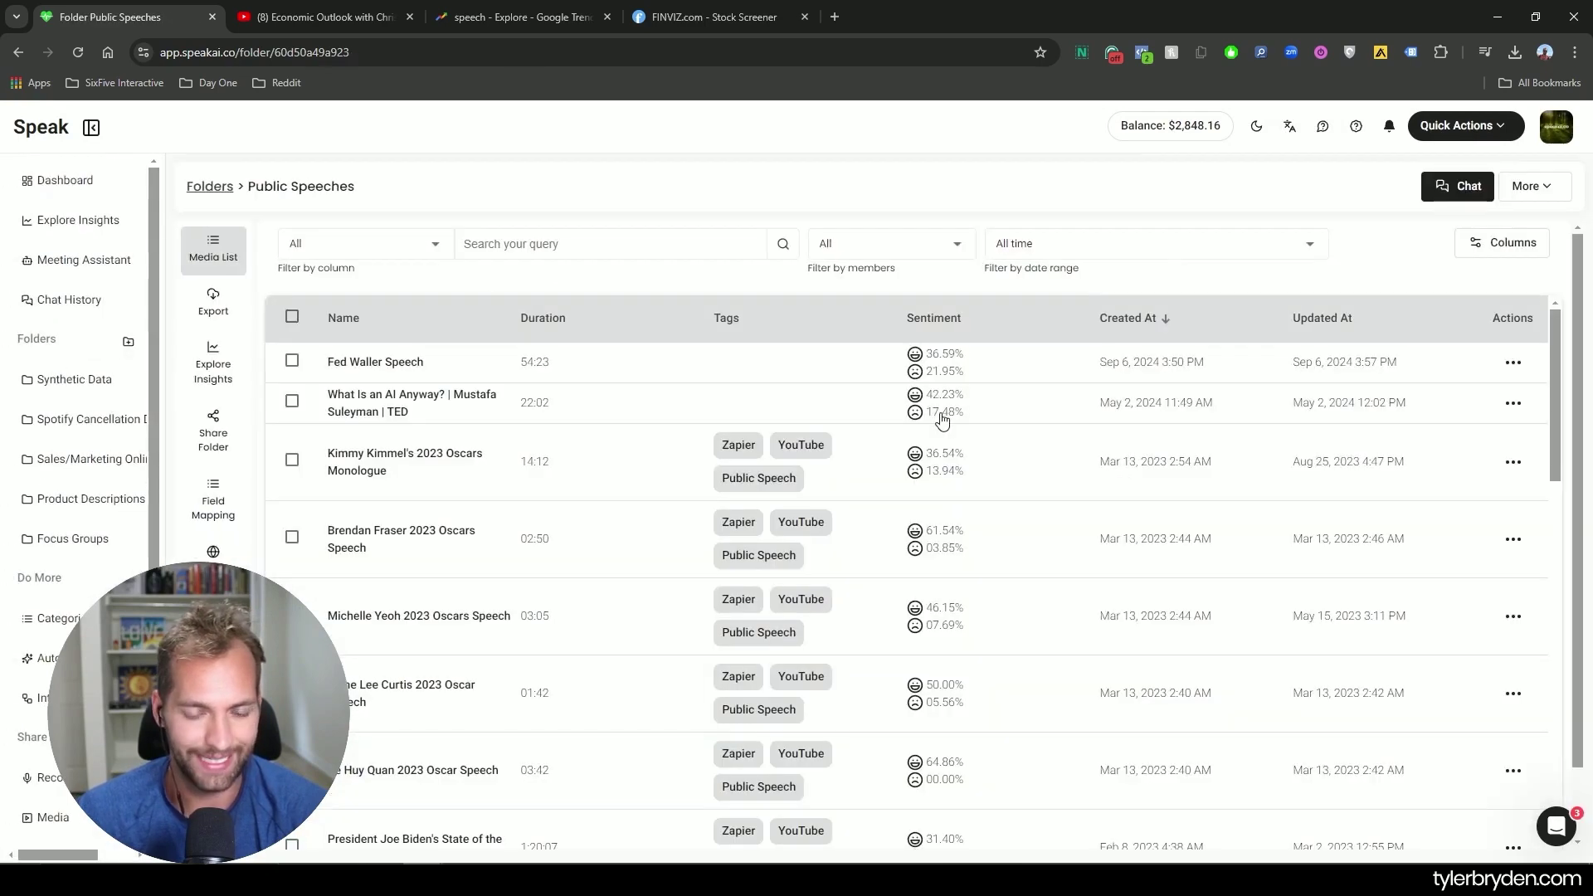
pyautogui.click(1504, 243)
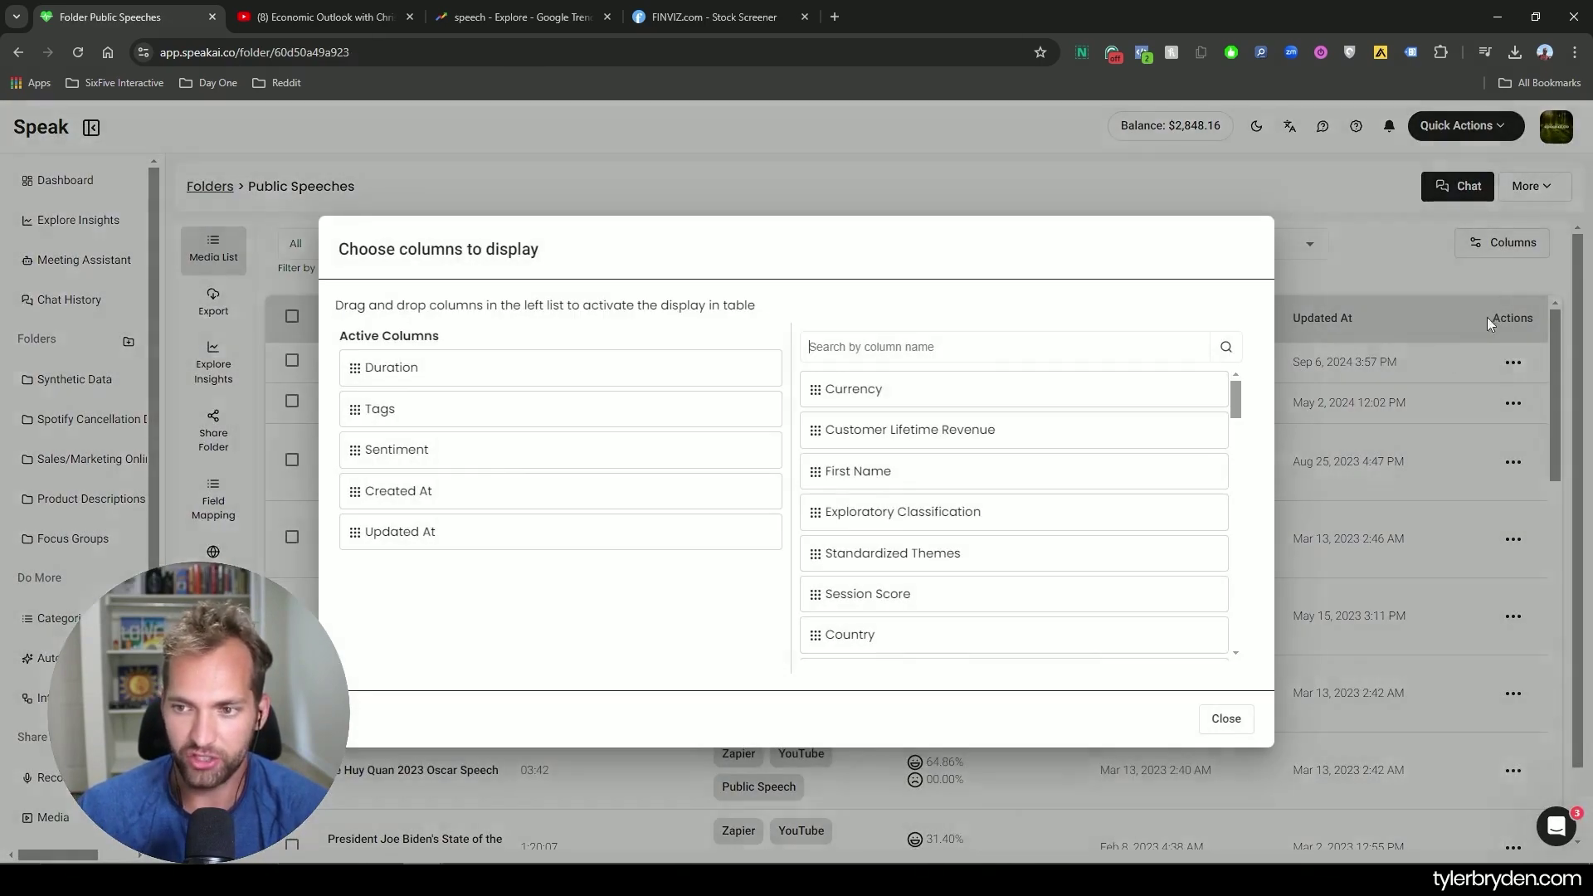
pyautogui.click(956, 349)
pyautogui.write('po')
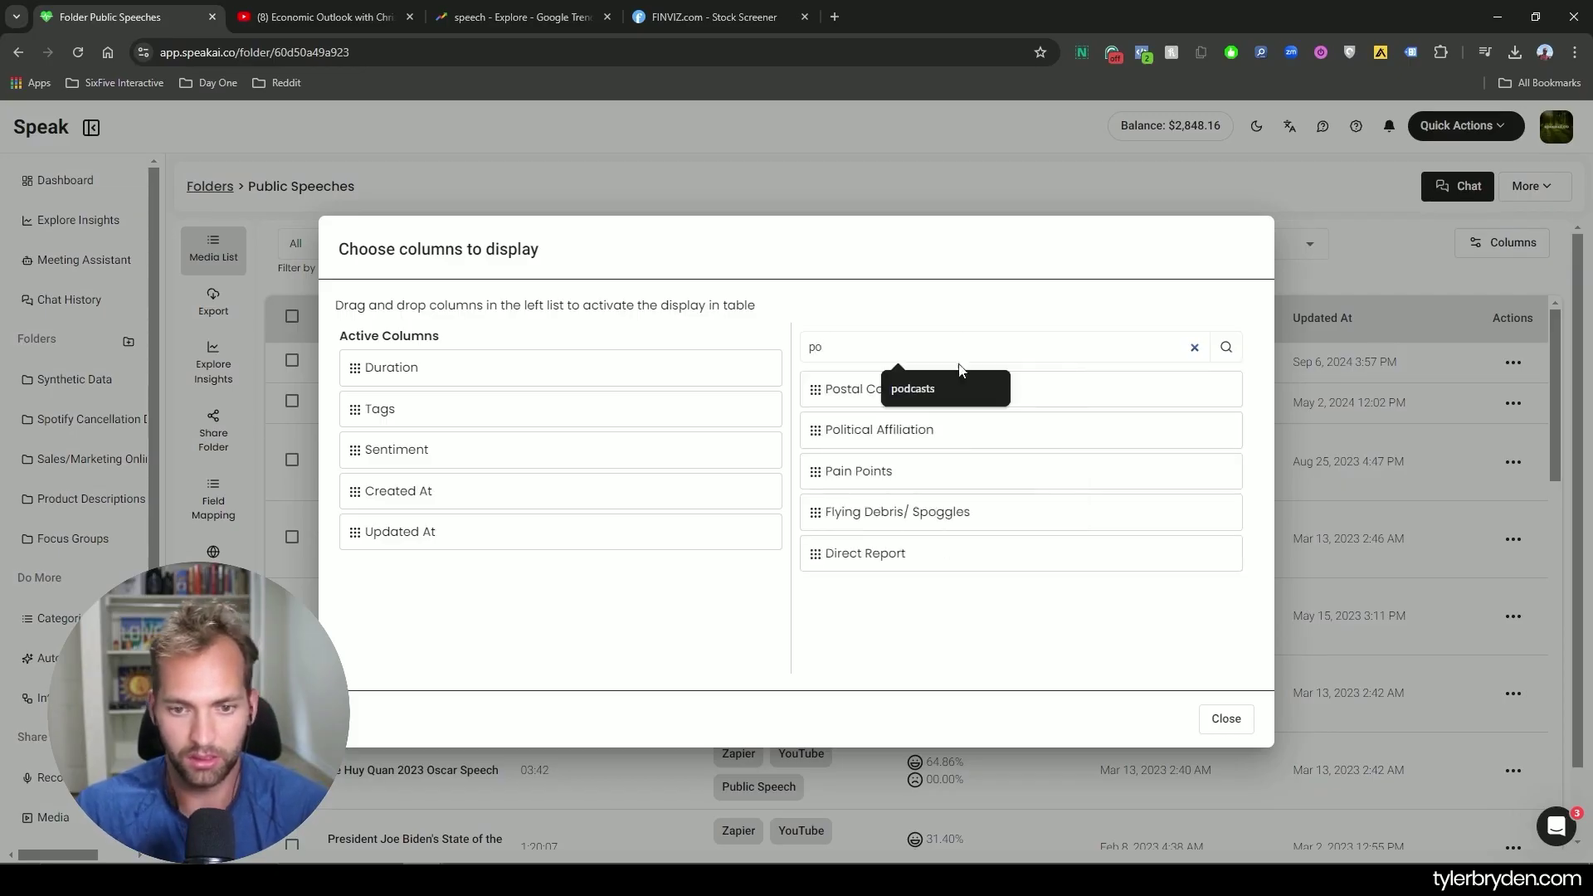
pyautogui.moveTo(871, 432); pyautogui.dragTo(448, 581)
pyautogui.click(1221, 719)
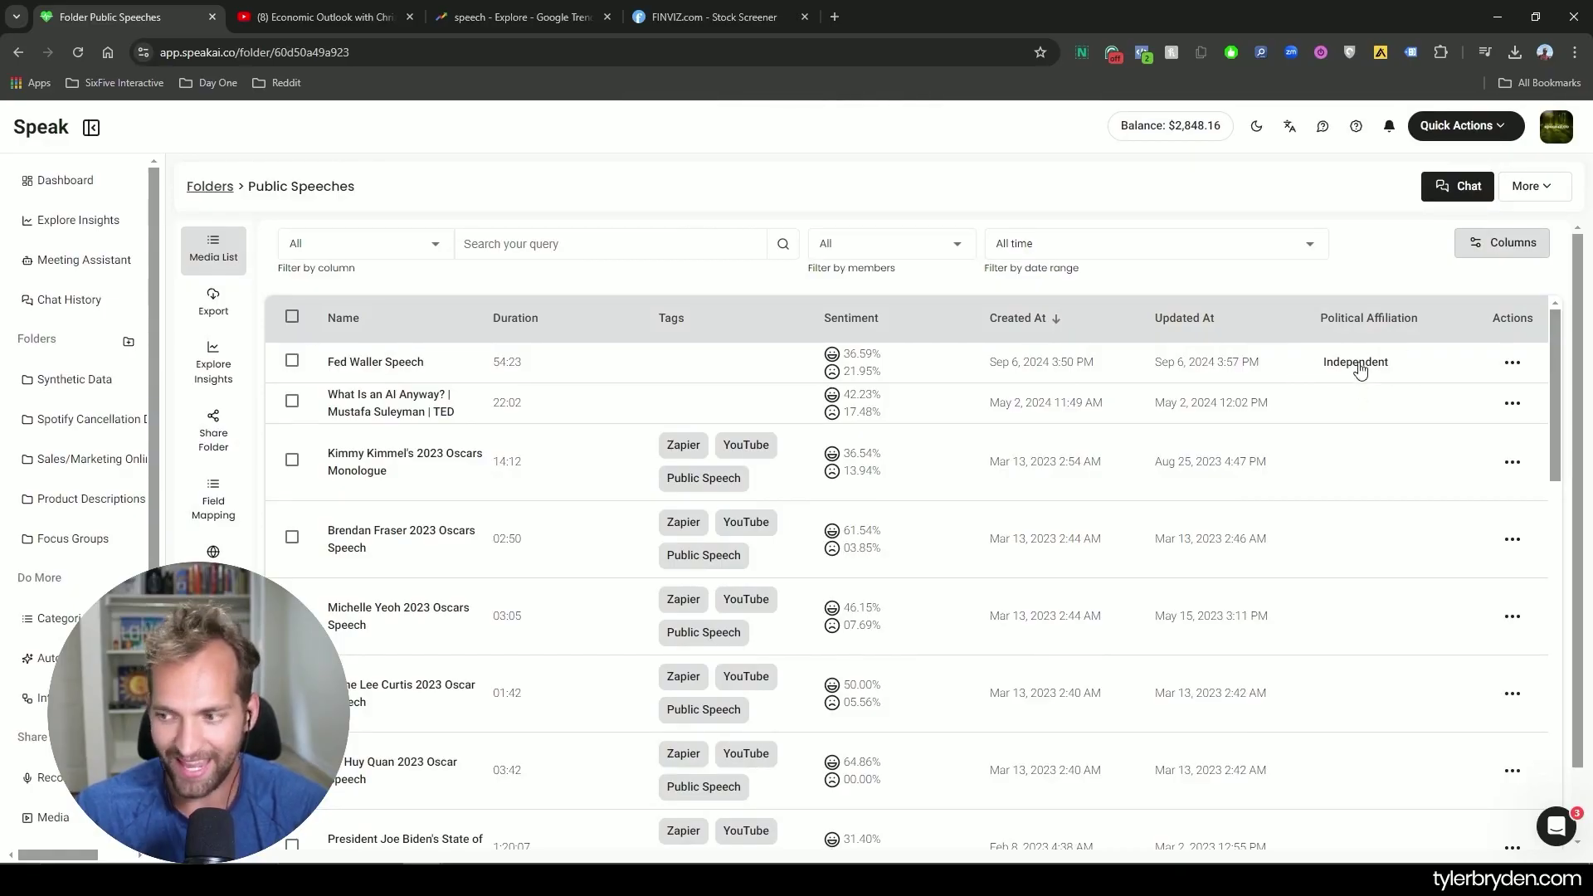
# - Select all media files in the Public Speeches folder and open a chat covering them
pyautogui.scroll(-15, 1268, 565)
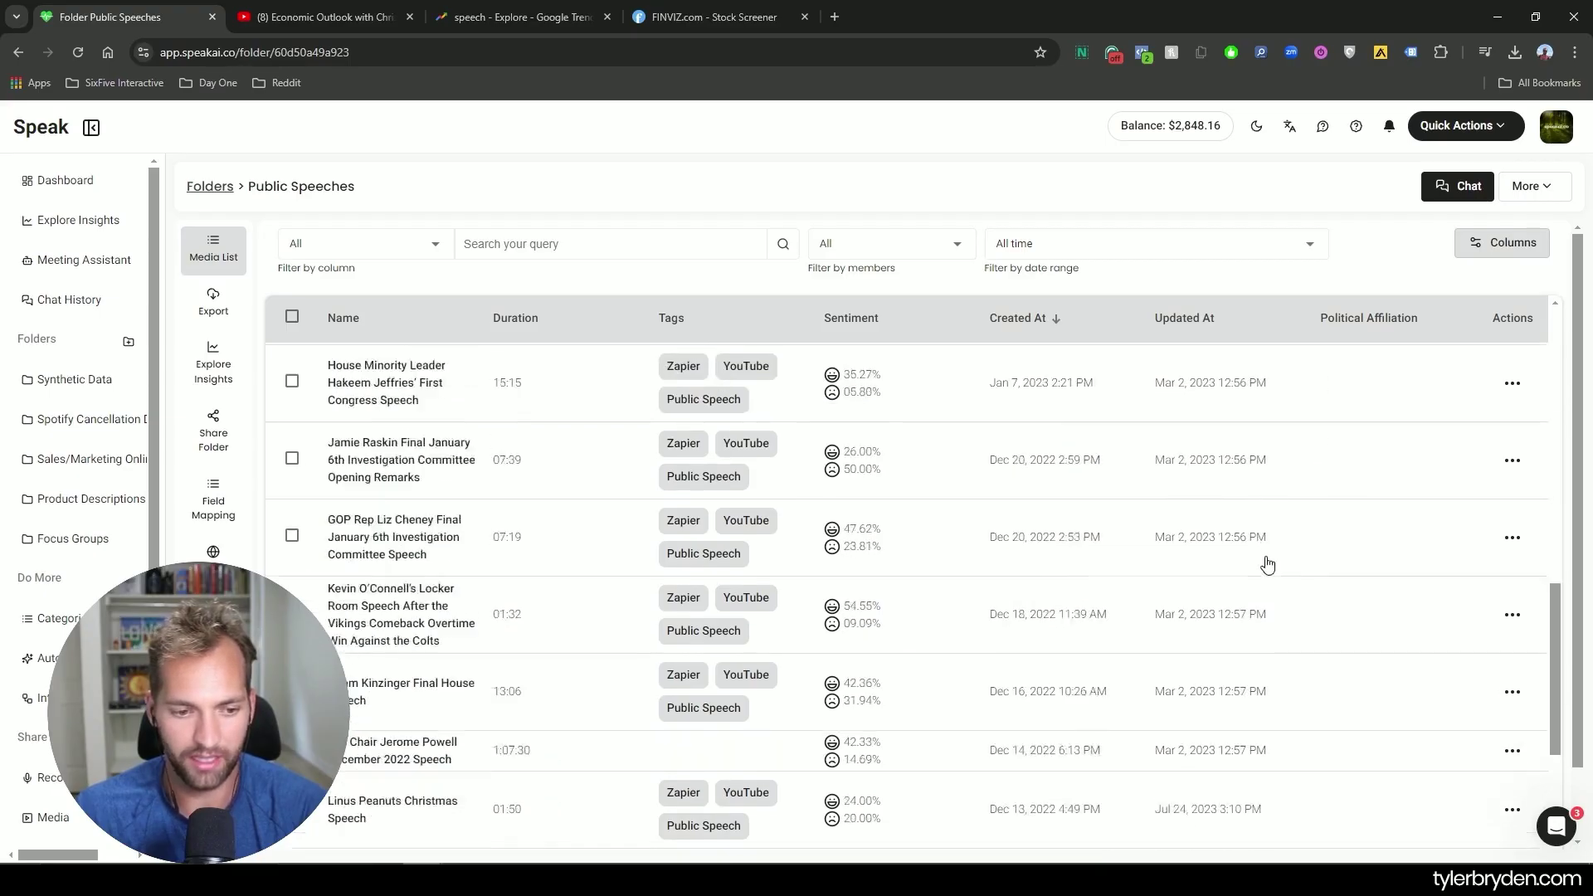
pyautogui.scroll(15, 676, 508)
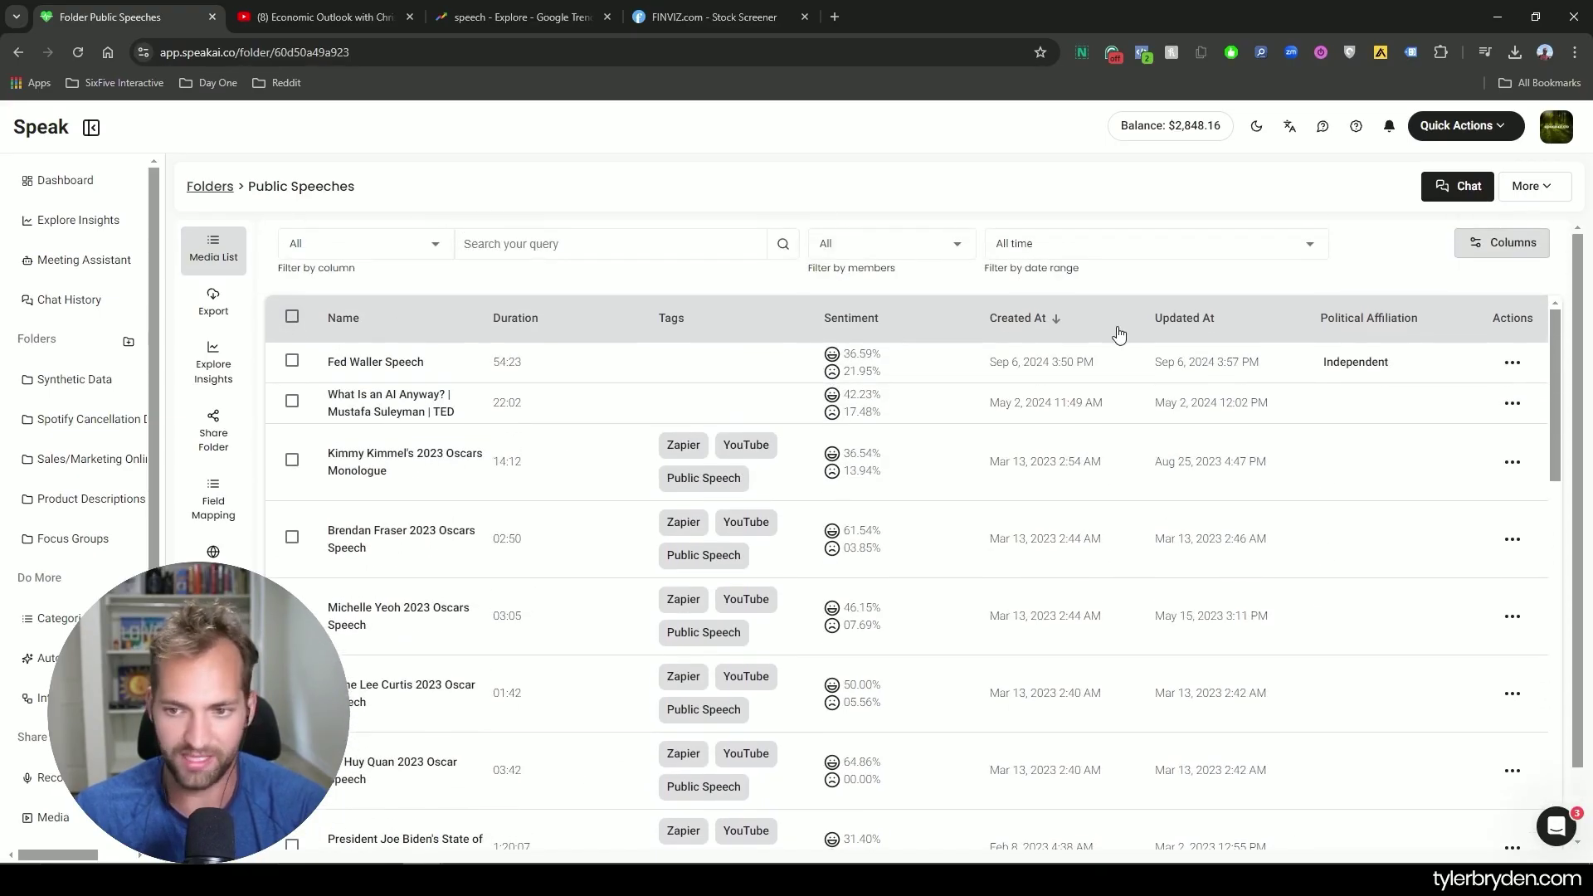
pyautogui.click(293, 317)
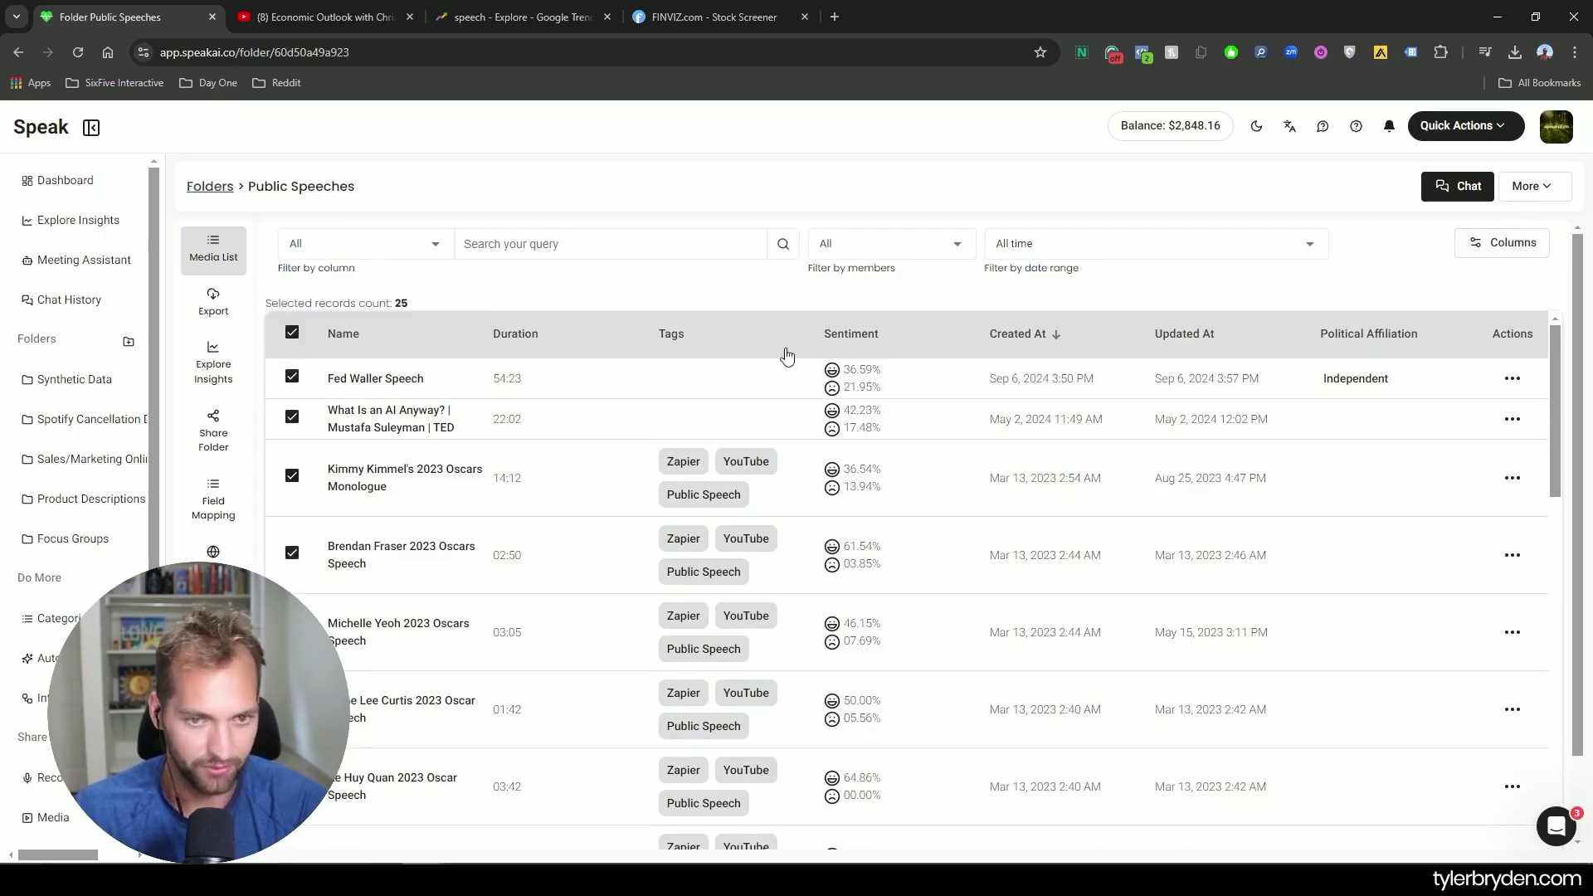
pyautogui.click(1442, 192)
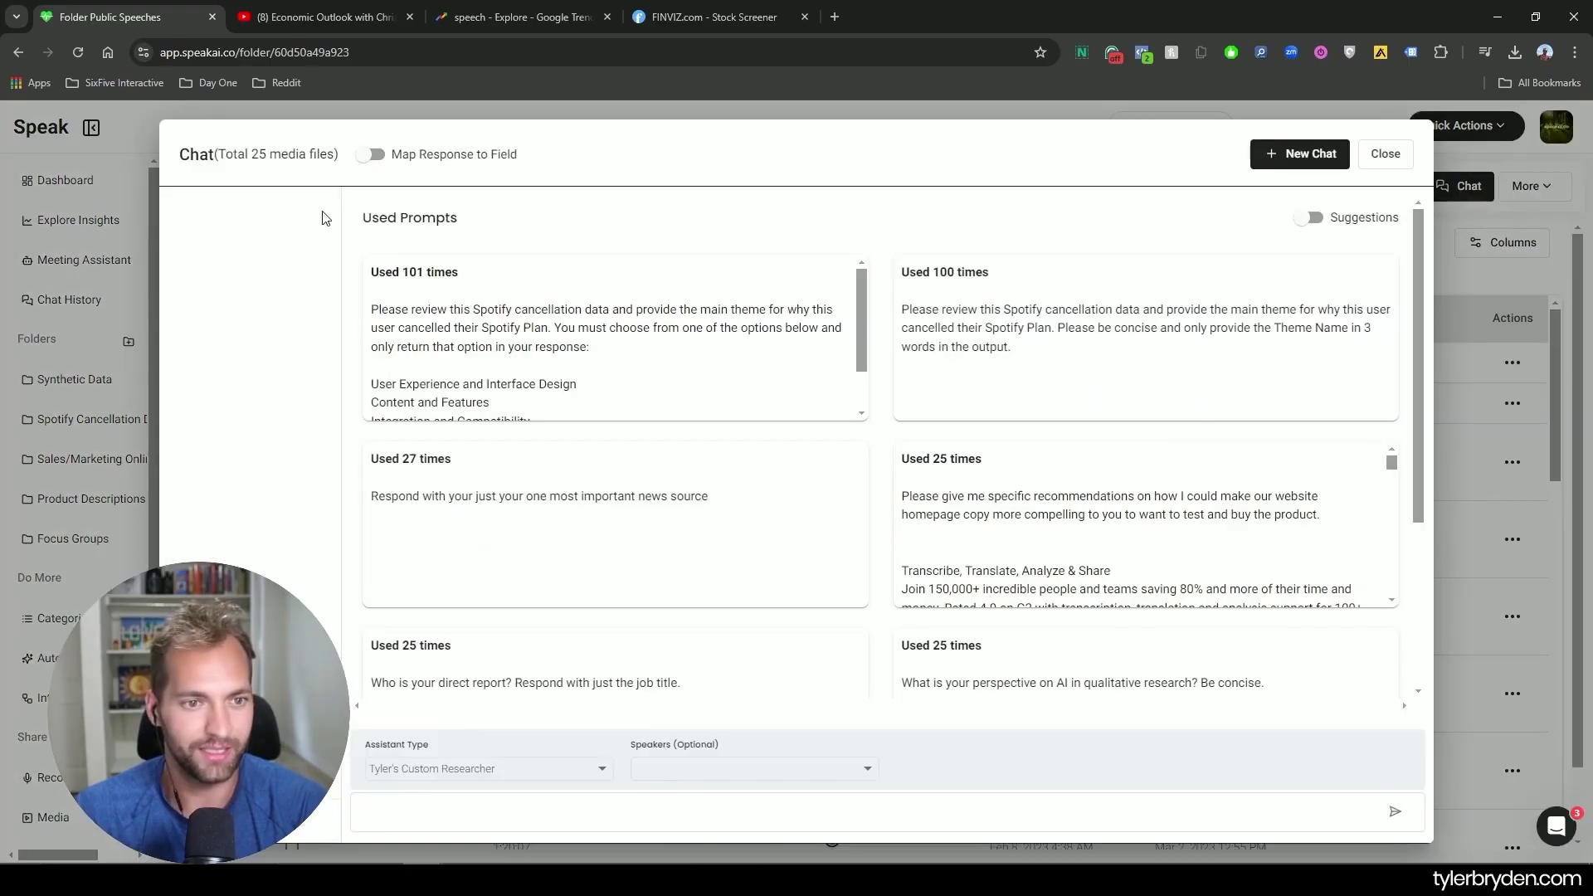
# - Enable mapping the chat response to a field, confirm it, and choose Political Affiliation as the field
pyautogui.click(369, 158)
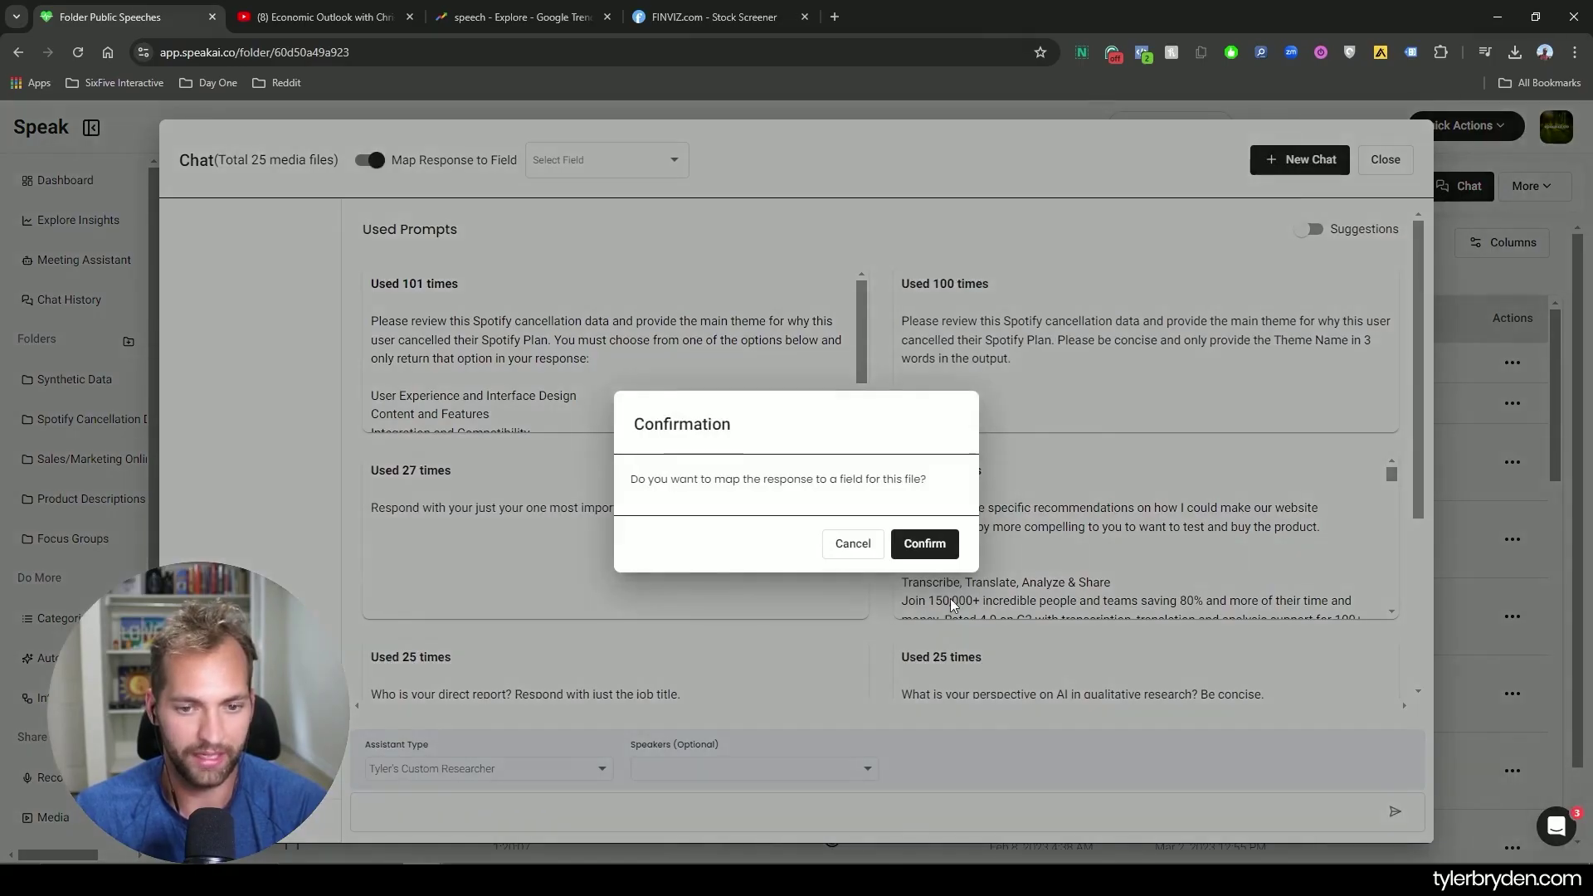
pyautogui.click(925, 543)
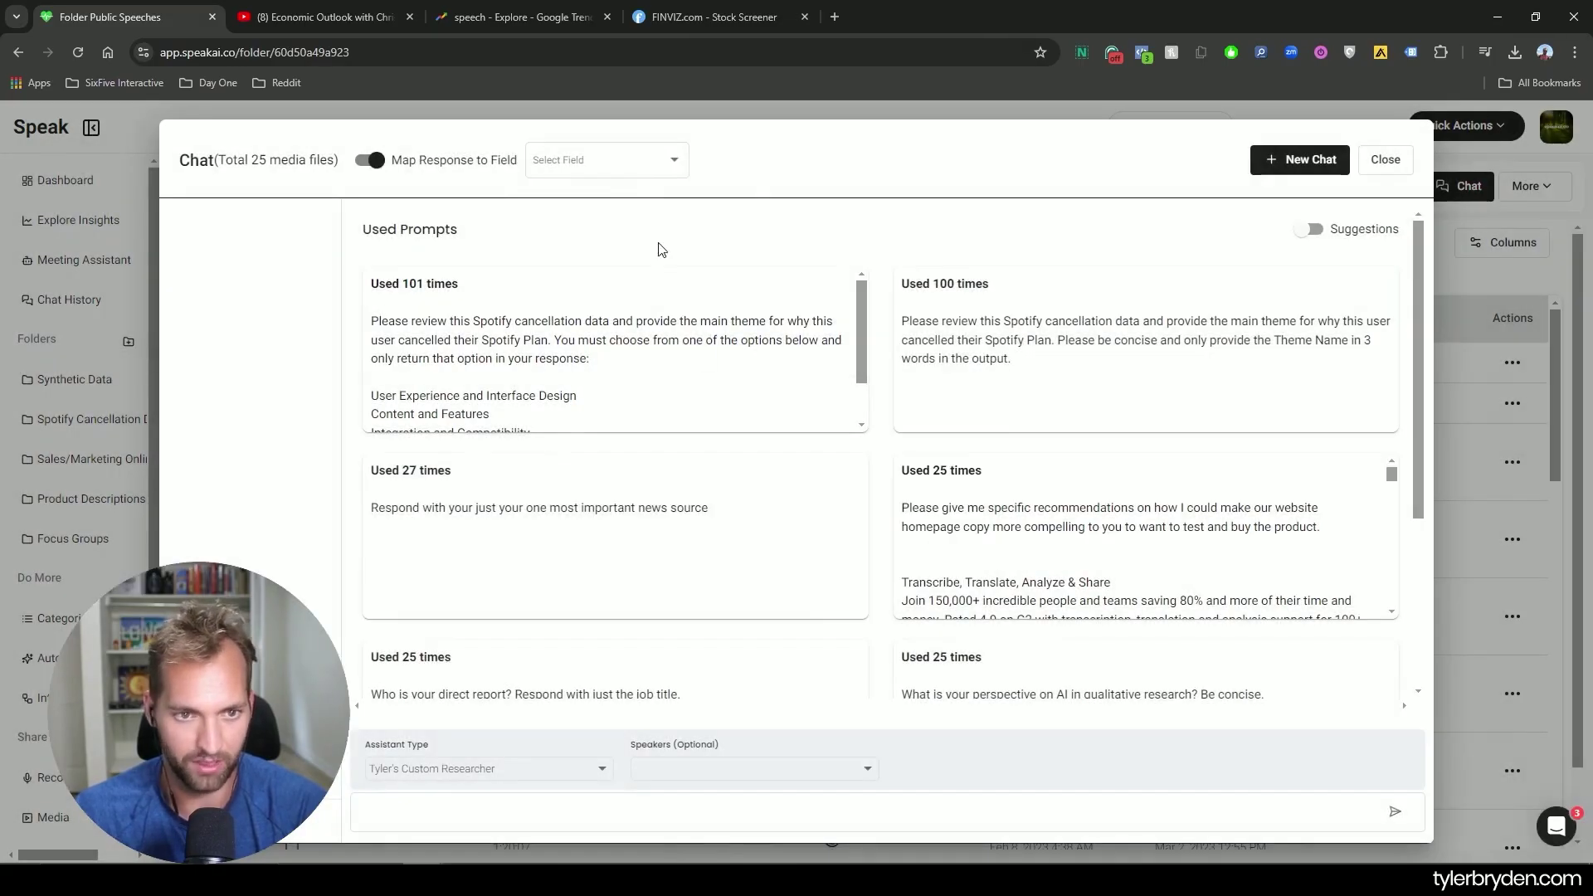
pyautogui.click(630, 160)
pyautogui.scroll(-3, 626, 249)
pyautogui.click(571, 299)
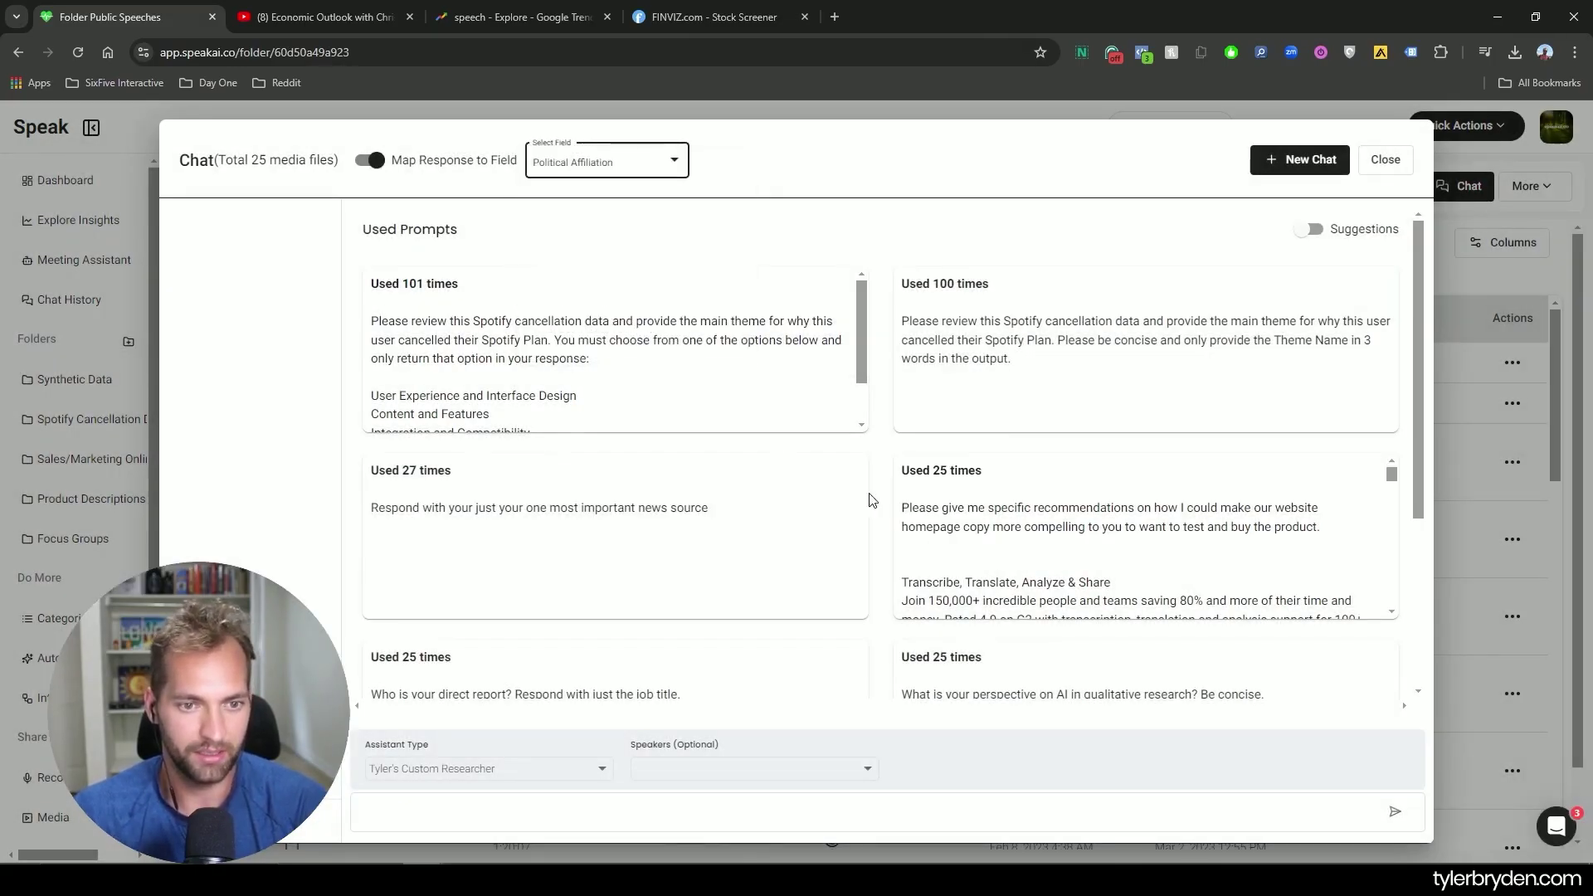
# - Write the chat question "Based on the speech, what is the speaker's political affiliation?"
pyautogui.scroll(-3, 998, 450)
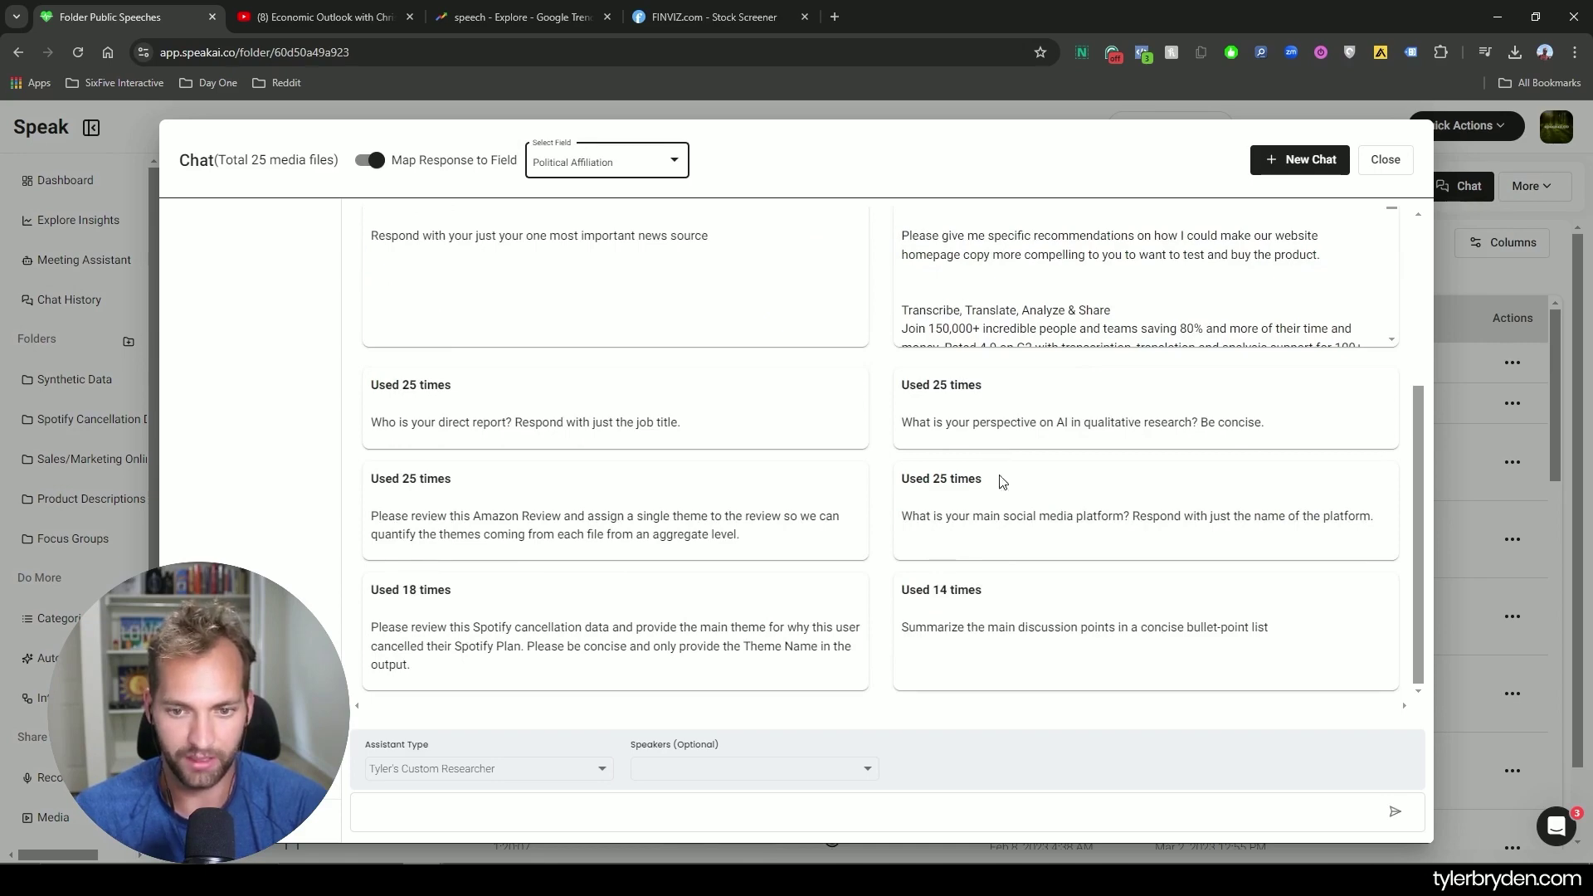
pyautogui.scroll(3, 1000, 498)
pyautogui.click(476, 811)
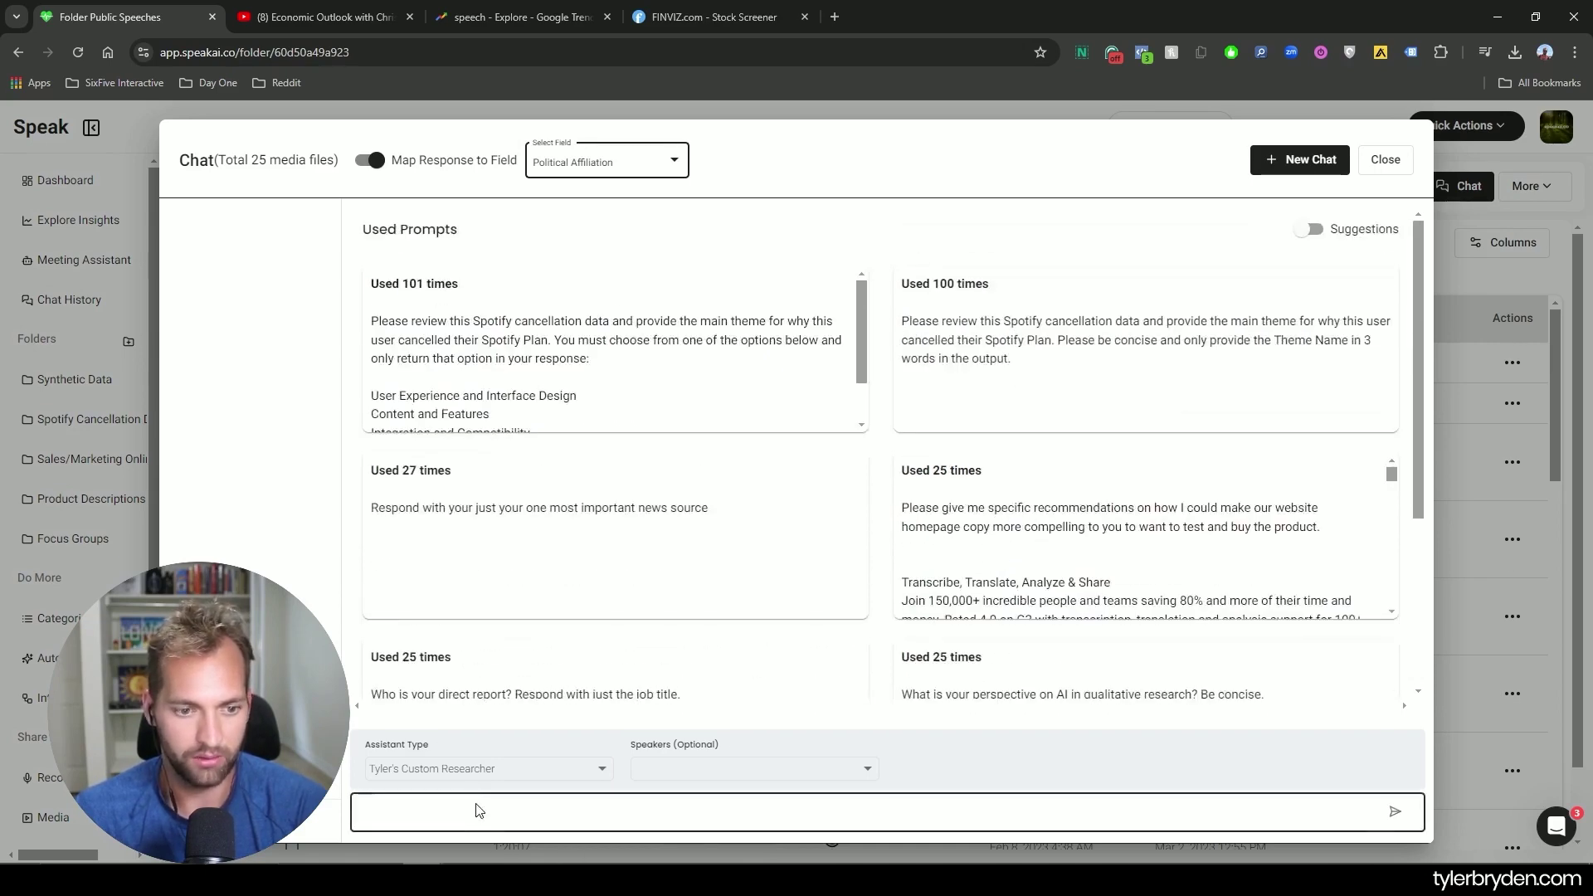
pyautogui.write('Wh')
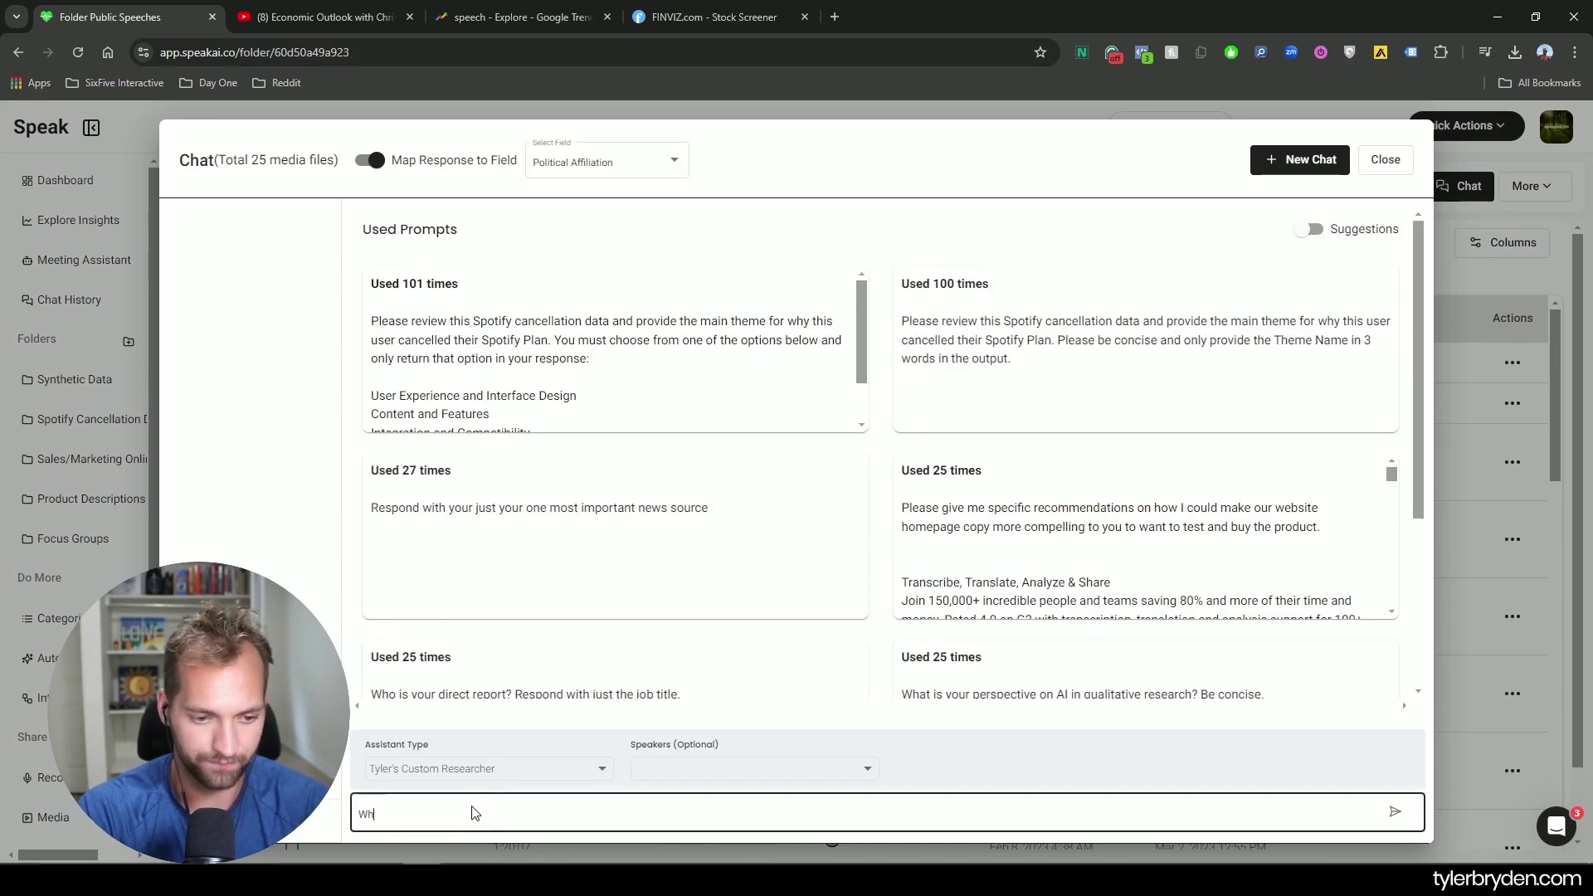
pyautogui.write('sed on th')
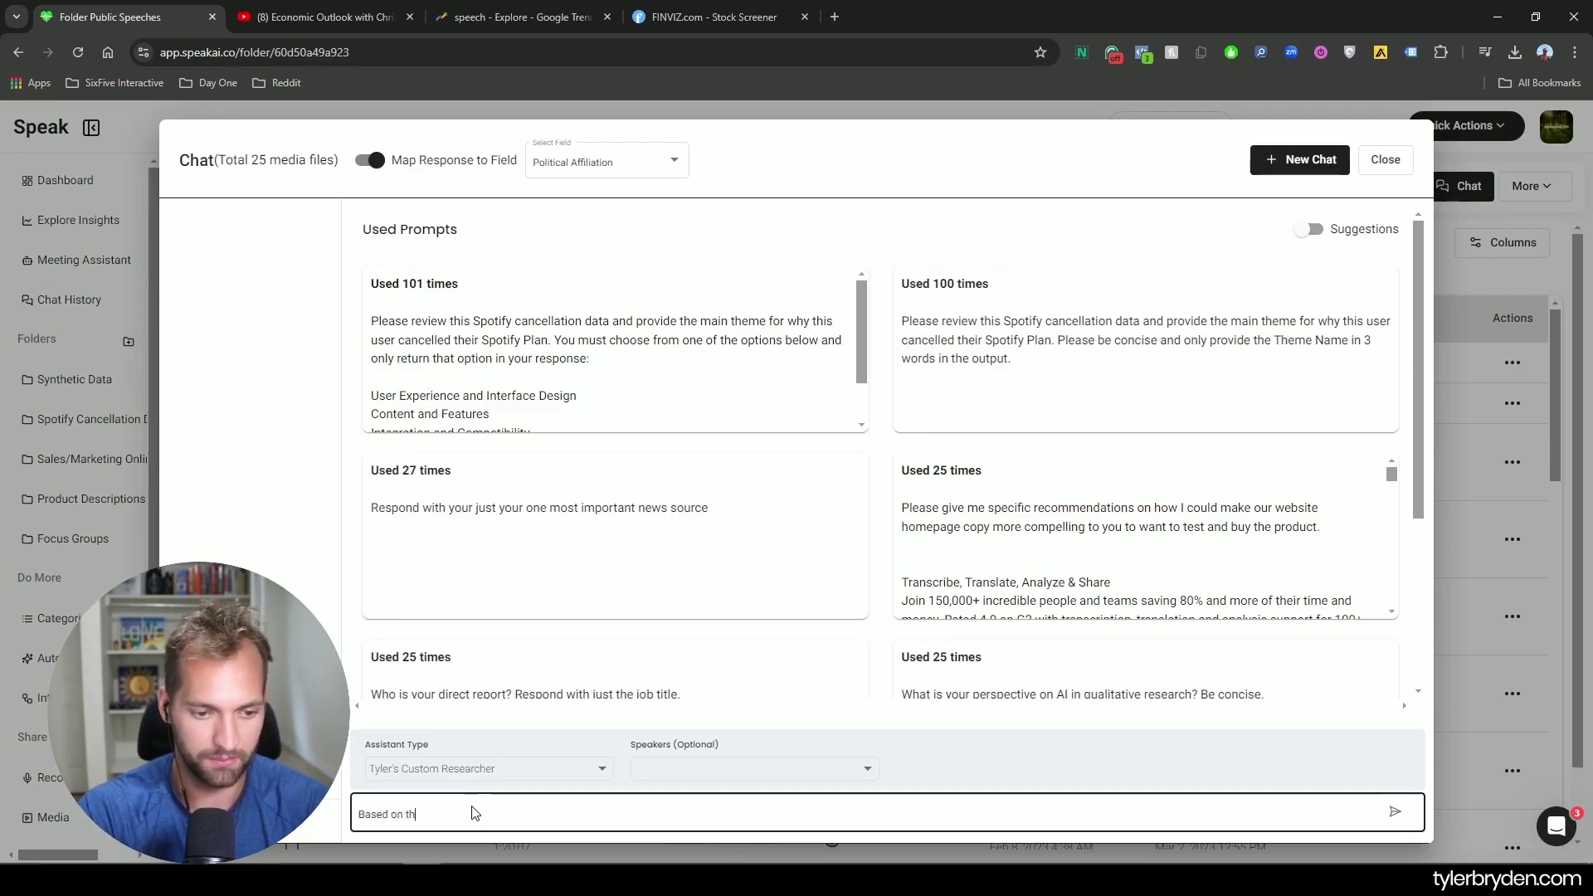
pyautogui.write("e speech, what is the speaker's political a")
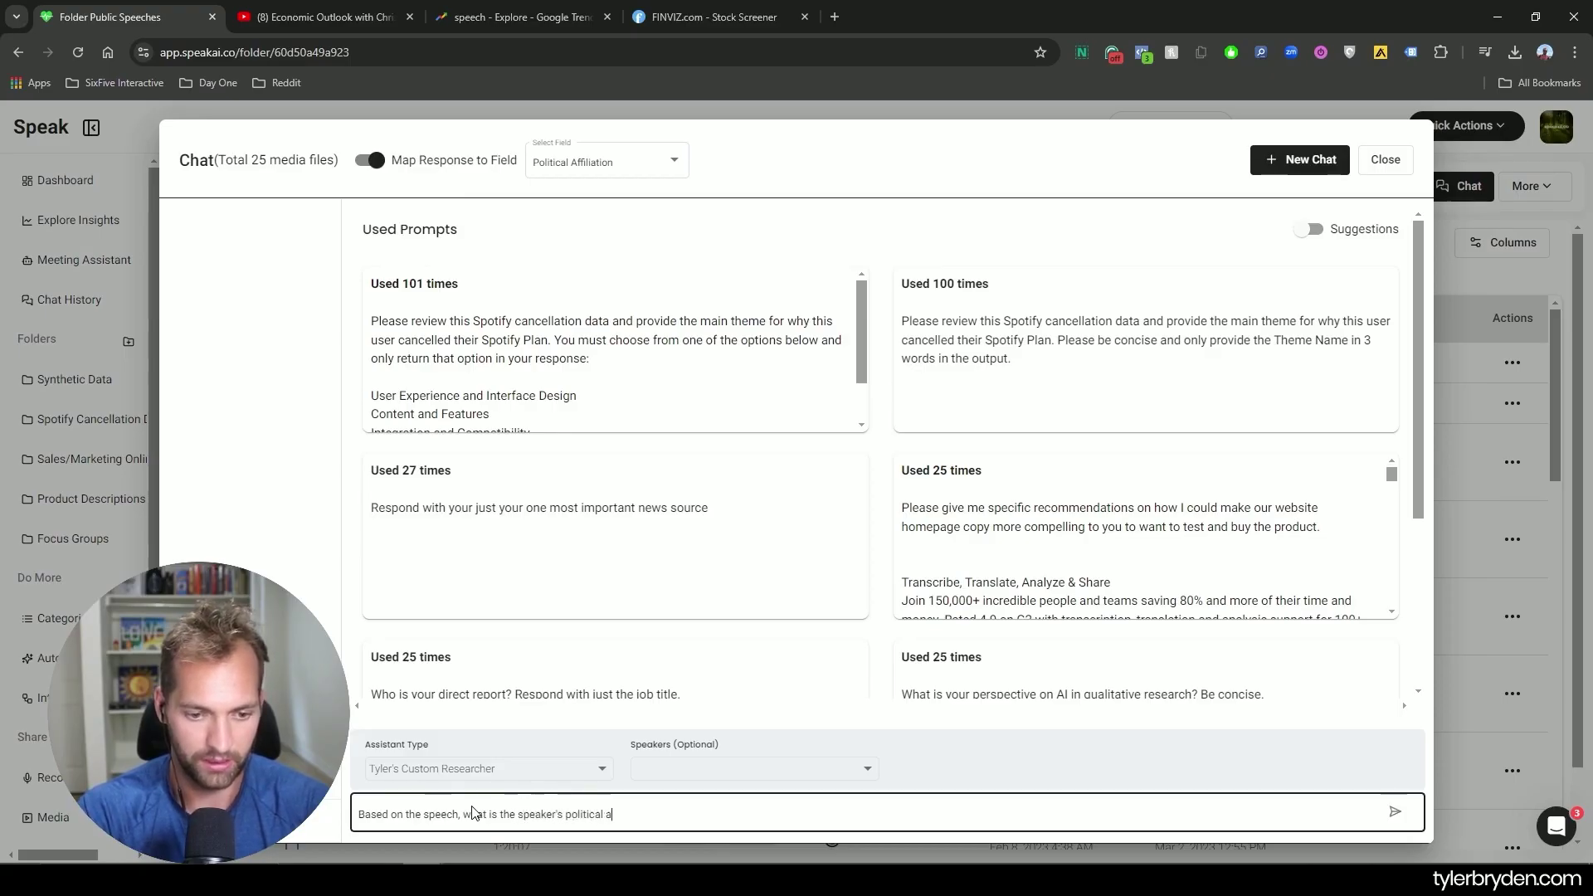
# - Append "You must choose Republican, Democratic, Libertarian, or Independent." to the chat question
pyautogui.write('You must choose P')
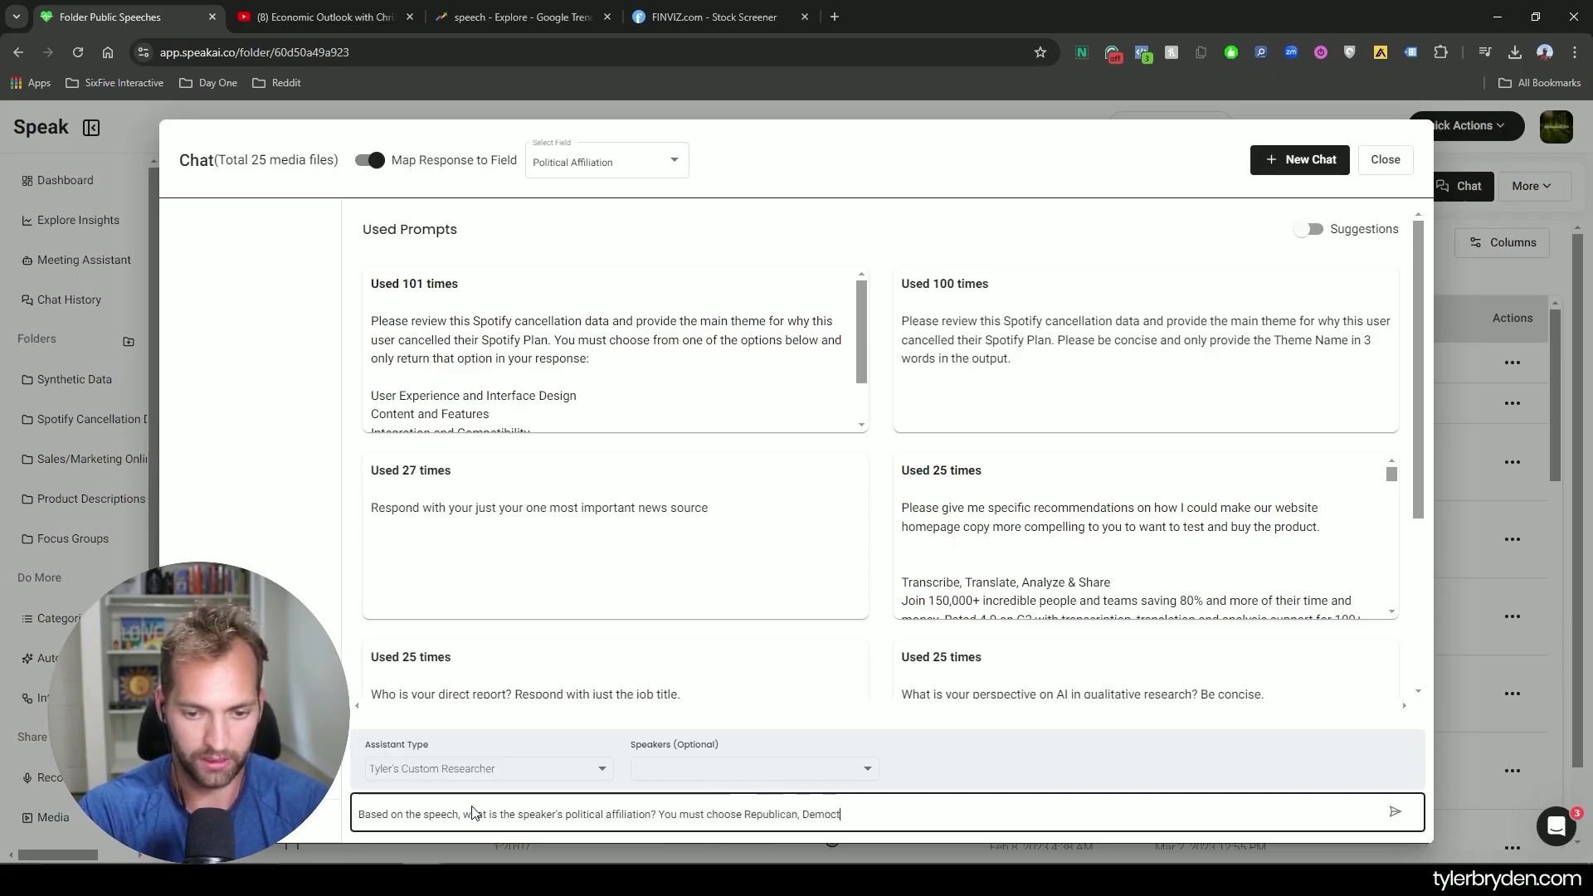
pyautogui.write(', Libertar')
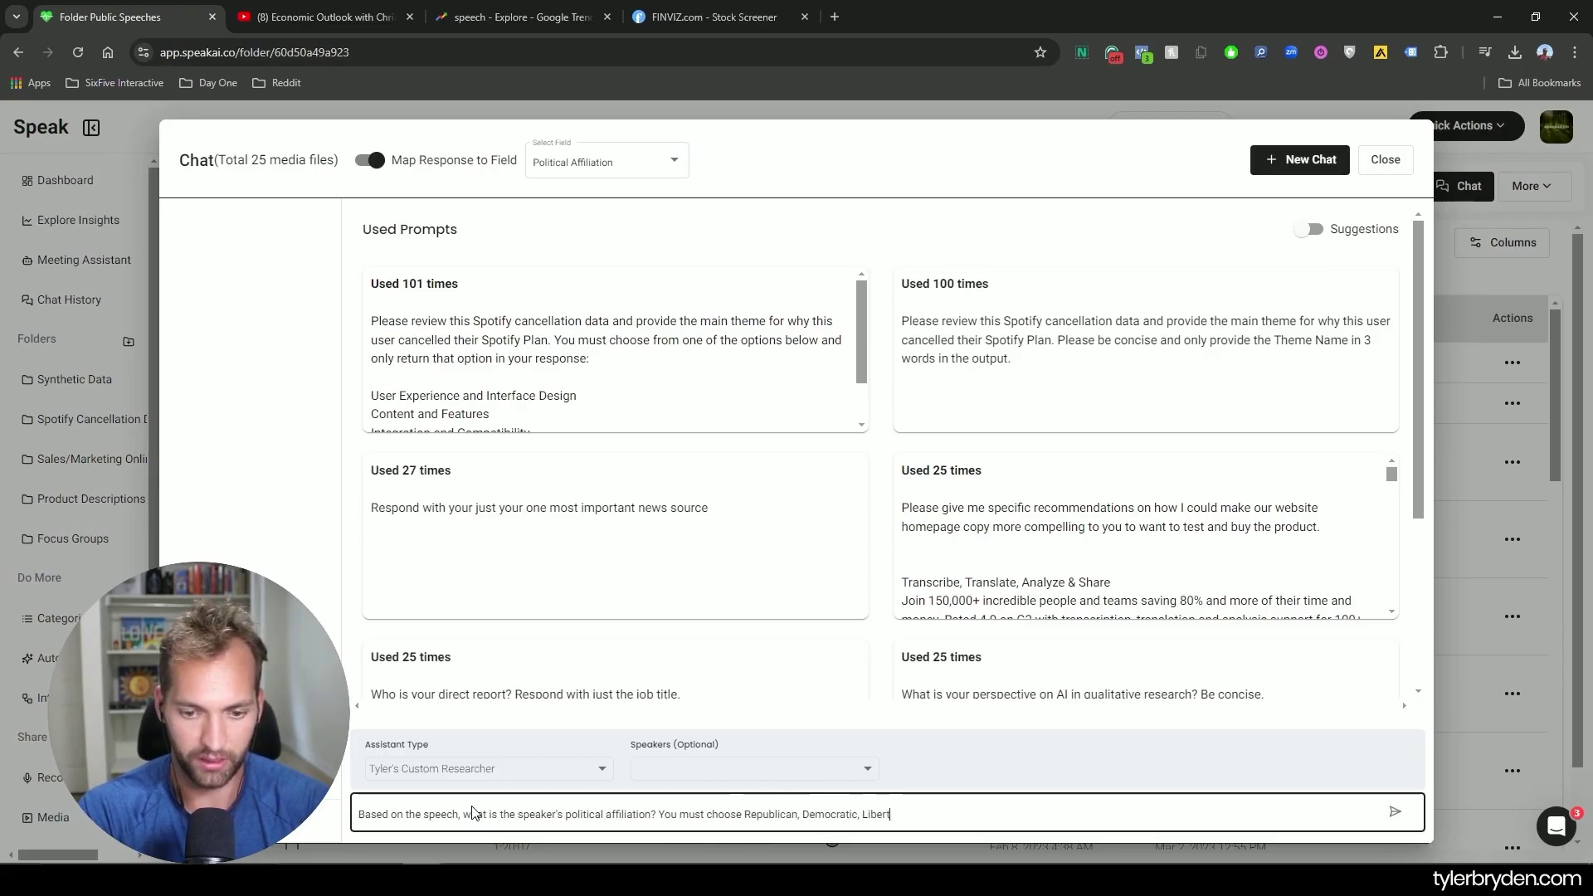
pyautogui.write('ian, or')
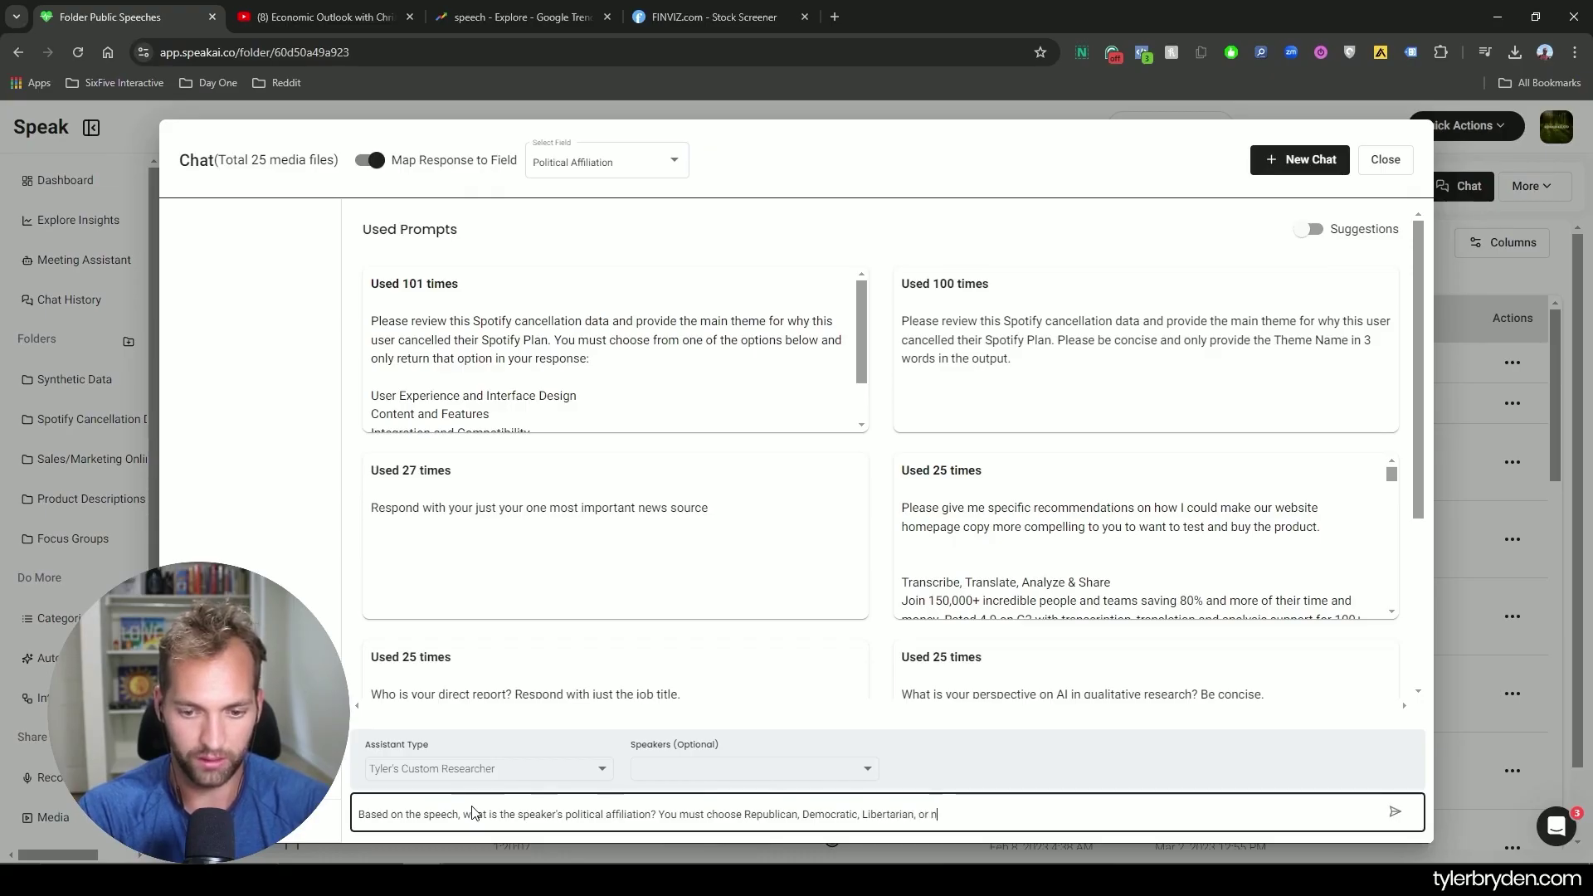
pyautogui.write(' Indp')
pyautogui.write('pendent.')
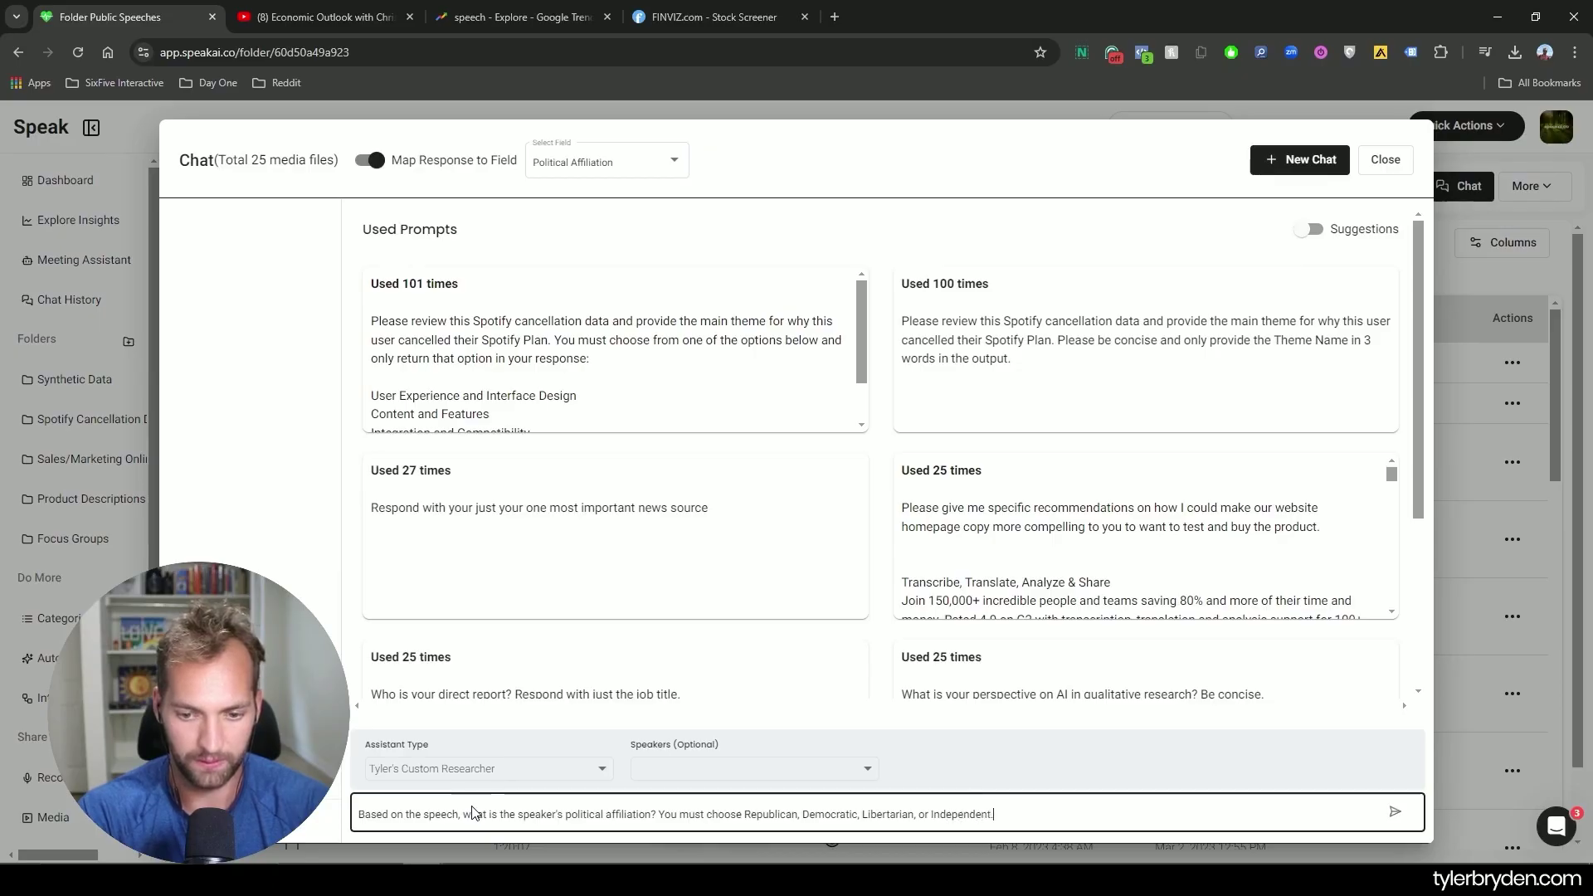
# - Append "Only return your choice in the response." to the question and send it for all selected files
pyautogui.write(' Y')
pyautogui.write('nly retu')
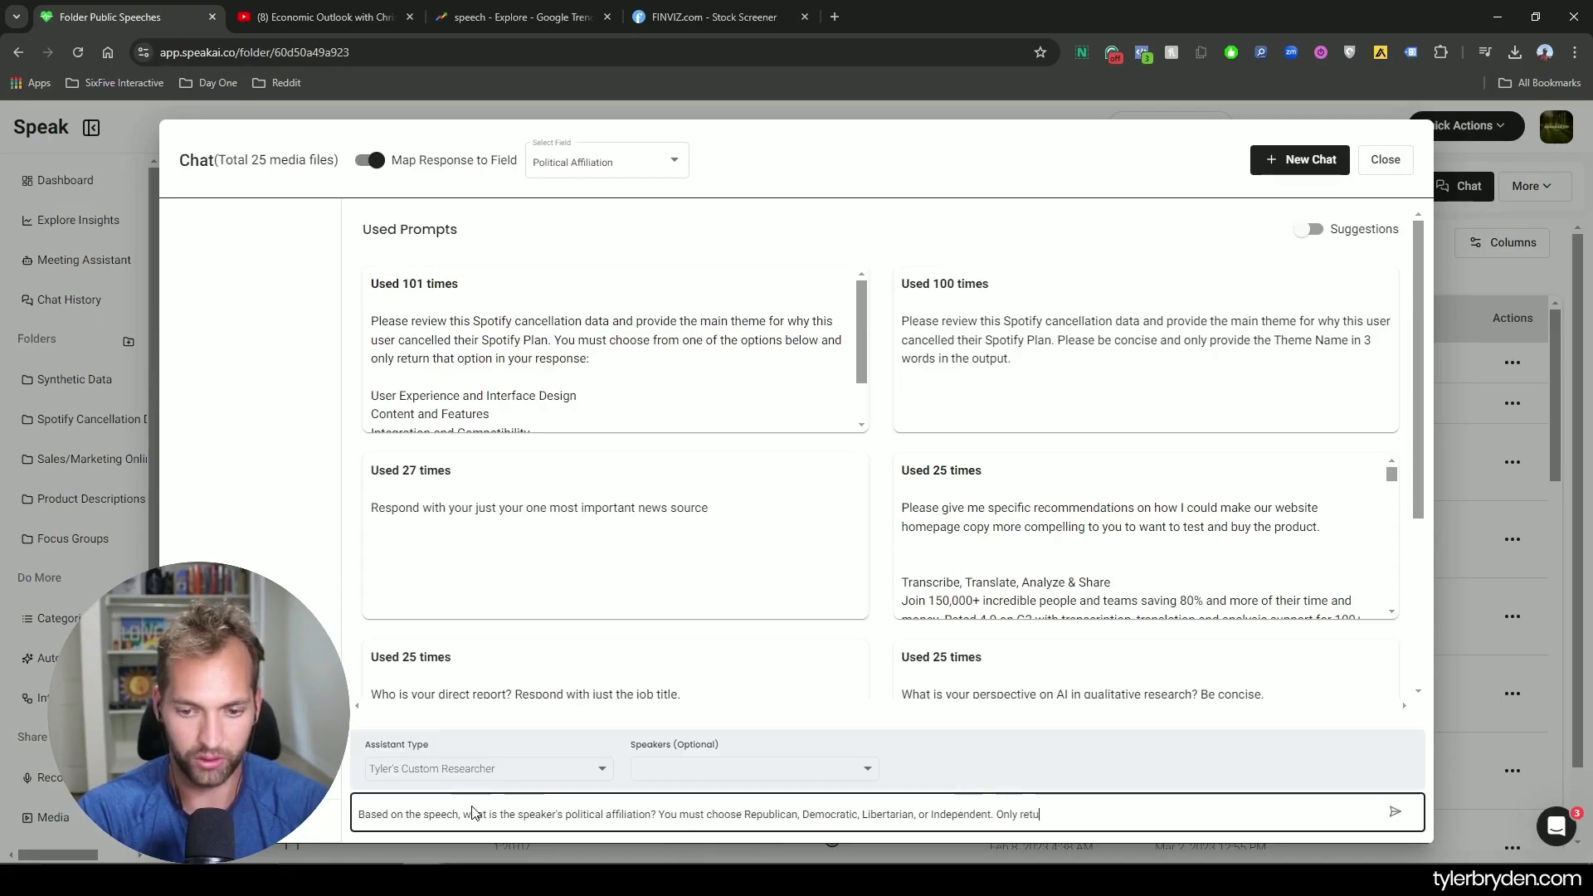
pyautogui.write('rn your choice')
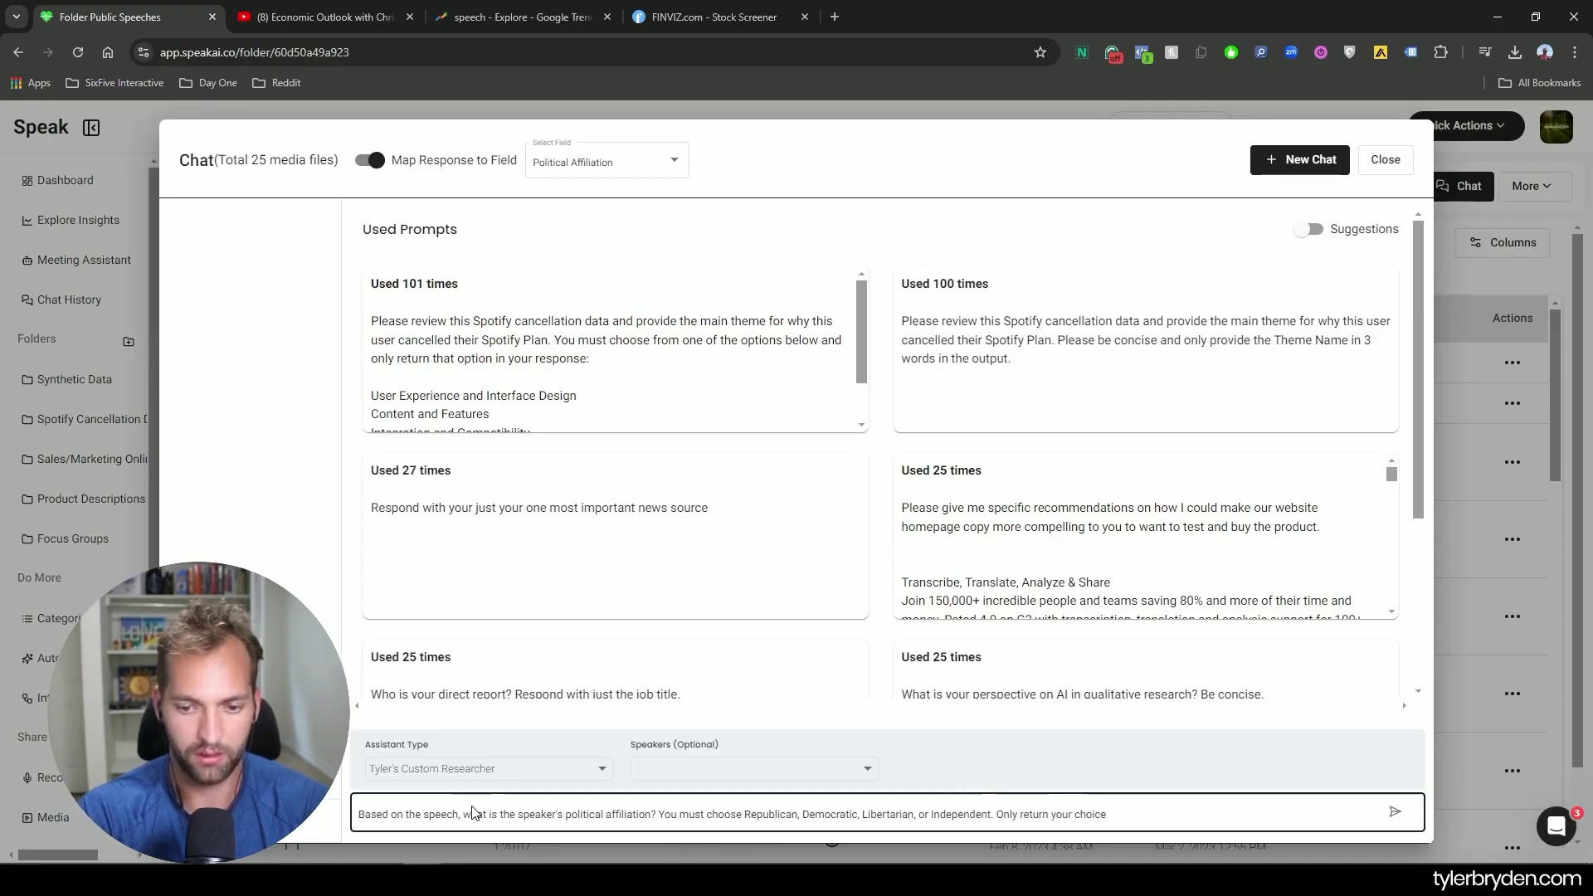
pyautogui.write(' in the response.')
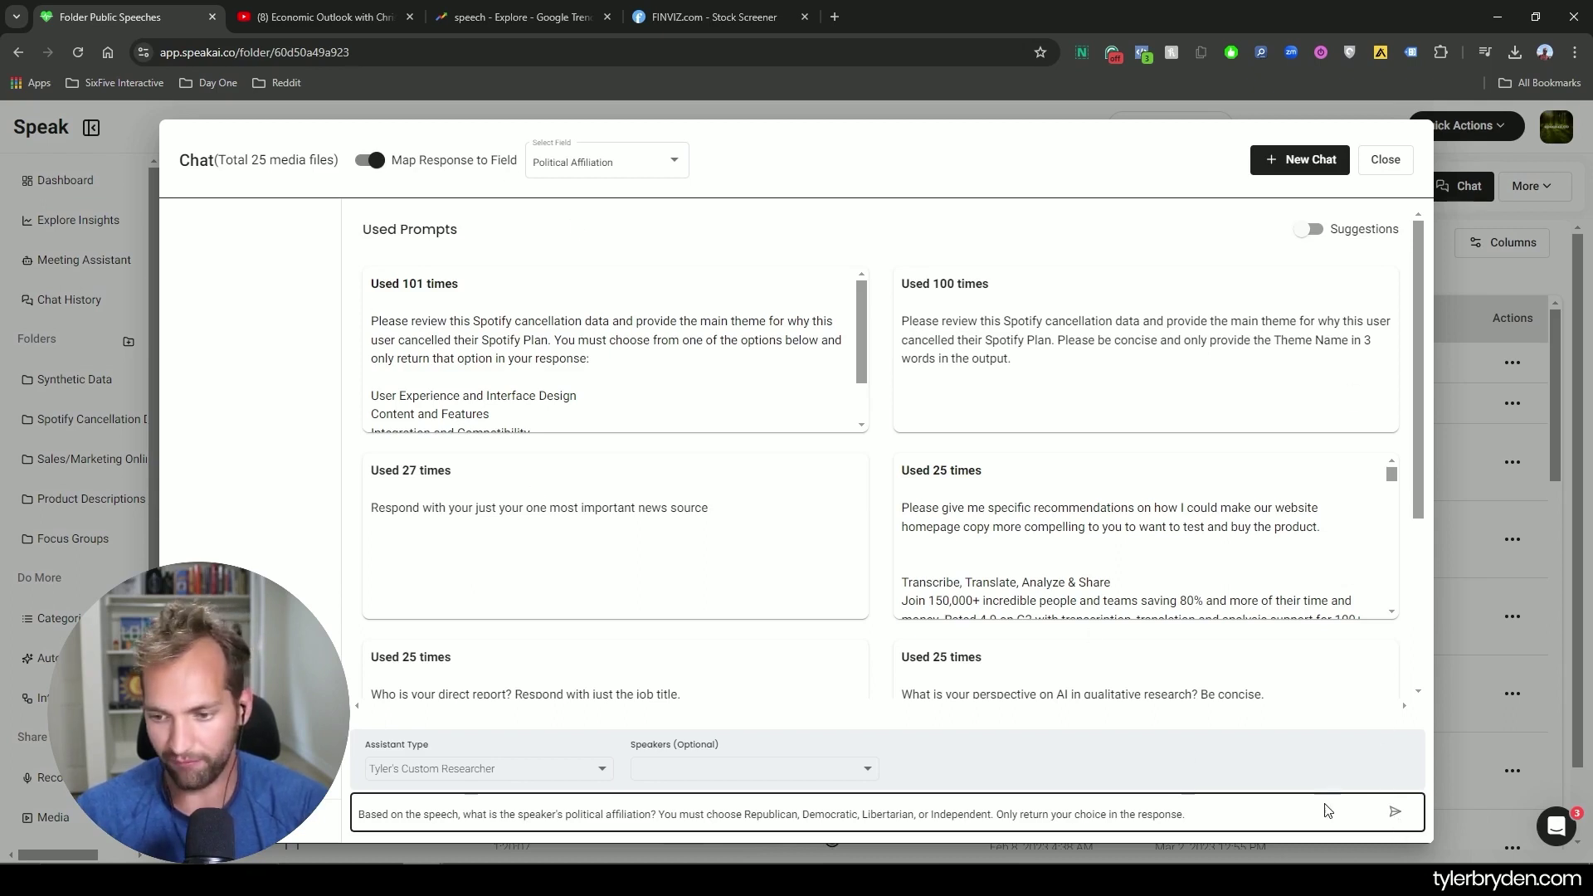
pyautogui.press('Return')
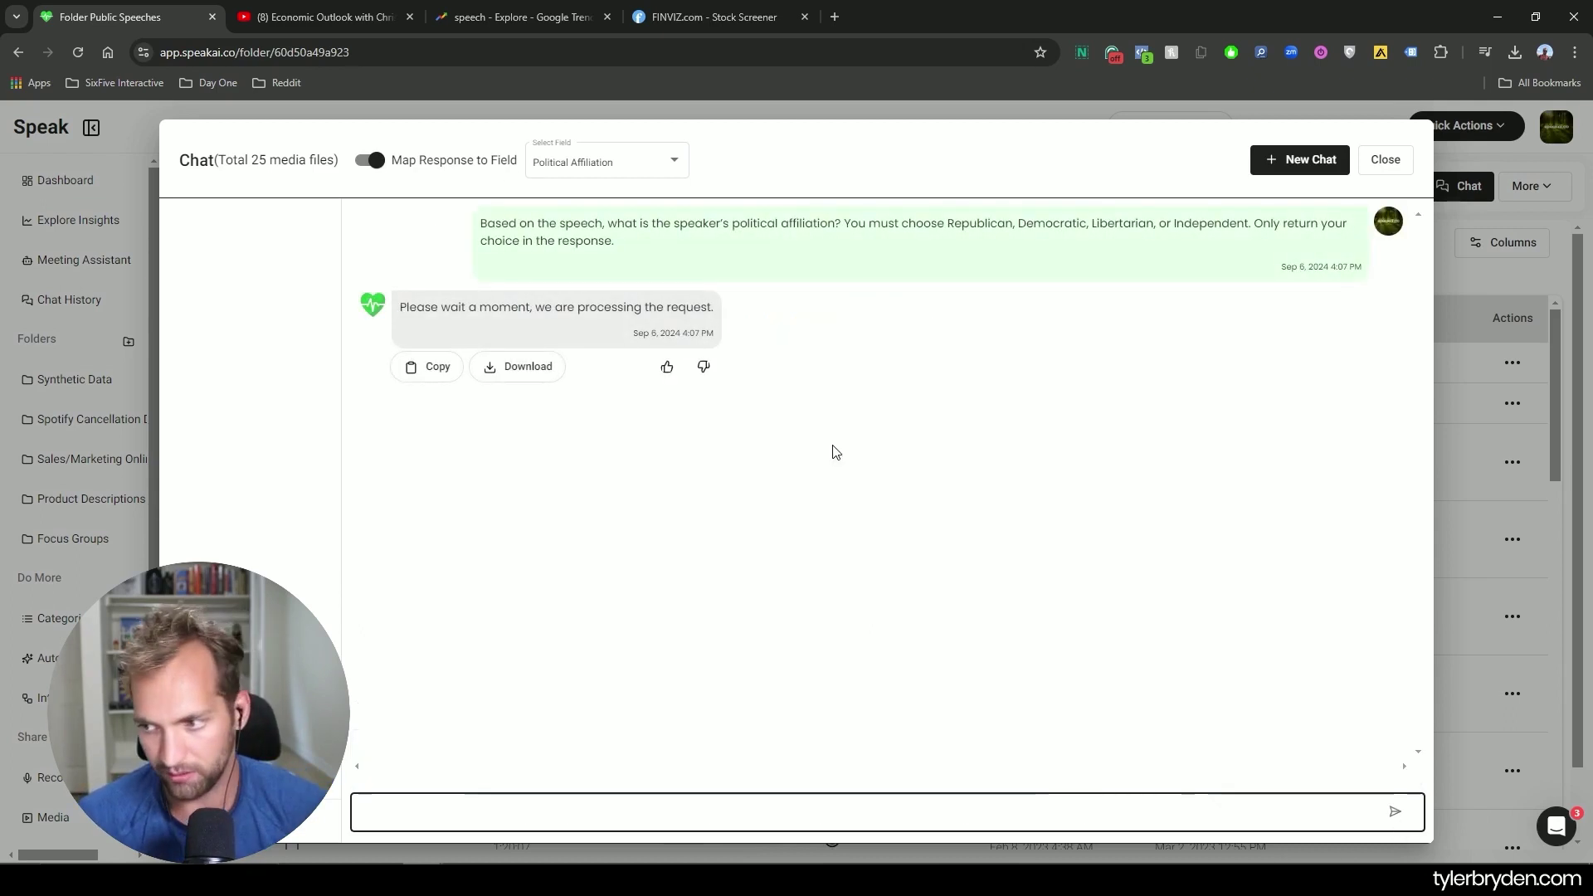
# - Close the chat and review the Political Affiliation values across the speeches in the folder's media list
pyautogui.click(1385, 160)
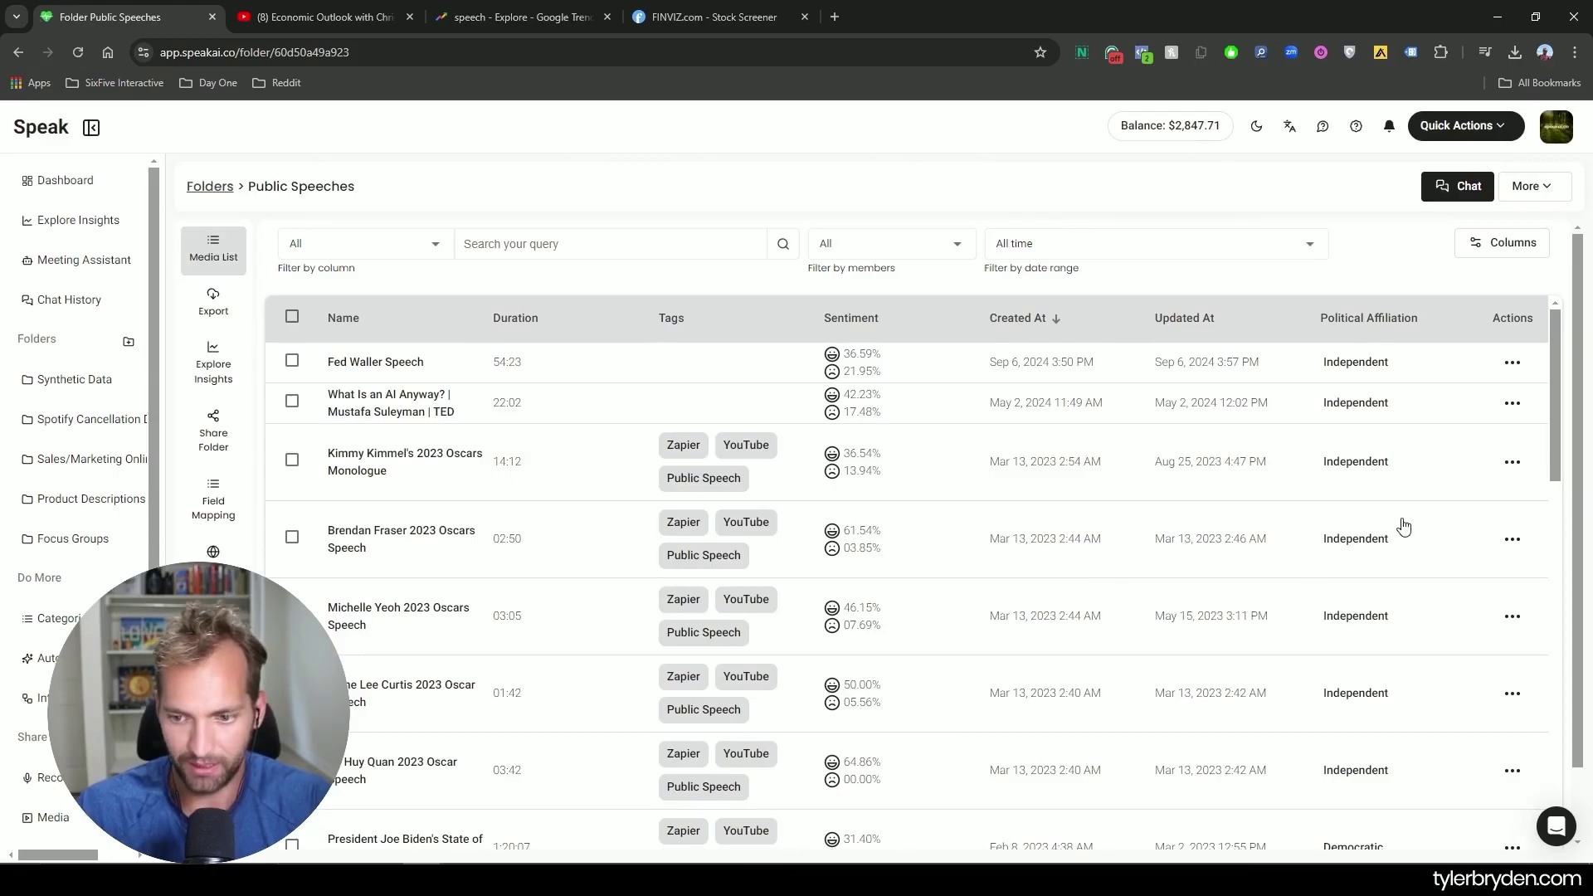
pyautogui.scroll(-10, 1401, 525)
pyautogui.scroll(7, 1396, 535)
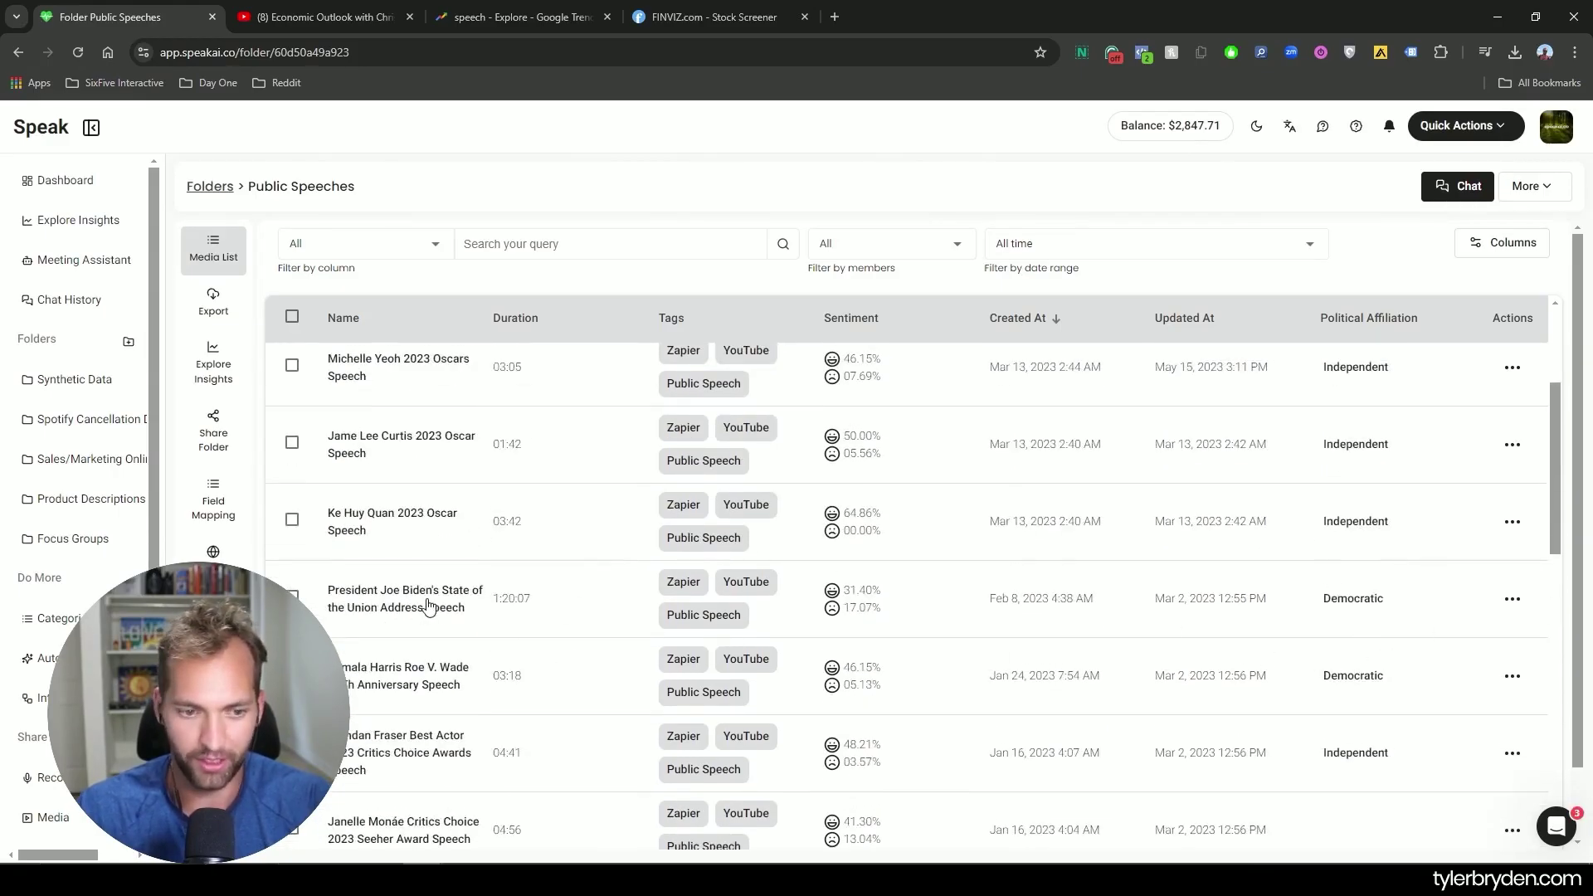
pyautogui.scroll(-3, 1284, 651)
pyautogui.scroll(8, 1284, 650)
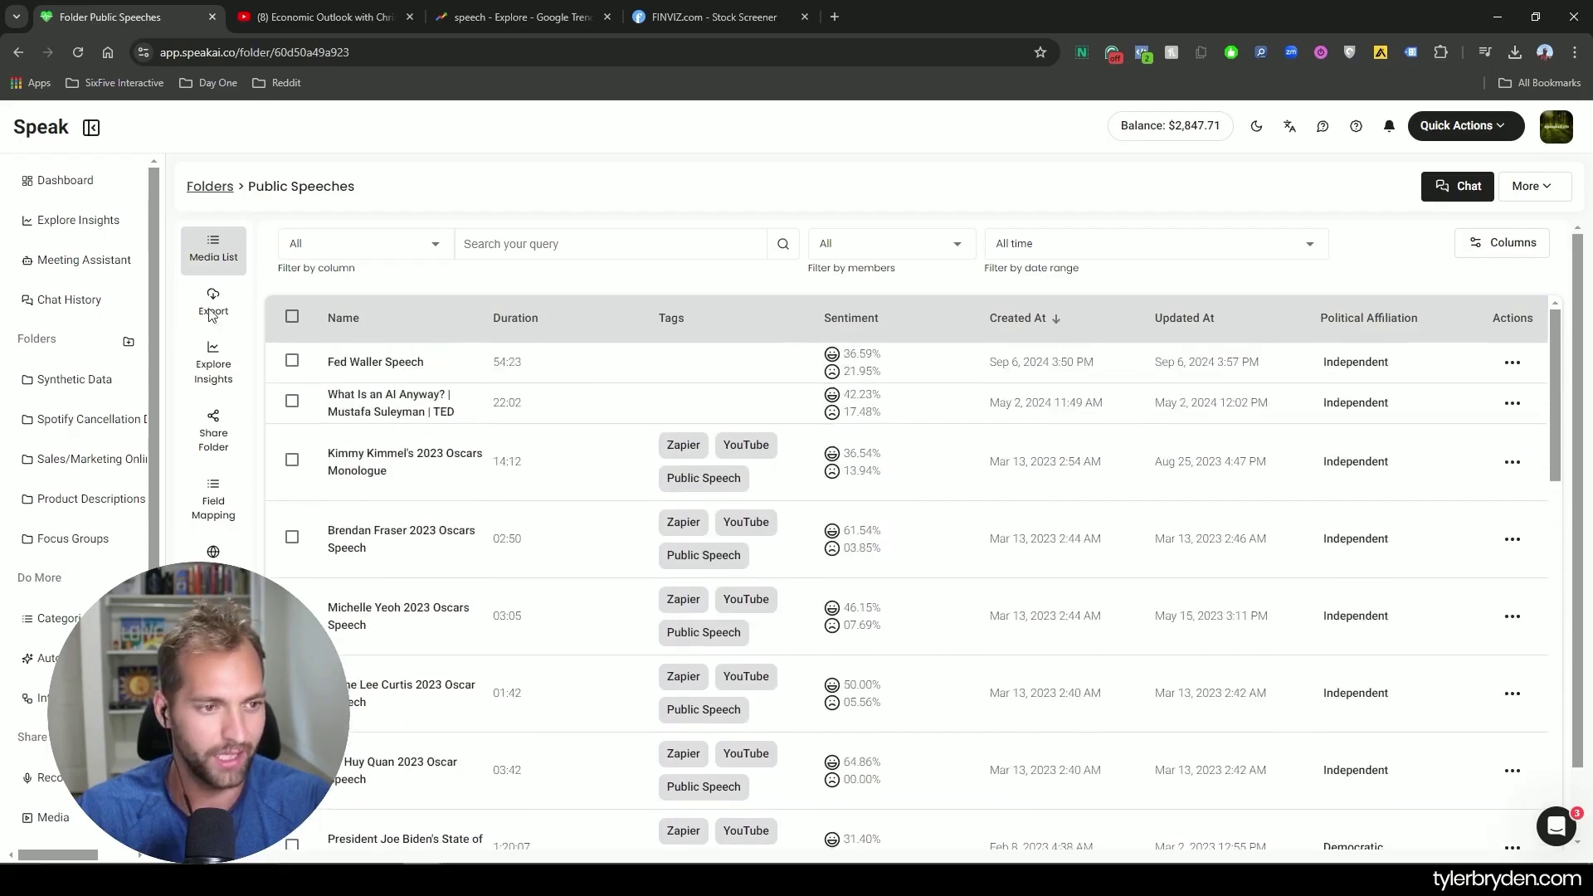
# - Go to Explore Insights and open the advanced filter settings of the saved Spotify - US vs Canada filter
pyautogui.click(84, 233)
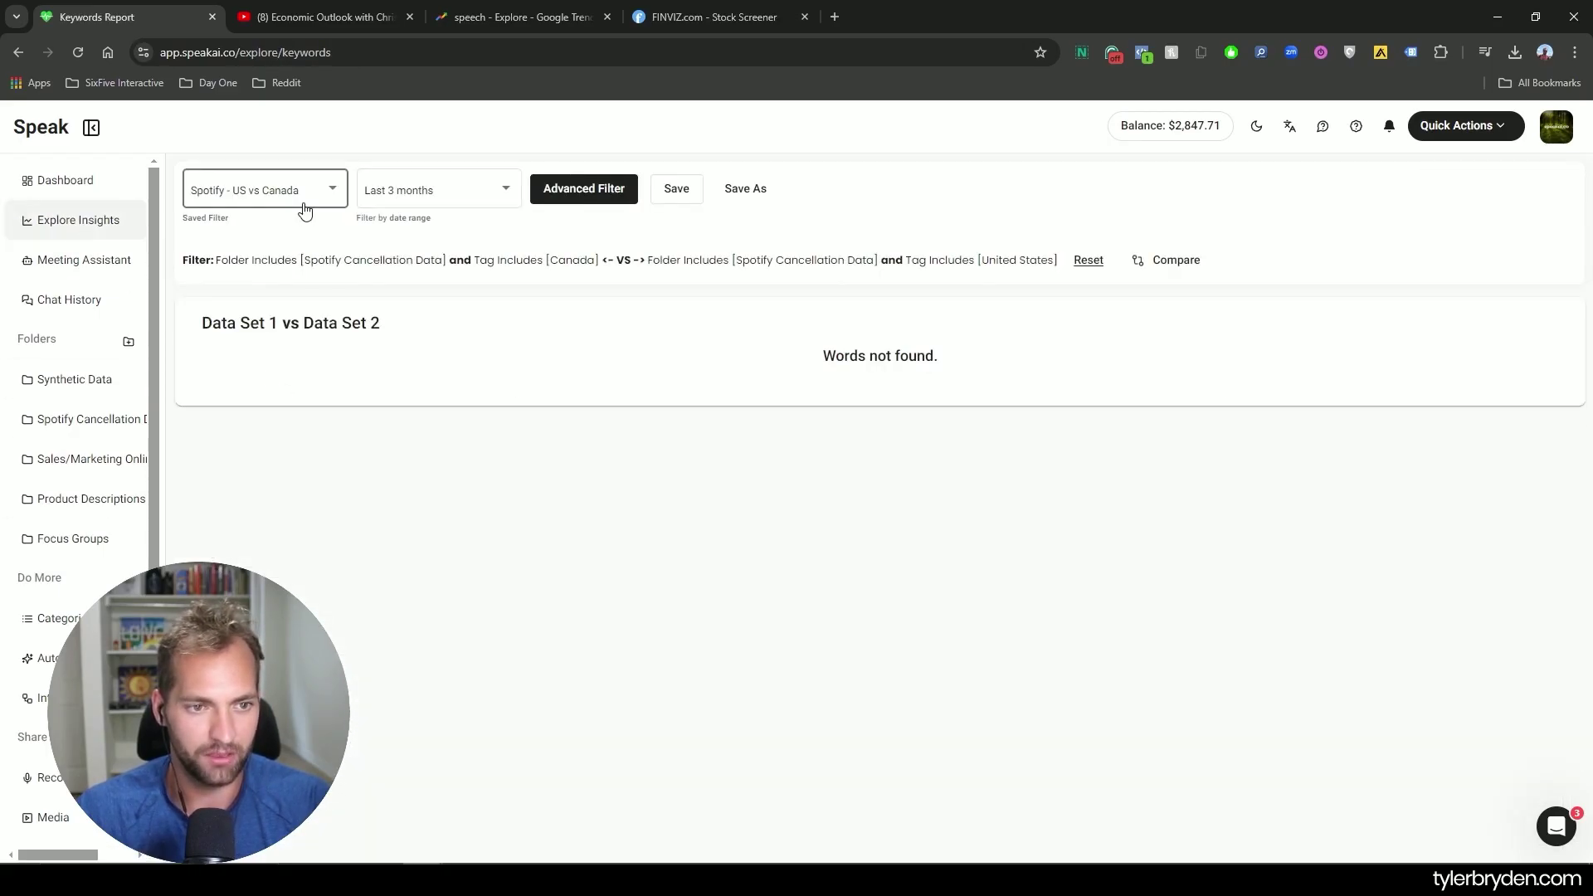
pyautogui.click(305, 211)
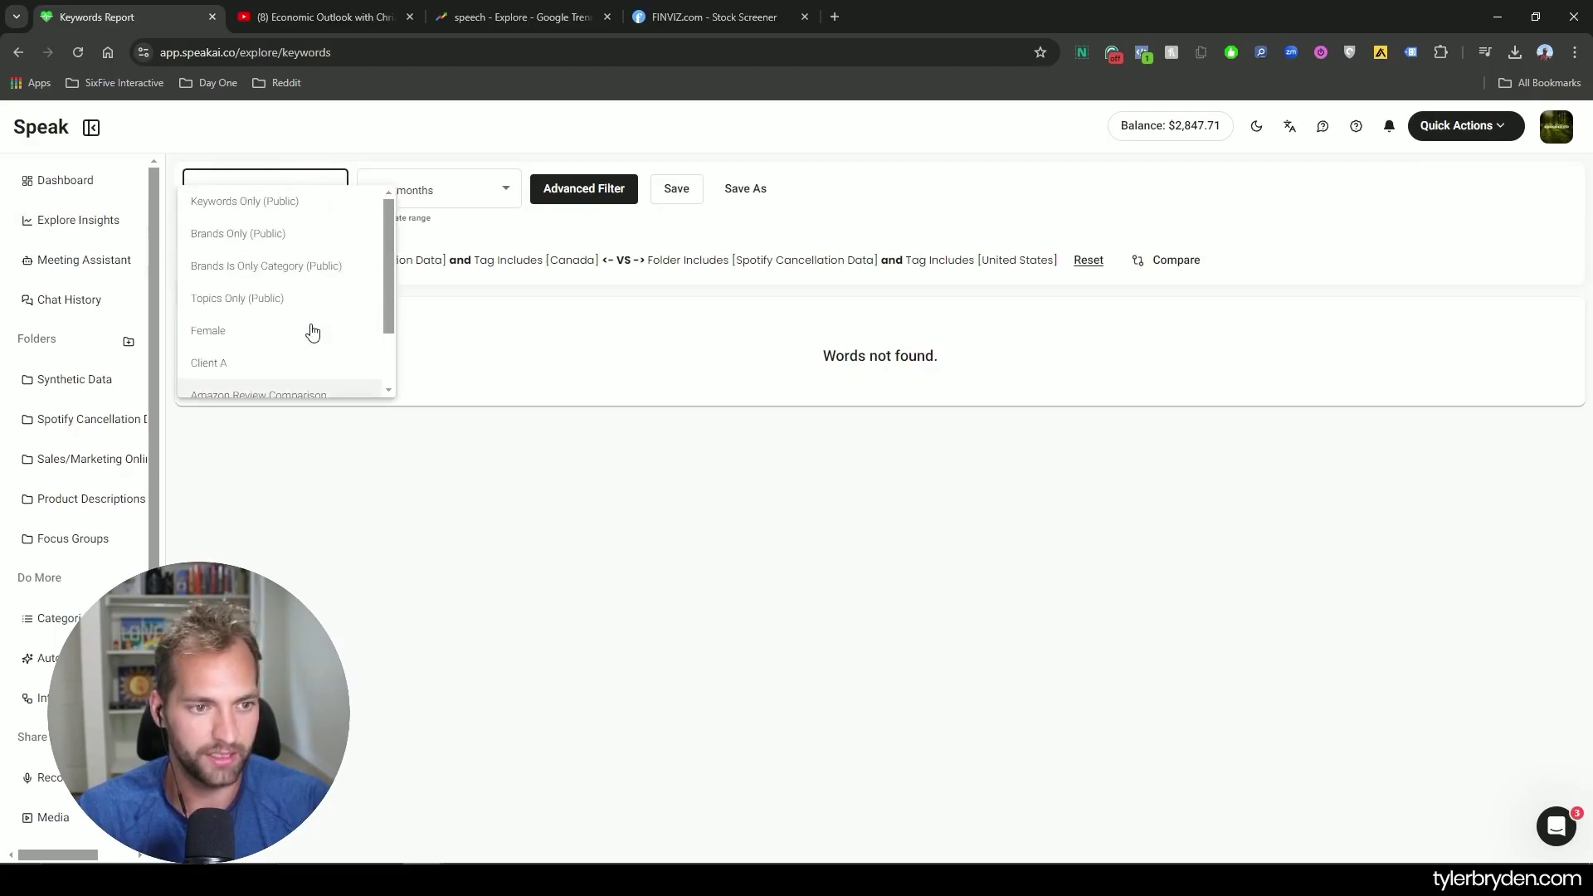
pyautogui.click(266, 378)
pyautogui.click(590, 190)
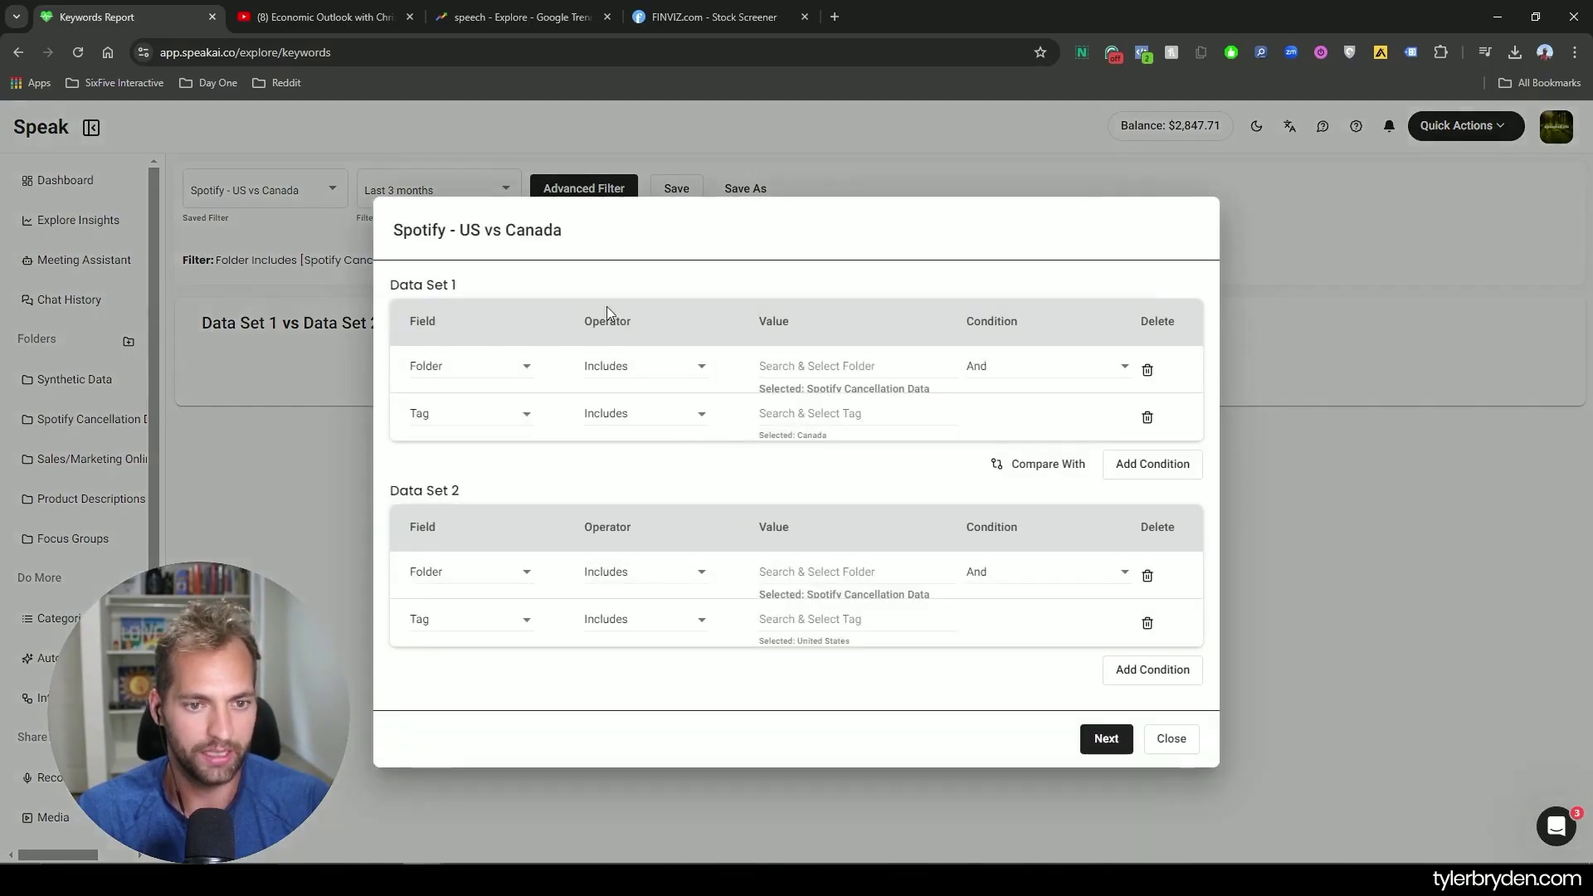
# - Delete both Data Set 2 conditions and the Canada tag condition, keeping only the first data set's folder condition
pyautogui.click(1148, 577)
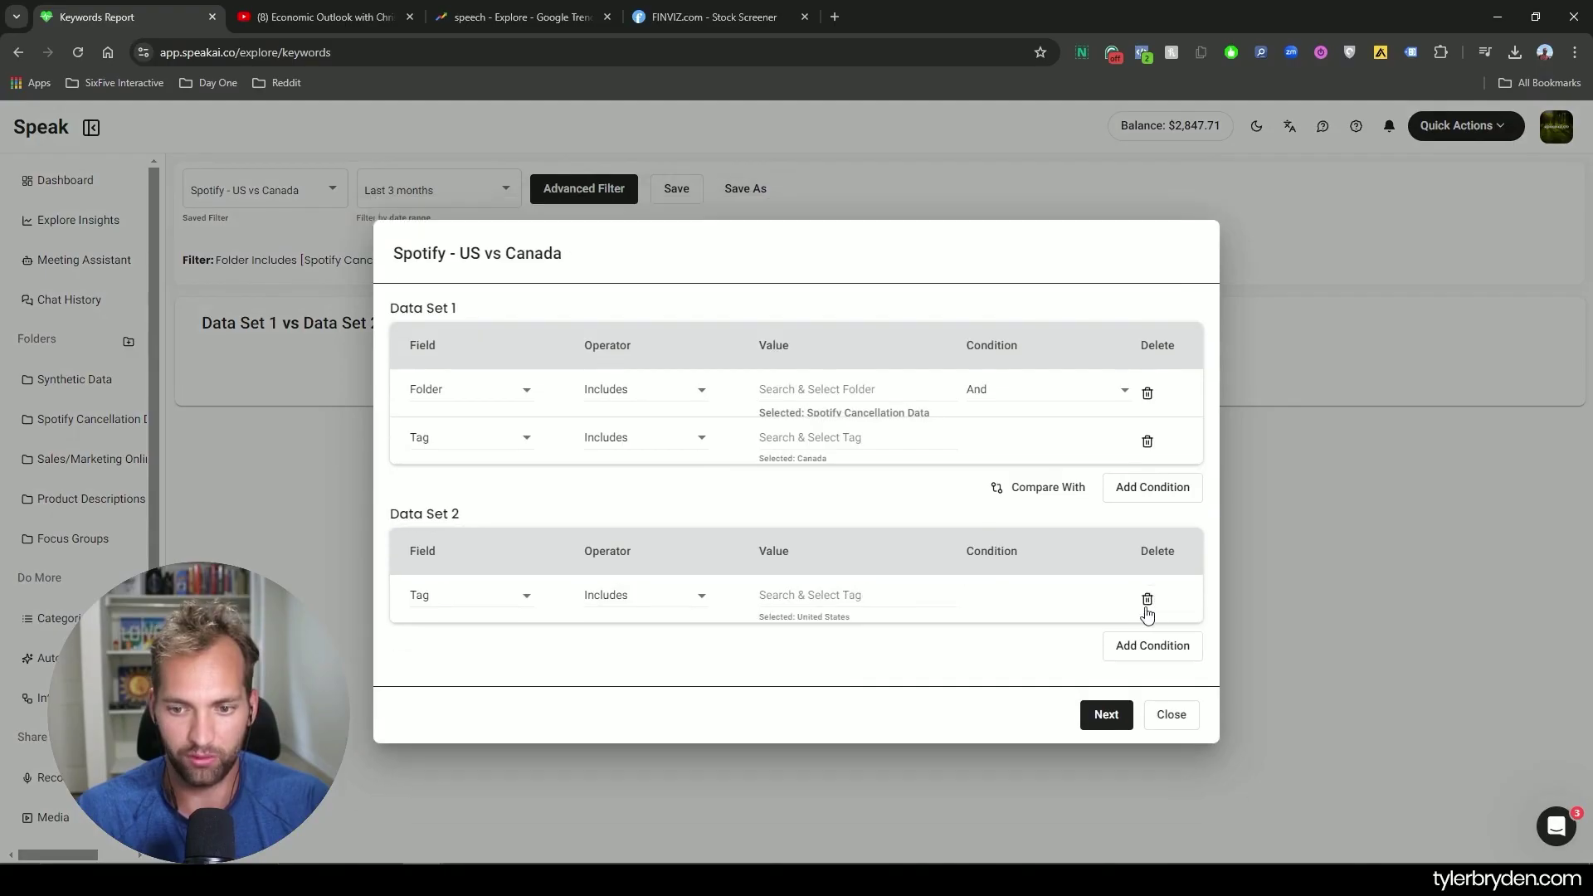
pyautogui.click(1146, 599)
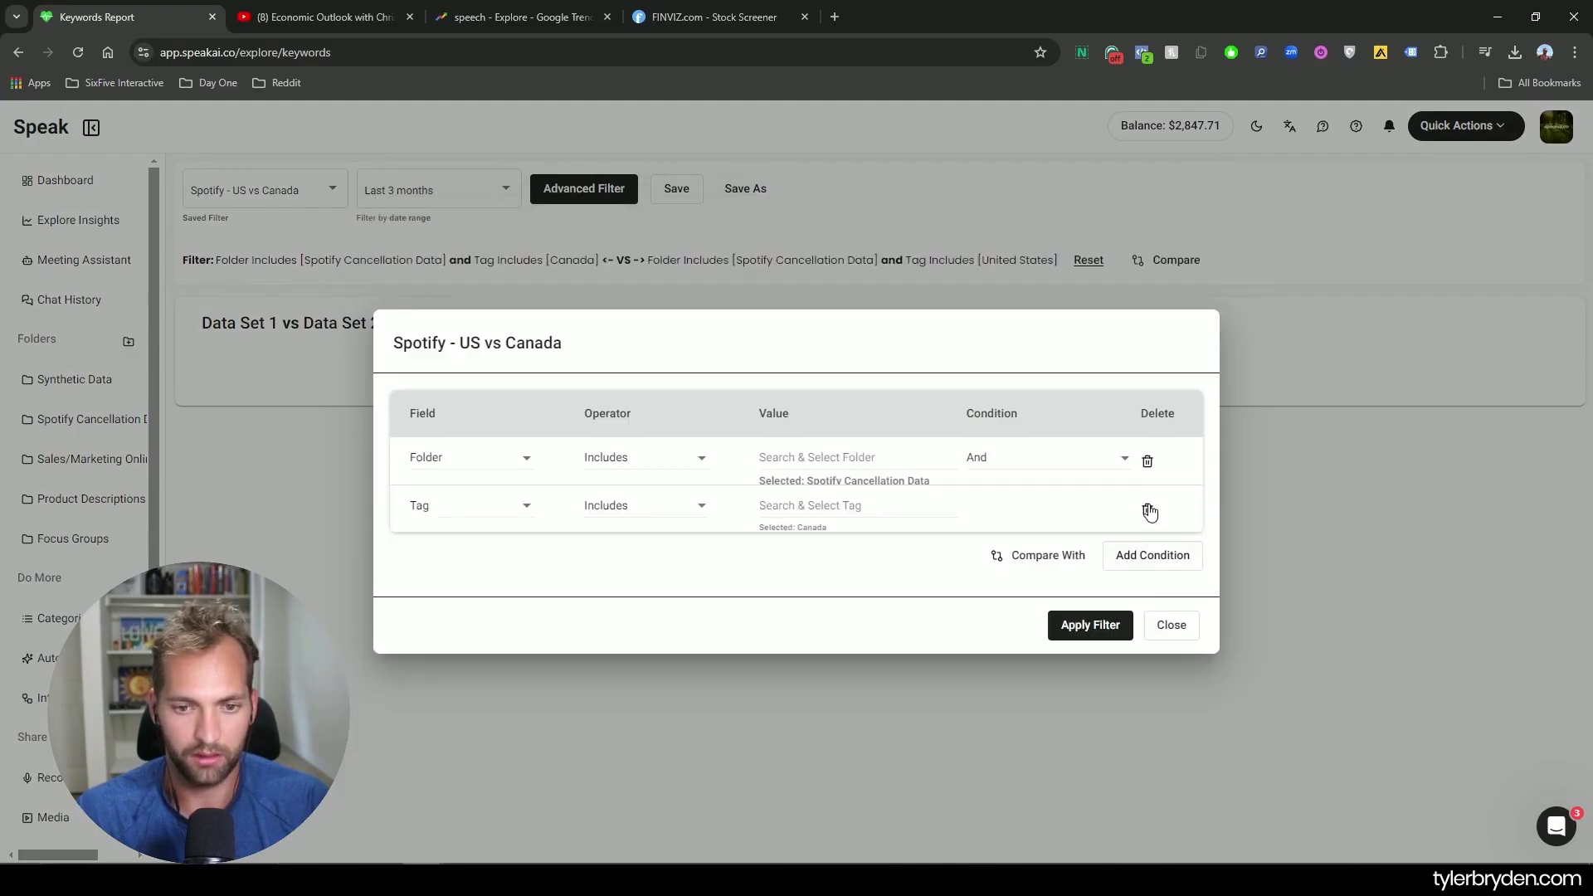
pyautogui.click(1148, 510)
# - Replace Spotify Cancellation Data with Public Speeches as the folder in the filter's remaining condition
pyautogui.click(841, 481)
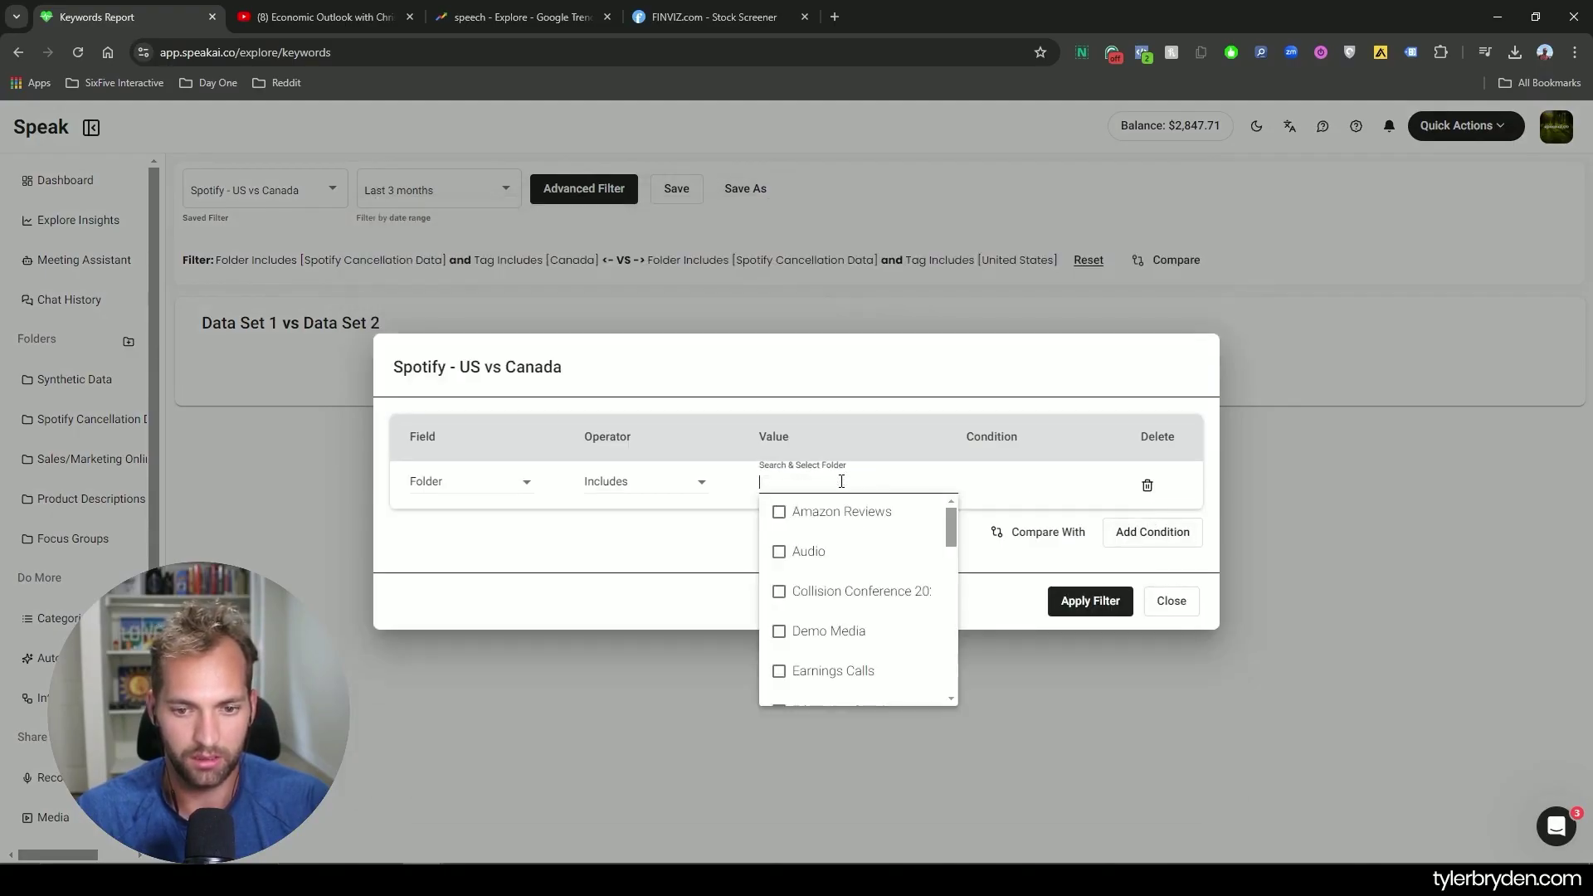
pyautogui.scroll(-5, 952, 620)
pyautogui.scroll(2, 776, 691)
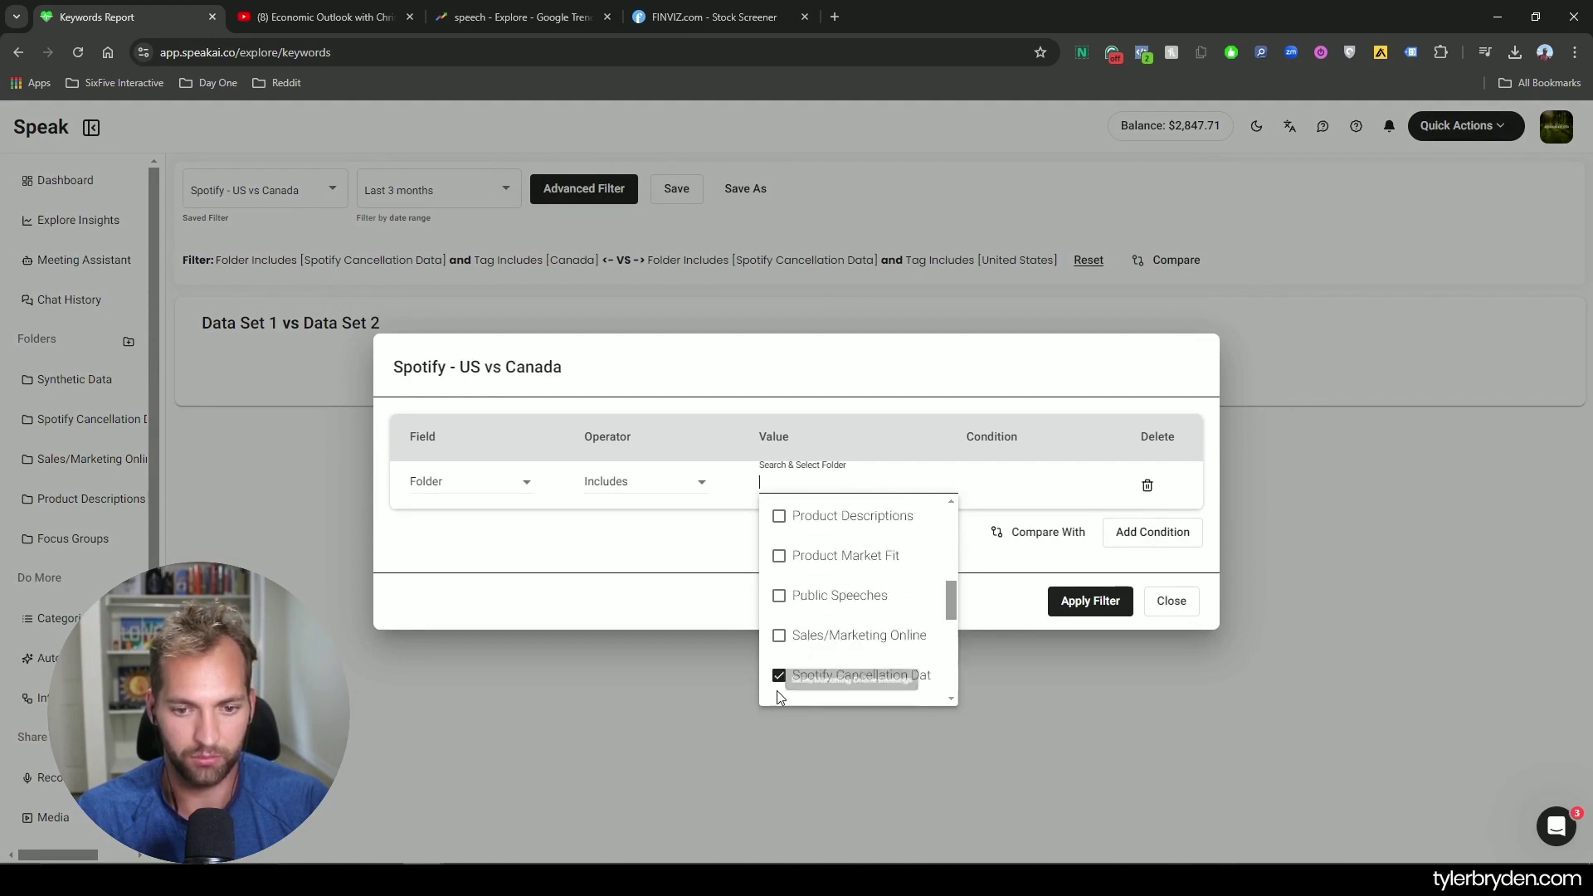
pyautogui.click(780, 672)
pyautogui.click(856, 487)
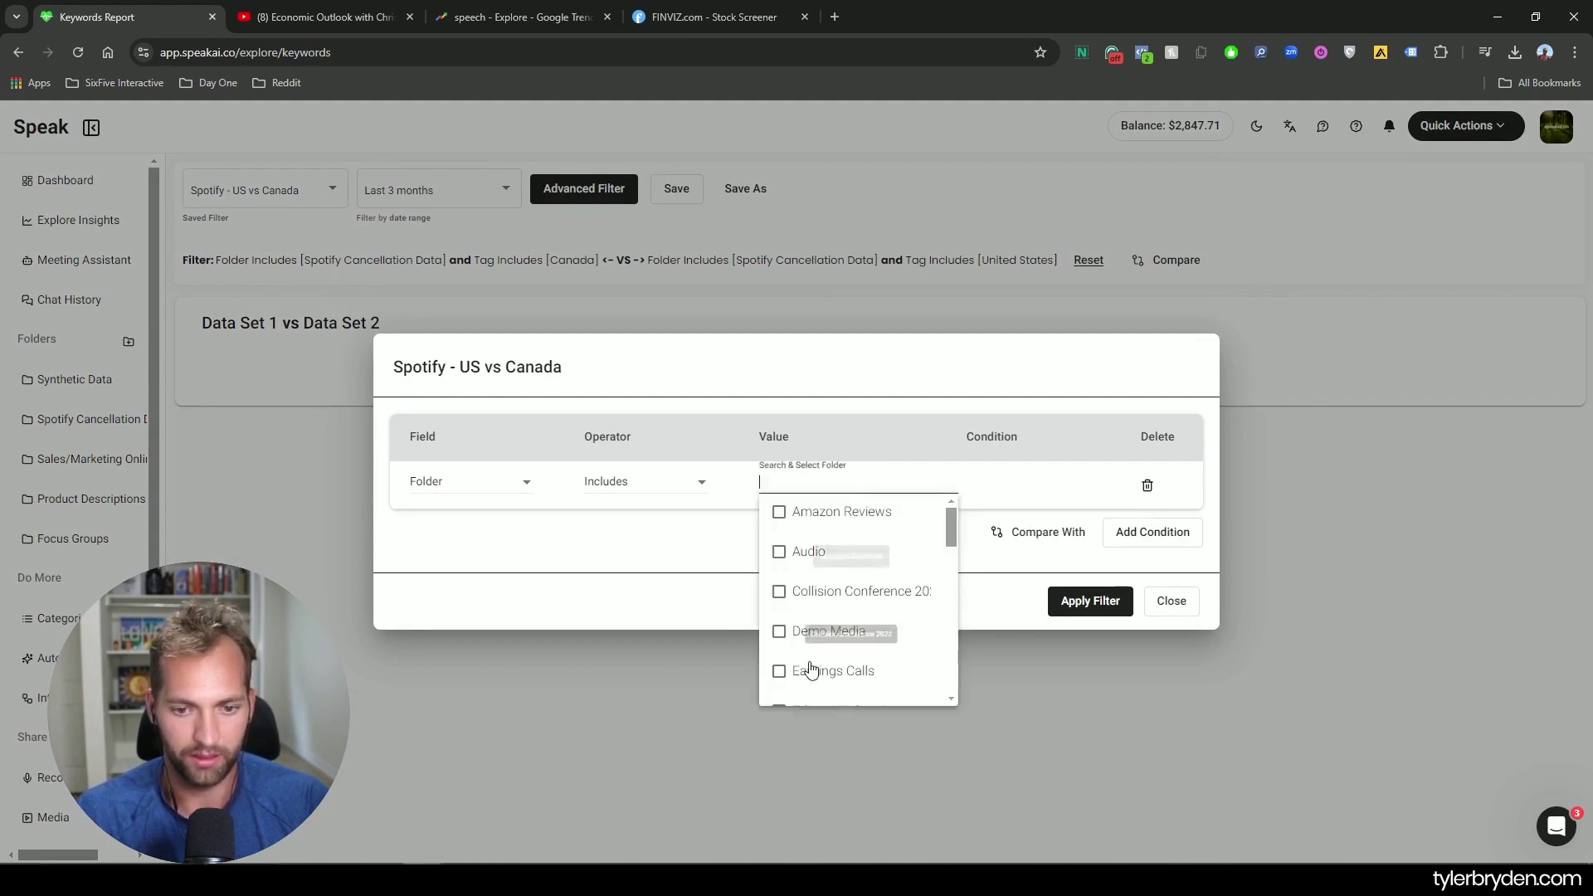
pyautogui.scroll(-4, 855, 581)
pyautogui.scroll(-2, 862, 639)
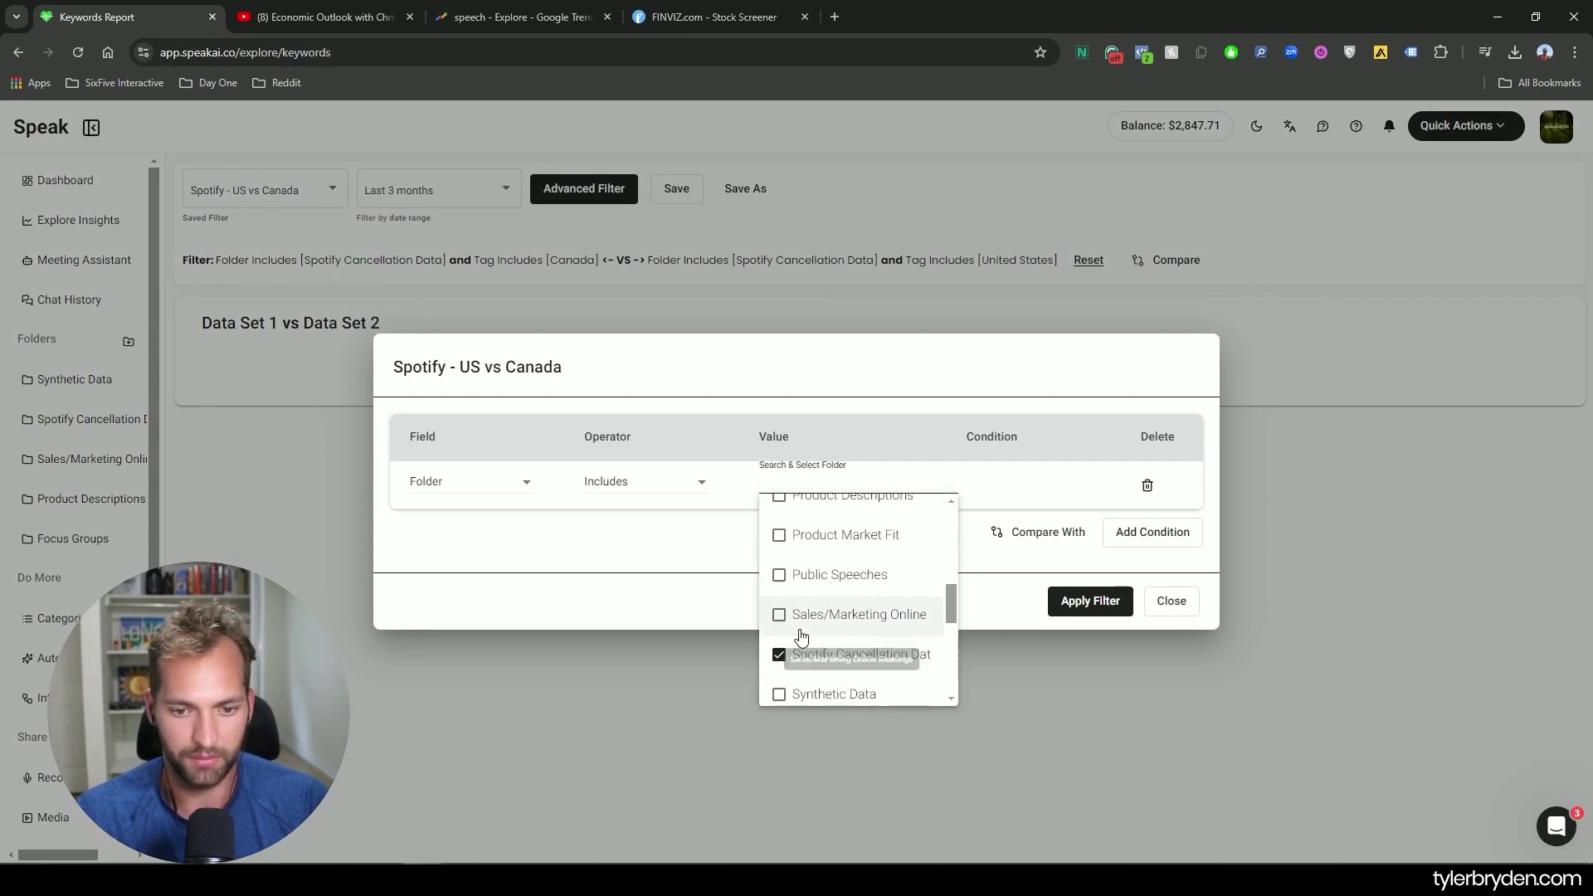
pyautogui.click(809, 654)
pyautogui.click(852, 480)
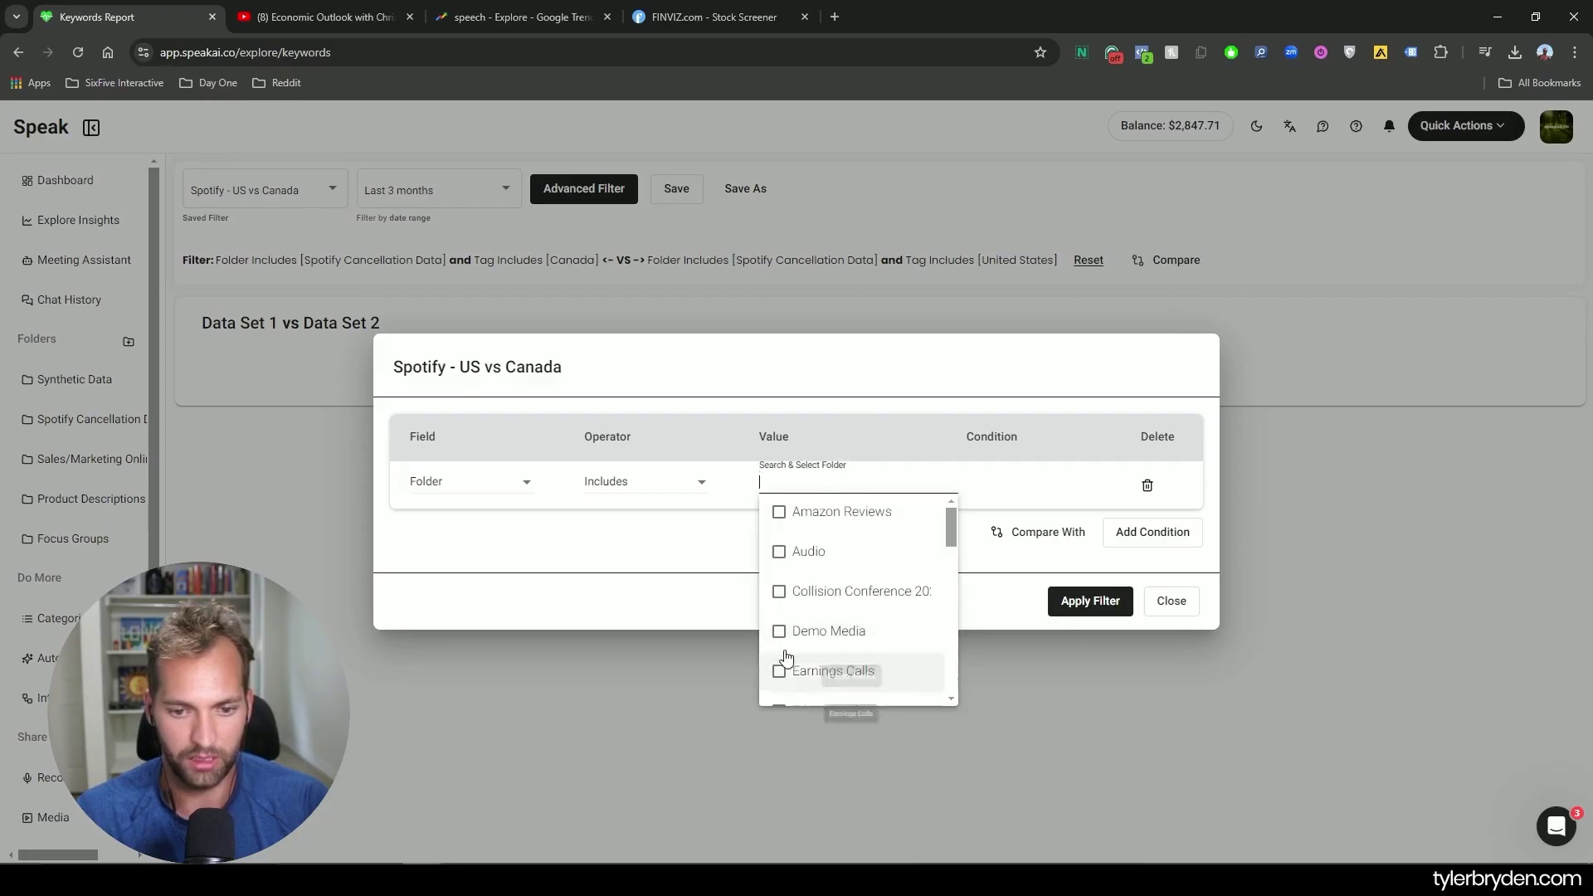
pyautogui.scroll(-5, 838, 606)
pyautogui.scroll(1, 851, 618)
pyautogui.scroll(-1, 844, 624)
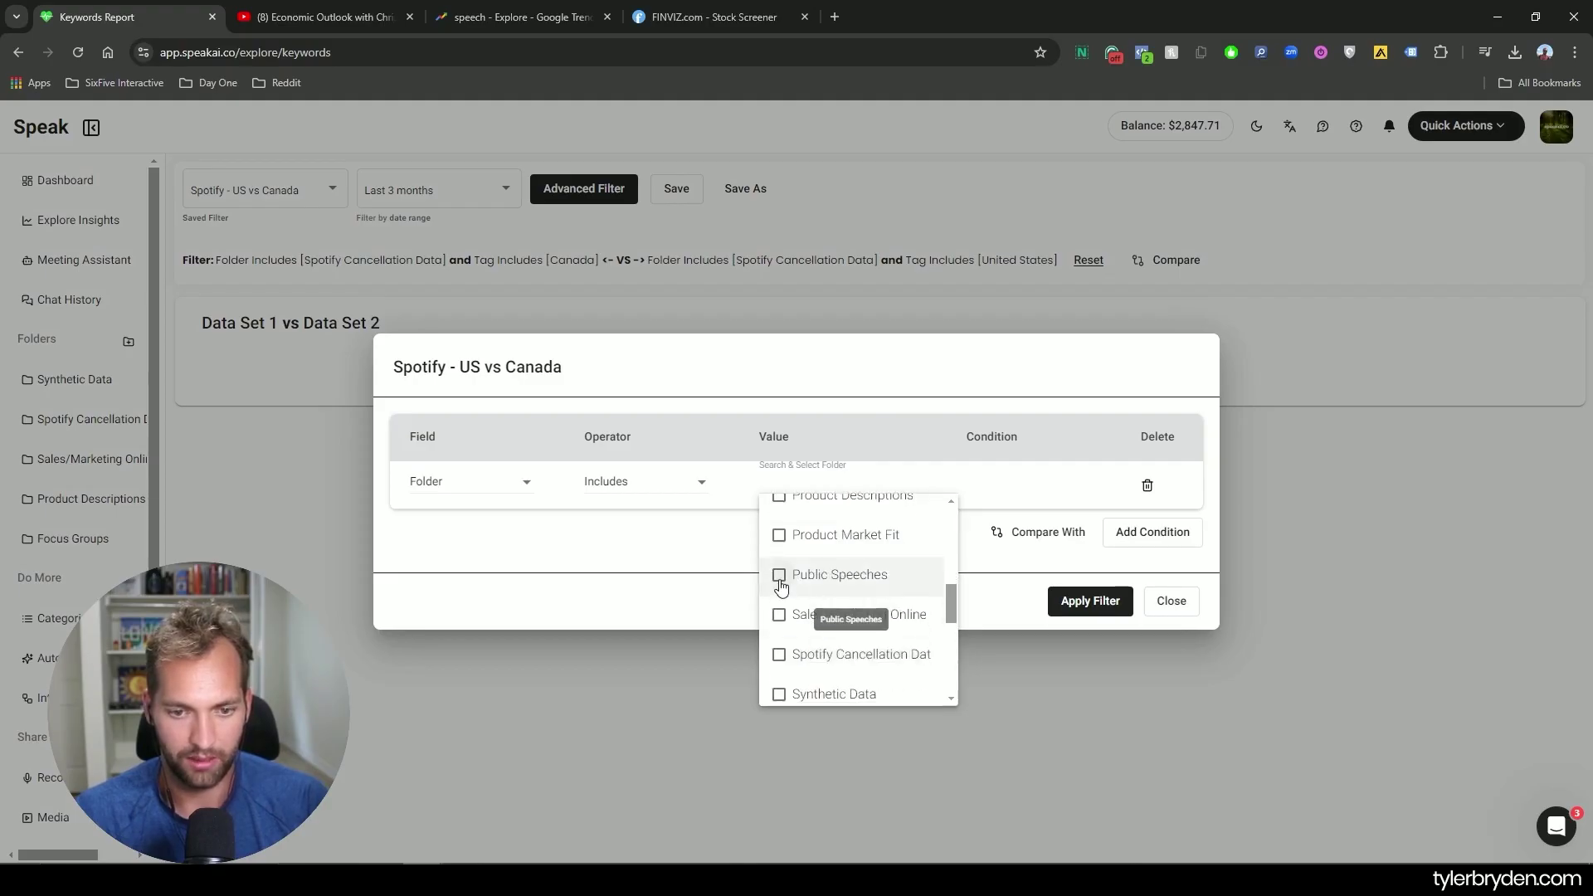
pyautogui.click(782, 578)
# - Add a second data set to compare with and set its condition field to Folder
pyautogui.click(1033, 538)
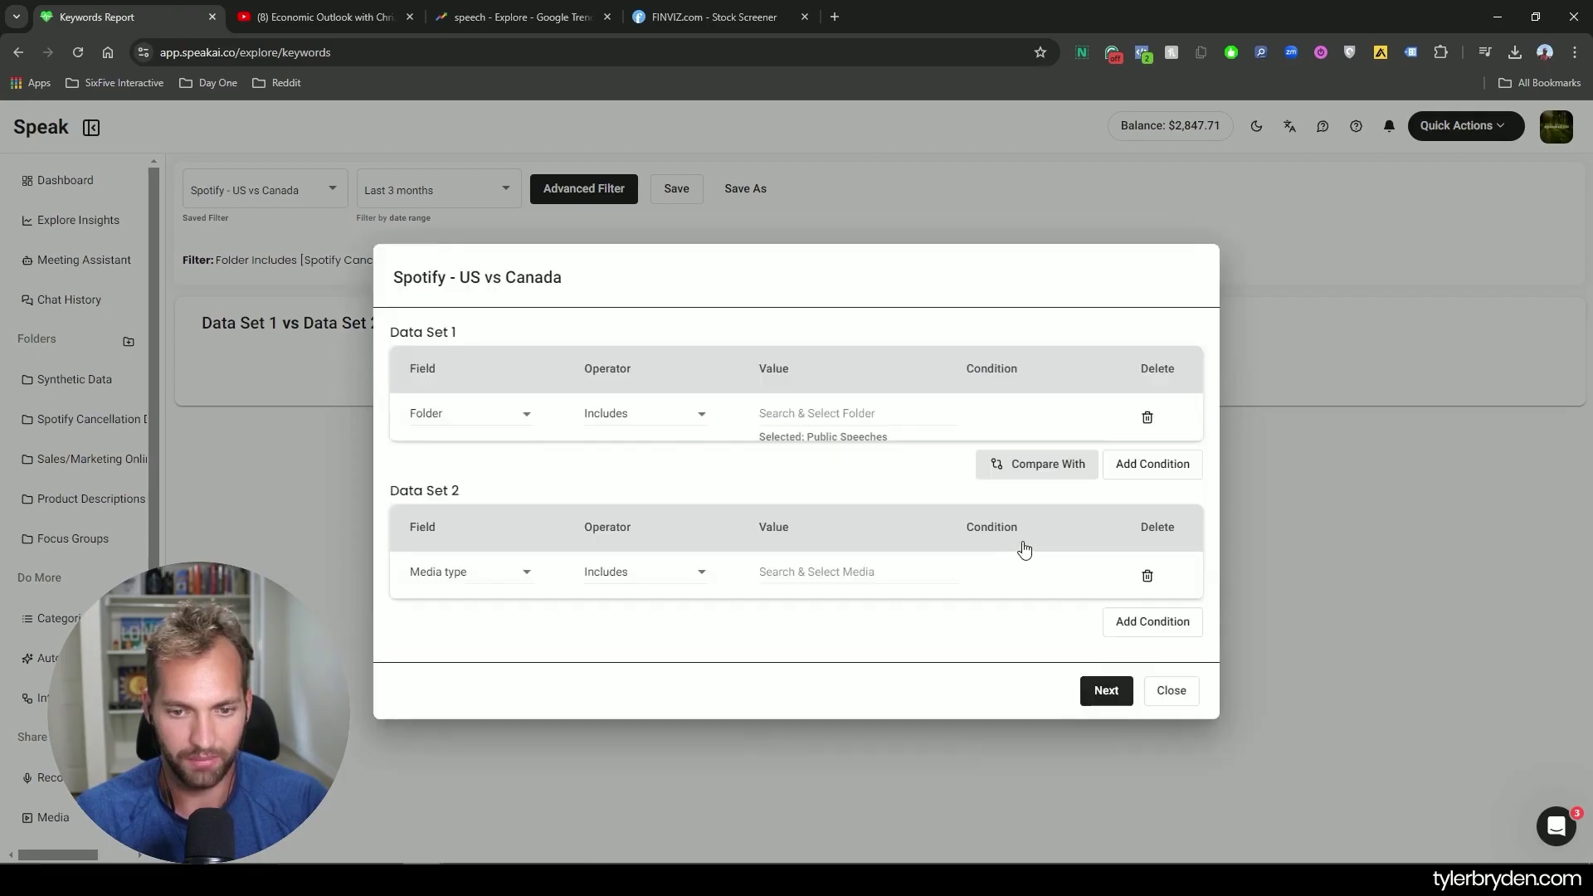
pyautogui.click(535, 577)
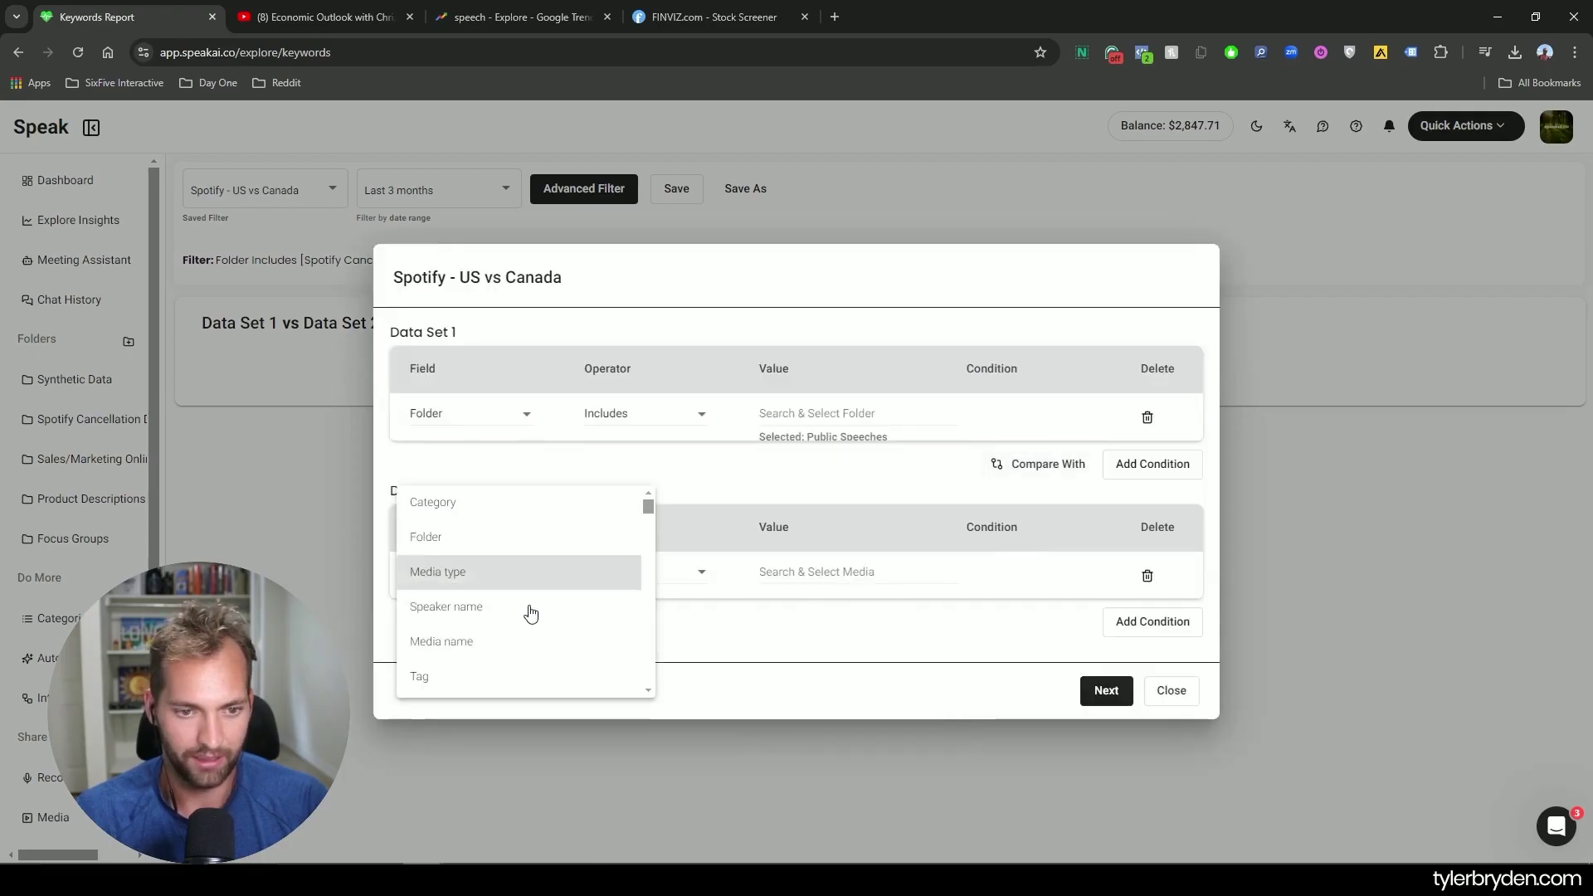
pyautogui.click(490, 539)
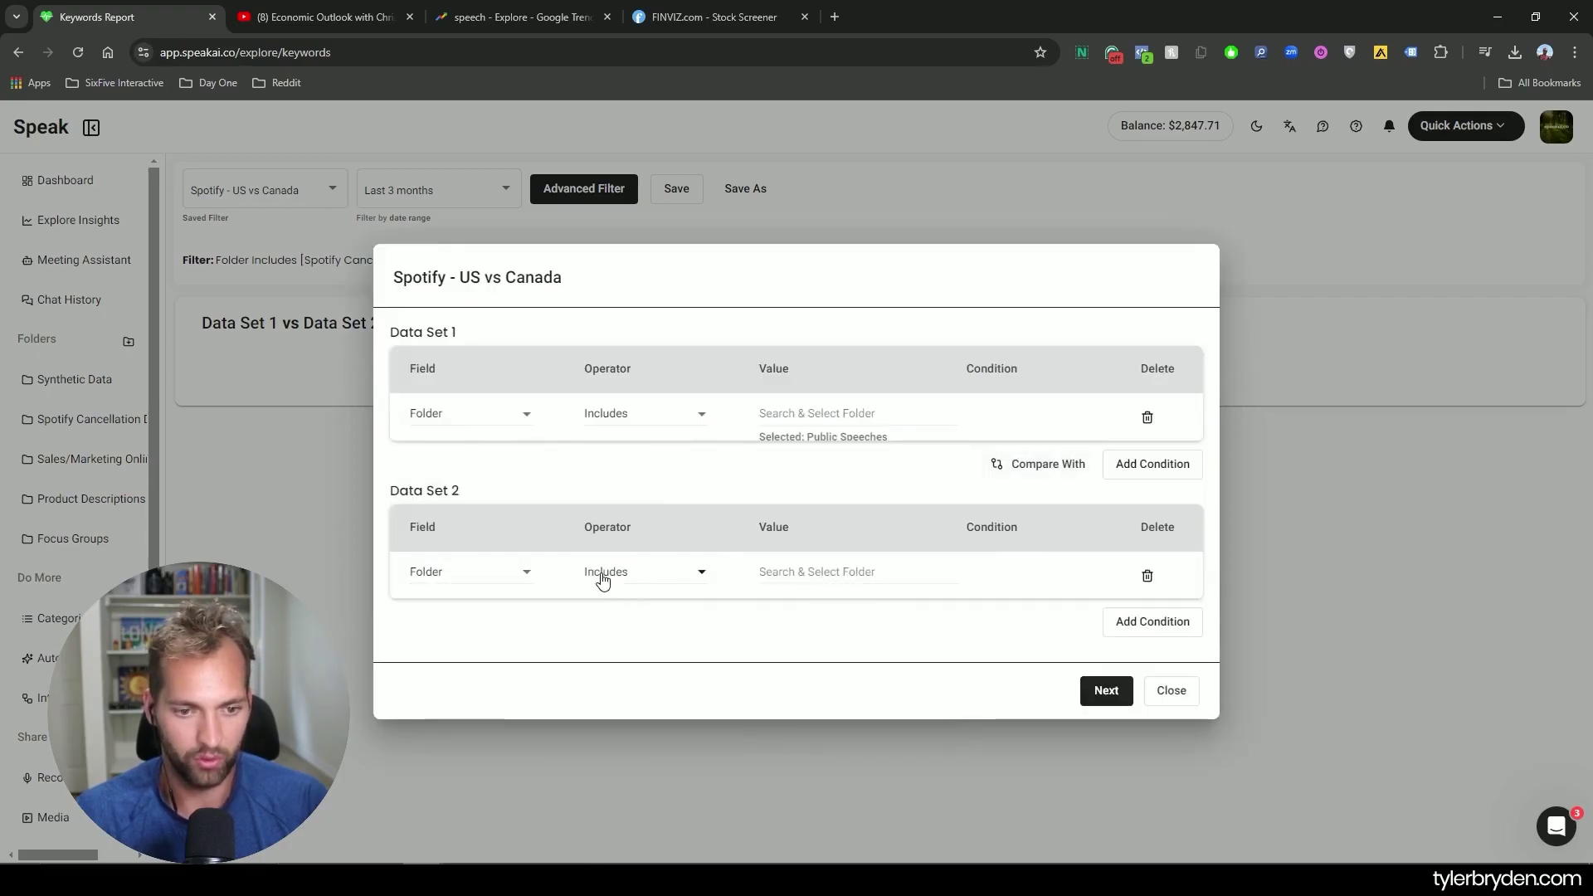
# - Add a condition to Data Set 1 where Political Affiliation includes Democratic
pyautogui.click(1149, 464)
pyautogui.click(493, 442)
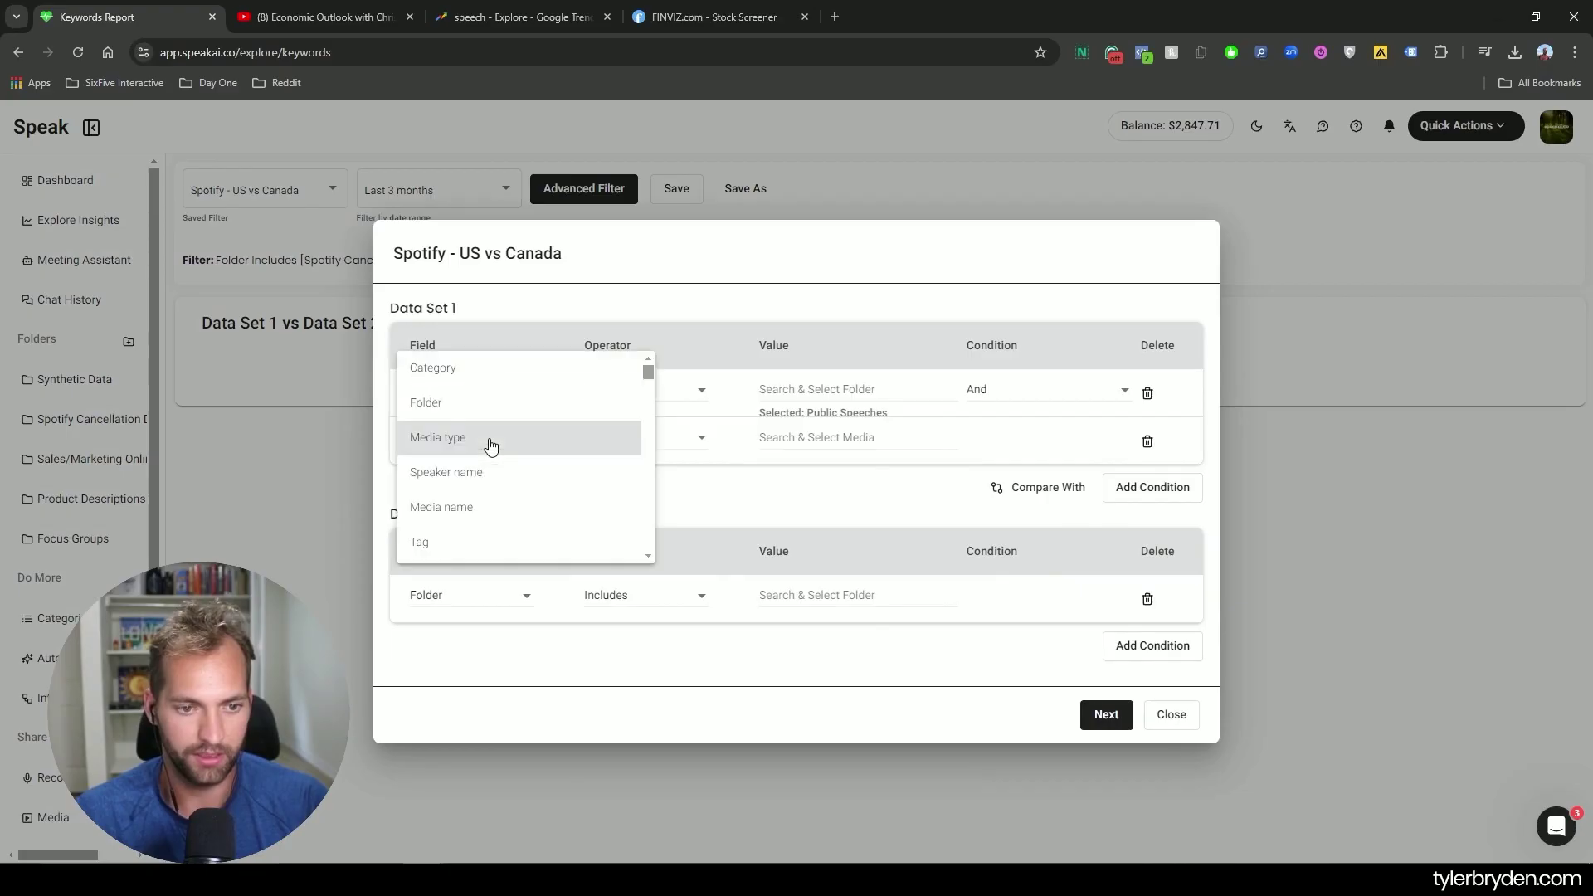
pyautogui.click(494, 544)
# - Set Data Set 2's folder to Public Speeches and add a condition where Political Affiliation includes Republican
pyautogui.click(826, 595)
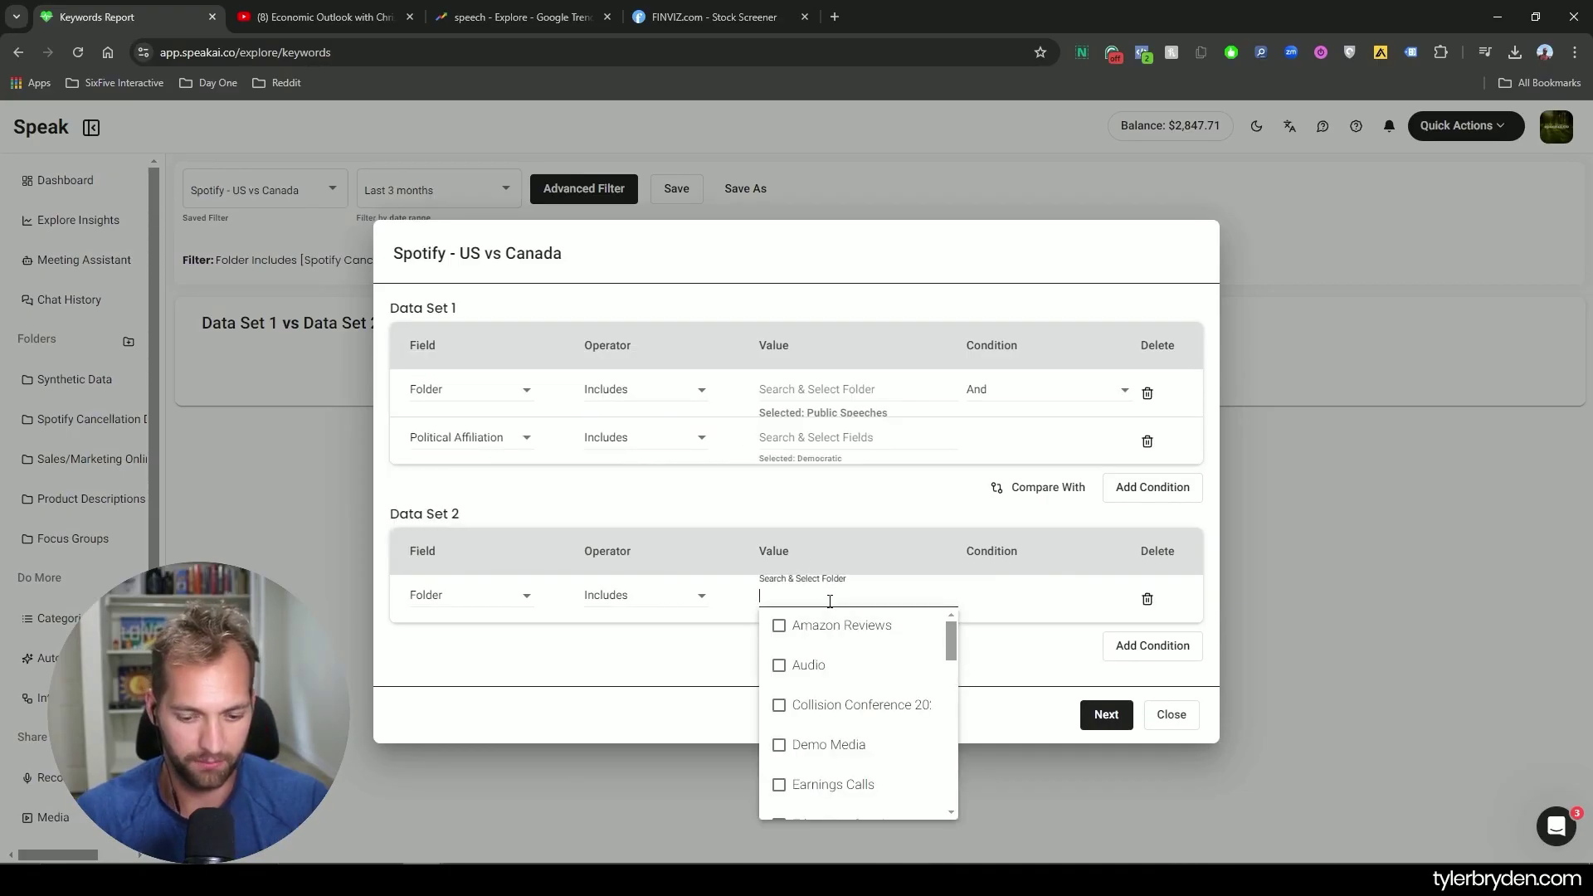
pyautogui.write('pub')
pyautogui.click(778, 625)
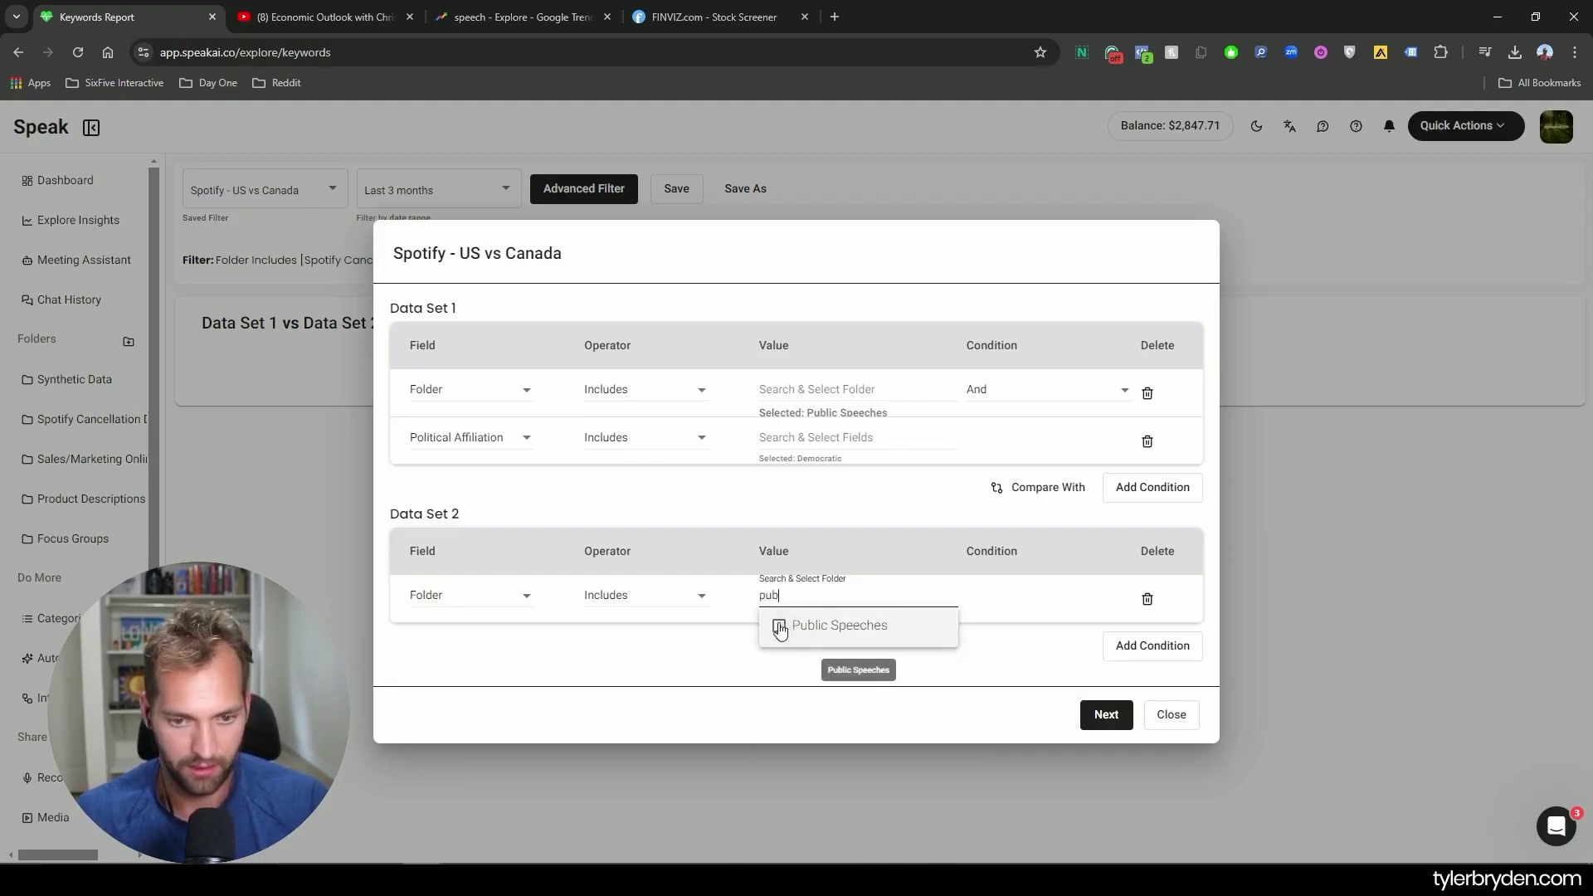
pyautogui.click(473, 619)
pyautogui.scroll(-5, 492, 655)
pyautogui.scroll(-8, 492, 643)
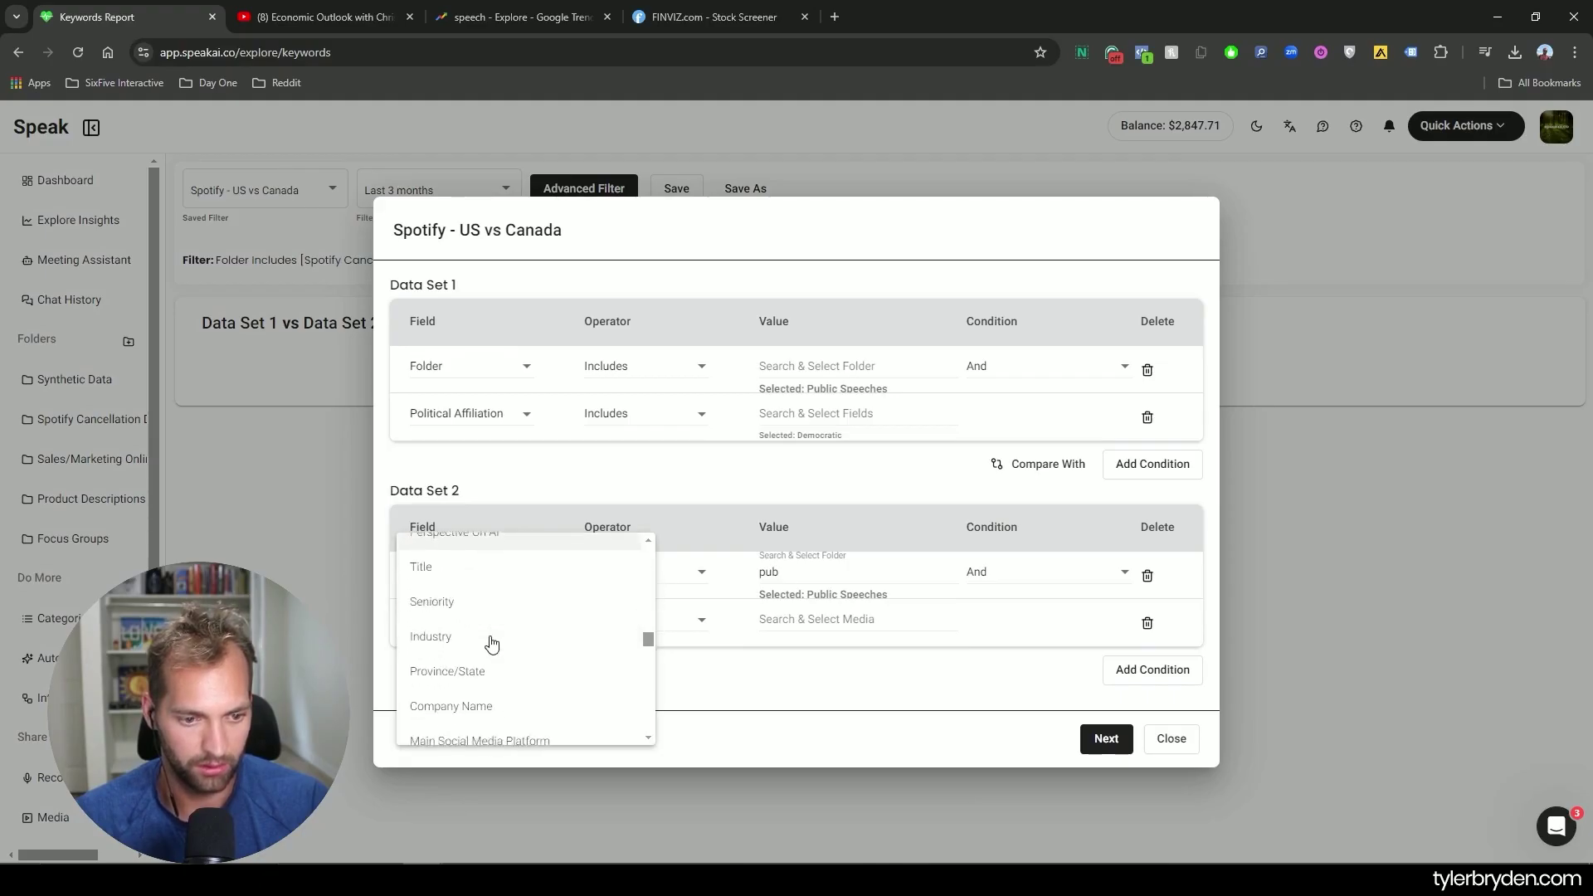
pyautogui.click(488, 673)
pyautogui.click(806, 637)
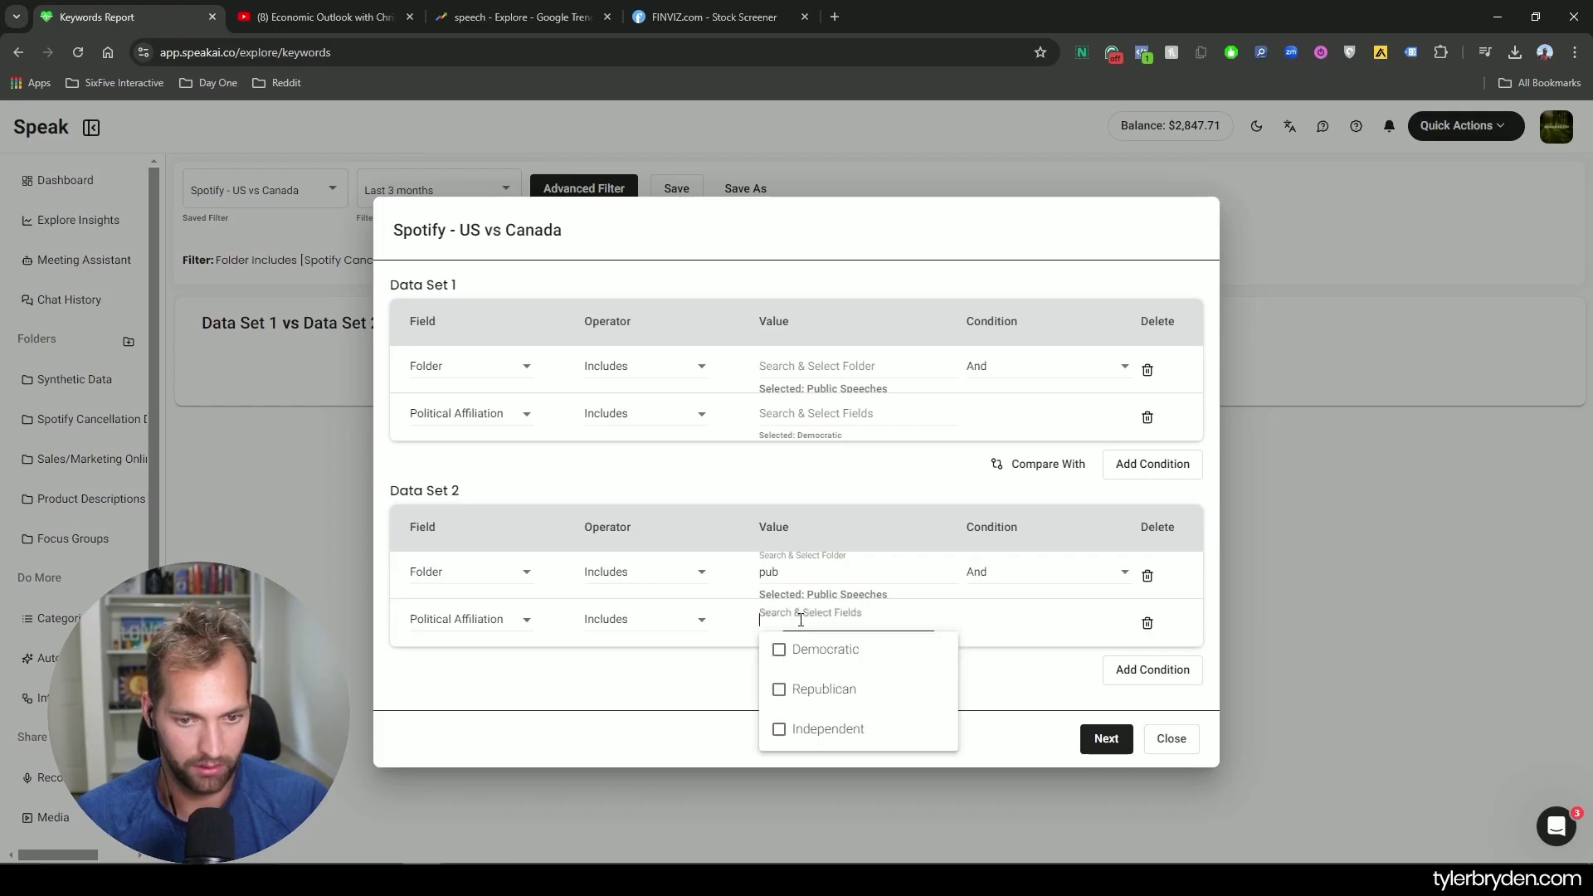
pyautogui.click(779, 693)
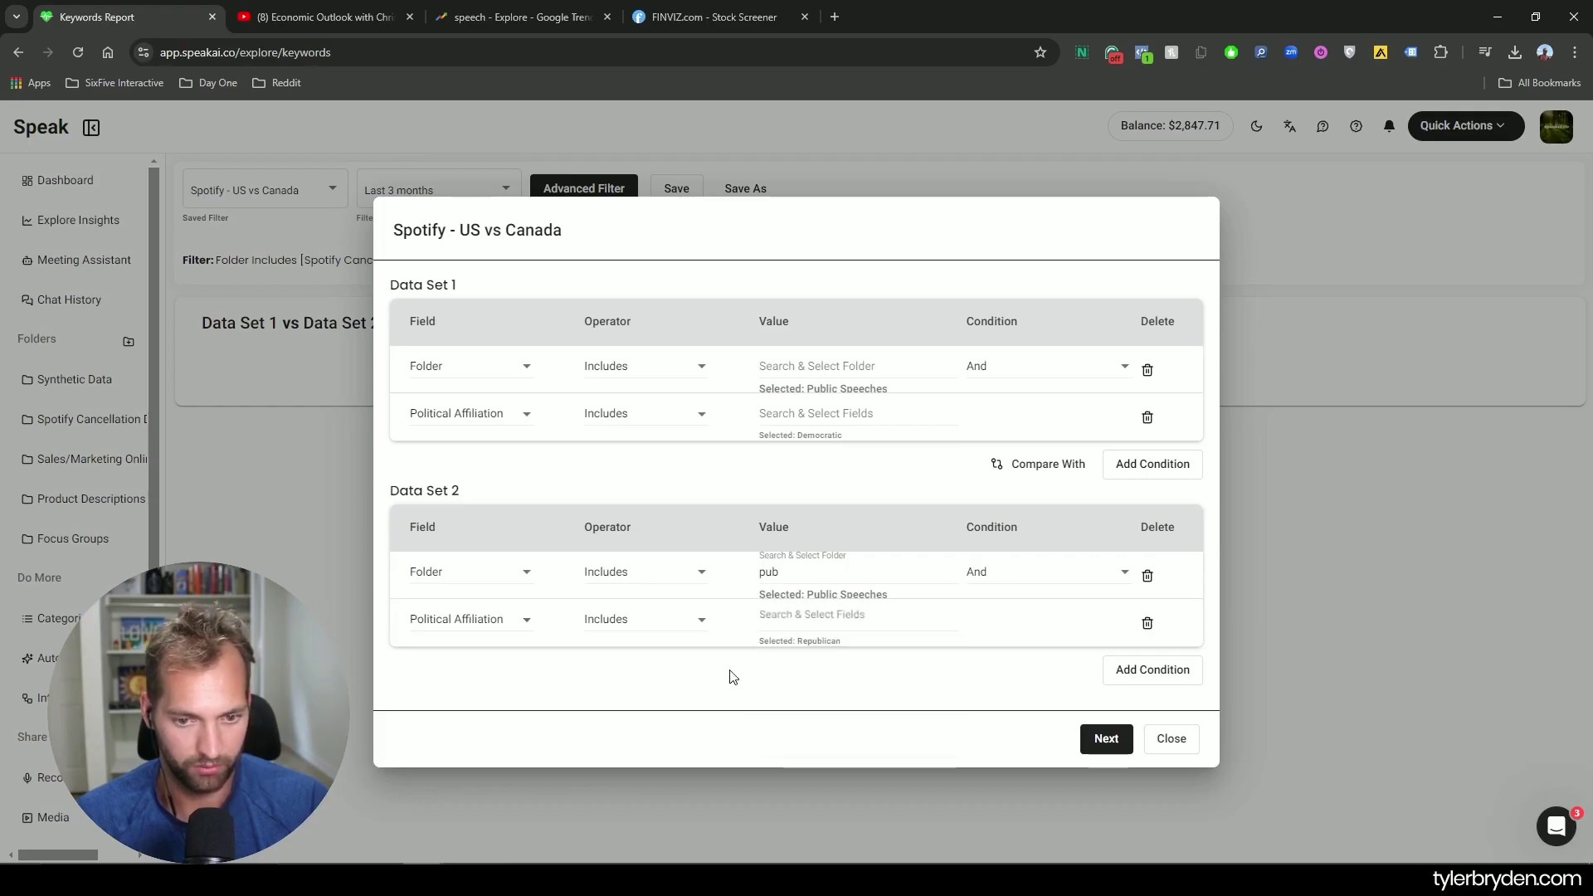
# - Apply the filter as a Sentiment comparison over All time and review the sentiment charts and tables of both data sets
pyautogui.click(1106, 738)
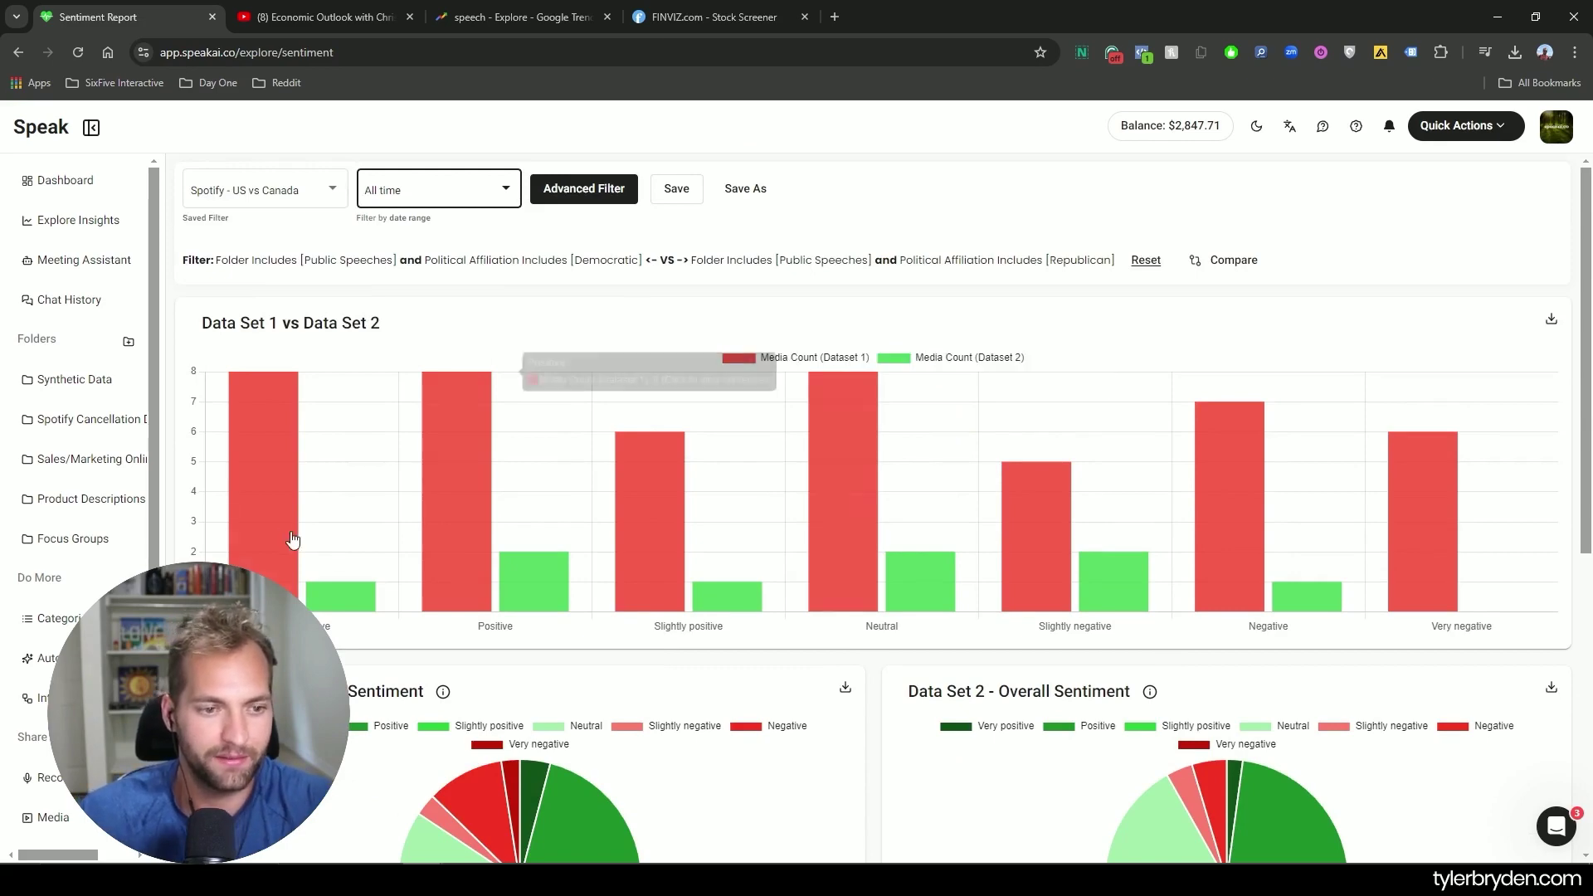
pyautogui.scroll(-3, 904, 323)
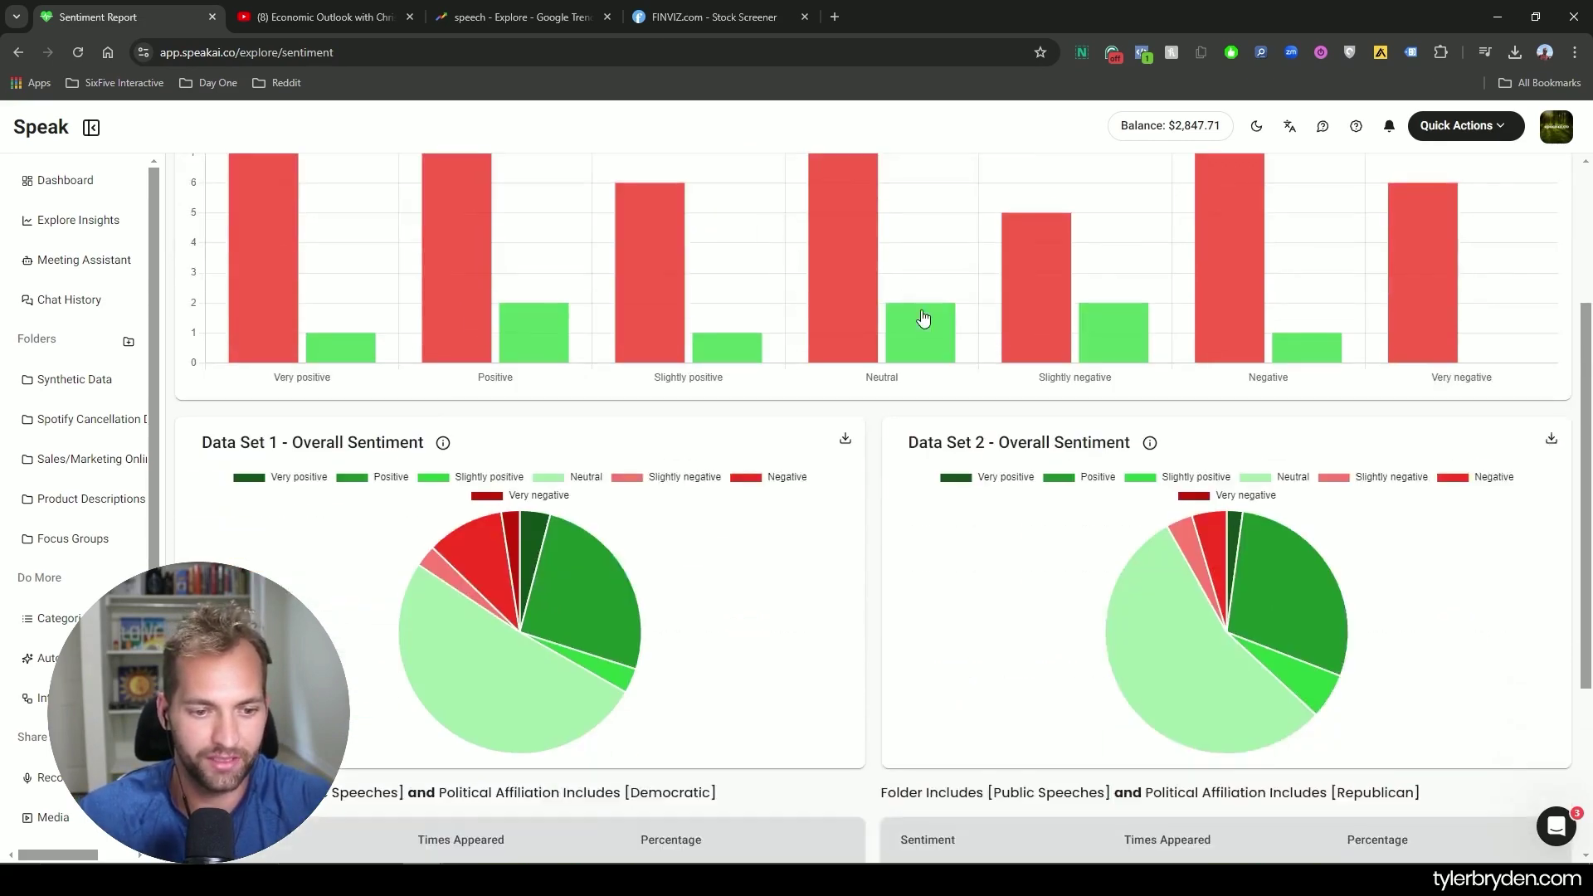
pyautogui.scroll(-3, 924, 318)
pyautogui.scroll(5, 882, 488)
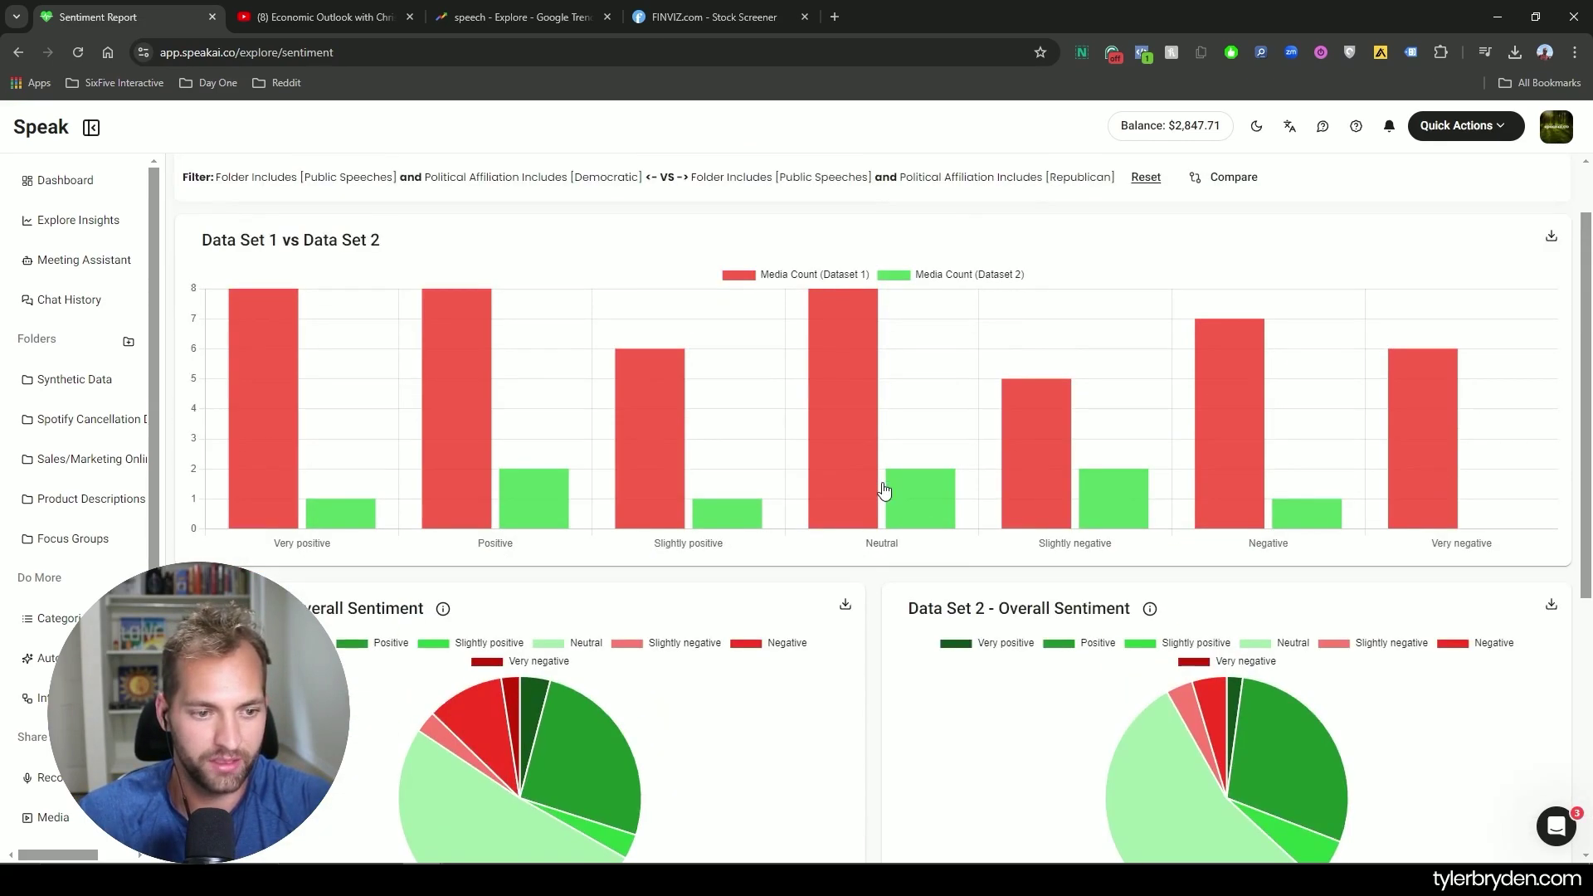
pyautogui.scroll(-1, 884, 490)
pyautogui.scroll(-5, 884, 490)
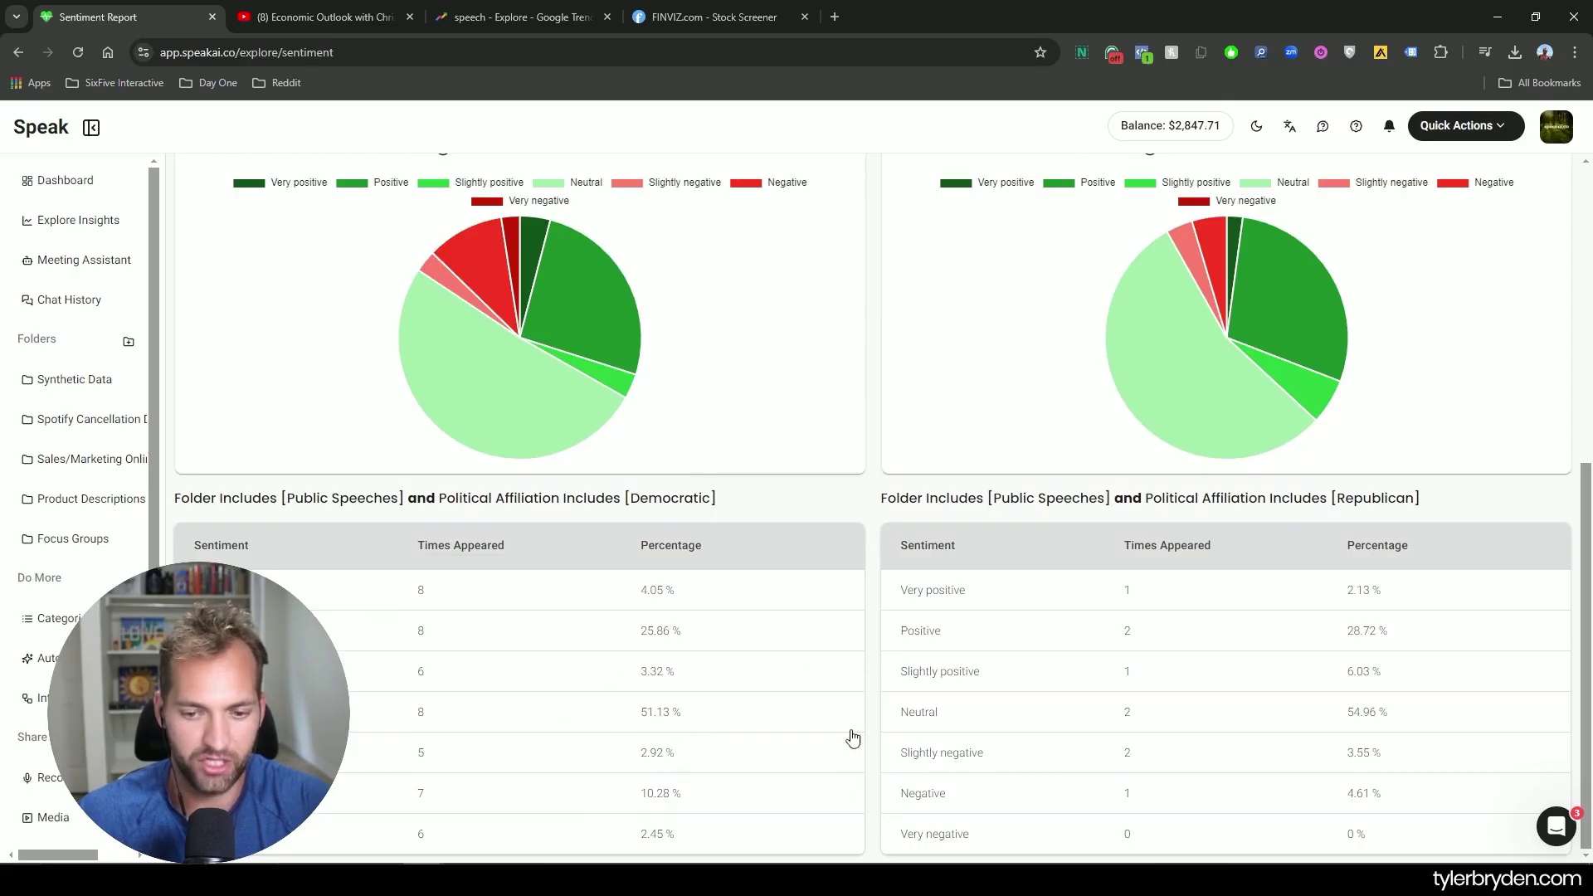
pyautogui.scroll(7, 821, 590)
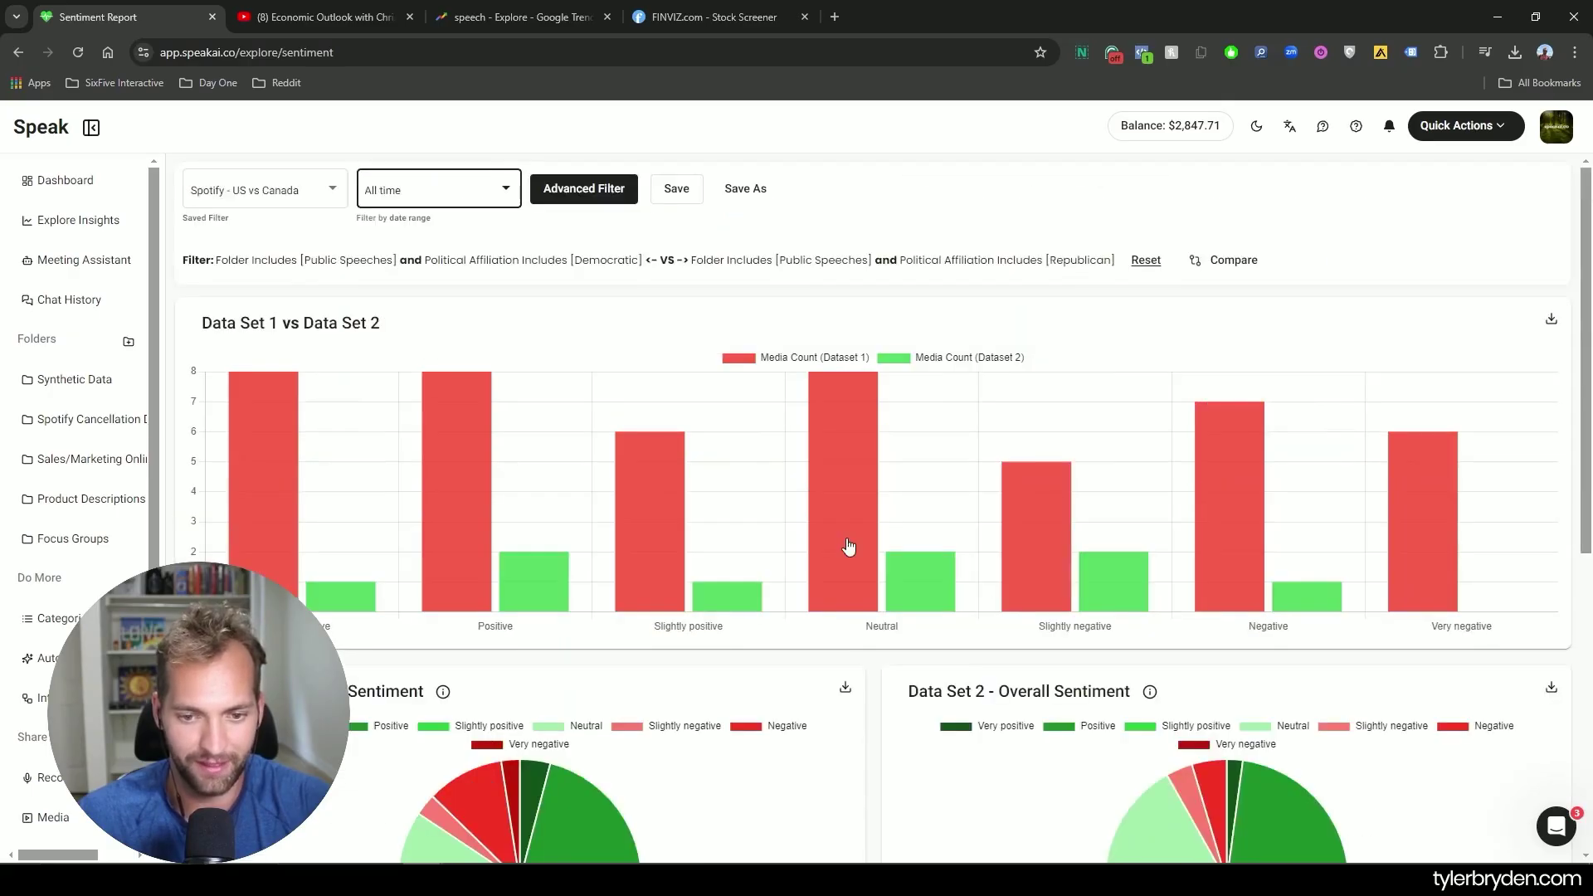
# - Switch the comparison of the two data sets to Keywords and apply it
pyautogui.click(1209, 261)
pyautogui.click(526, 526)
pyautogui.click(1085, 573)
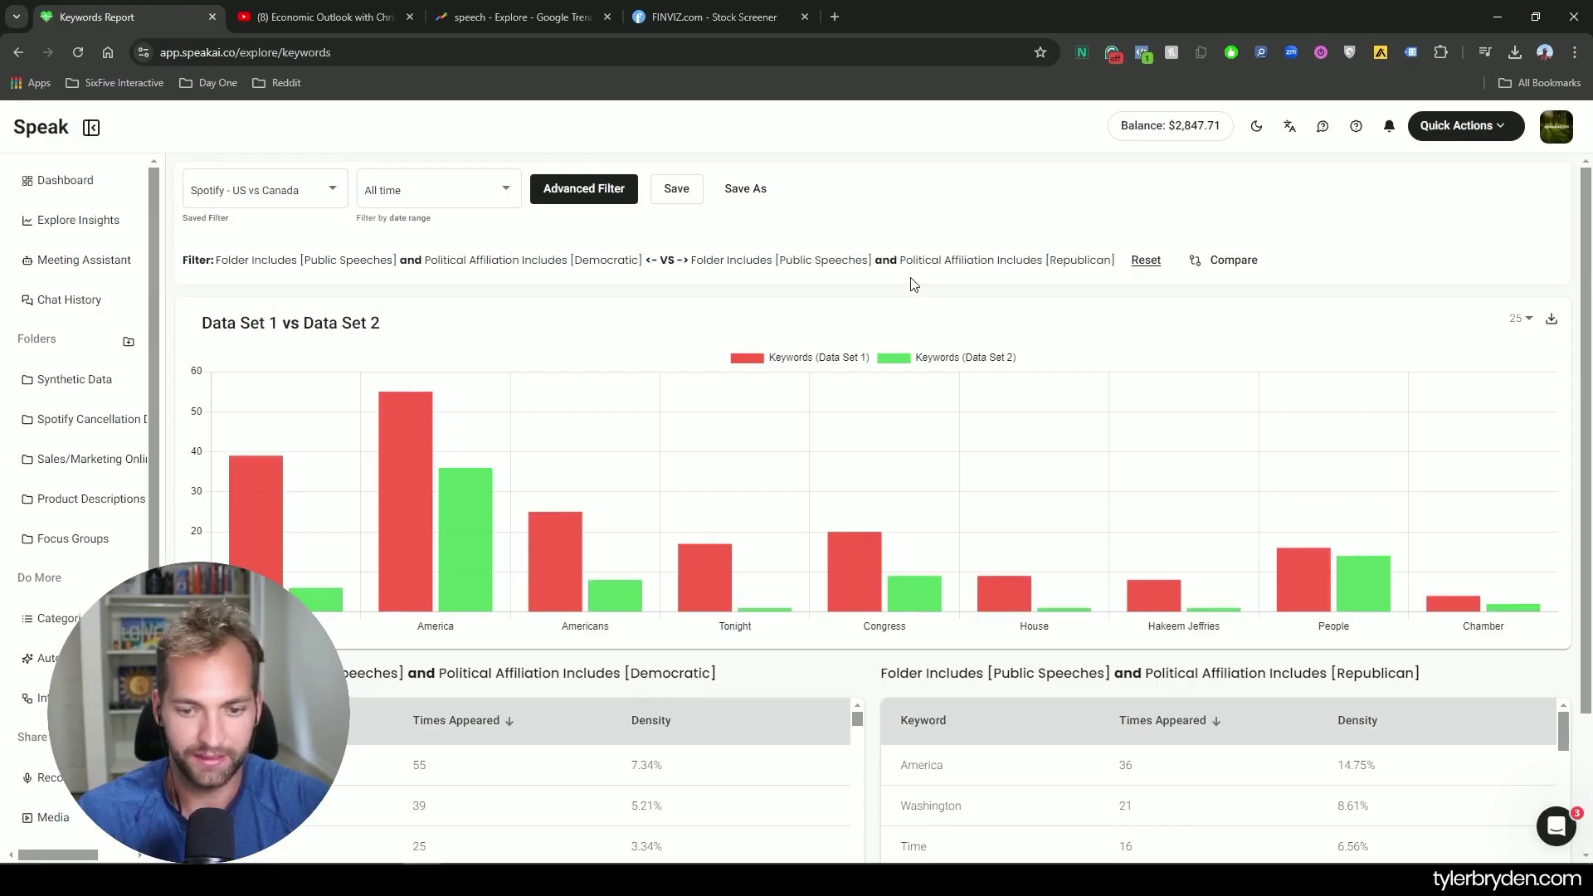
# - Examine the keyword comparison chart and the Democratic and Republican keyword tables for differences in frequency
pyautogui.scroll(-1, 871, 356)
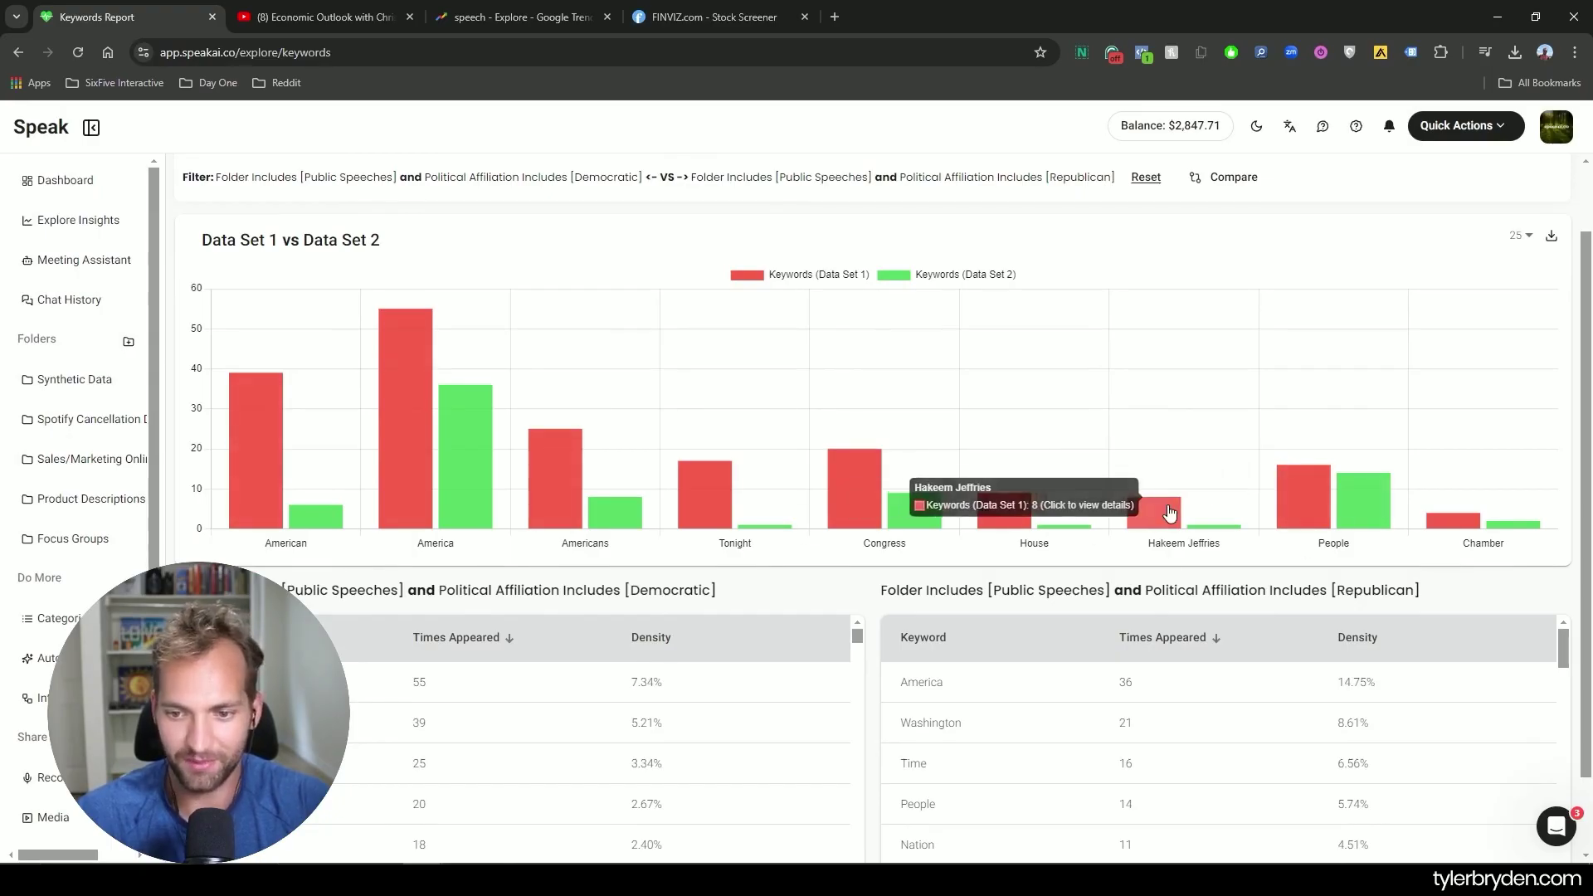
pyautogui.scroll(-1, 663, 531)
pyautogui.scroll(-5, 885, 665)
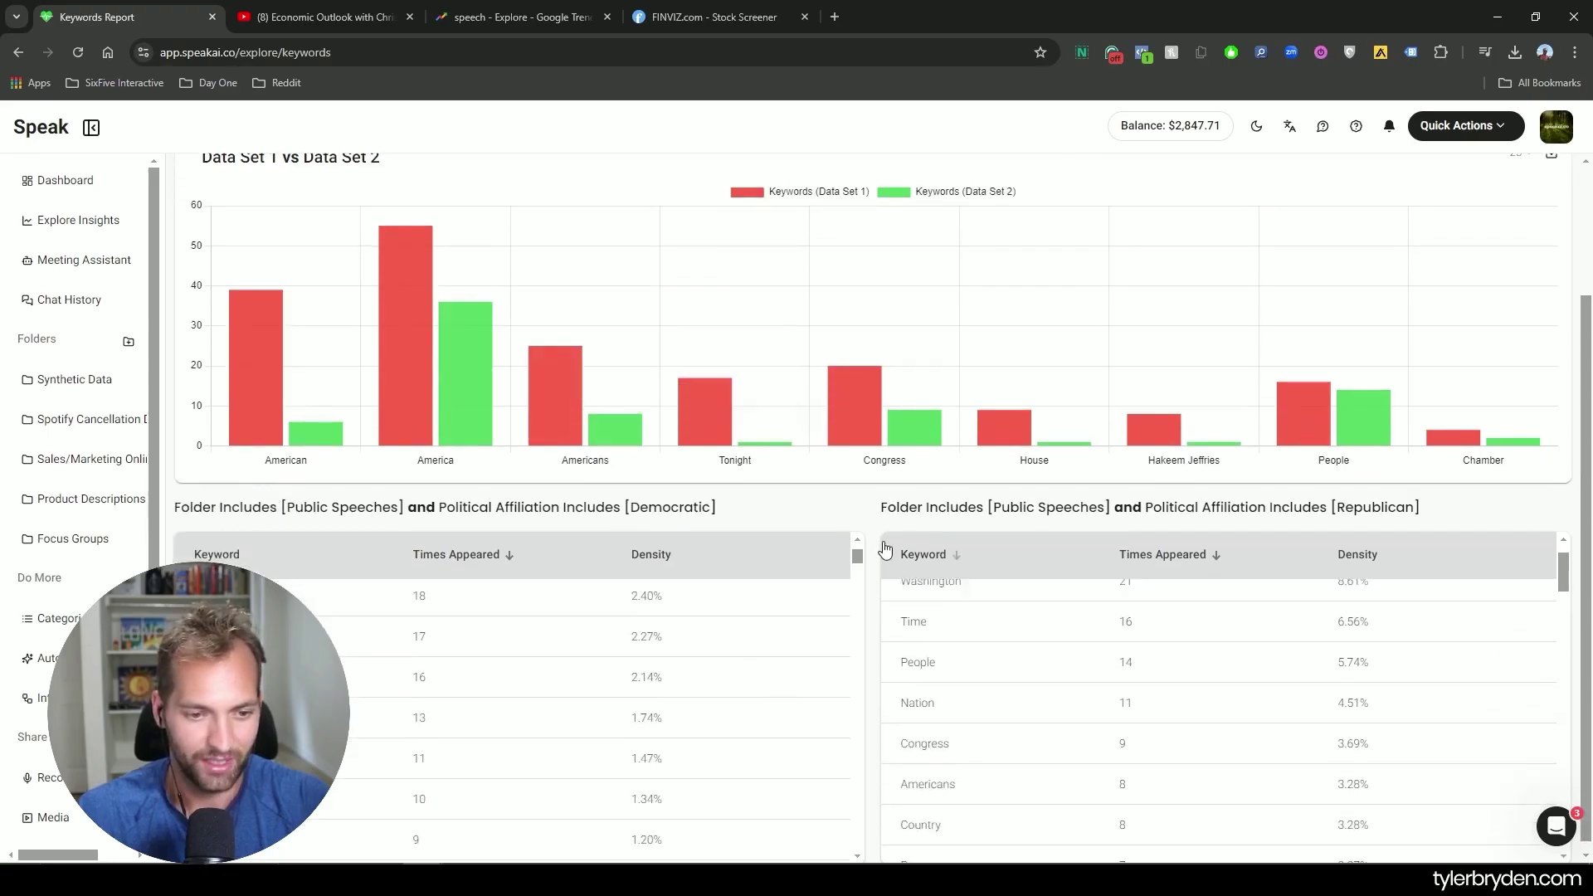
pyautogui.scroll(2, 734, 658)
pyautogui.scroll(-1, 855, 508)
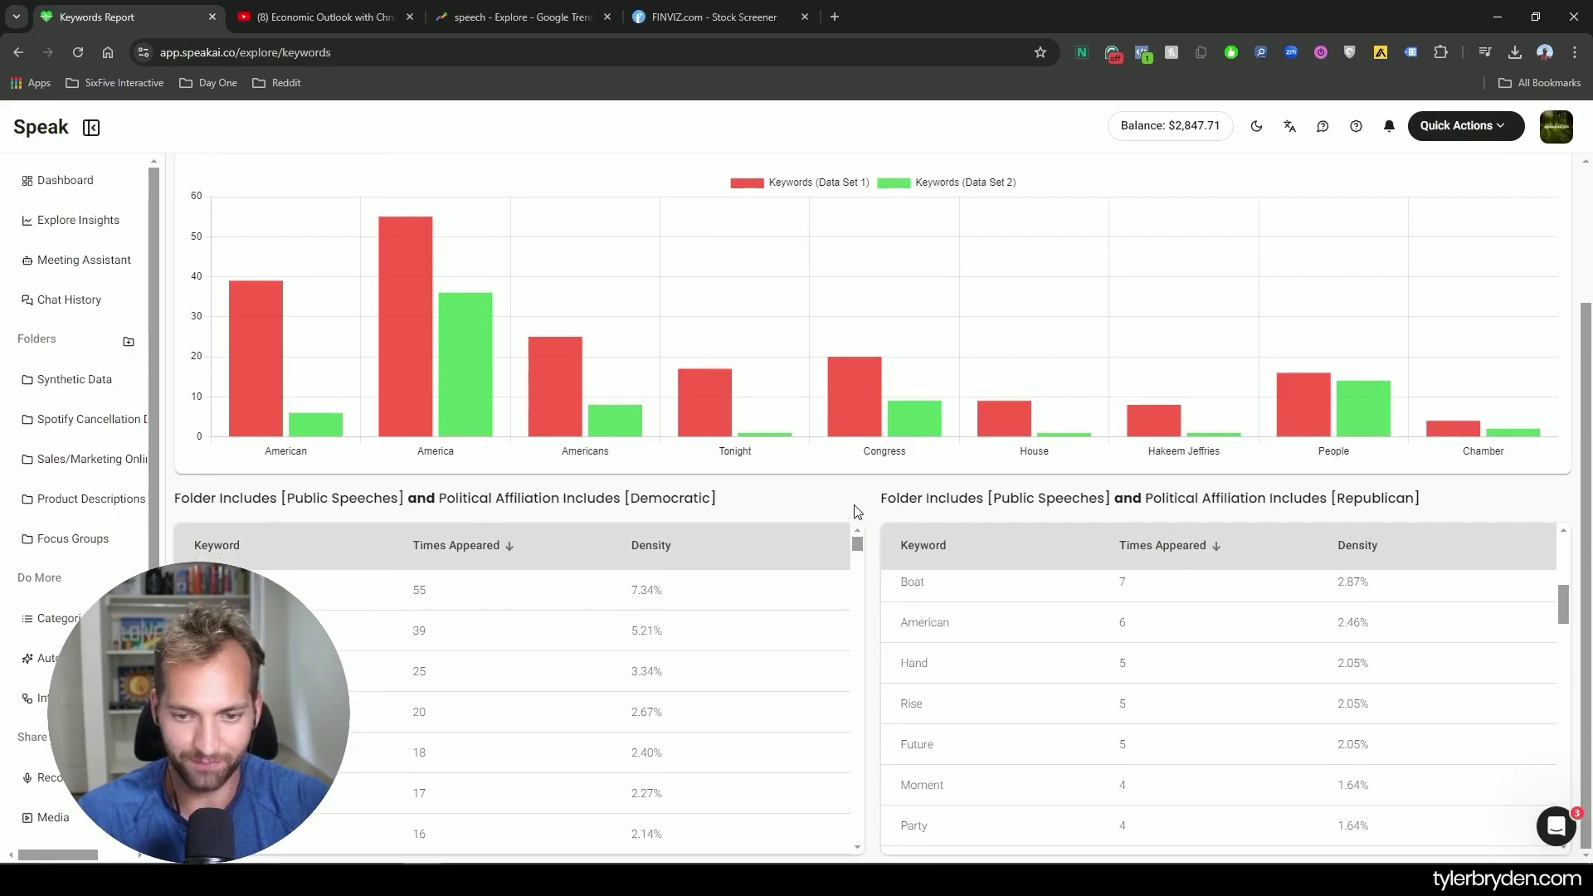
pyautogui.scroll(3, 1117, 719)
pyautogui.scroll(2, 1117, 718)
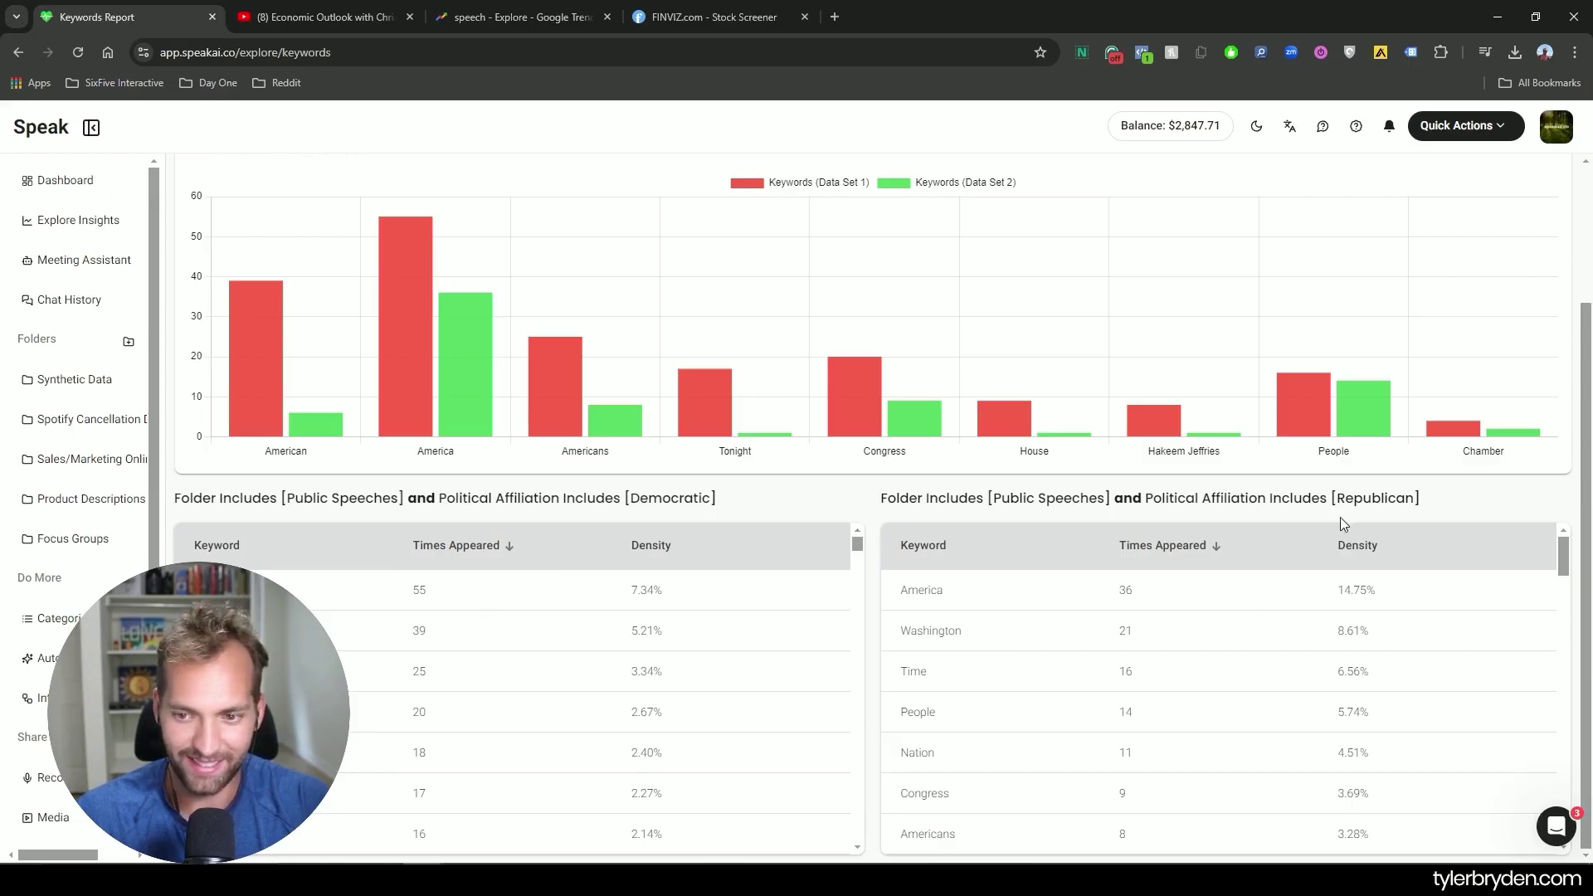
pyautogui.moveTo(1330, 497); pyautogui.dragTo(1501, 501)
pyautogui.click(1482, 509)
pyautogui.scroll(-2, 1035, 714)
pyautogui.scroll(2, 1002, 724)
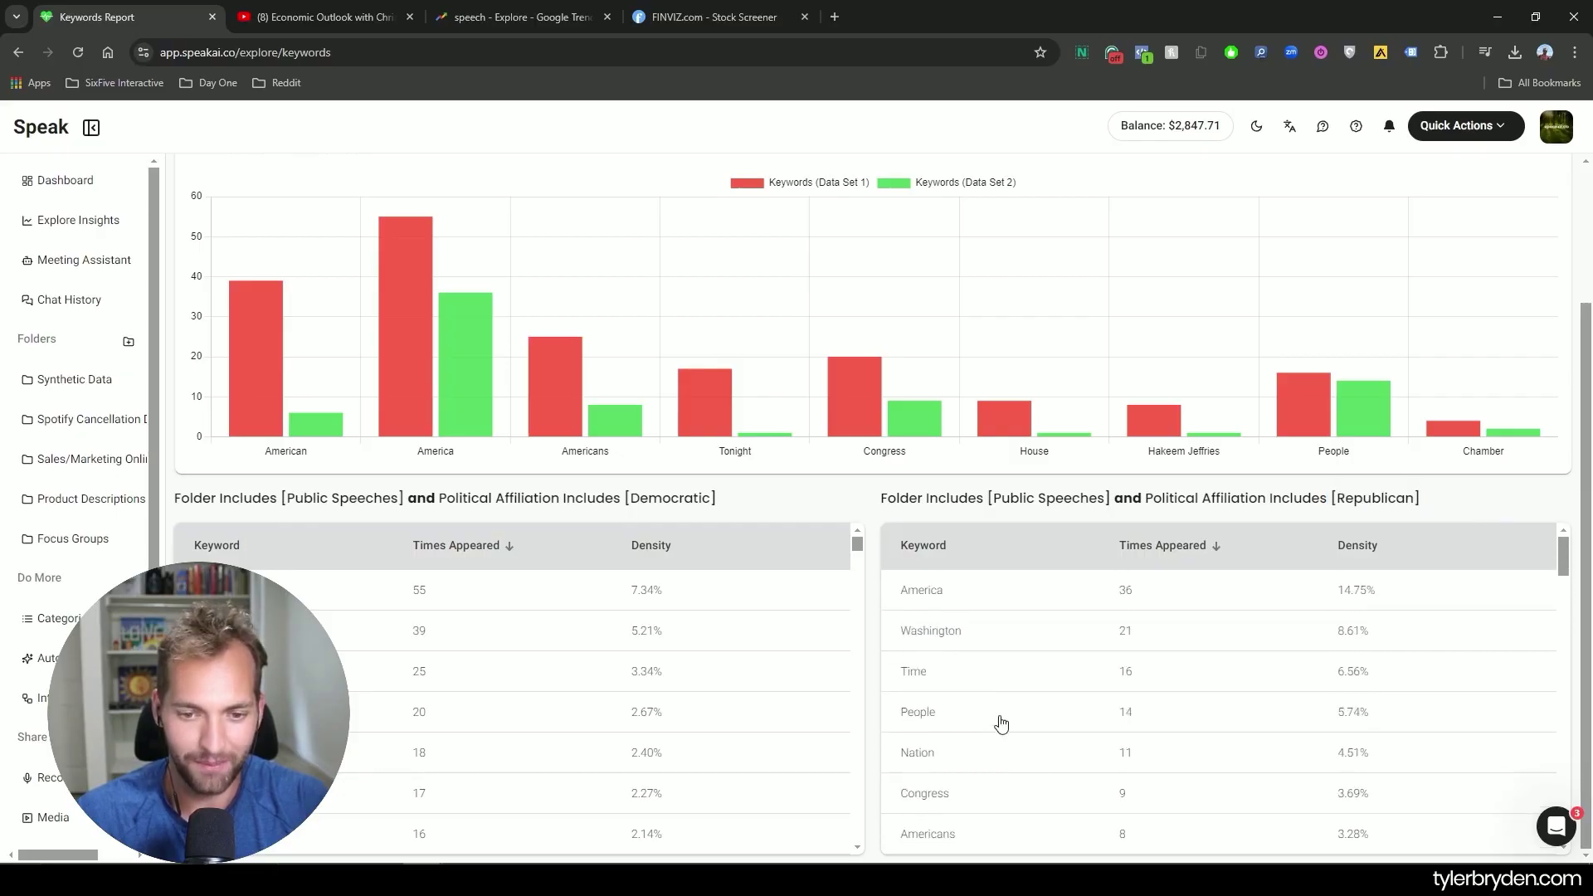
pyautogui.scroll(2, 912, 630)
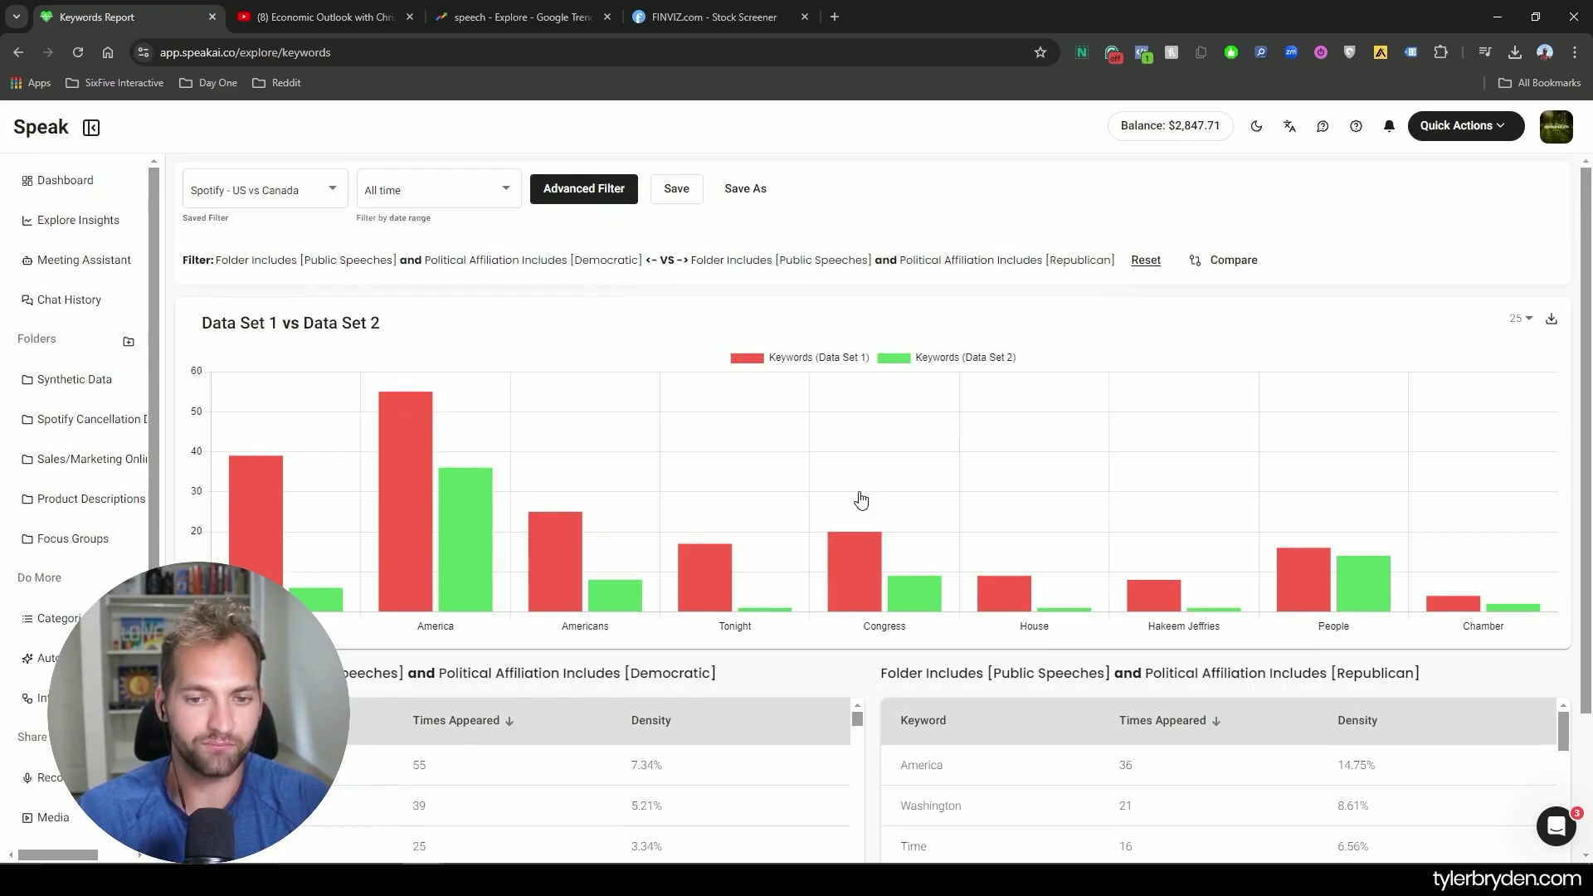
# - Try to switch the comparison of the Democratic and Republican data sets to Fields
pyautogui.click(1229, 260)
pyautogui.click(1087, 508)
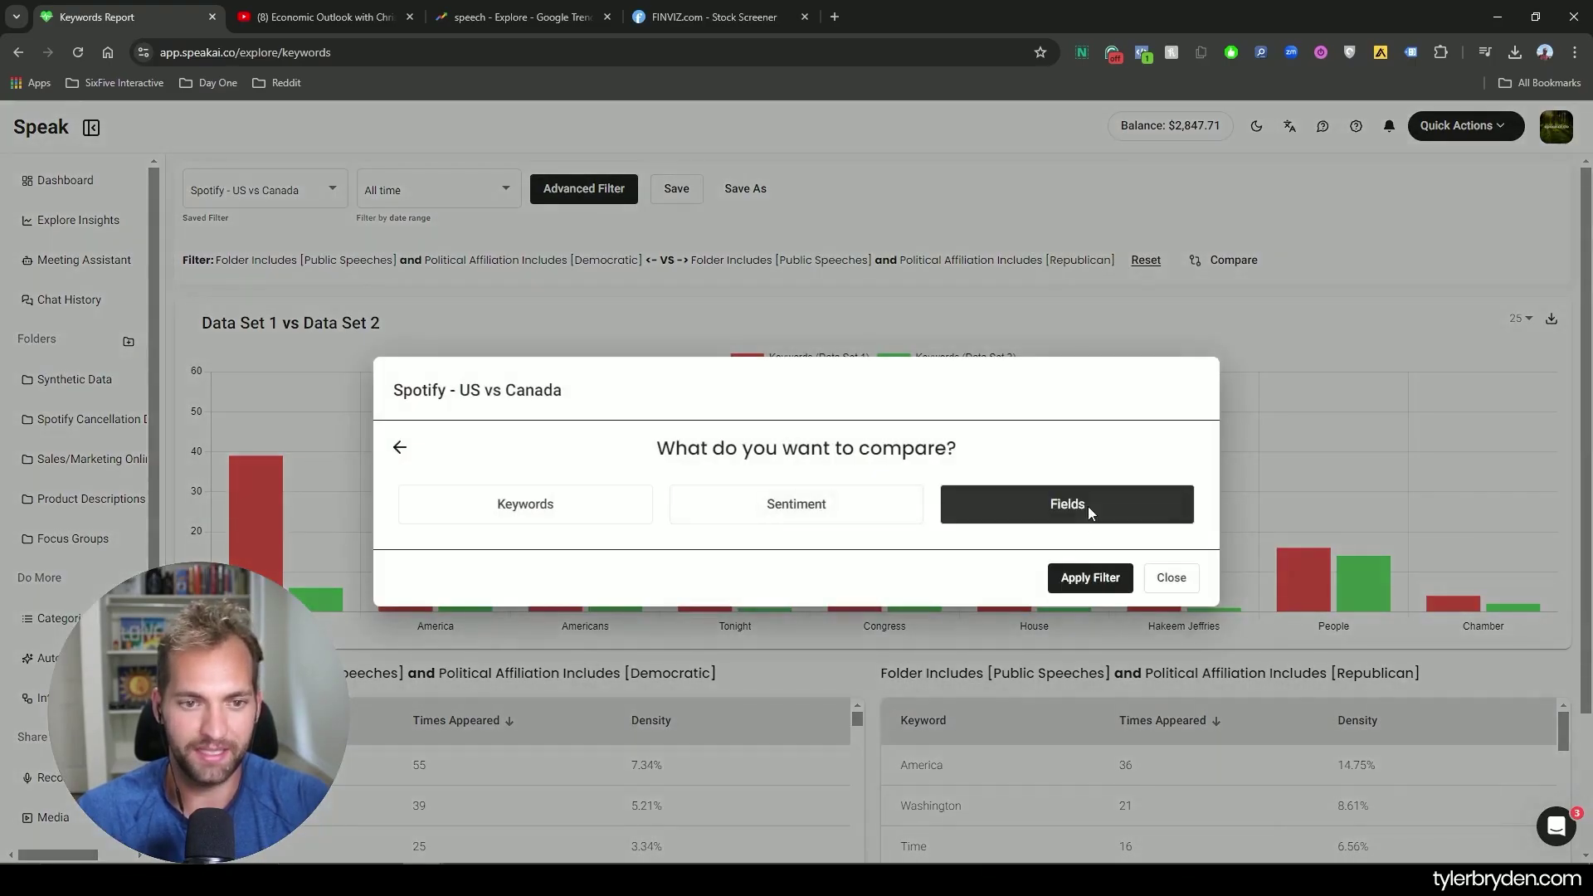
pyautogui.click(1124, 576)
# - Remove the Political Affiliation condition from both data sets and apply the filter as a Fields comparison
pyautogui.click(584, 188)
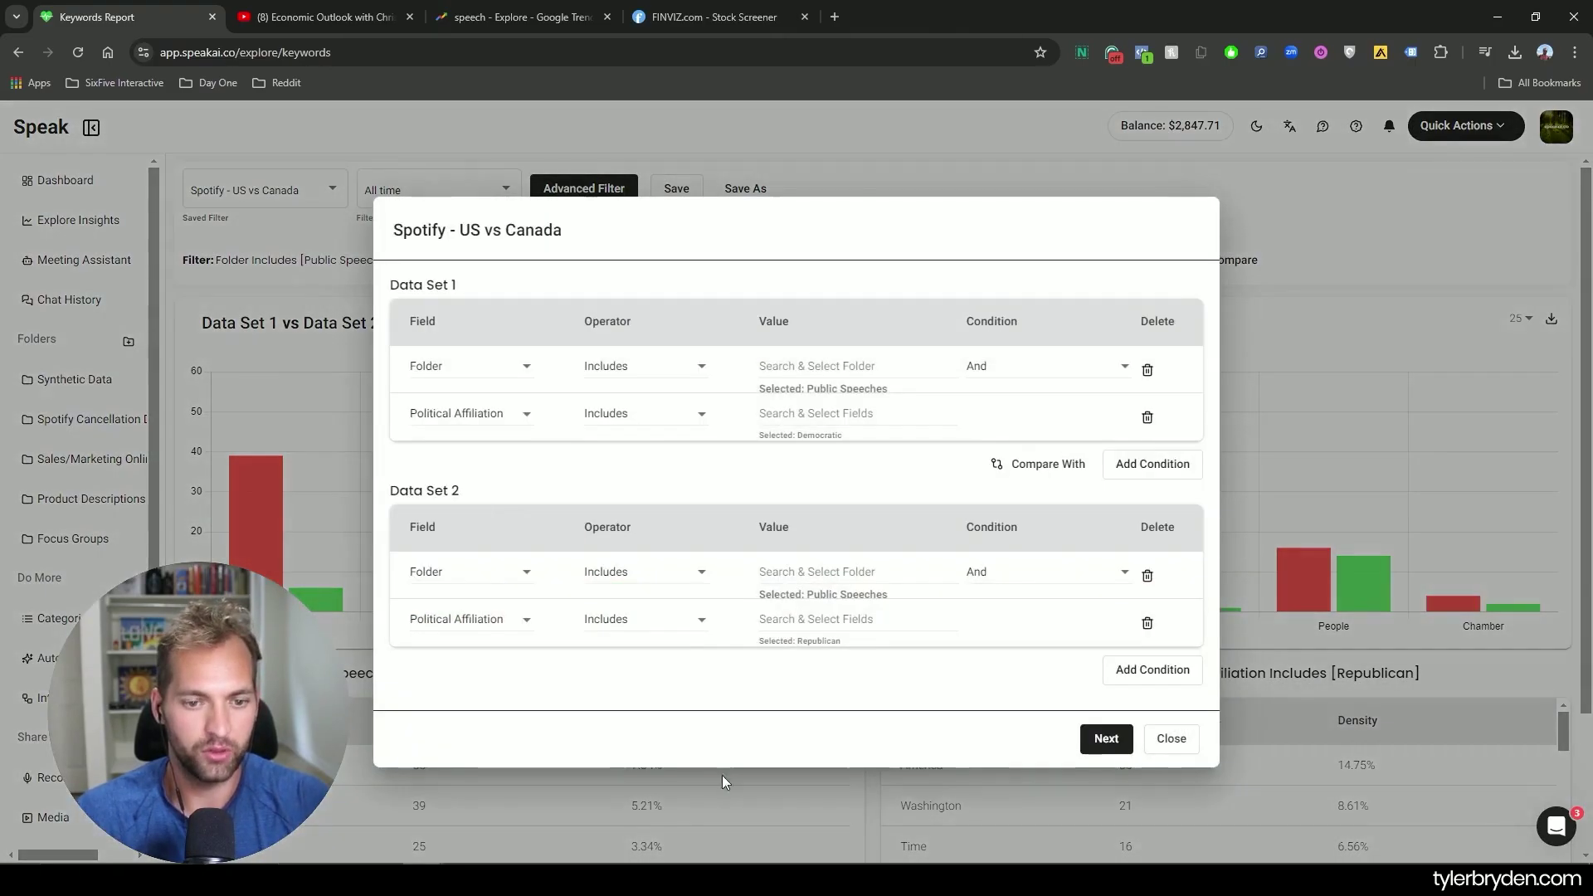
pyautogui.click(1147, 416)
pyautogui.click(1146, 599)
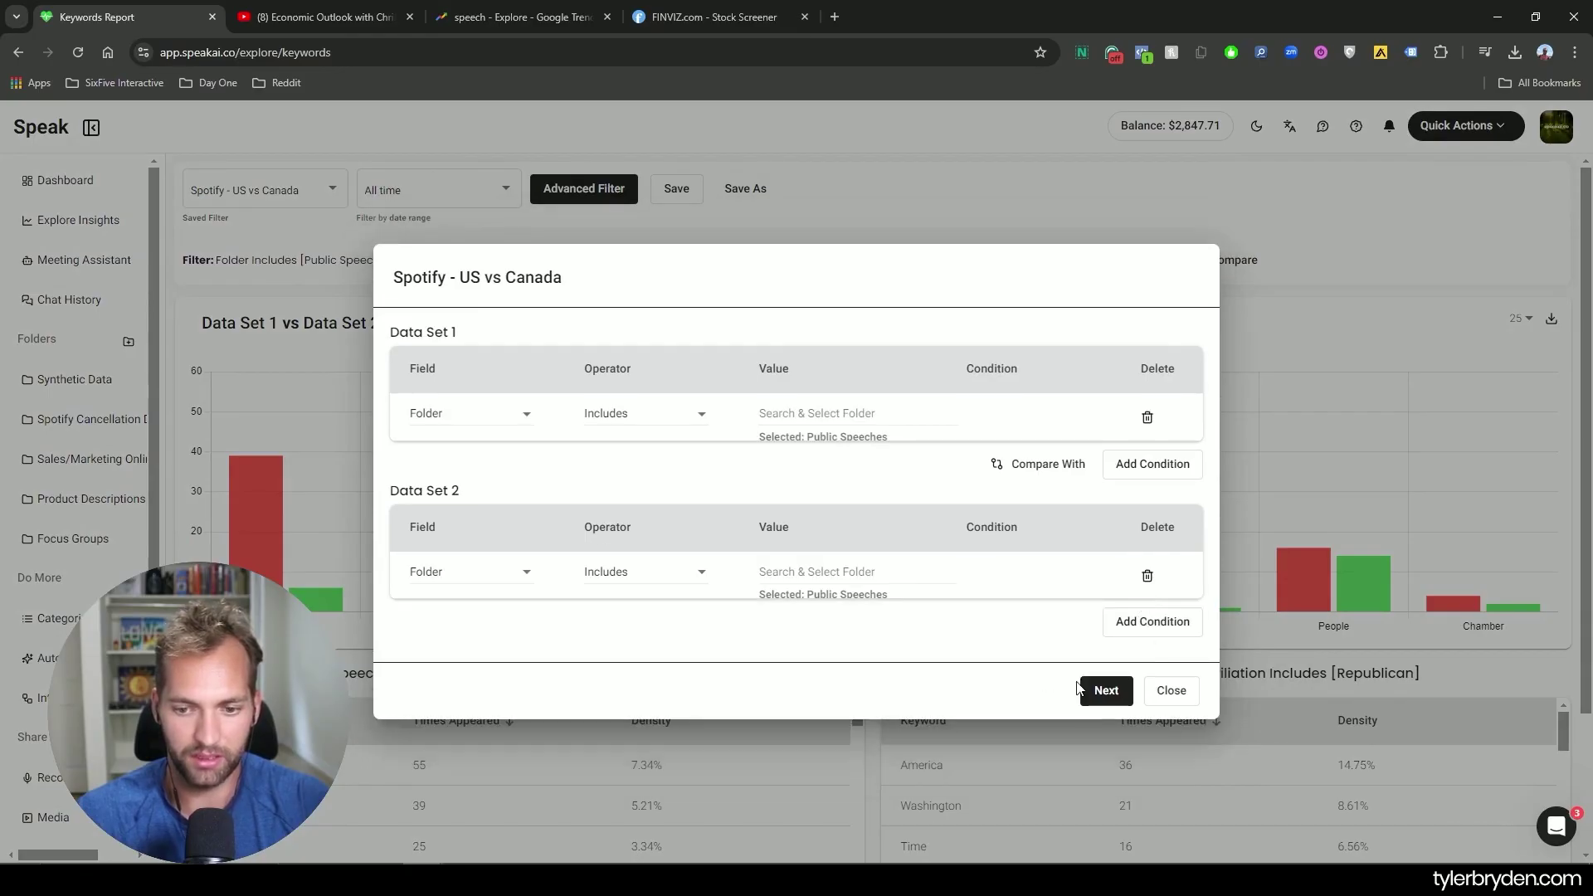
pyautogui.click(1103, 691)
pyautogui.click(1041, 508)
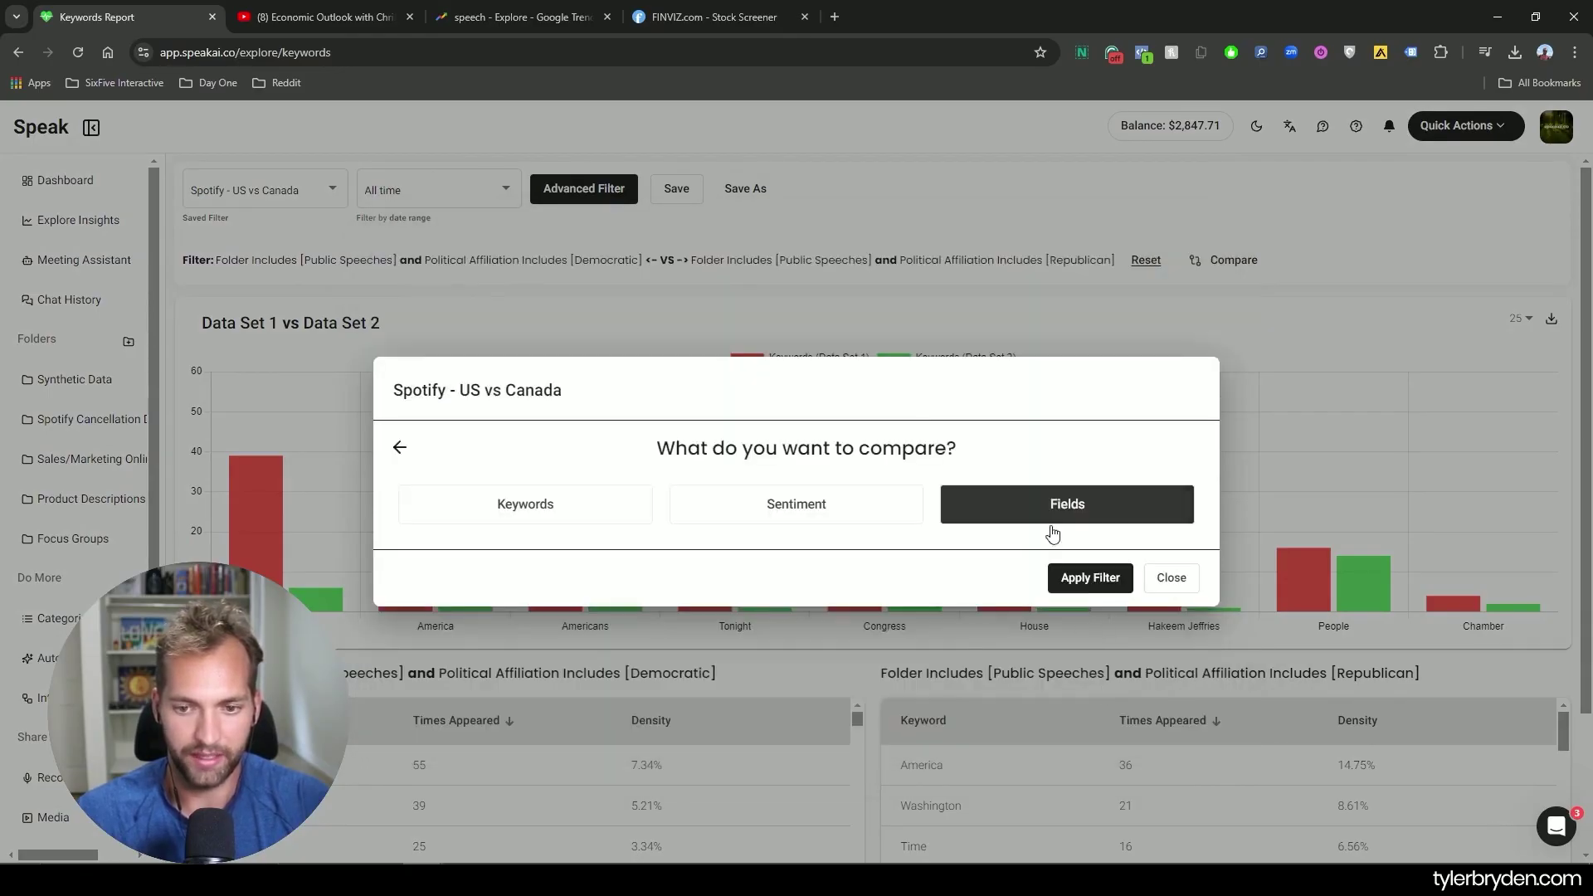
pyautogui.click(1087, 575)
# - Select Political Affiliation as the field to generate the analysis for
pyautogui.click(448, 314)
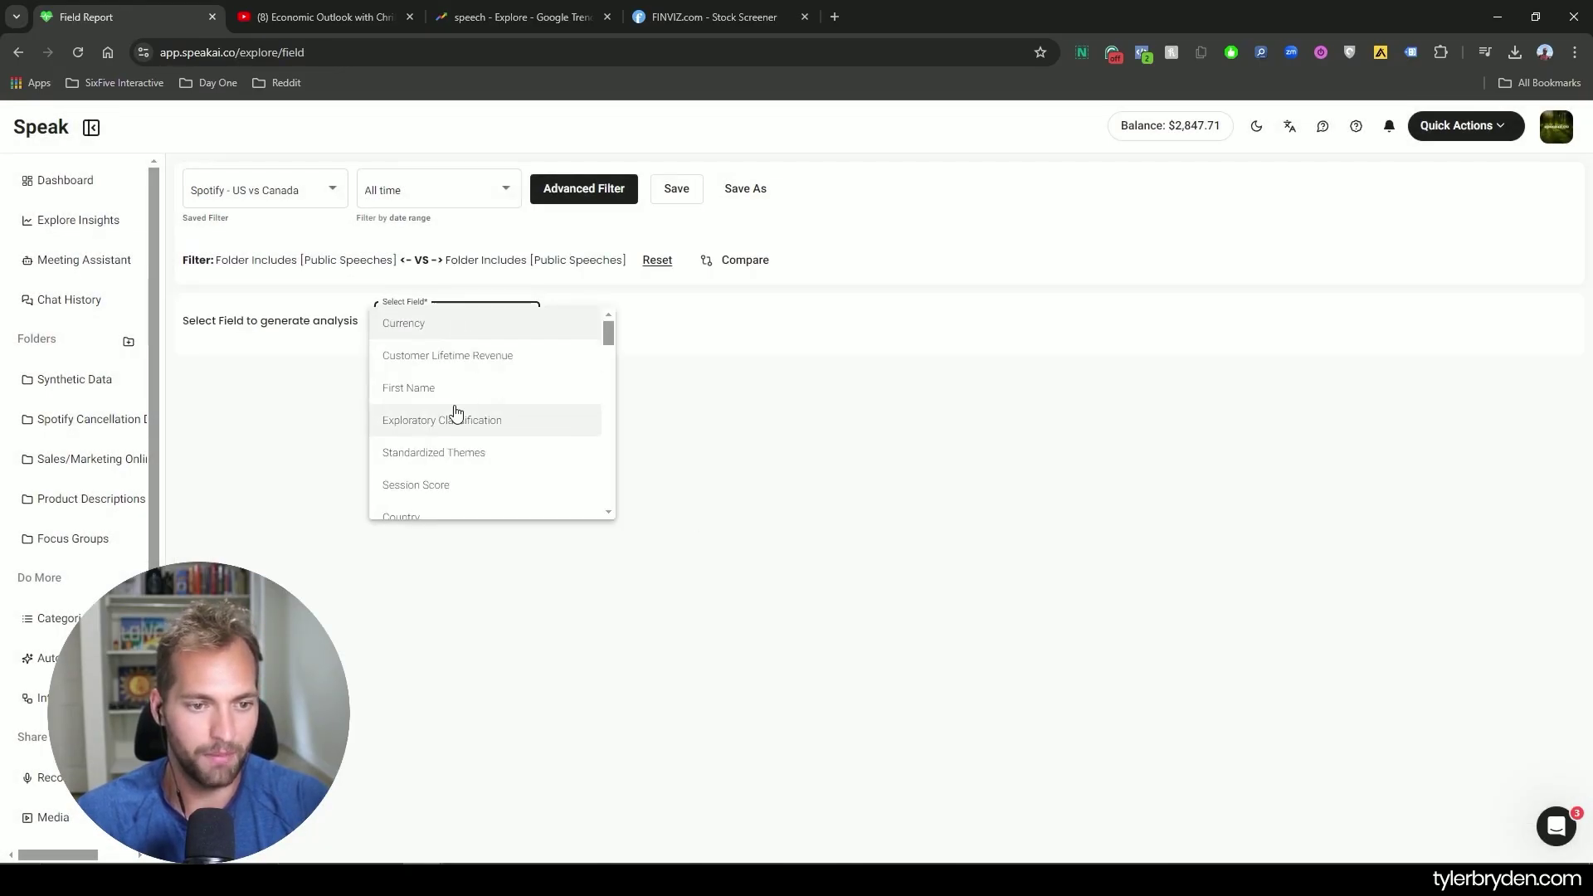
pyautogui.scroll(-5, 464, 415)
pyautogui.scroll(-6, 455, 464)
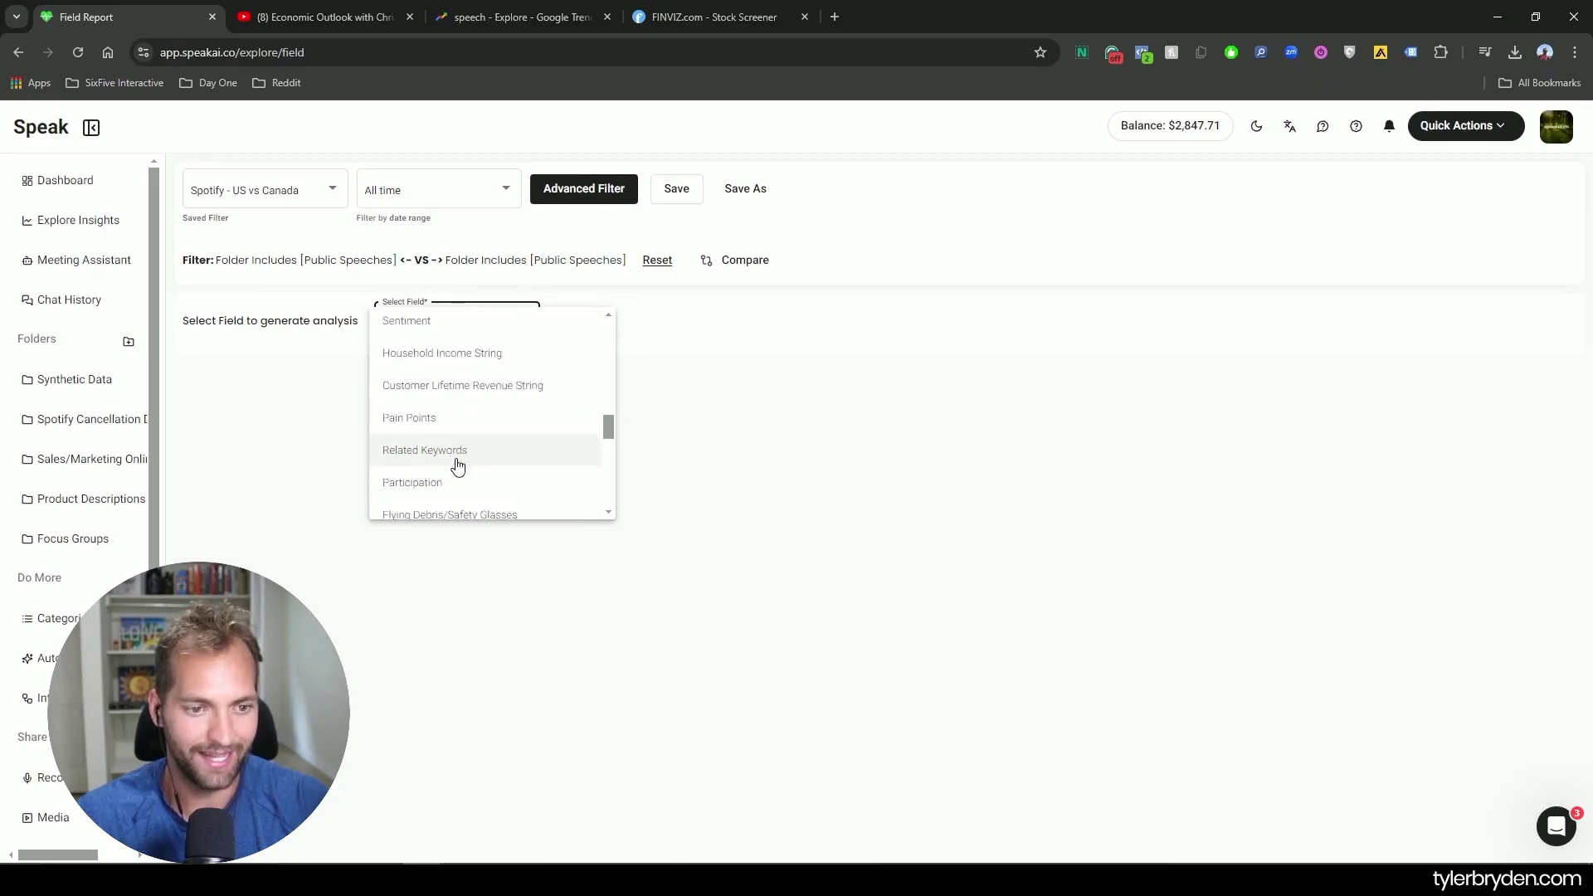
pyautogui.scroll(6, 446, 488)
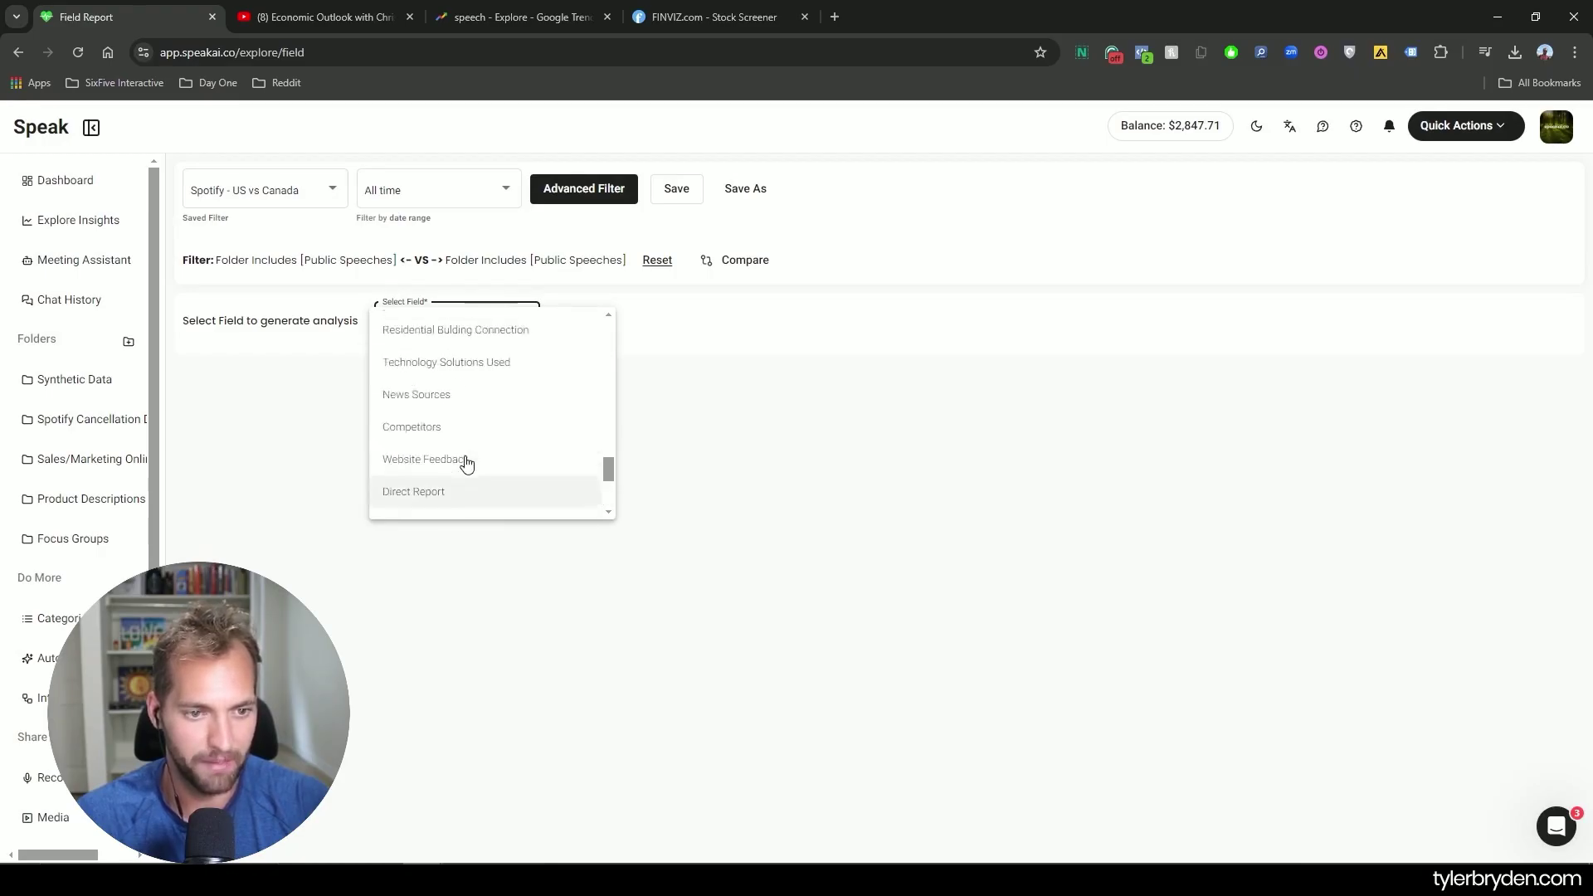
pyautogui.scroll(-1, 471, 453)
pyautogui.click(466, 454)
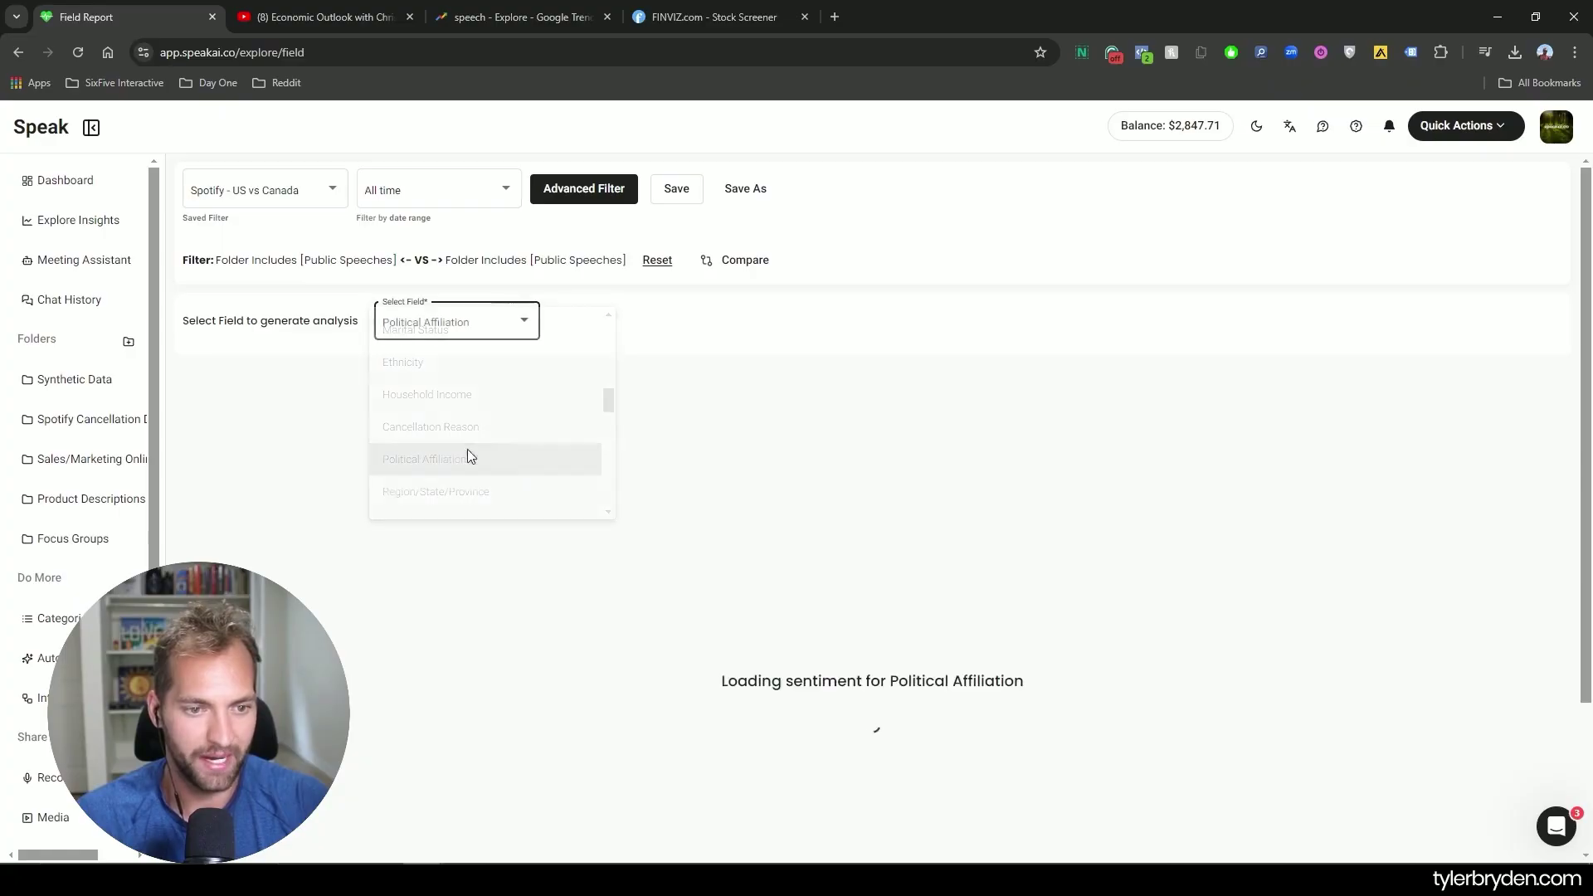
# - Examine the Political Affiliation comparison chart and the value tables of both data sets for each party's share
pyautogui.scroll(-1, 960, 470)
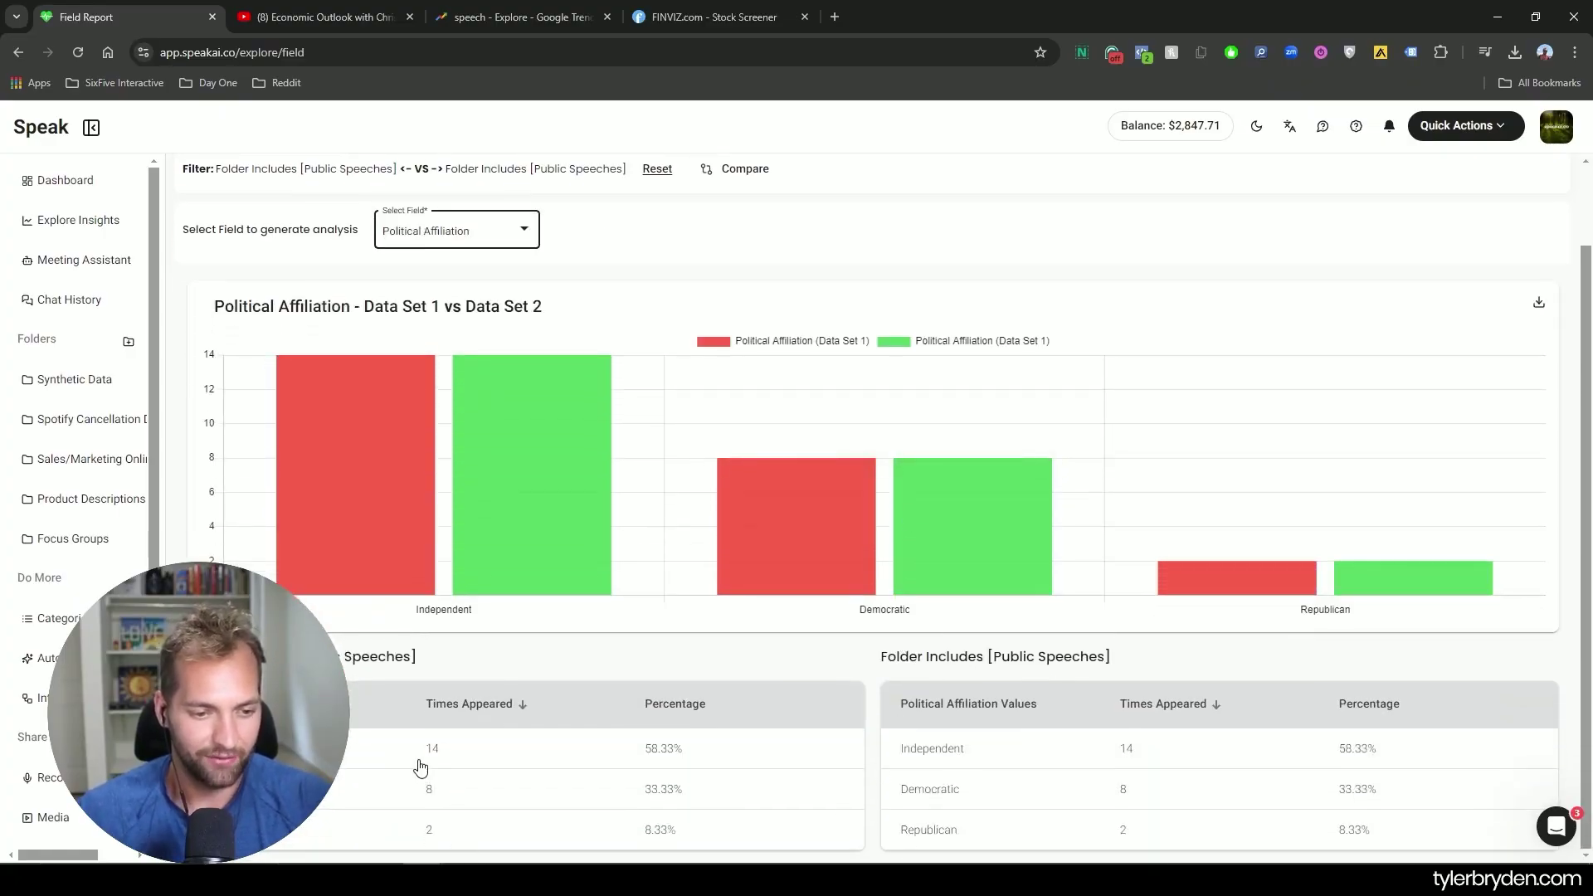
pyautogui.moveTo(415, 755)
pyautogui.mouseDown()
pyautogui.moveTo(452, 751)
pyautogui.moveTo(498, 701)
pyautogui.moveTo(437, 755)
pyautogui.mouseUp()
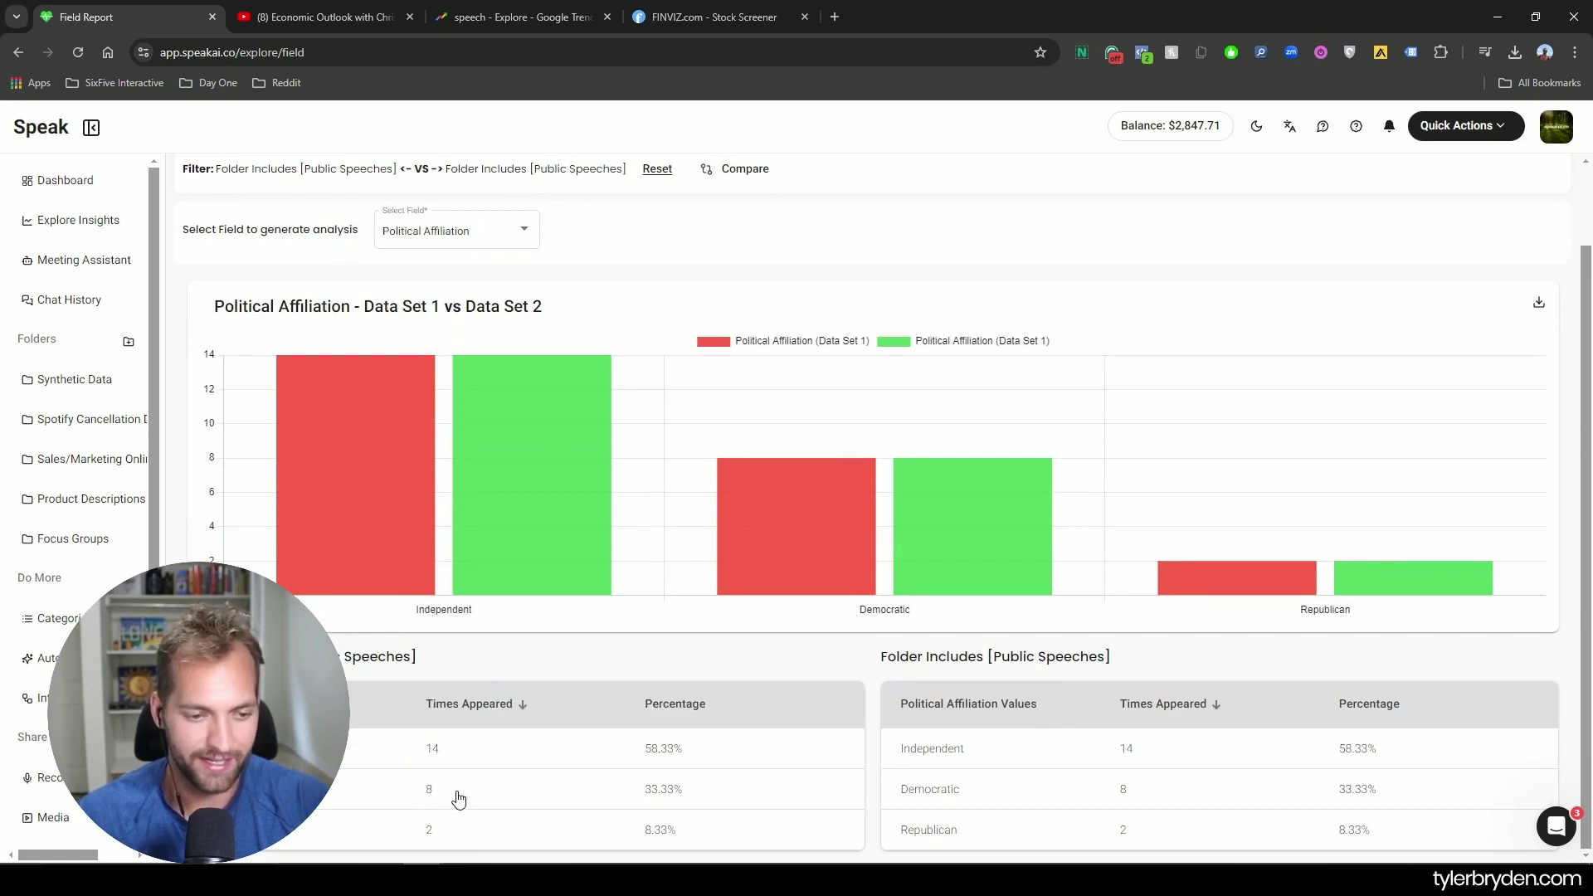
pyautogui.moveTo(438, 842); pyautogui.dragTo(449, 674)
pyautogui.click(450, 673)
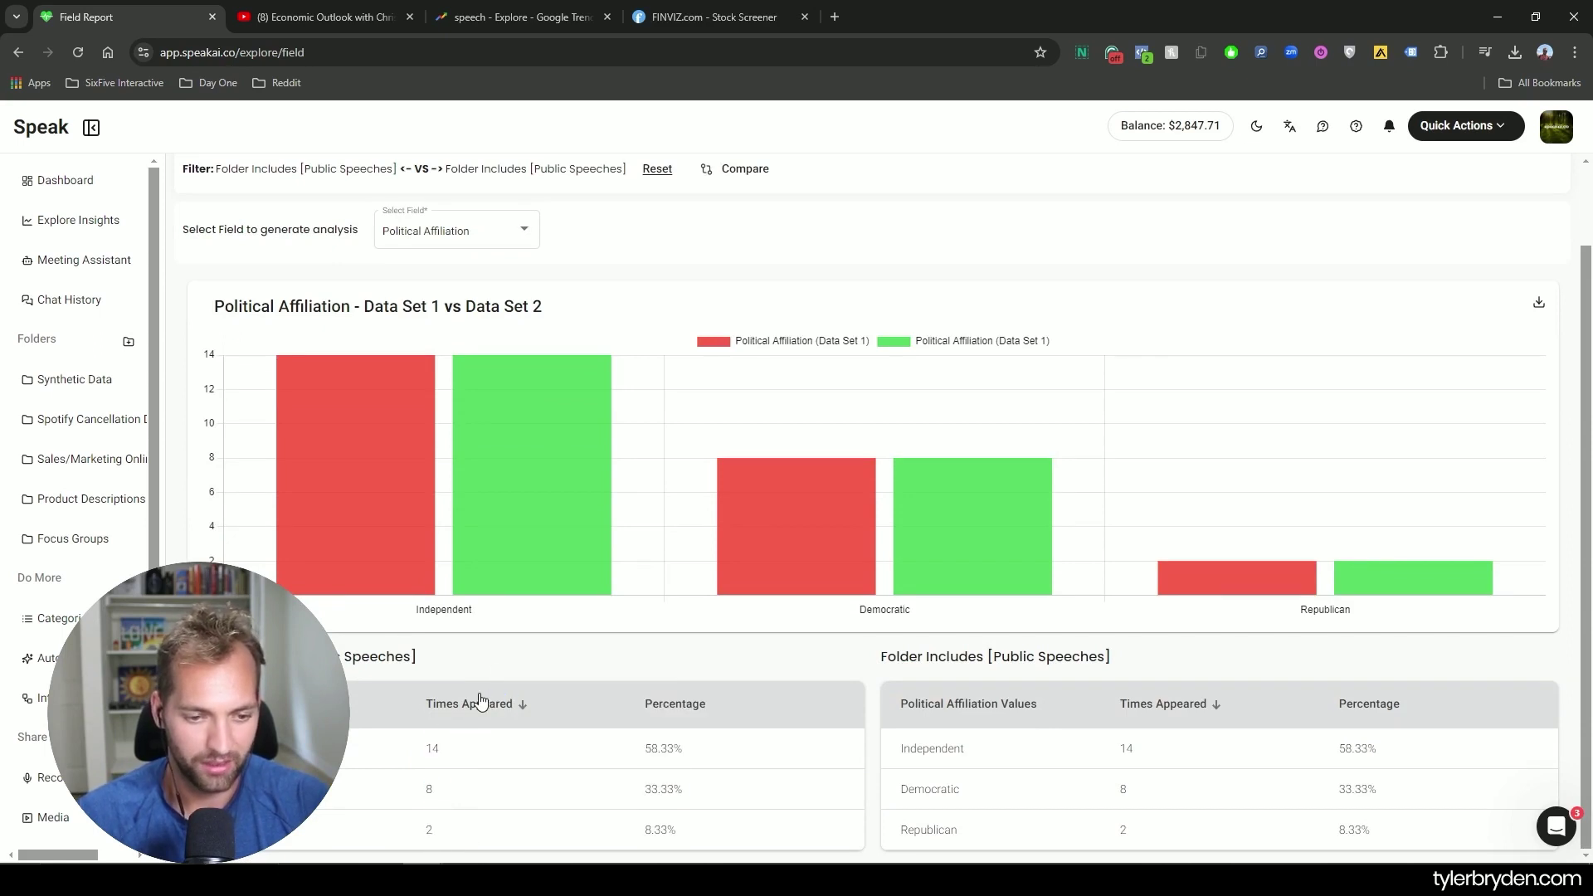
pyautogui.scroll(2, 663, 718)
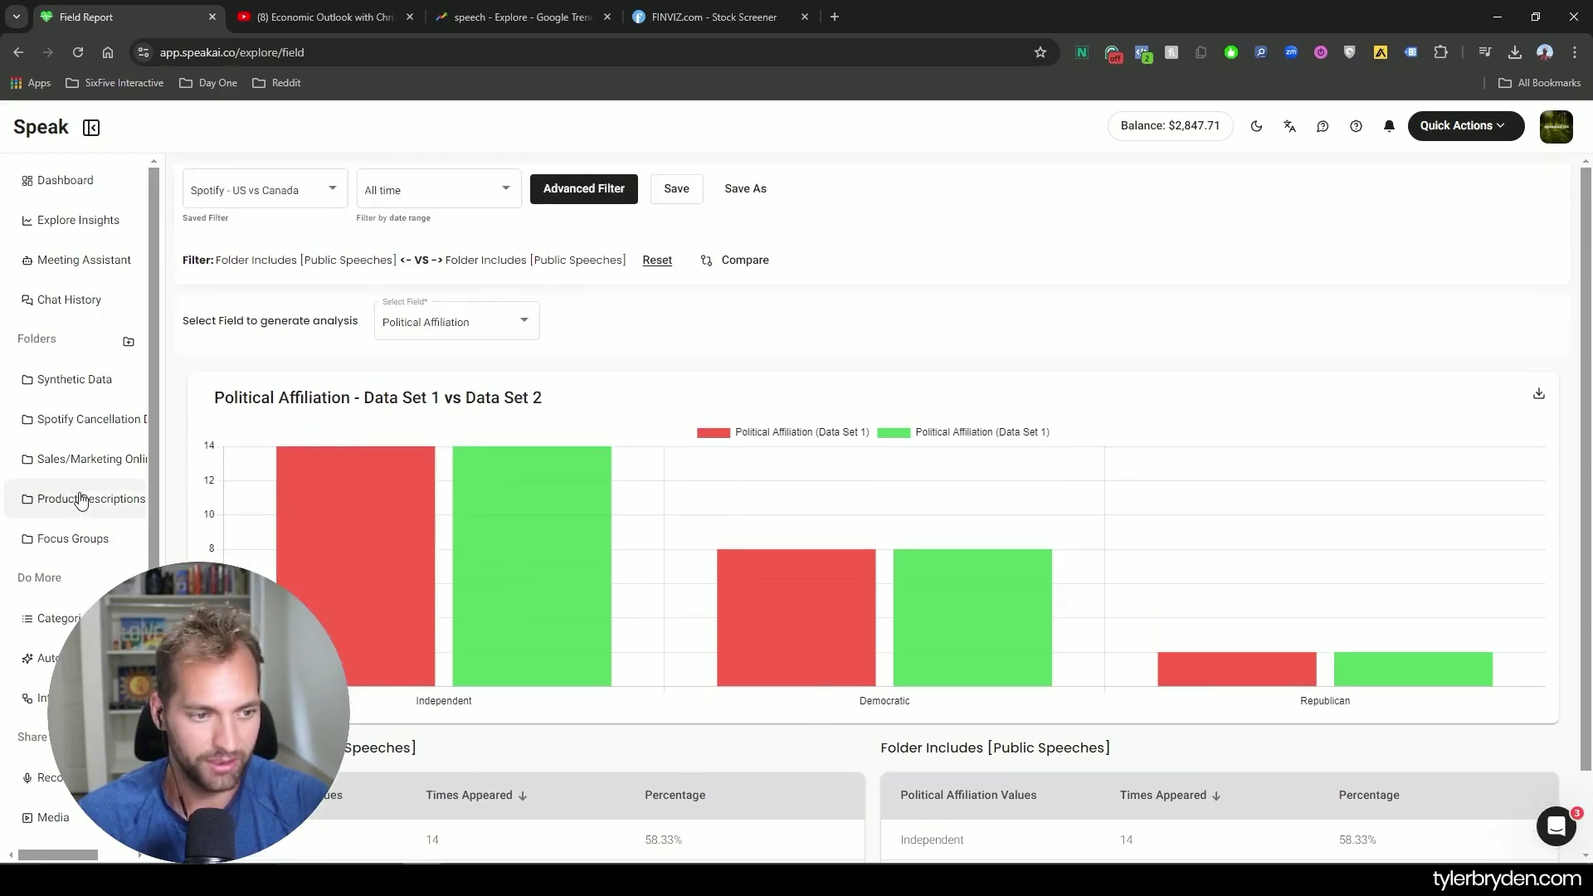
# - Open the Public Speeches folder, view the Fed Waller Speech with its political affiliation chat answer, and return to the folder
pyautogui.click(49, 341)
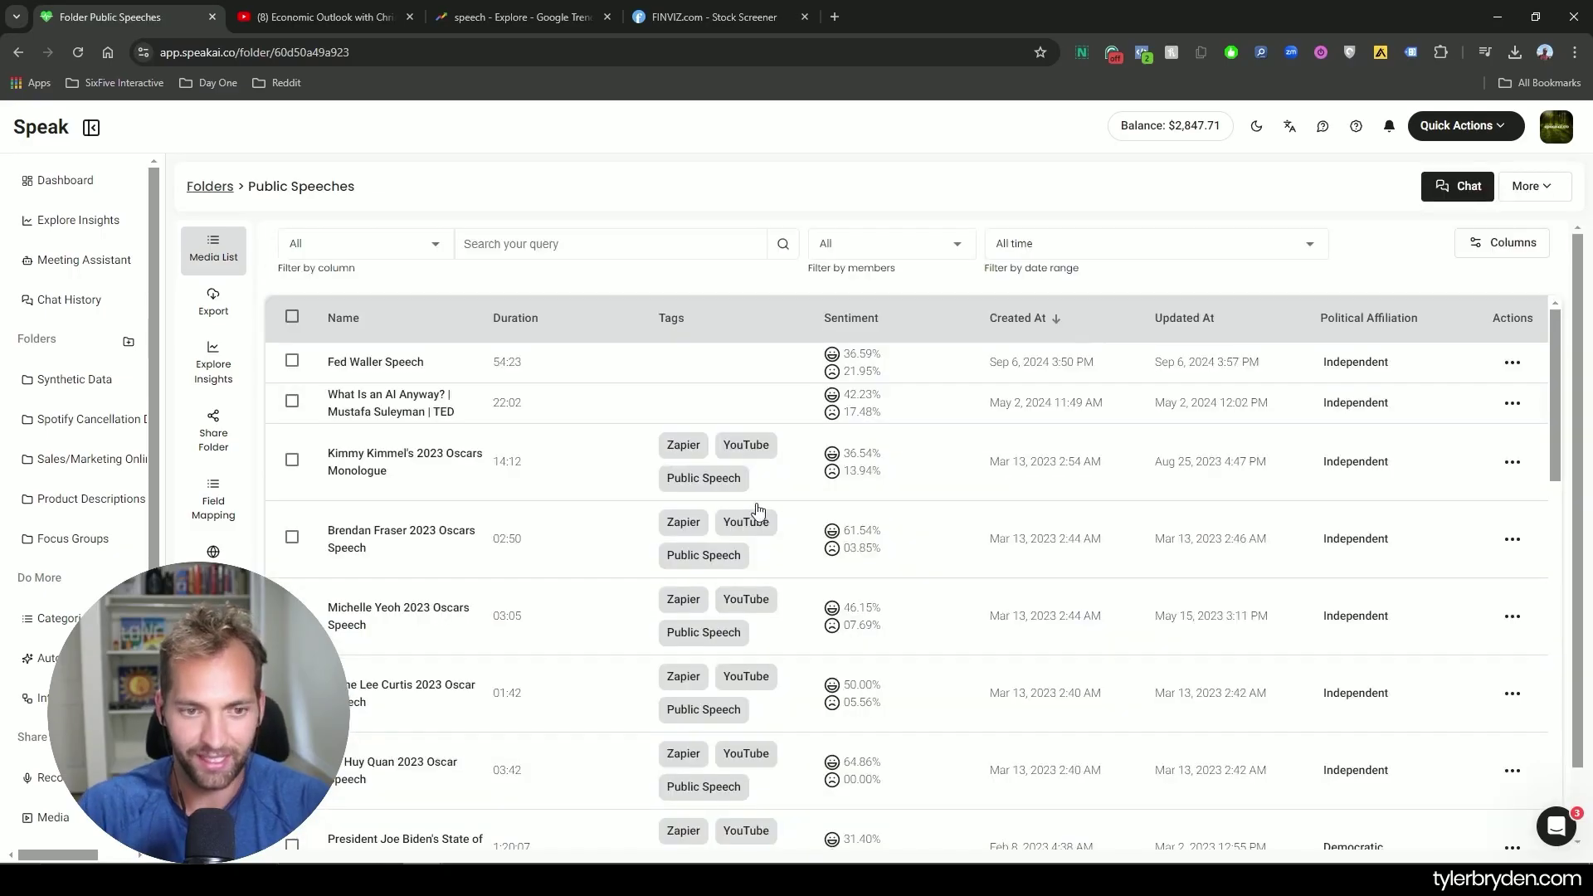
pyautogui.click(438, 370)
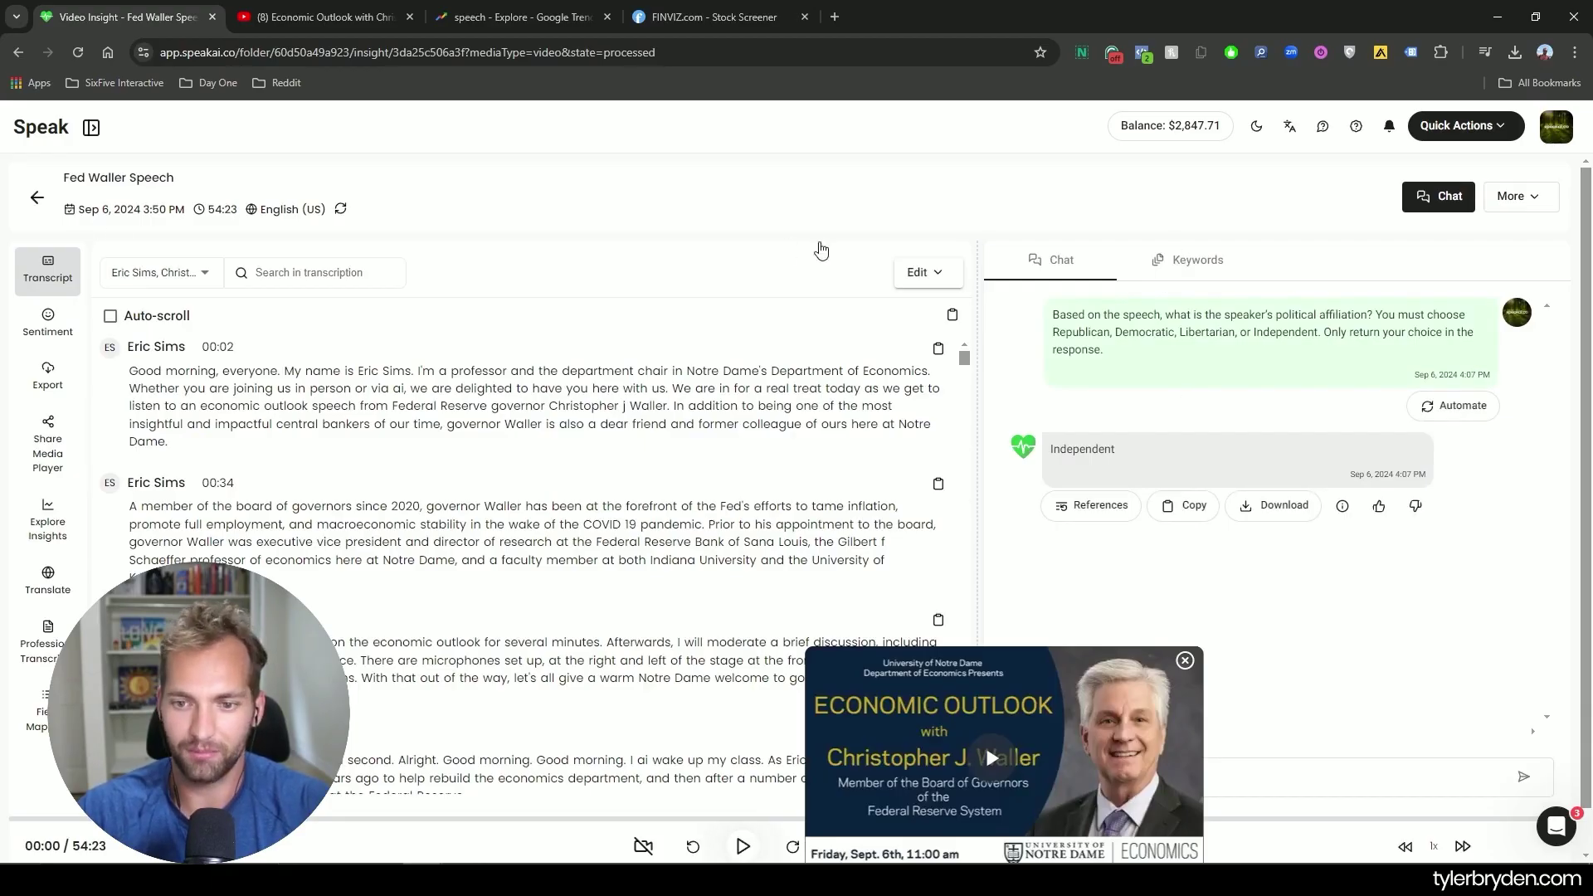
pyautogui.click(36, 197)
# - Examine the Political Affiliation values assigned to the speeches in the Public Speeches folder, comparing them with the speech names
pyautogui.scroll(-8, 1316, 452)
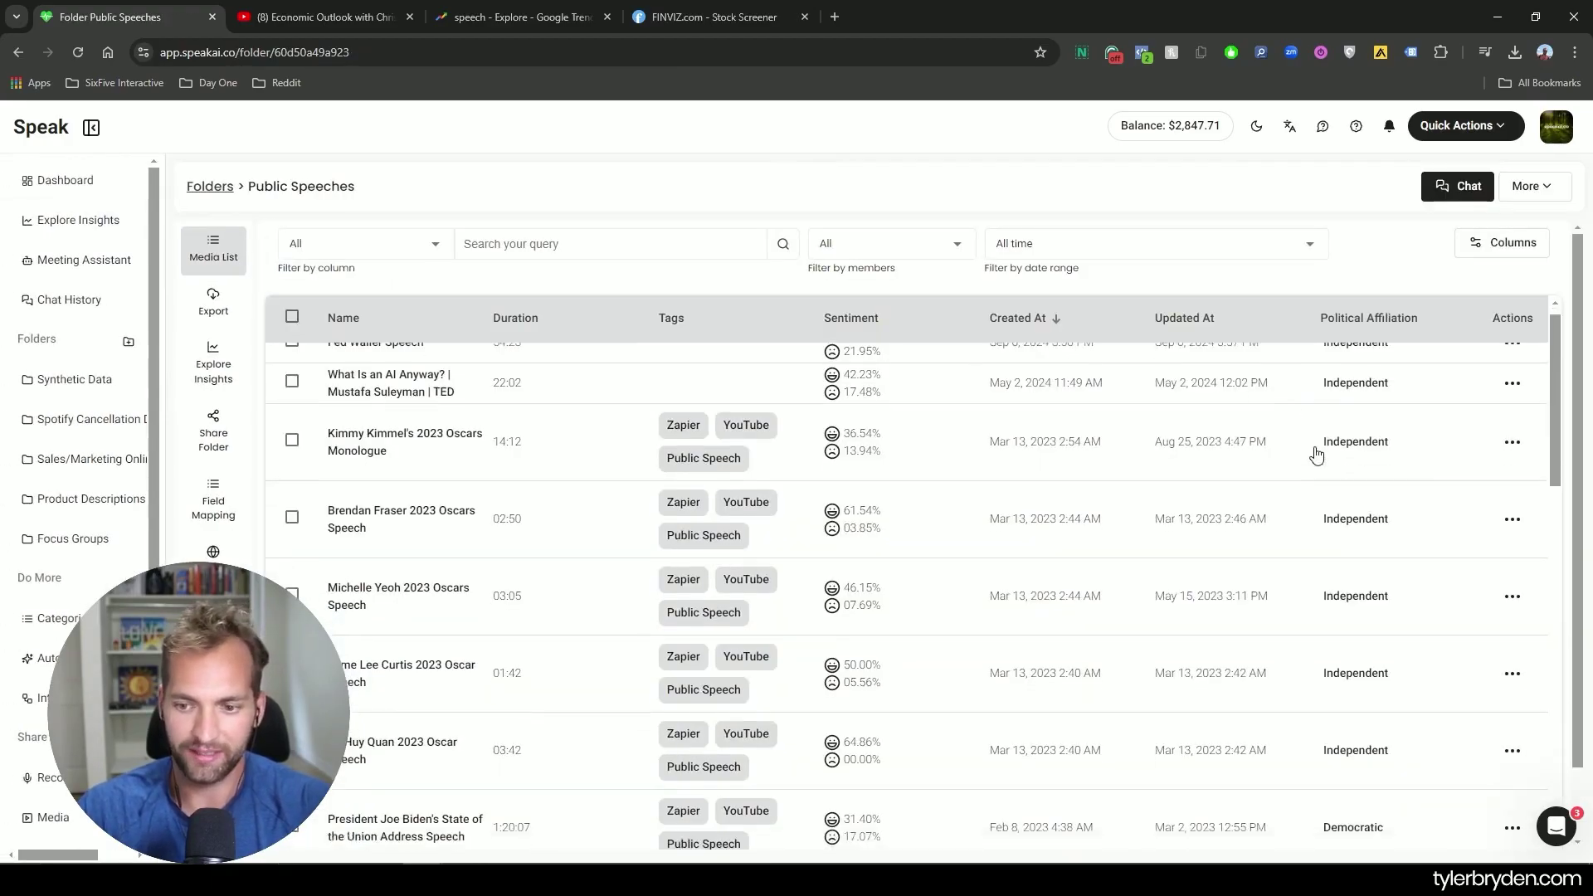
pyautogui.scroll(-5, 1327, 722)
pyautogui.scroll(10, 1337, 697)
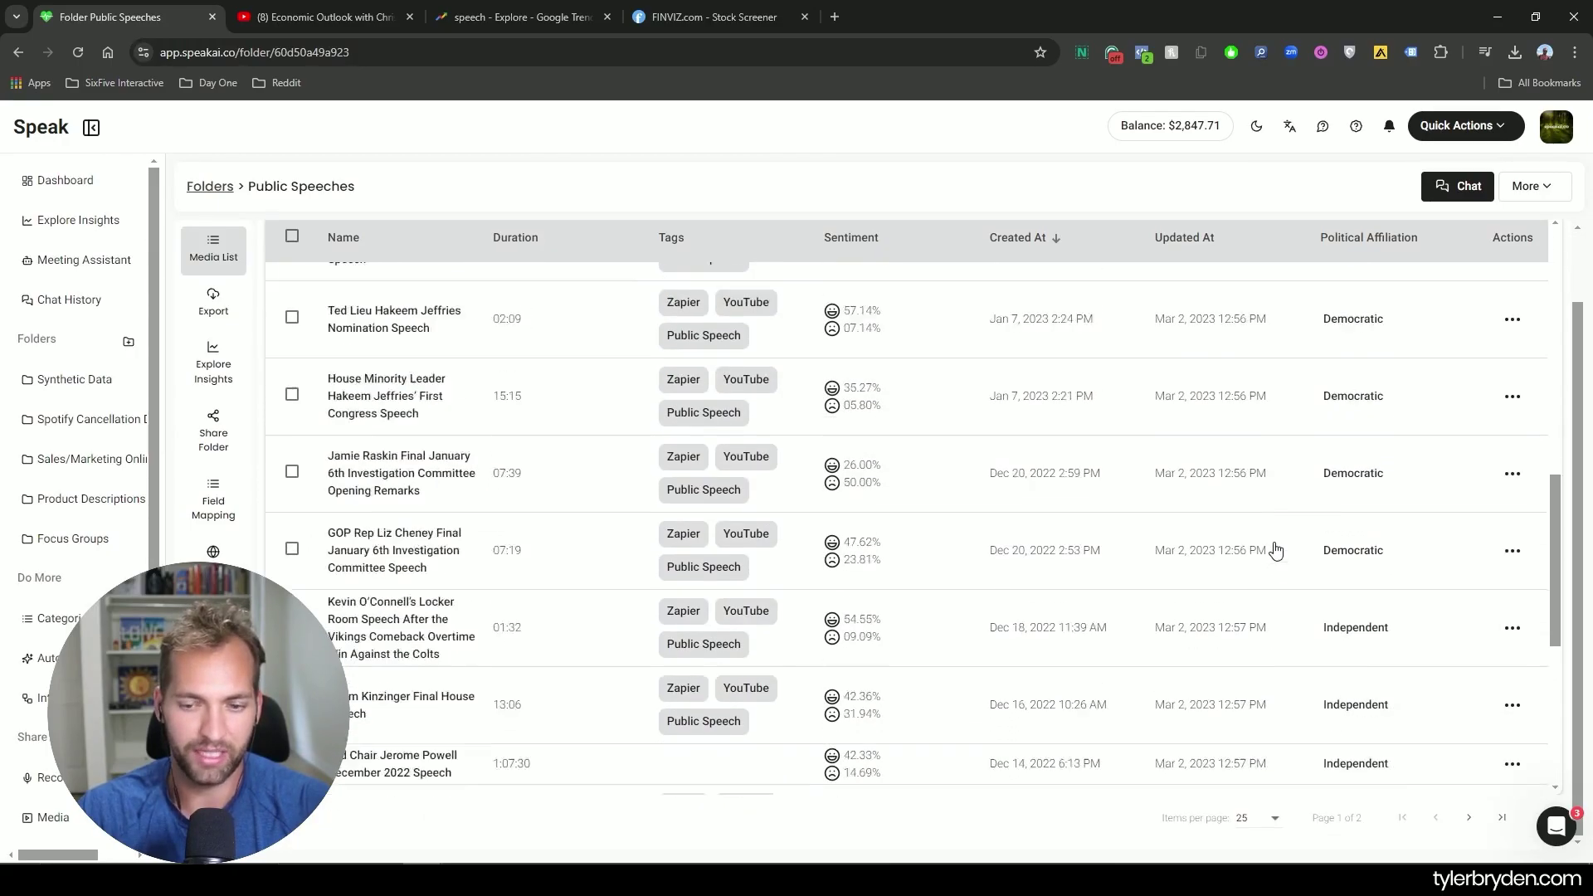
pyautogui.scroll(2, 1272, 577)
pyautogui.scroll(-3, 1257, 565)
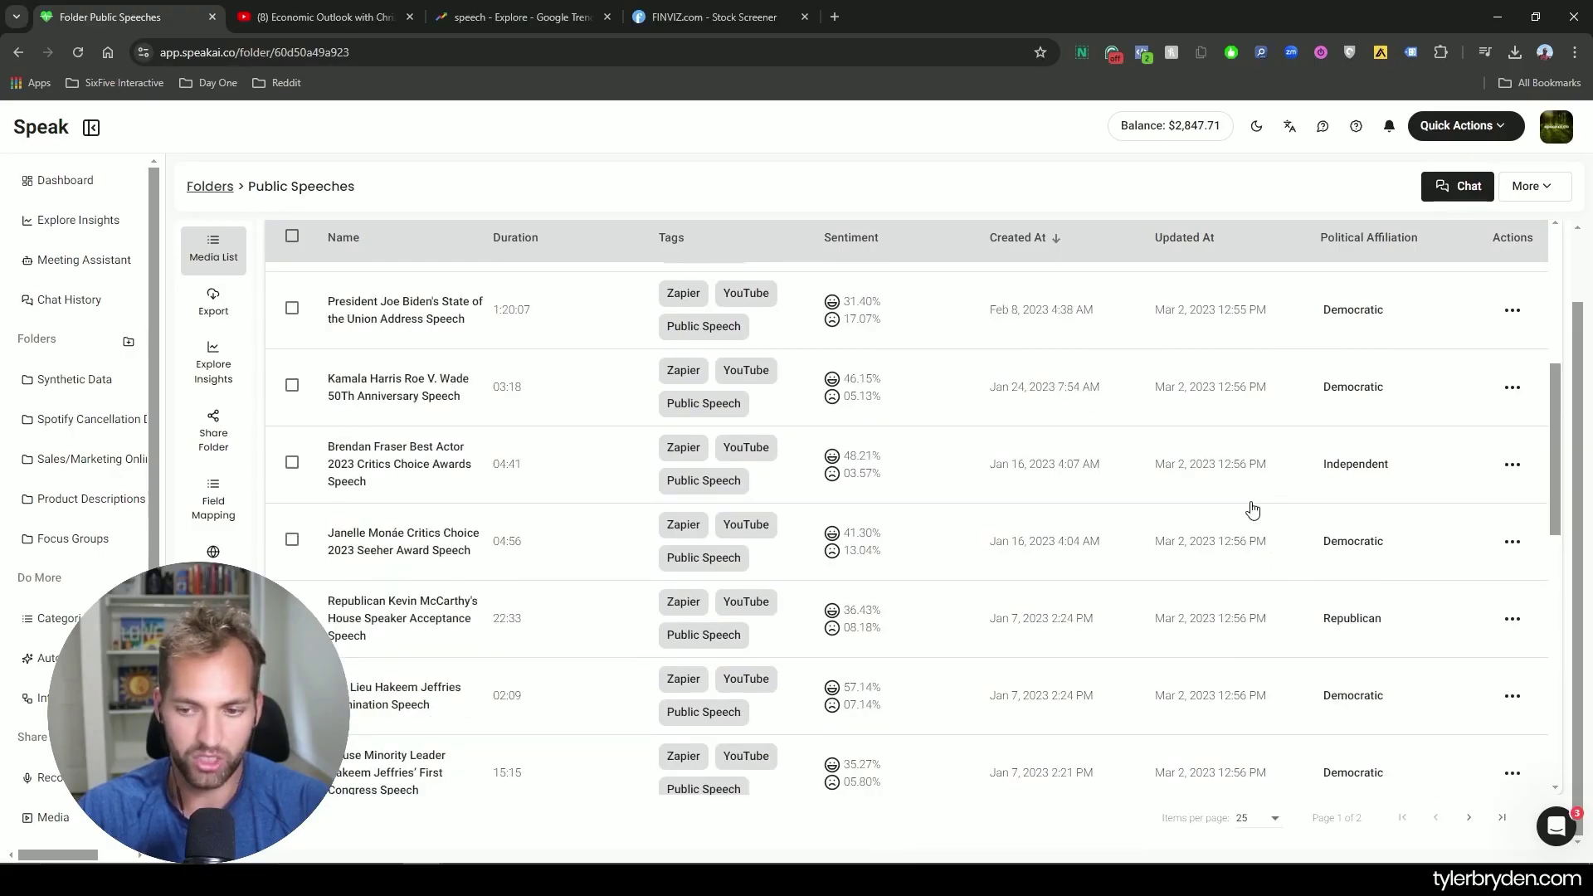
pyautogui.scroll(-2, 1253, 509)
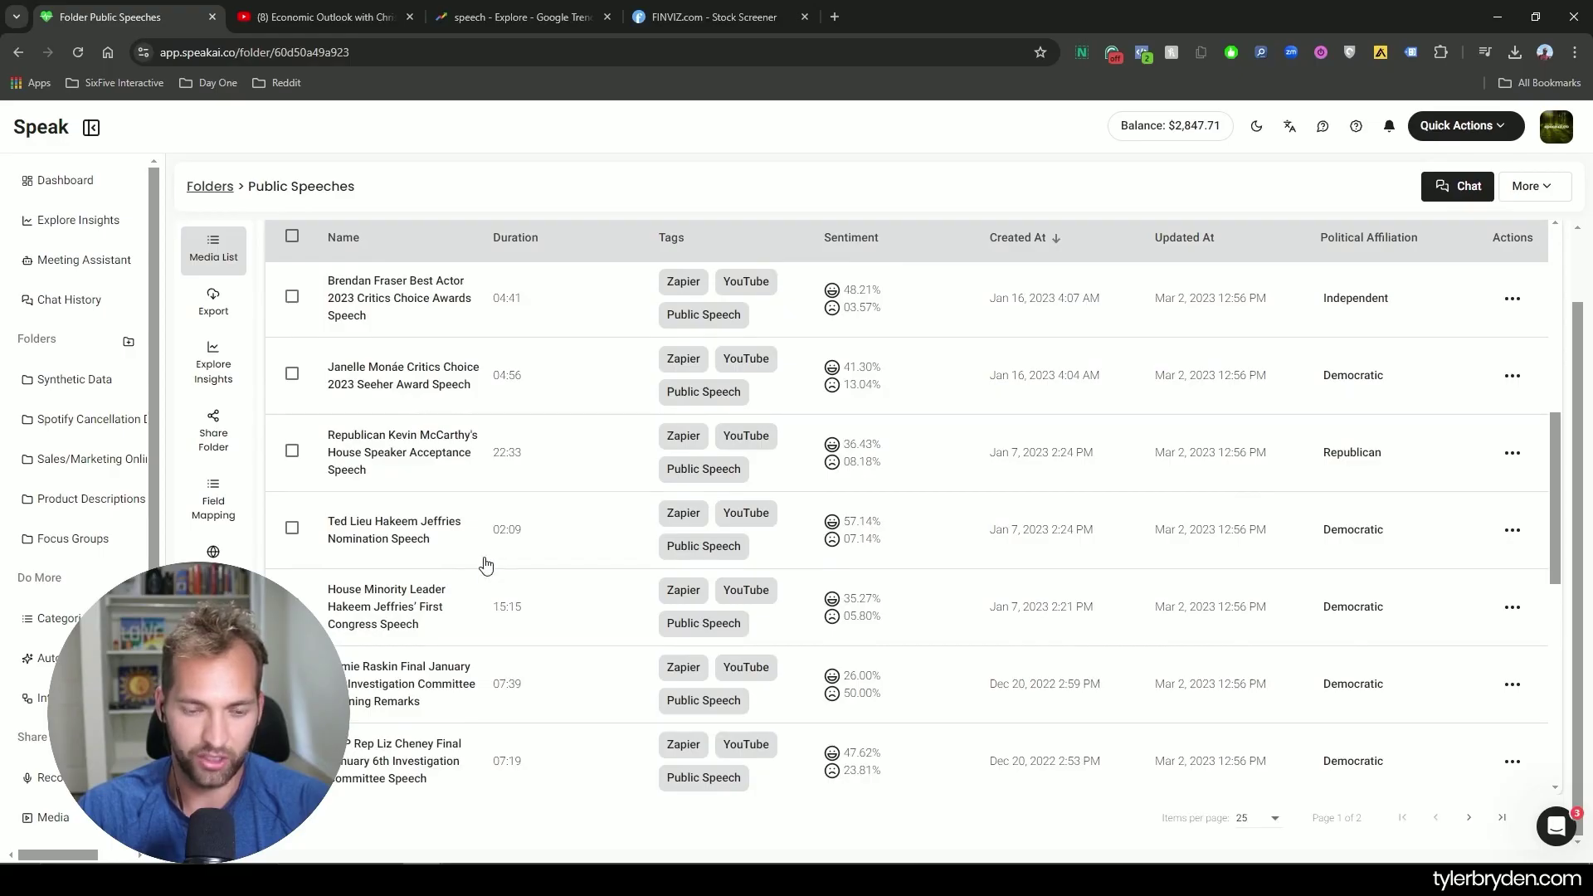
pyautogui.scroll(-2, 539, 618)
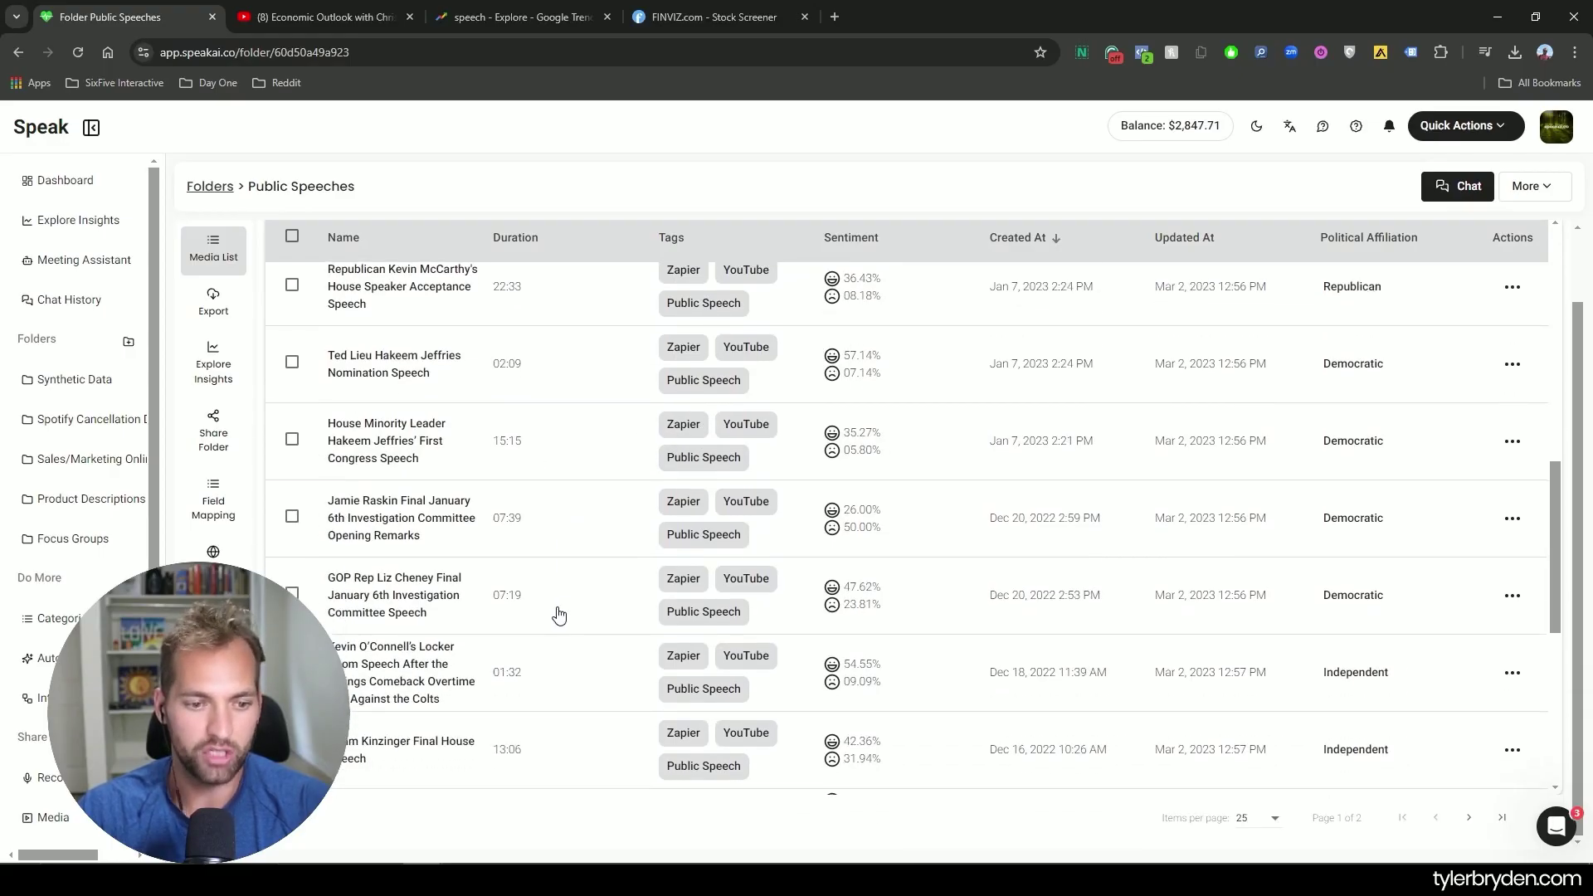
pyautogui.scroll(-2, 558, 614)
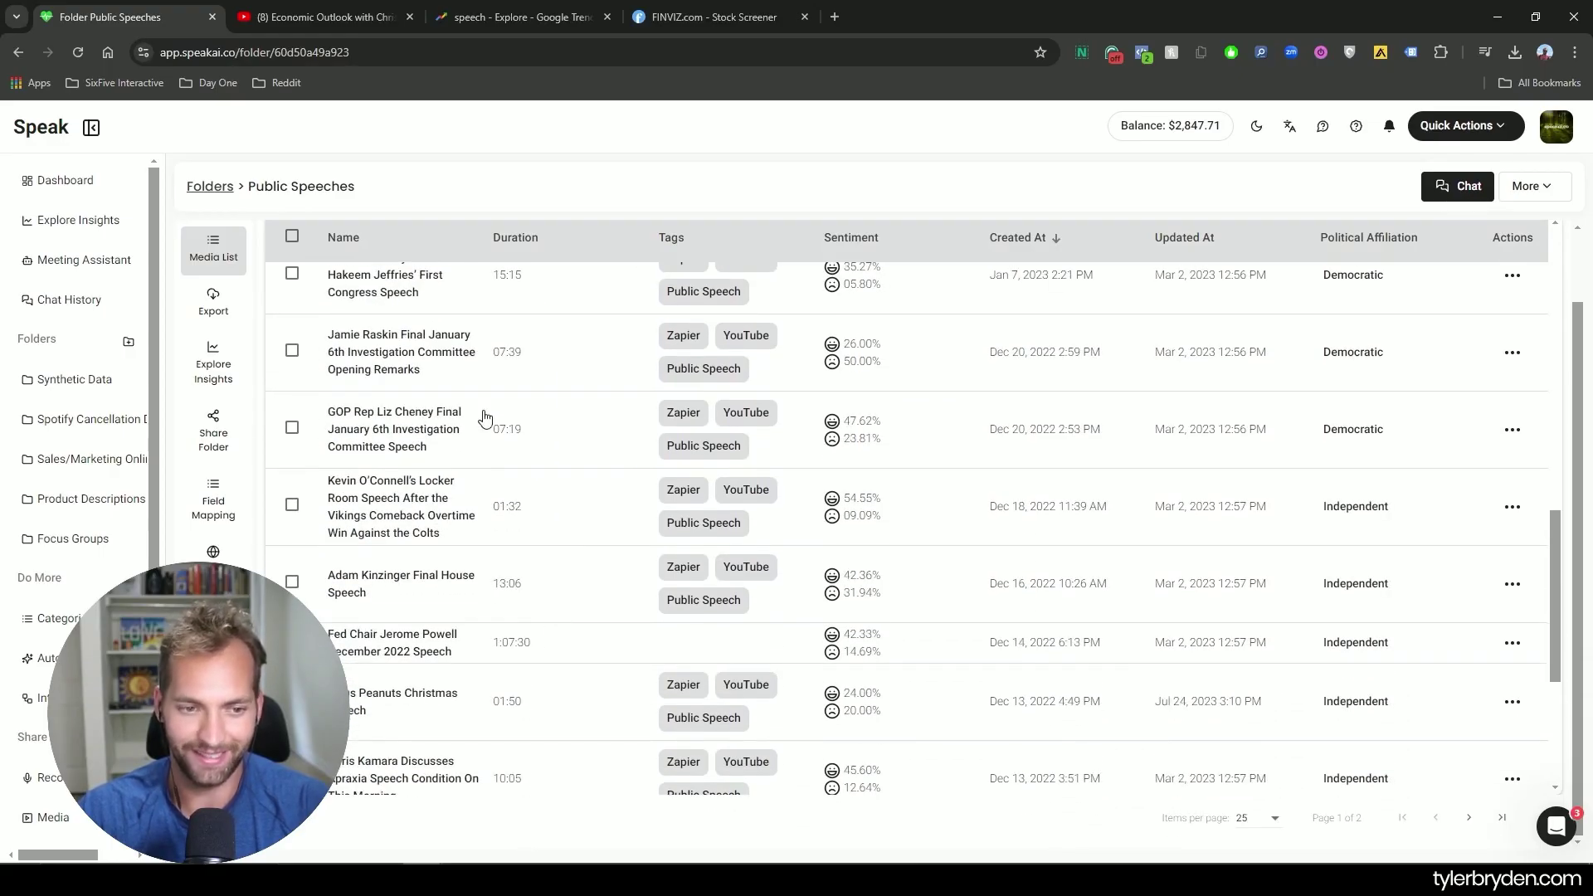
pyautogui.scroll(-1, 1125, 652)
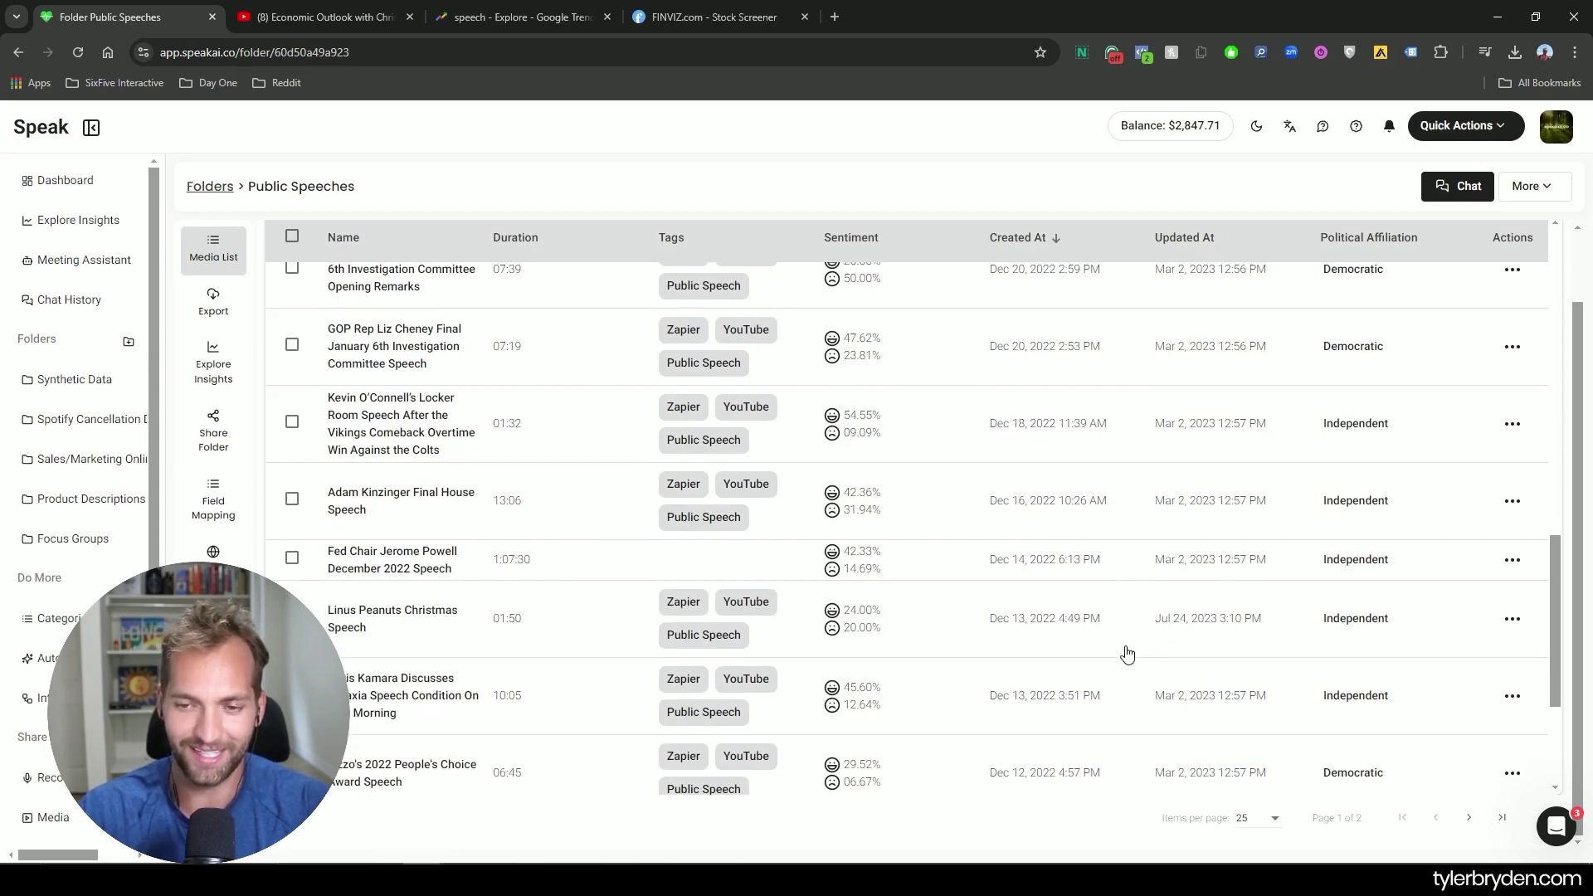
pyautogui.scroll(-3, 1125, 651)
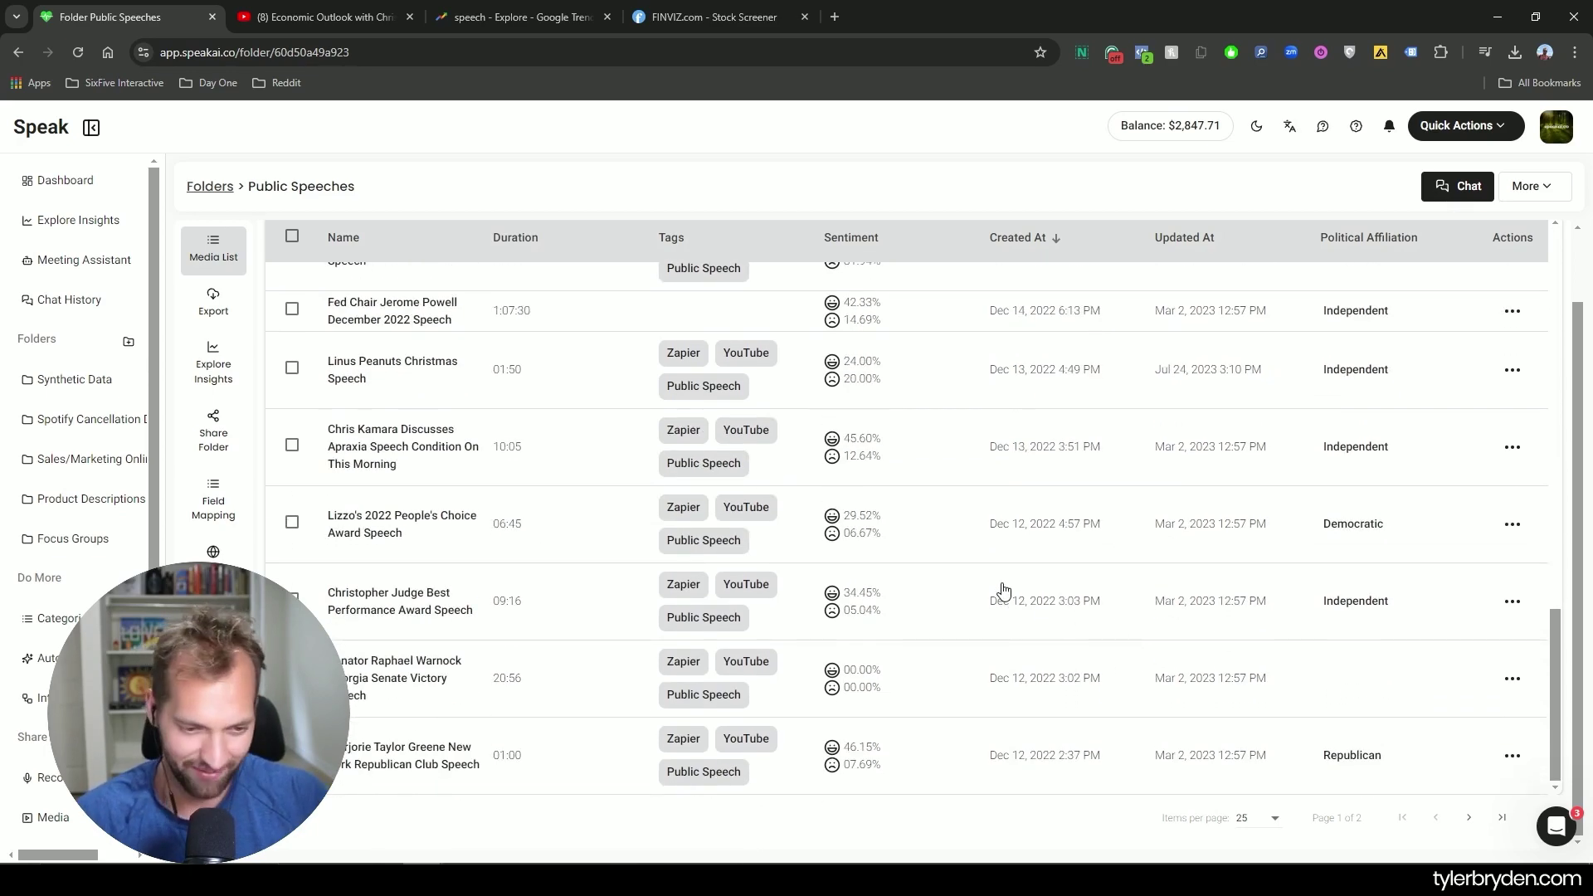
pyautogui.scroll(10, 1002, 589)
pyautogui.scroll(2, 1003, 583)
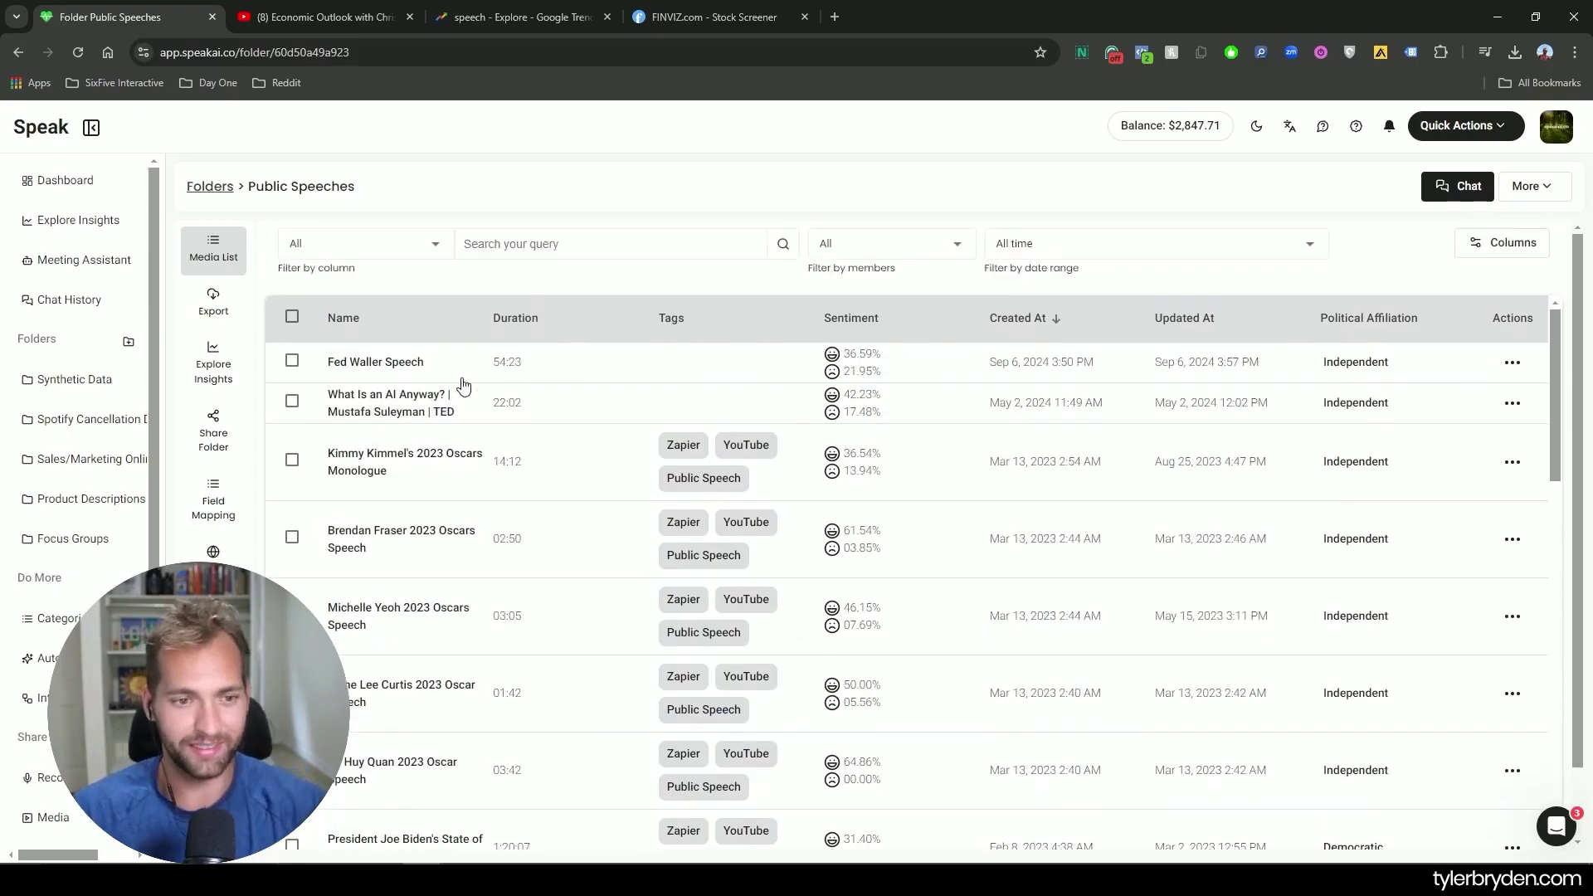
# - Open the Fed Waller Speech from the Public Speeches folder
pyautogui.click(406, 365)
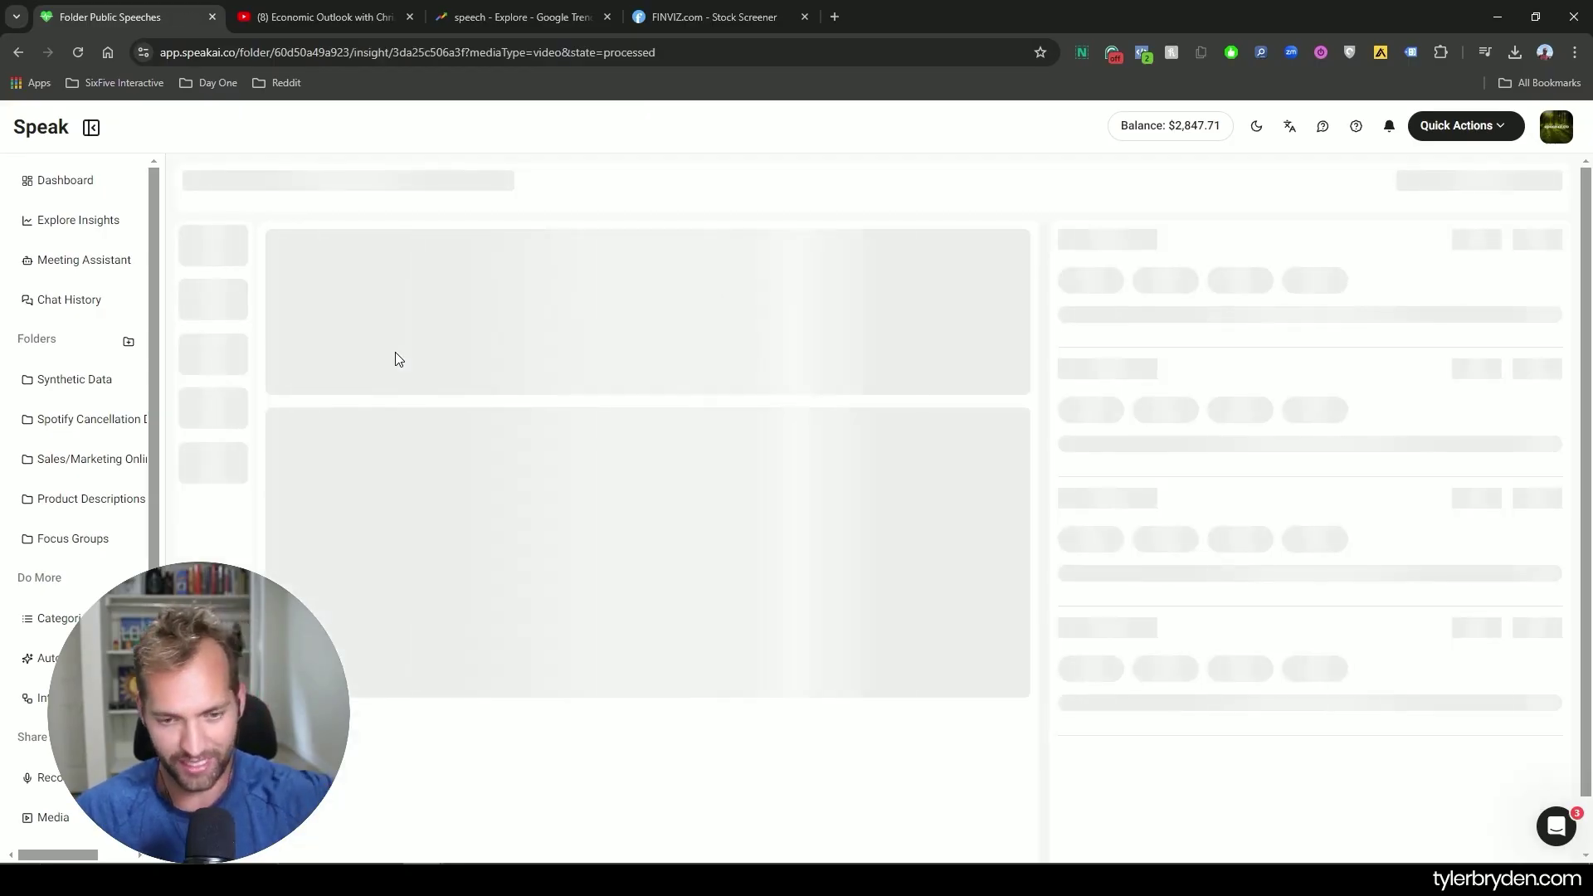